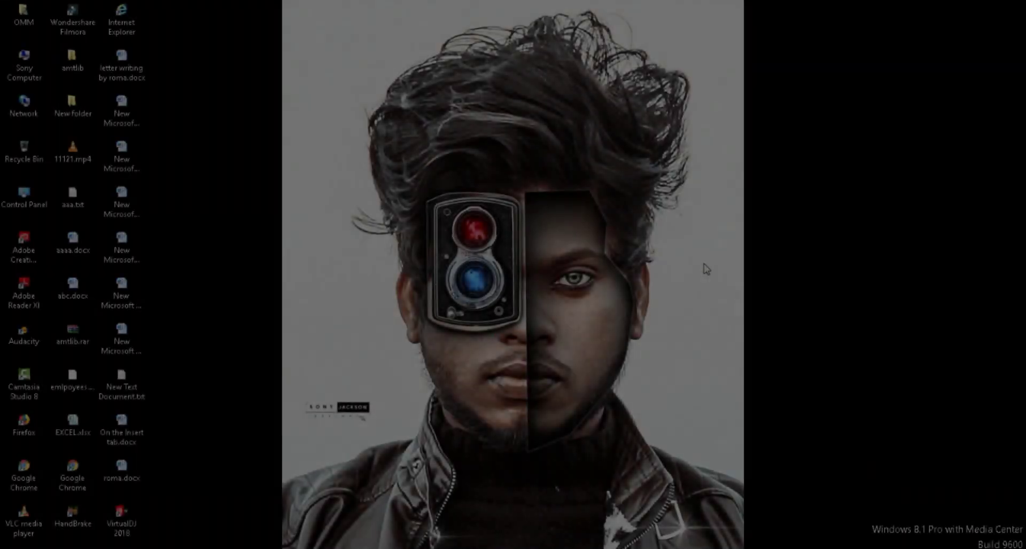
Refresh the Windows desktop, then begin a new document in Photoshop
right_click(741, 230)
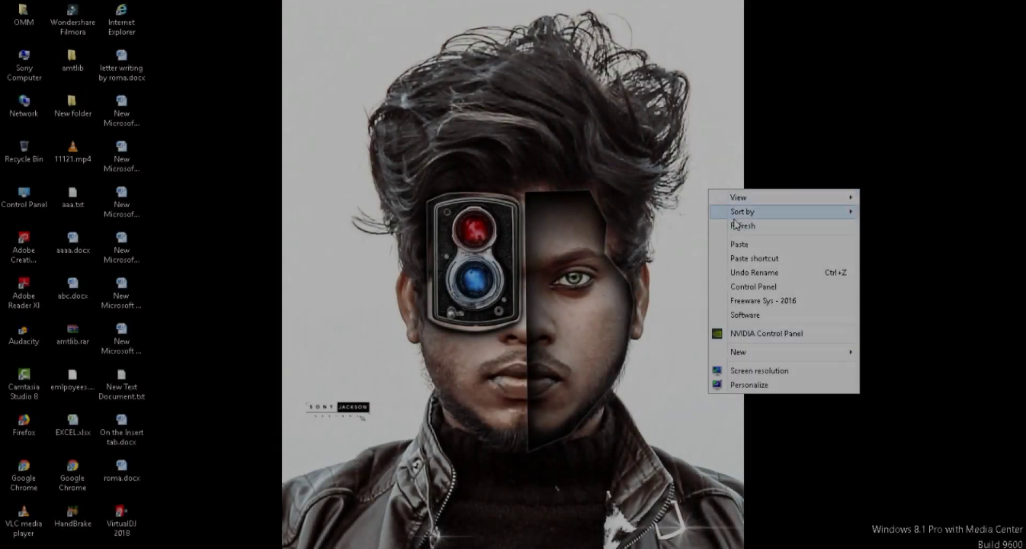
left_click(772, 266)
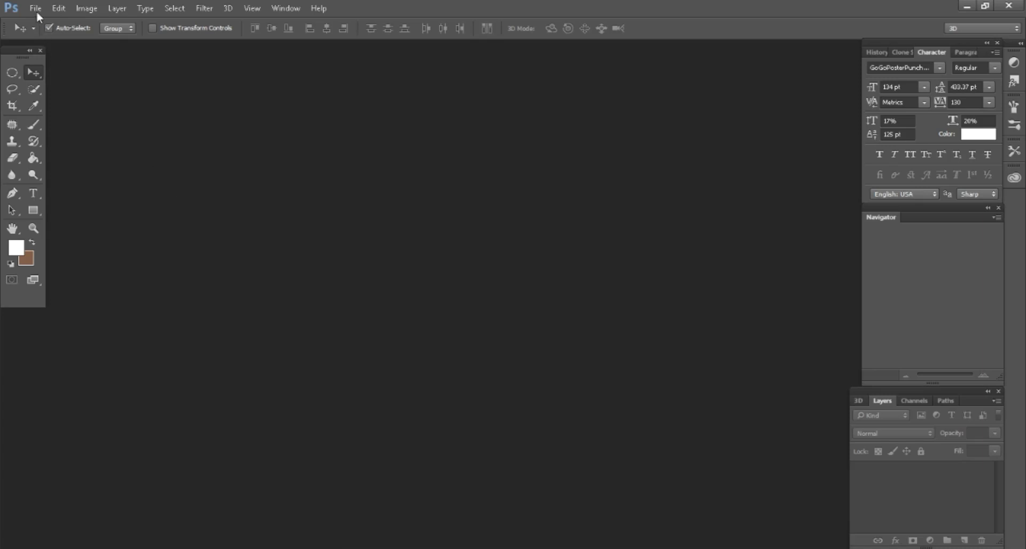
left_click(37, 11)
type("Save Animals")
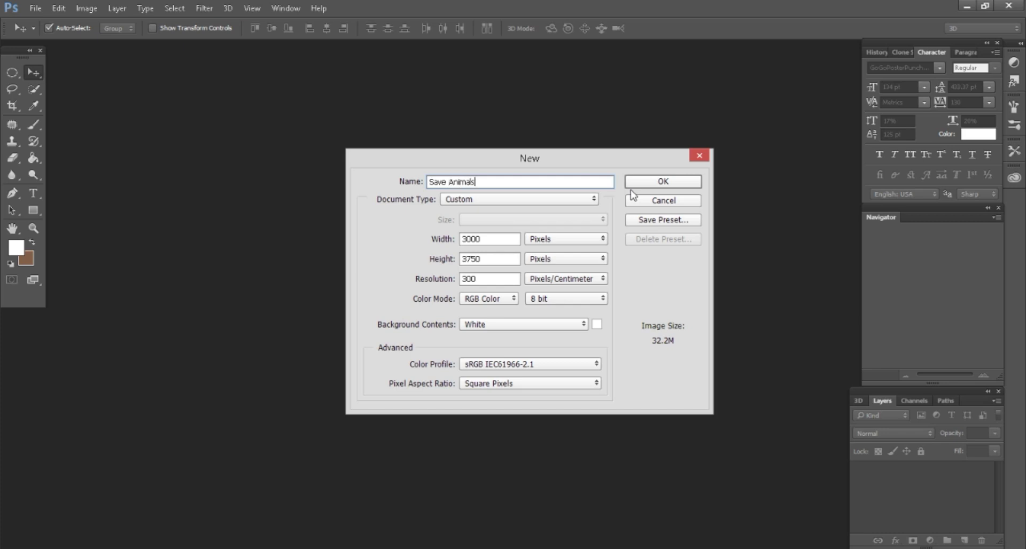
Create the 3000×3750 px 'Save Animals' document and bring the cemetery image into Photoshop
left_click(697, 182)
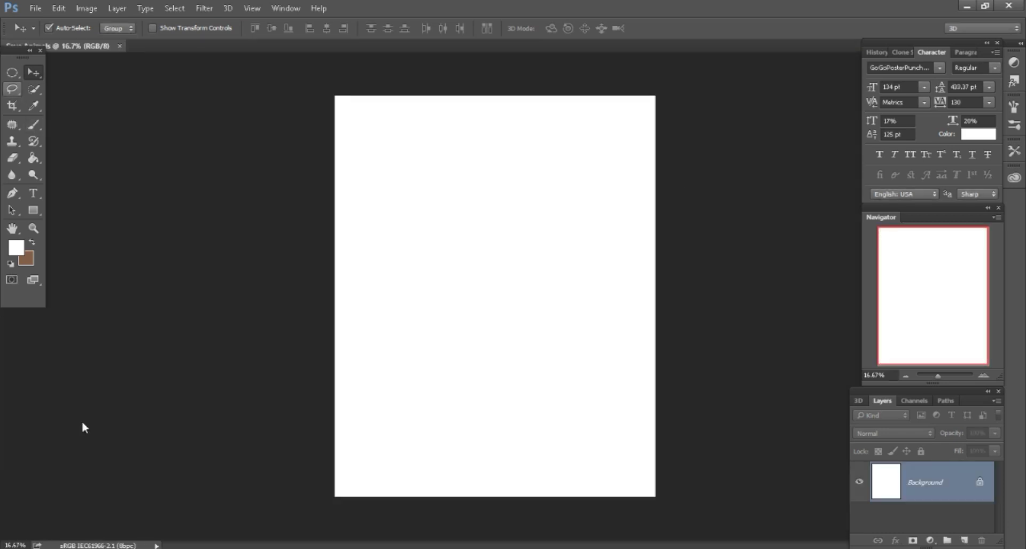
left_click_drag(24, 55, 24, 69)
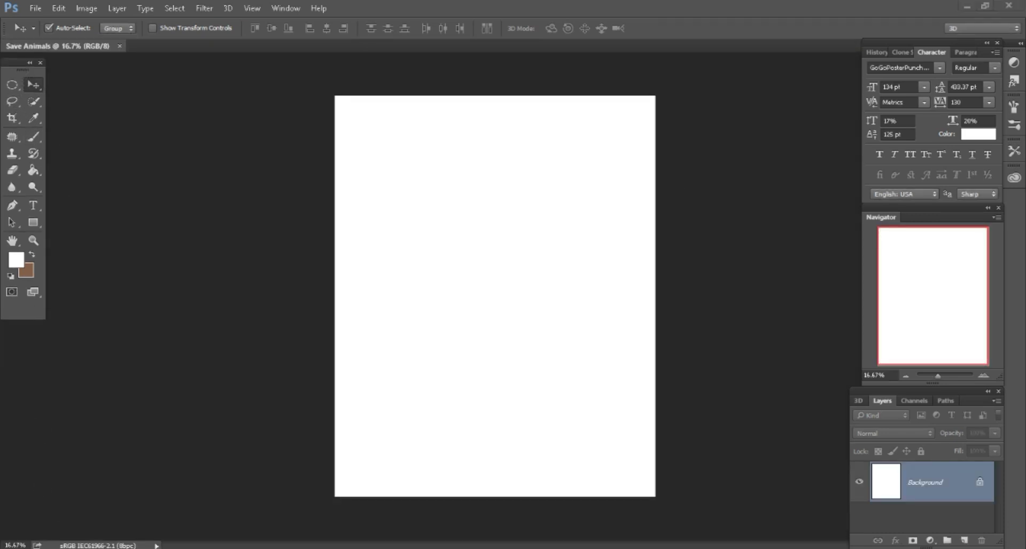
key("alt+Tab")
mouse_move(229, 107)
left_mouse_down()
mouse_move(328, 542)
mouse_move(608, 46)
left_mouse_up()
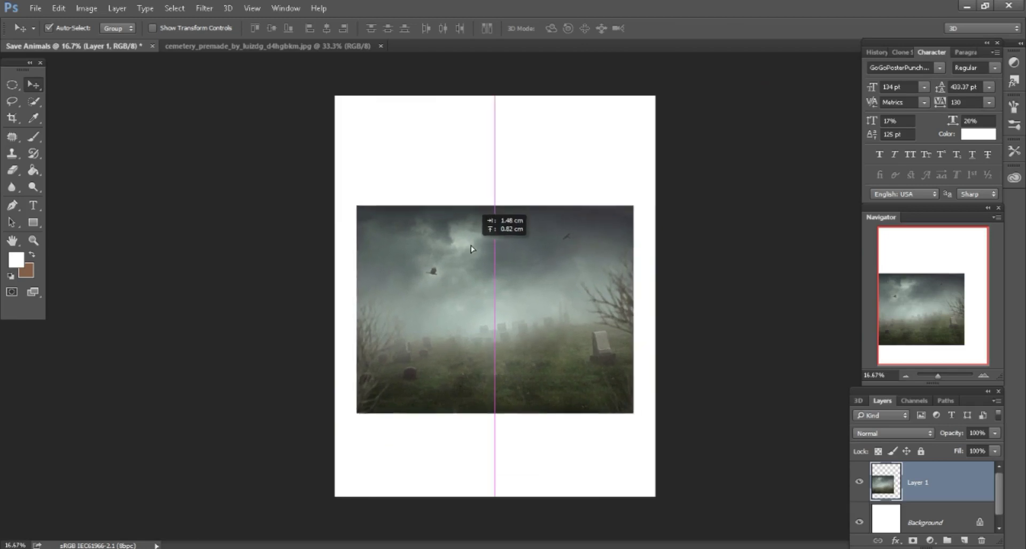
Place the cemetery photo as a smart object scaled about 194% to cover the canvas
left_click_drag(104, 53, 470, 245)
right_click(948, 485)
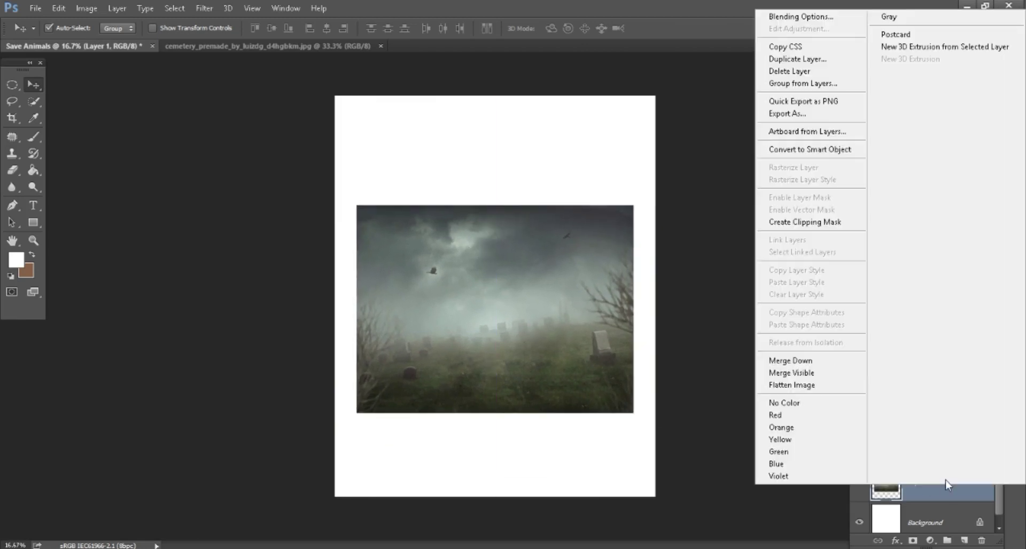
left_click(827, 148)
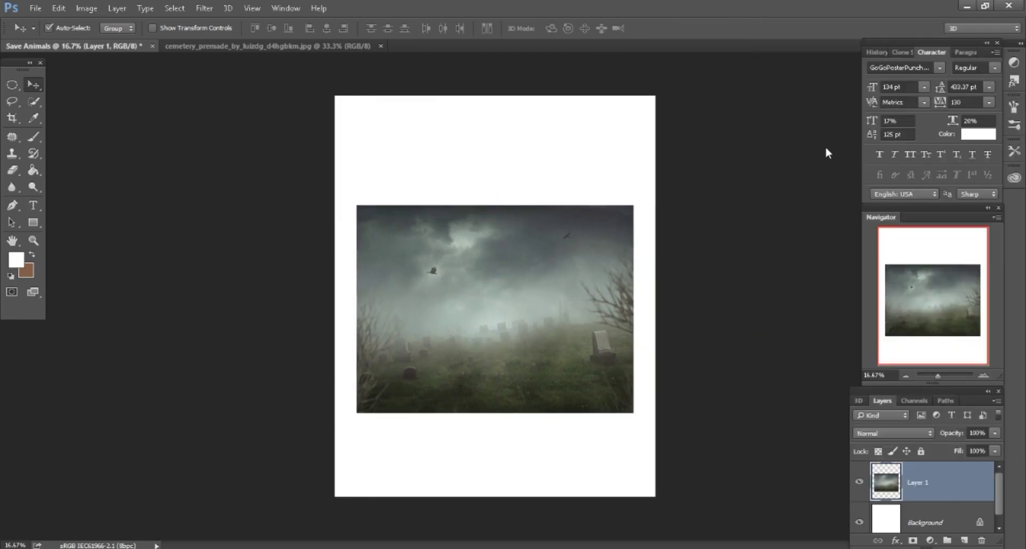
left_click(382, 45)
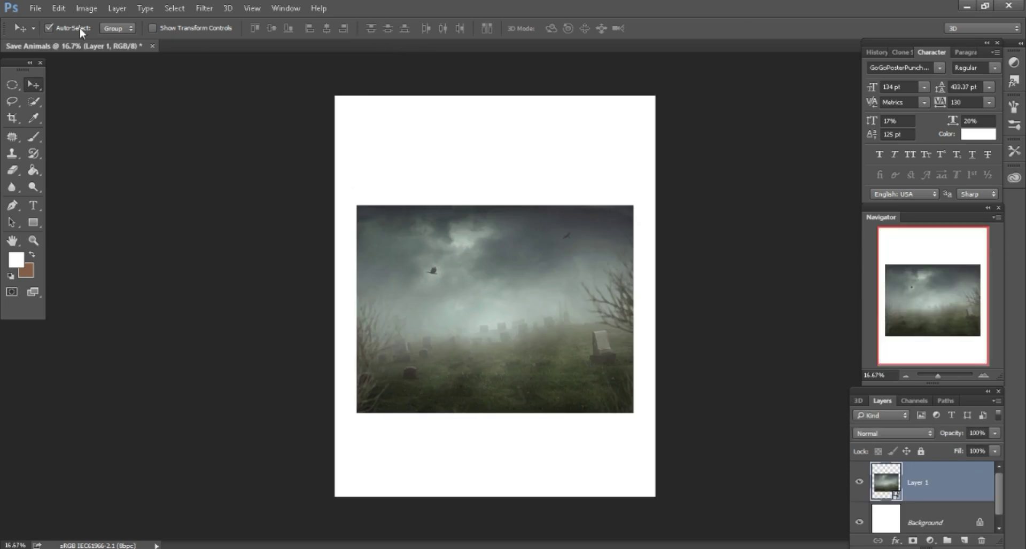
left_click(59, 8)
left_click(89, 263)
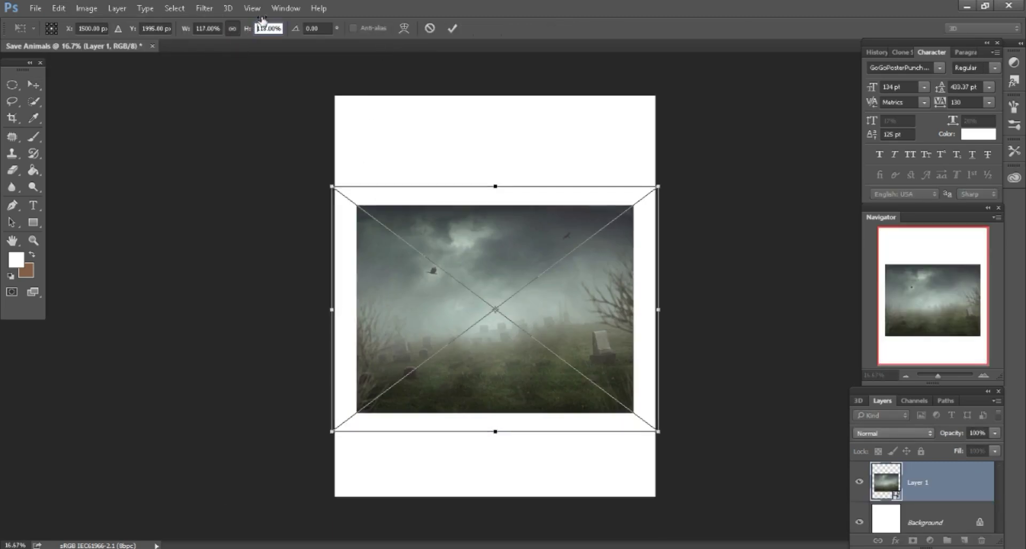
left_click_drag(247, 32, 313, 6)
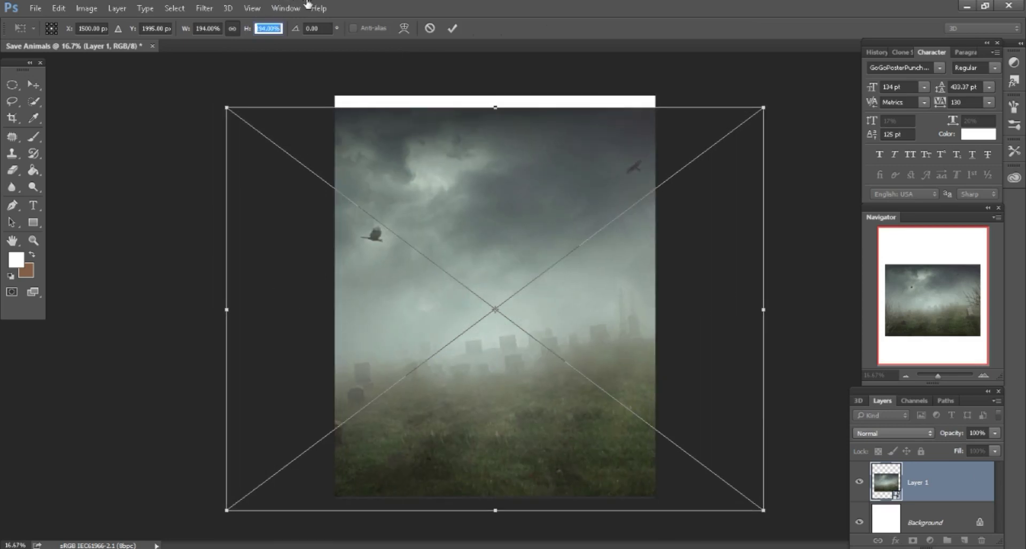
mouse_move(517, 176)
left_mouse_down()
mouse_move(512, 162)
mouse_move(497, 163)
left_mouse_up()
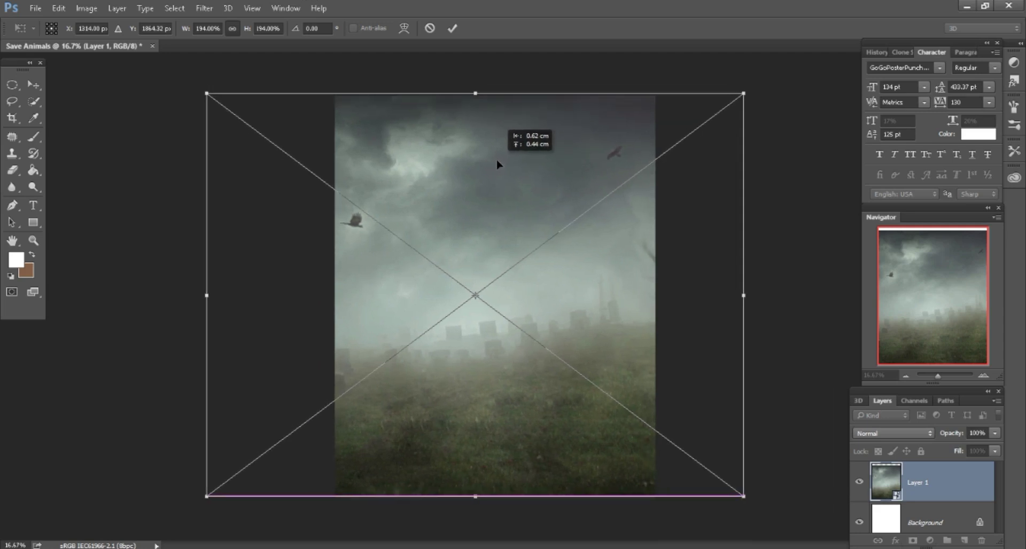
left_click(450, 28)
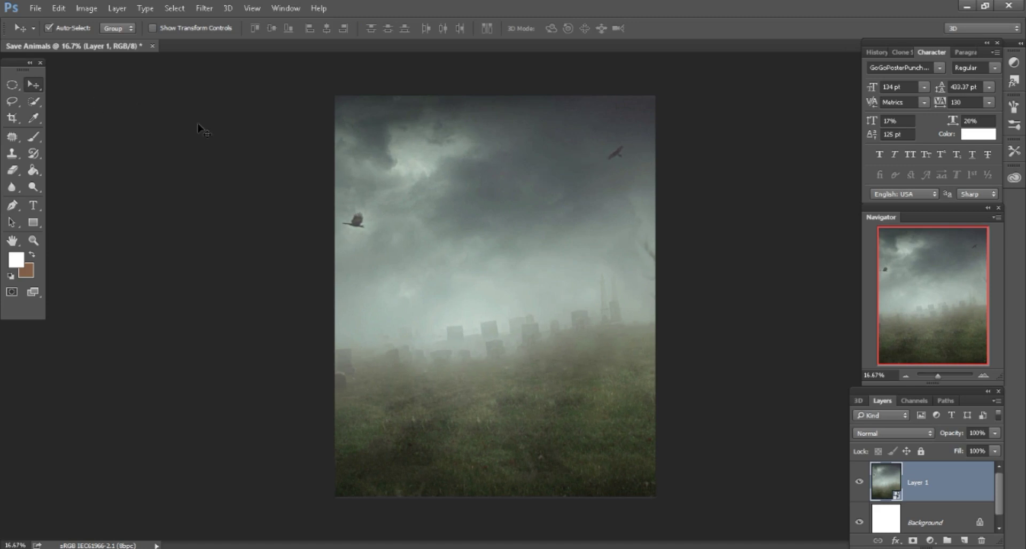
Drag the elephant image from the stock folder into the Save Animals document
key("alt+Tab")
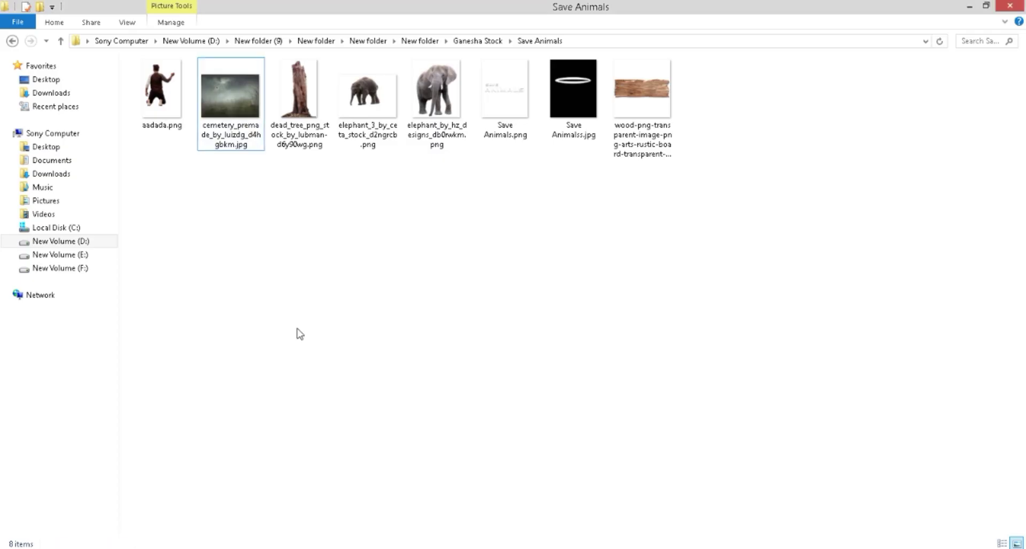
left_click_drag(436, 89, 680, 49)
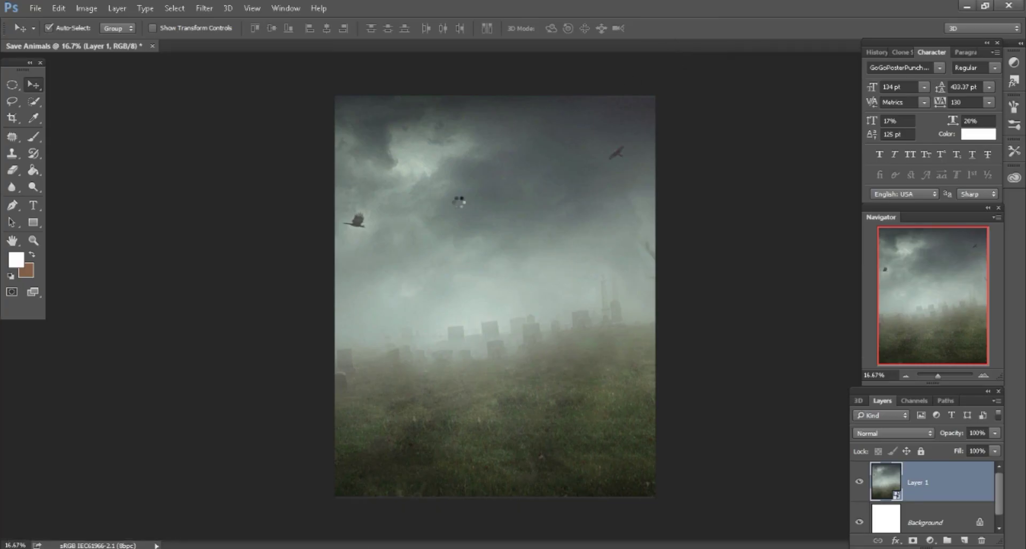
mouse_move(458, 201)
left_mouse_down()
mouse_move(500, 227)
mouse_move(485, 211)
left_mouse_up()
Convert the elephant to a smart object, scale it to 37%, and set it in the misty middle
right_click(930, 485)
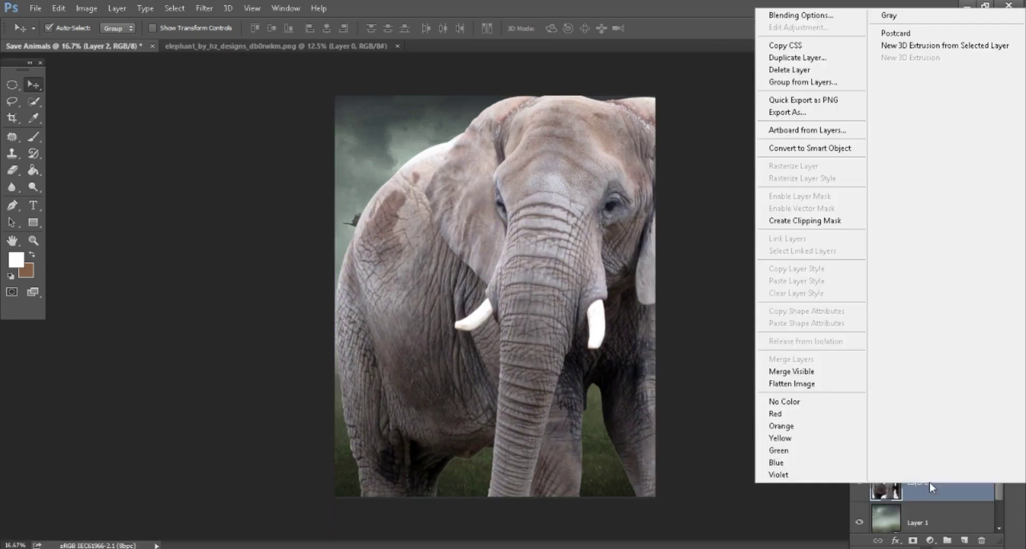
left_click(816, 151)
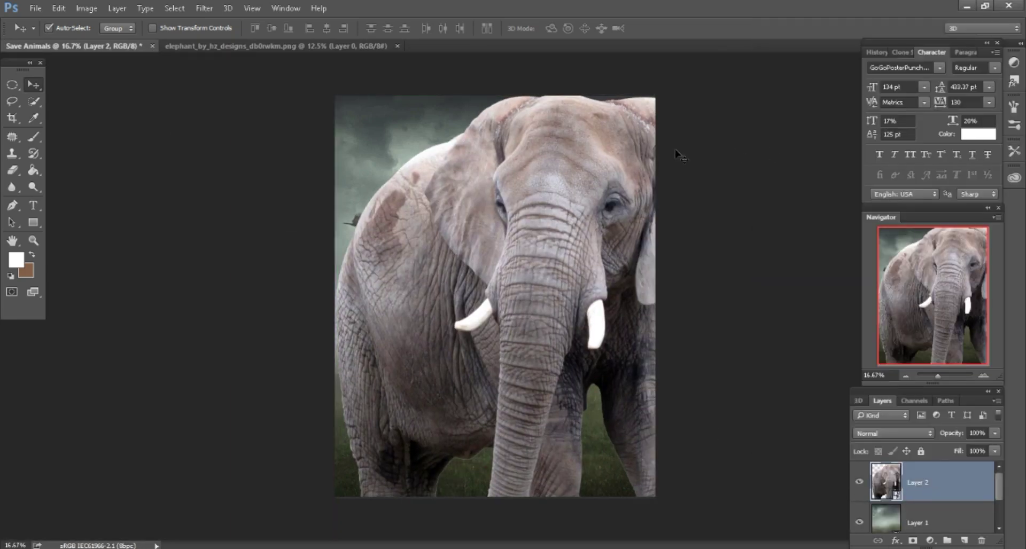
left_click(58, 8)
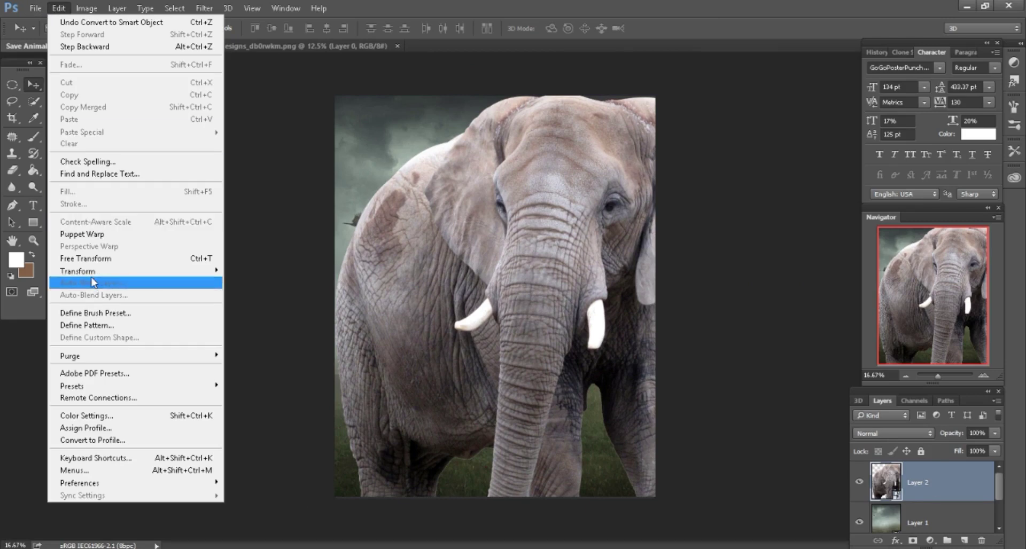
left_click(85, 258)
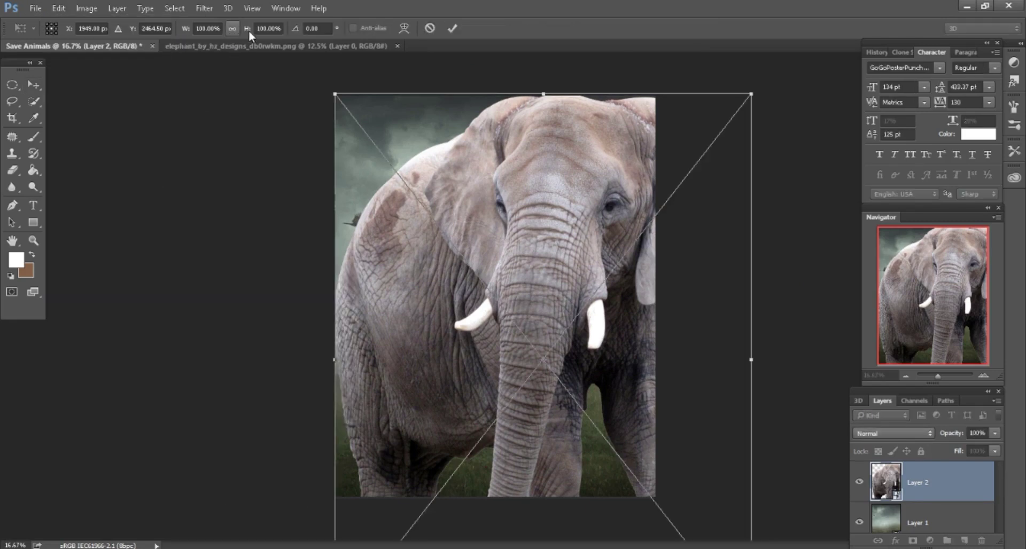
mouse_move(247, 28)
left_mouse_down()
mouse_move(212, 23)
mouse_move(224, 36)
left_mouse_up()
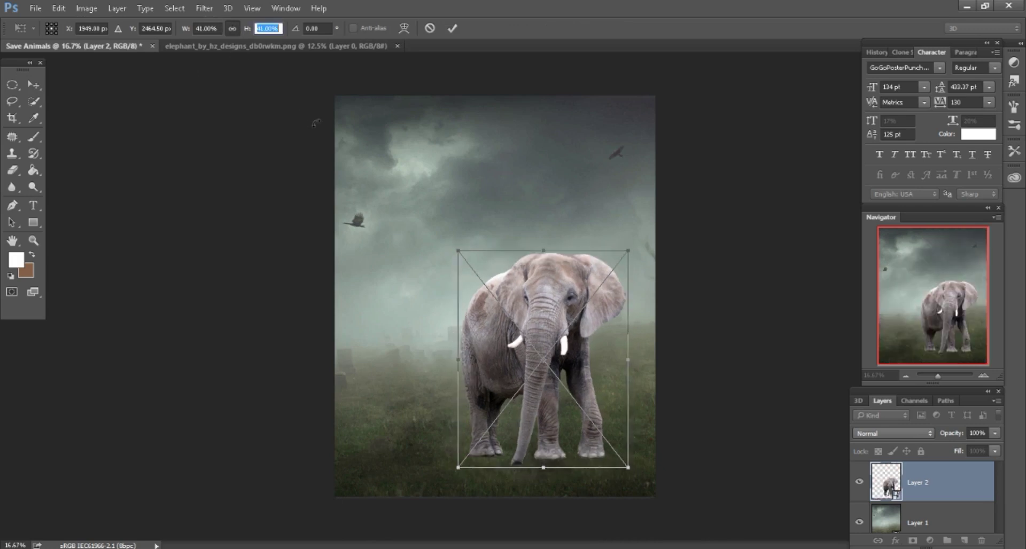
mouse_move(555, 309)
left_mouse_down()
mouse_move(537, 178)
mouse_move(539, 190)
left_mouse_up()
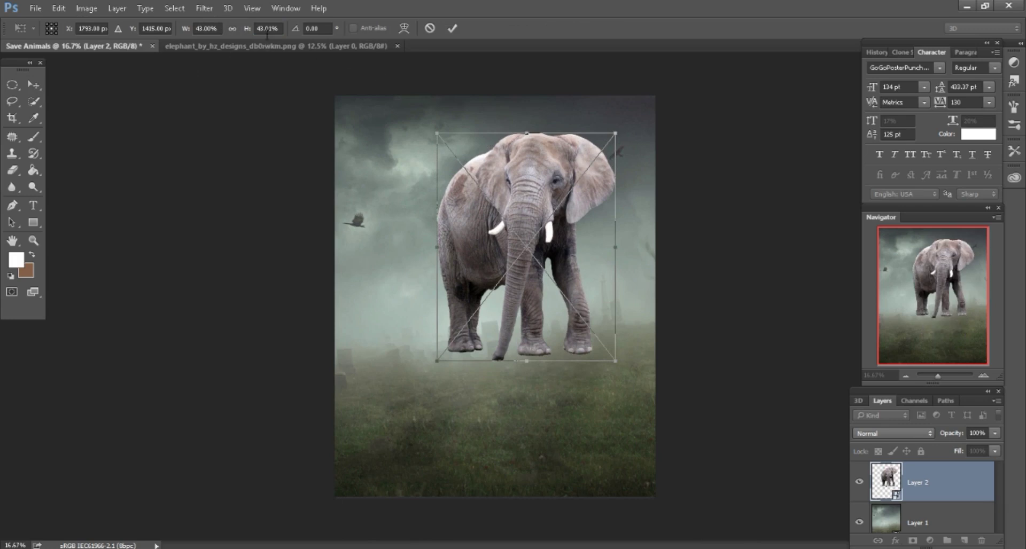
key("Down")
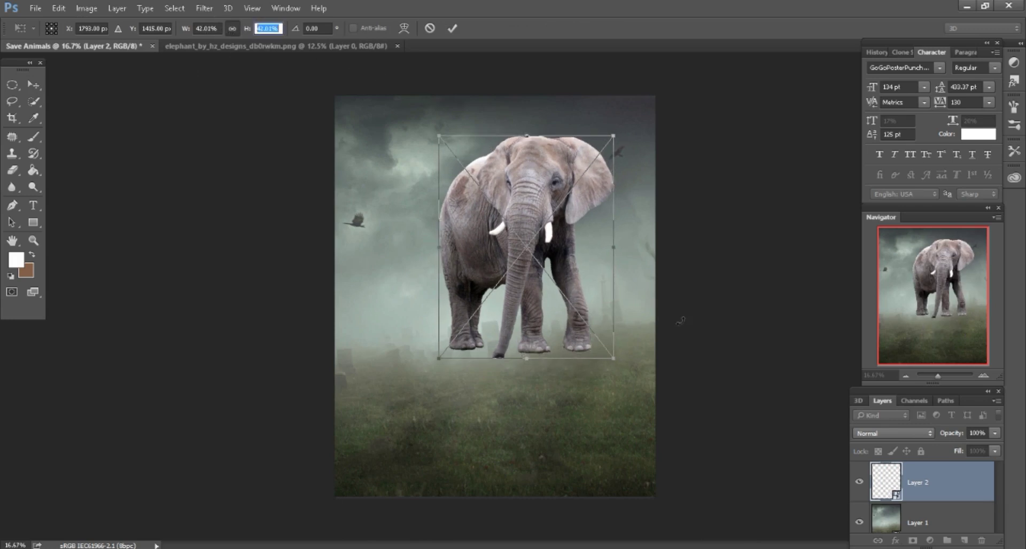
key("Down")
key("Down")
key("Down")
key("Down")
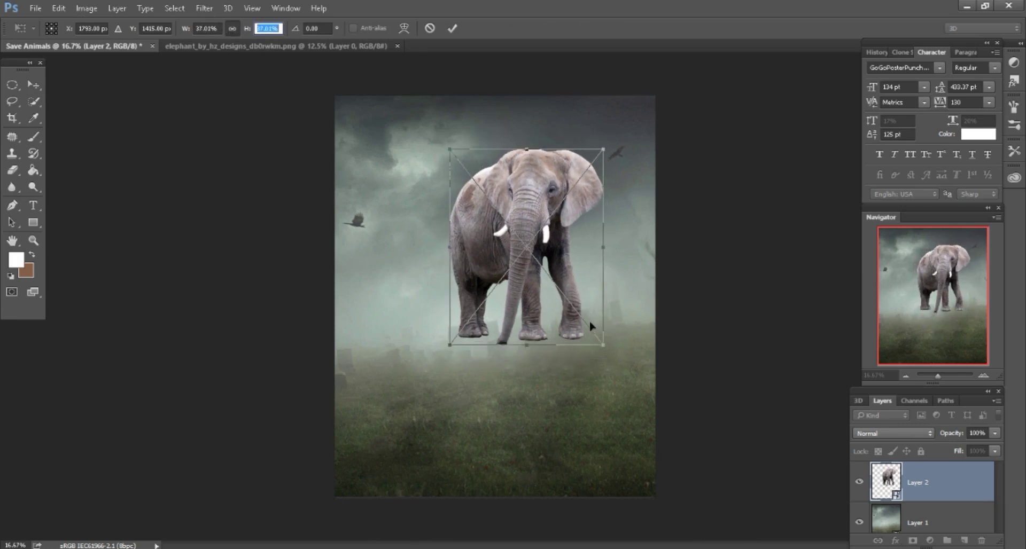
left_click_drag(578, 278, 566, 279)
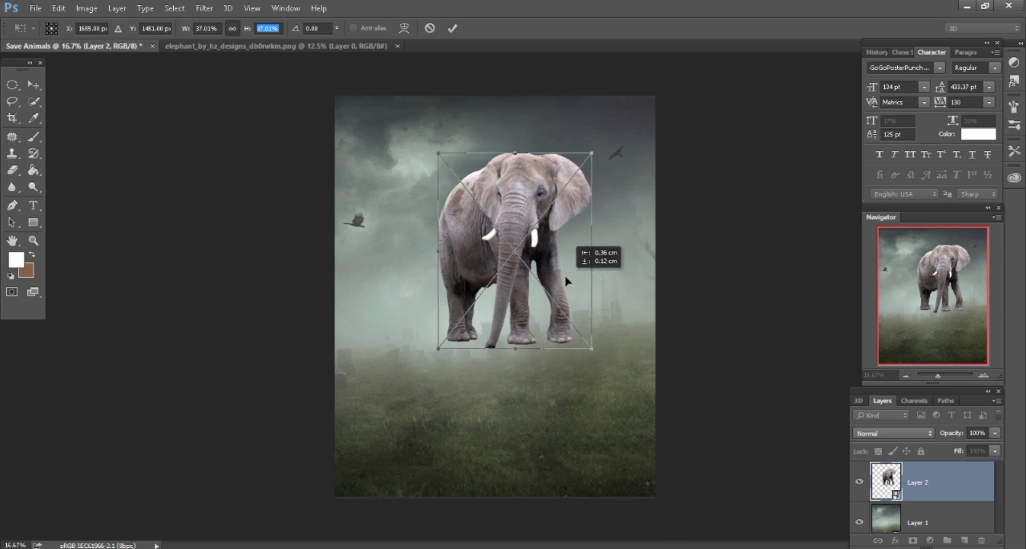
left_click(452, 28)
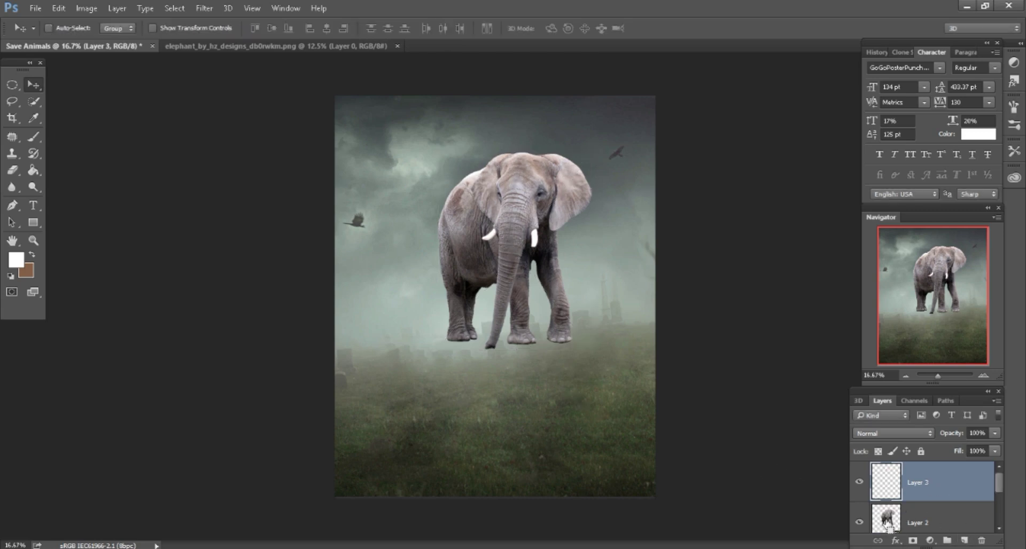
Set Layer 3 to Color mode and paint sampled grey-green over the elephant at 35% opacity
left_click(888, 434)
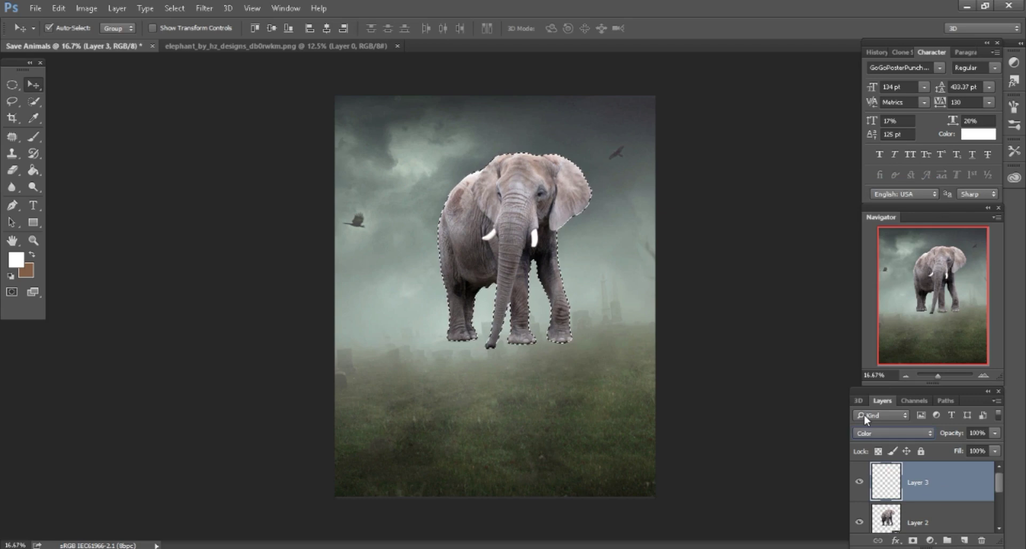
key("ctrl+plus")
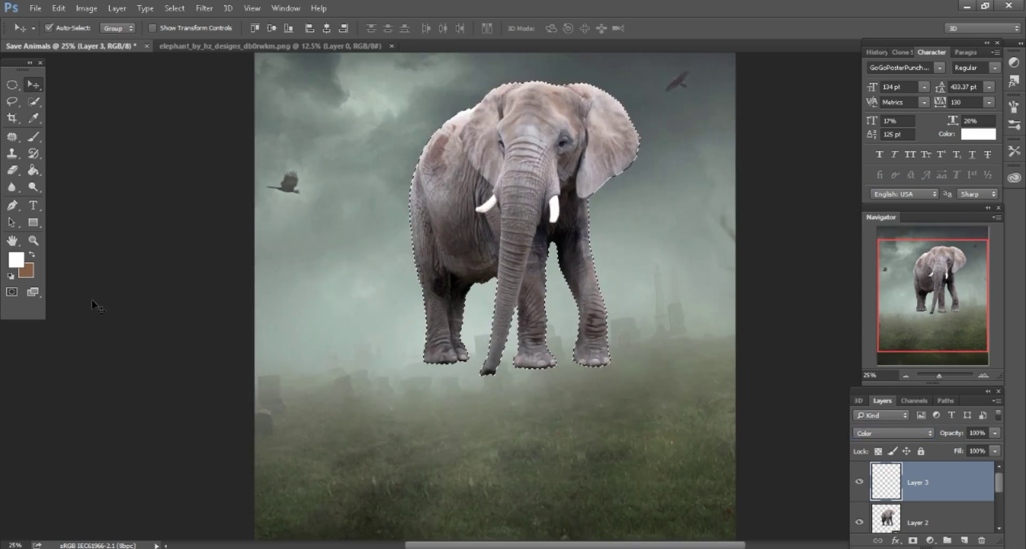
left_click(16, 260)
left_click(668, 190)
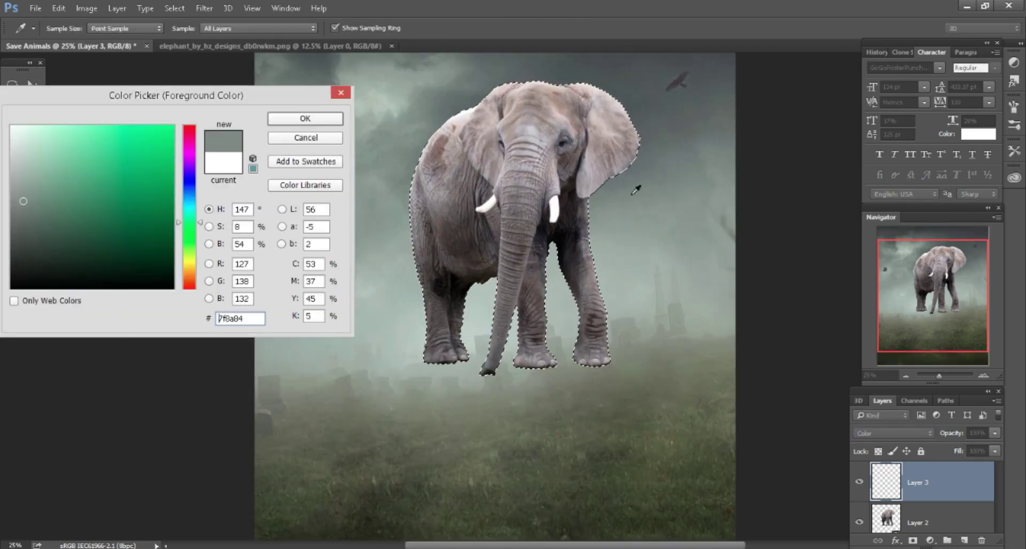
left_click(332, 121)
key("b")
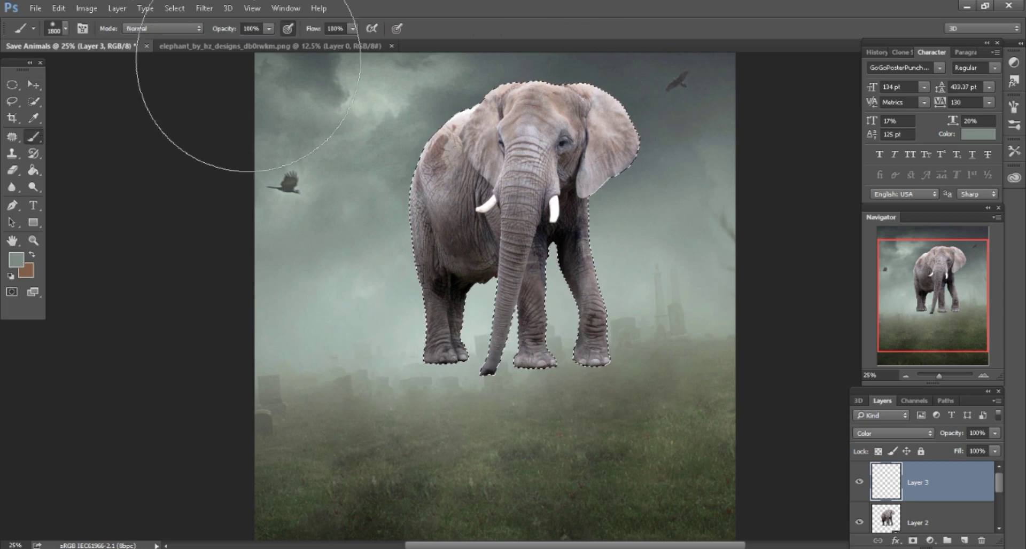
left_click_drag(228, 30, 186, 32)
left_click_drag(337, 148, 442, 369)
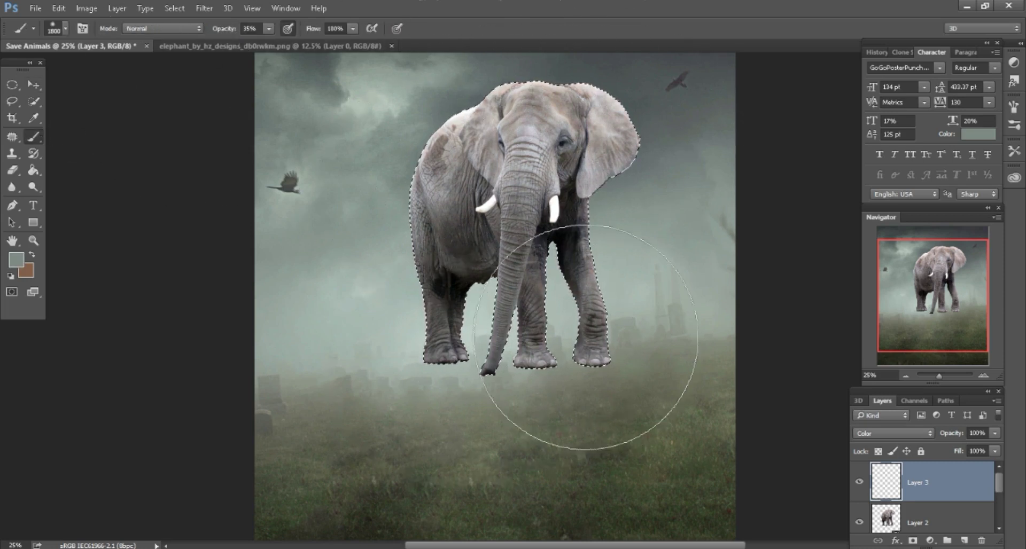
Deselect, attempt painting on the elephant layer, dismiss the rasterize warning, and reselect Layer 3
left_click(13, 101)
left_click(355, 217)
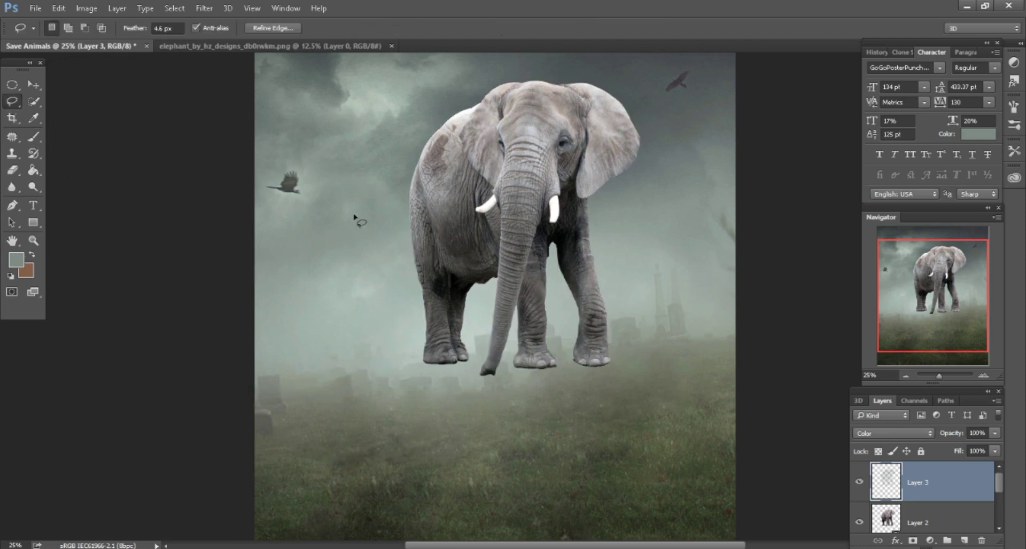
left_click(955, 518)
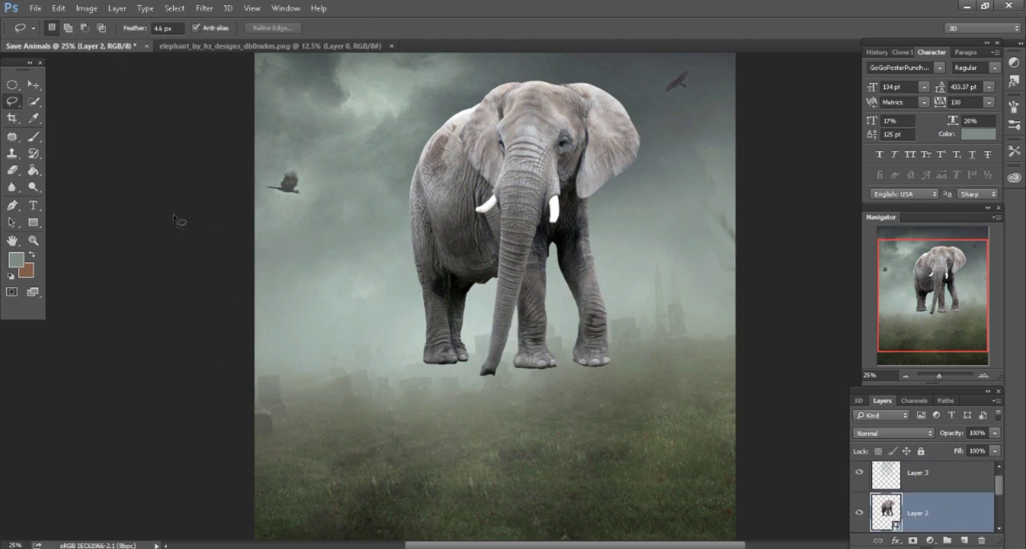
left_click(41, 141)
left_click(543, 255)
left_click(494, 229)
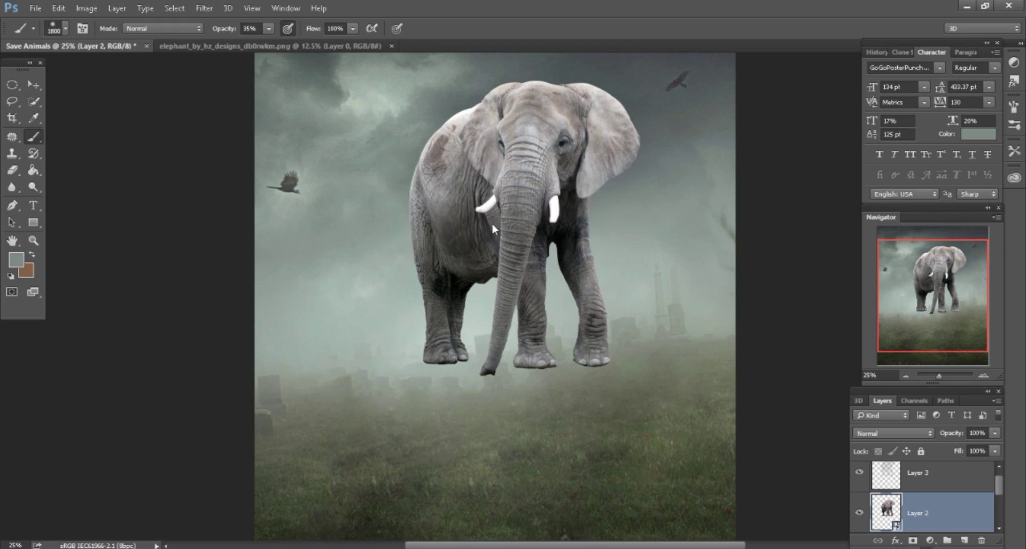
left_click(930, 479)
Merge Layer 3 down into the elephant layer from its layer menu
right_click(930, 477)
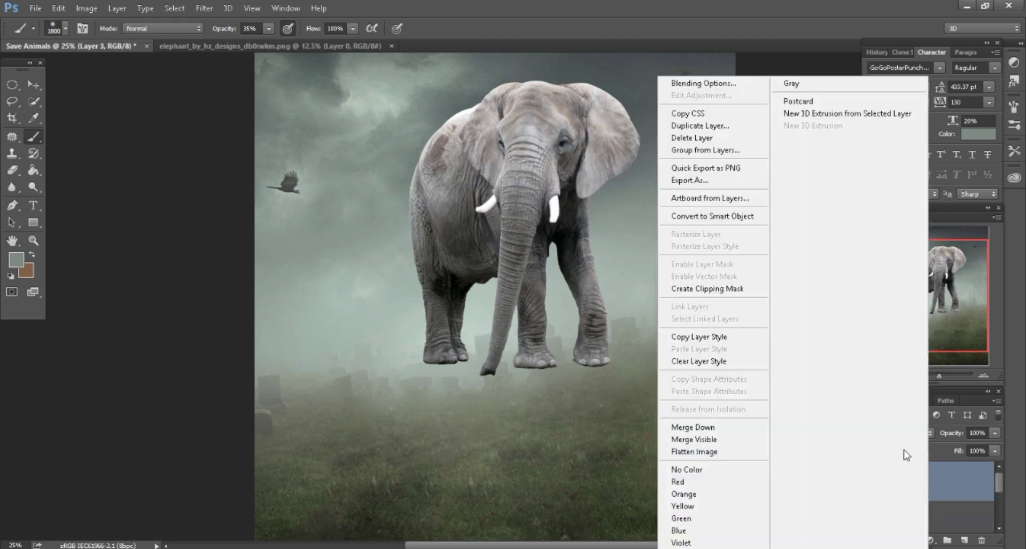
left_click(704, 428)
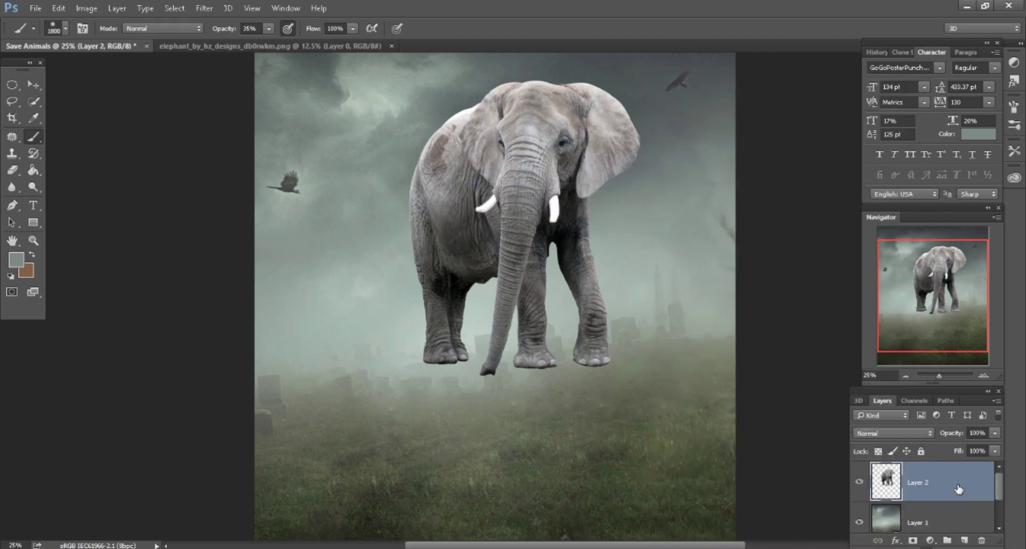
right_click(958, 489)
left_click(818, 150)
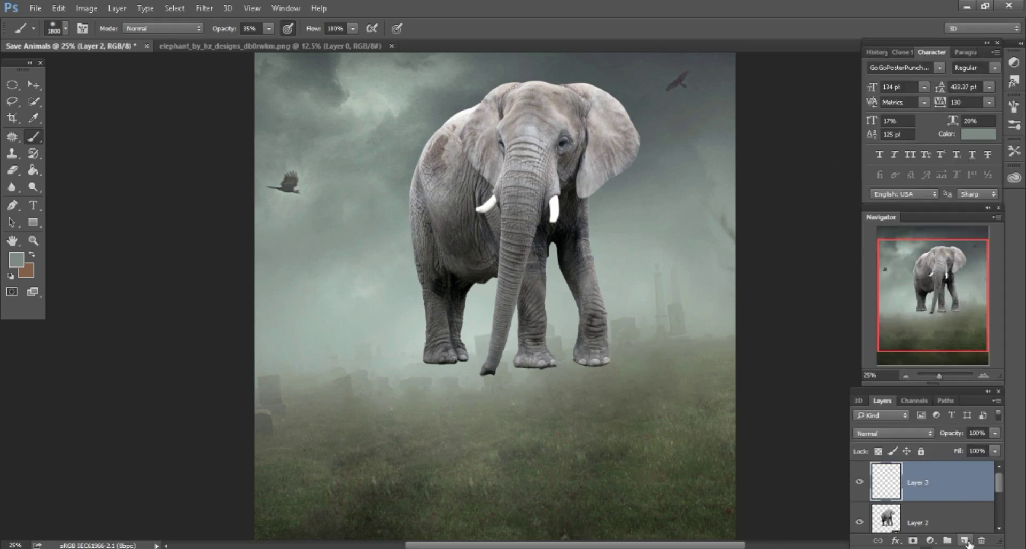
Load the elephant selection and set a black (000000) brush at 12% opacity
left_click(897, 525, "ctrl")
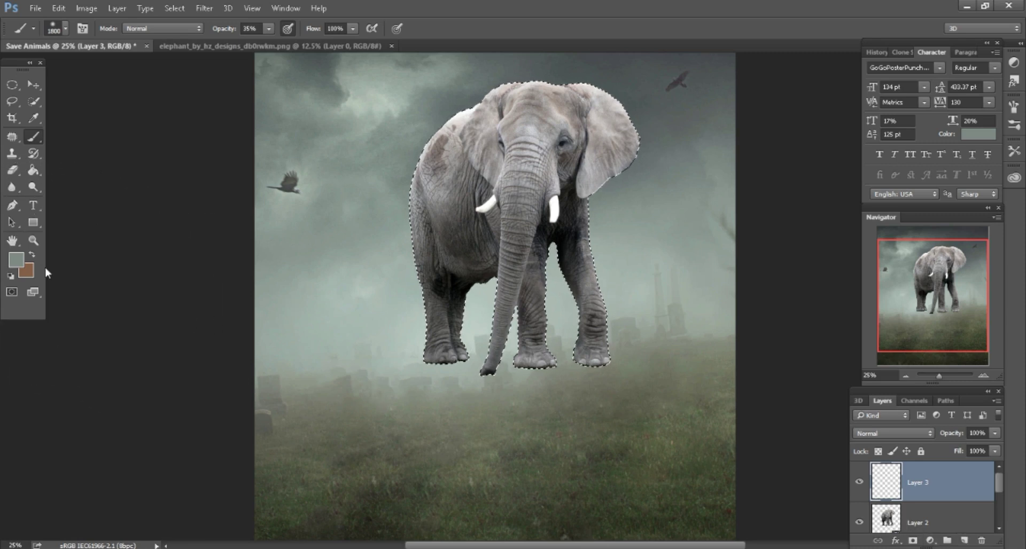
left_click(21, 261)
type("000000")
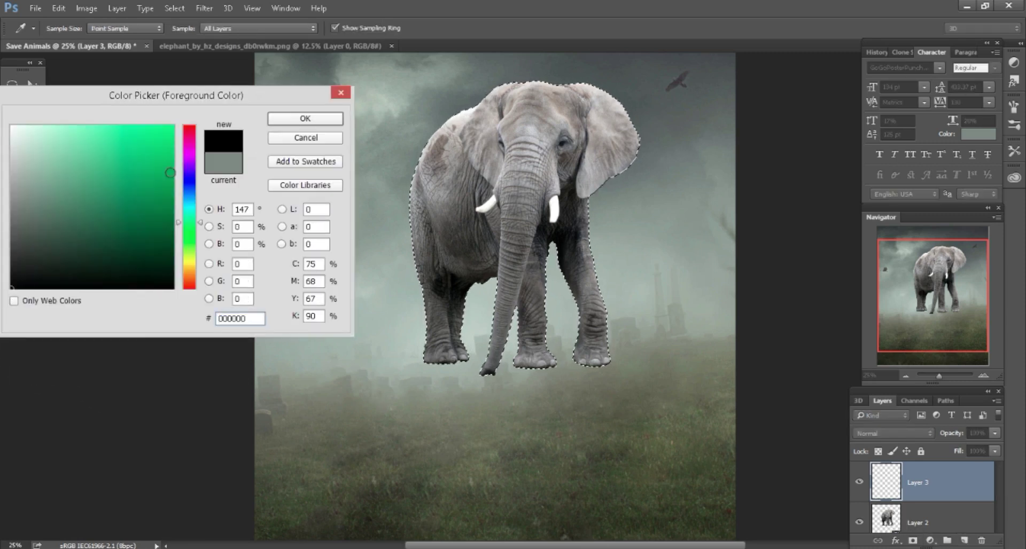
left_click(287, 121)
key("b")
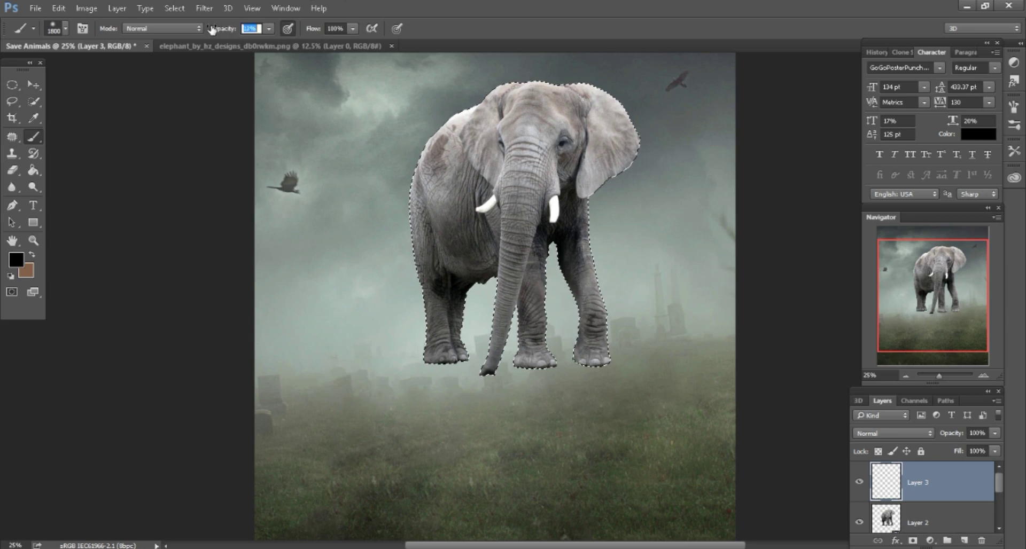
left_click_drag(212, 29, 208, 30)
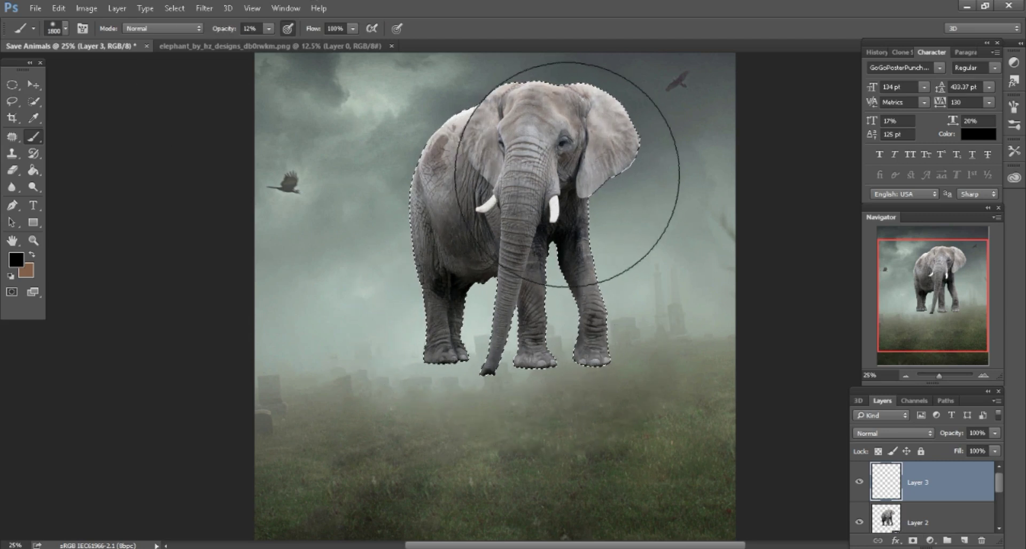
Dismiss the rasterize warning on the elephant layer, then deselect and merge Layer 3 into it
left_click(925, 515)
left_click(645, 380)
left_click(543, 289)
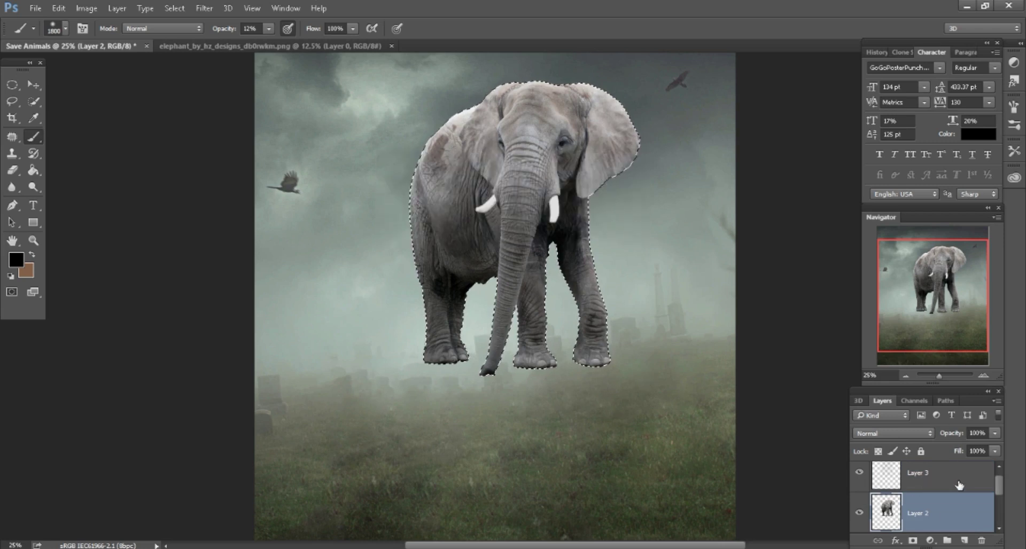
left_click(958, 482)
right_click(958, 482)
key("Escape")
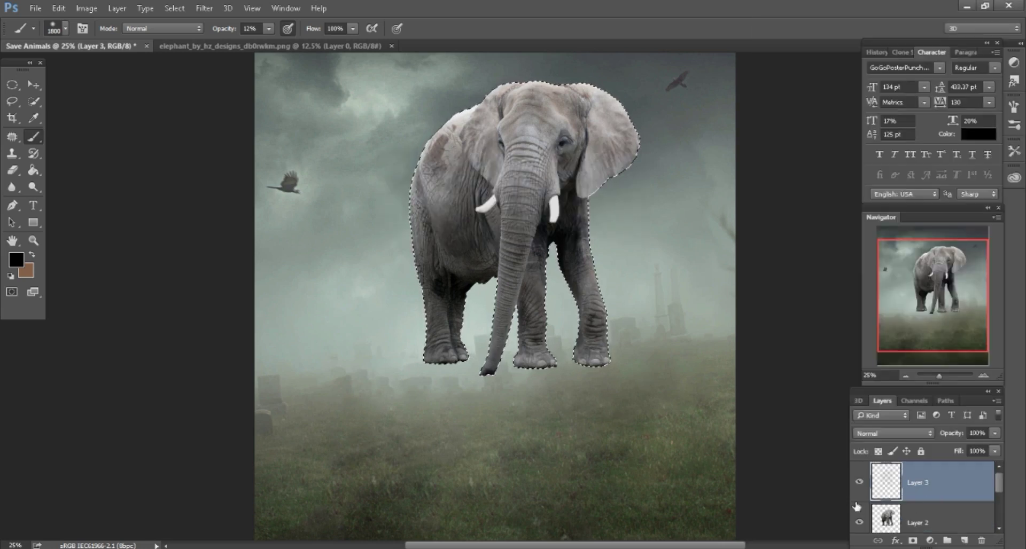
left_click(12, 101)
key("ctrl+d")
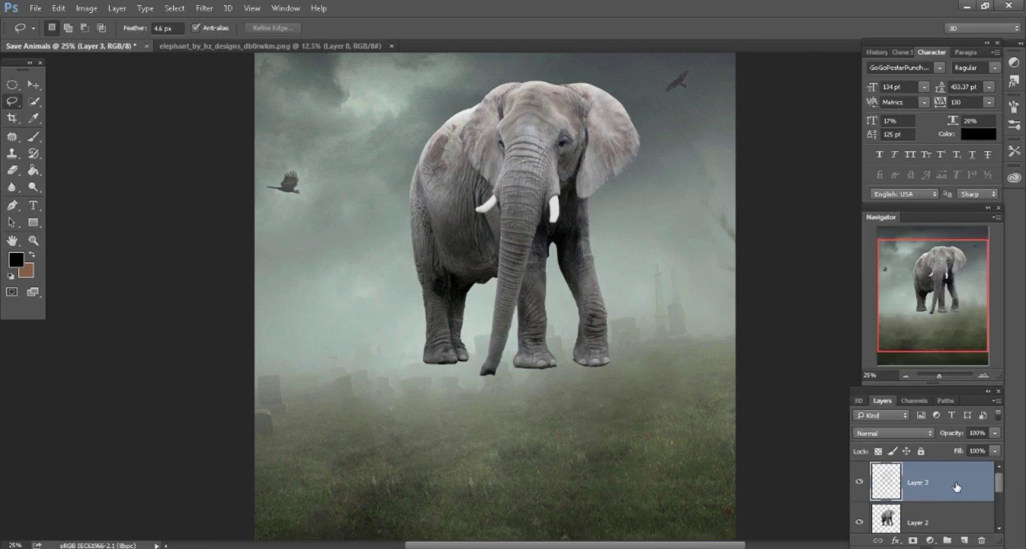
right_click(956, 486)
left_click(819, 360)
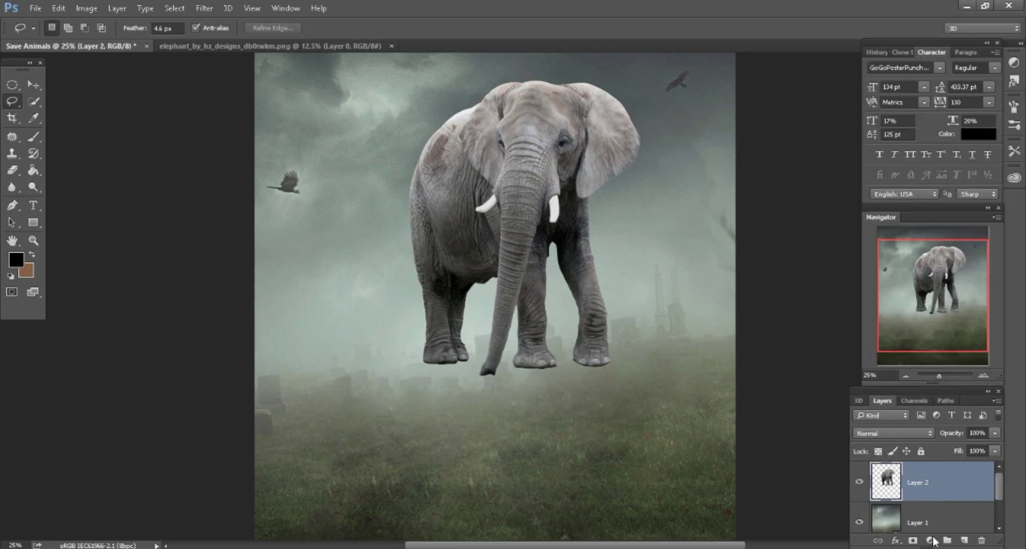
Add a layer mask to the elephant and paint its legs into the fog with a 35% brush
left_click(914, 540)
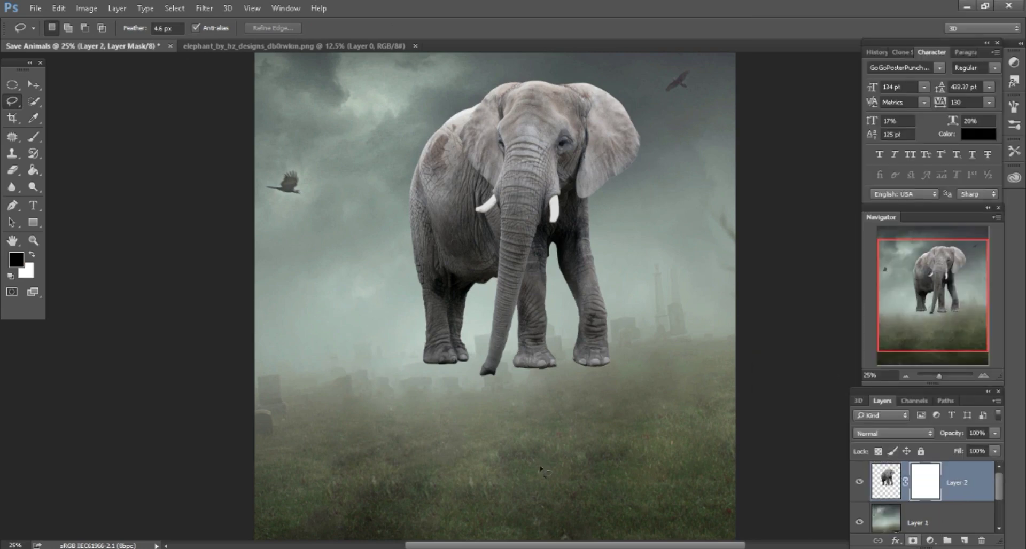
left_click(34, 137)
key("3")
key("5")
key("bracketleft")
key("bracketleft")
key("bracketleft")
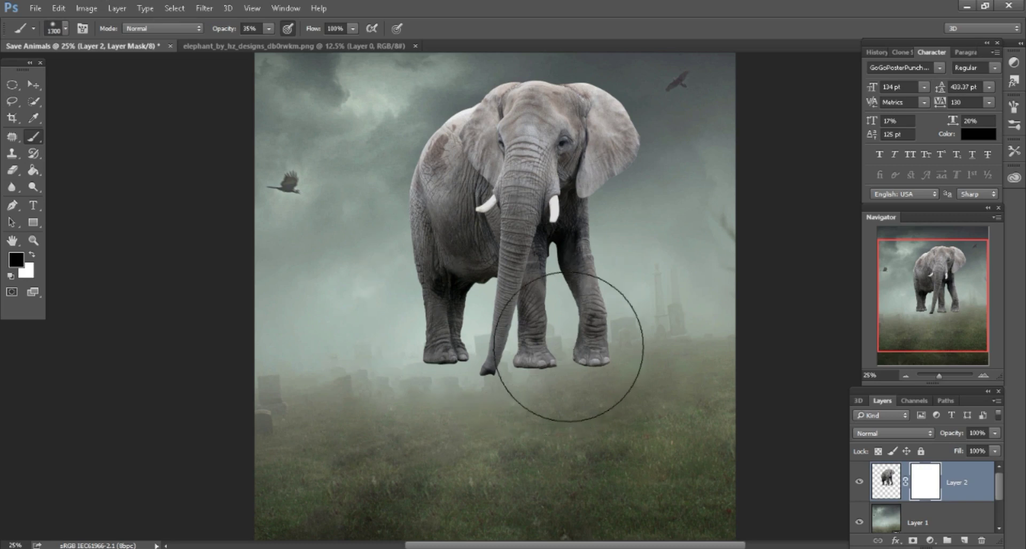
key("bracketleft")
key("bracketleft")
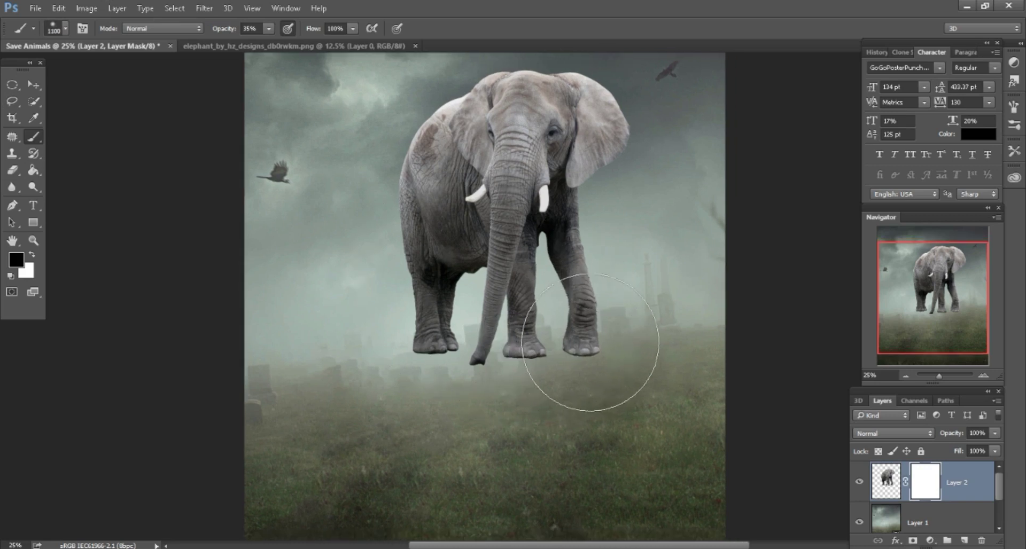
key("bracketleft")
key("bracketleft")
mouse_move(591, 343)
left_mouse_down()
mouse_move(607, 332)
mouse_move(609, 348)
mouse_move(469, 373)
mouse_move(486, 375)
mouse_move(435, 374)
left_mouse_up()
Fade the front, back and right-hand legs further, then set the layer Fill to 57%
key("ctrl+plus")
key("bracketleft")
key("bracketleft")
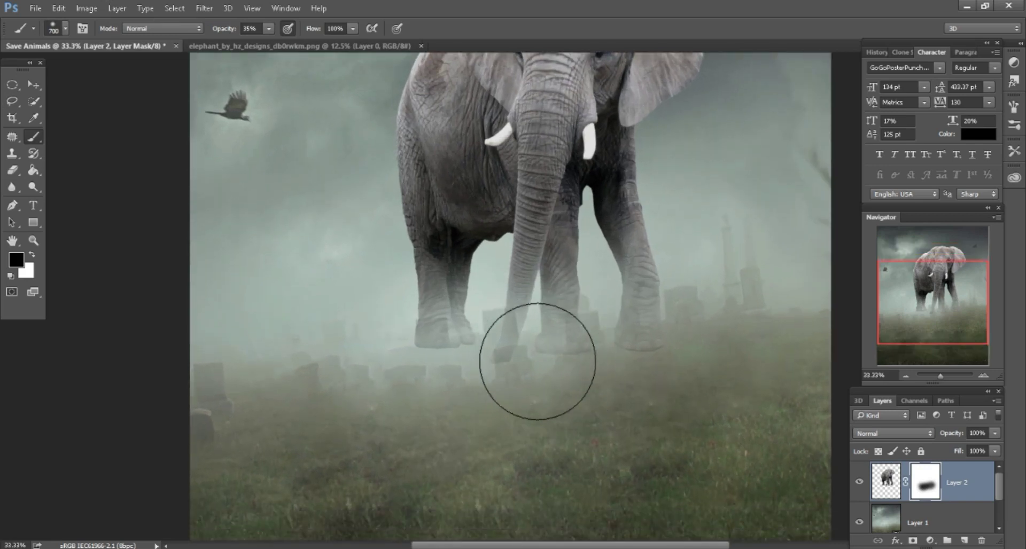
mouse_move(537, 361)
left_mouse_down()
mouse_move(532, 325)
mouse_move(657, 337)
mouse_move(437, 375)
mouse_move(458, 394)
left_mouse_up()
key("bracketright")
key("bracketleft")
key("bracketleft")
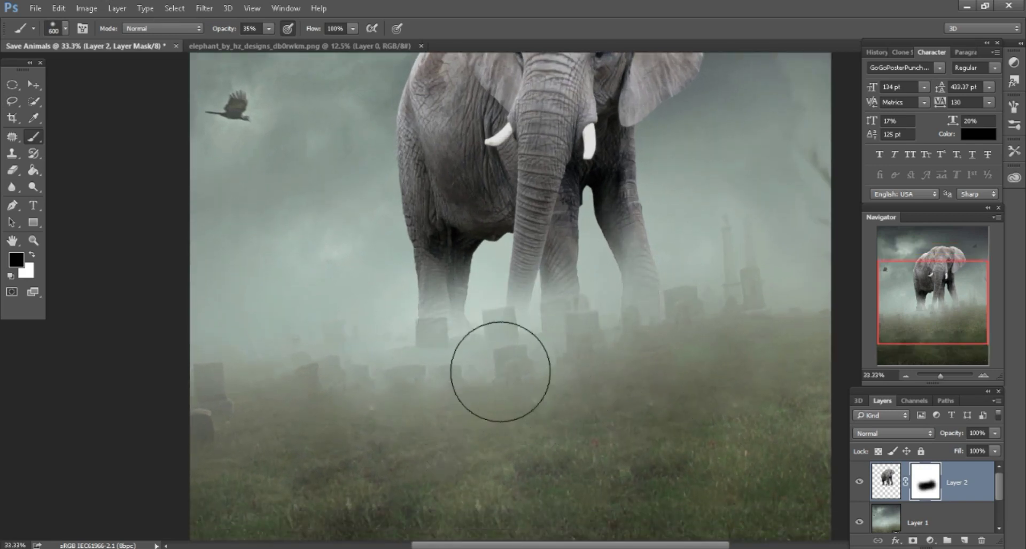
key("bracketright")
key("bracketright")
key("bracketright")
left_click_drag(534, 326, 660, 343)
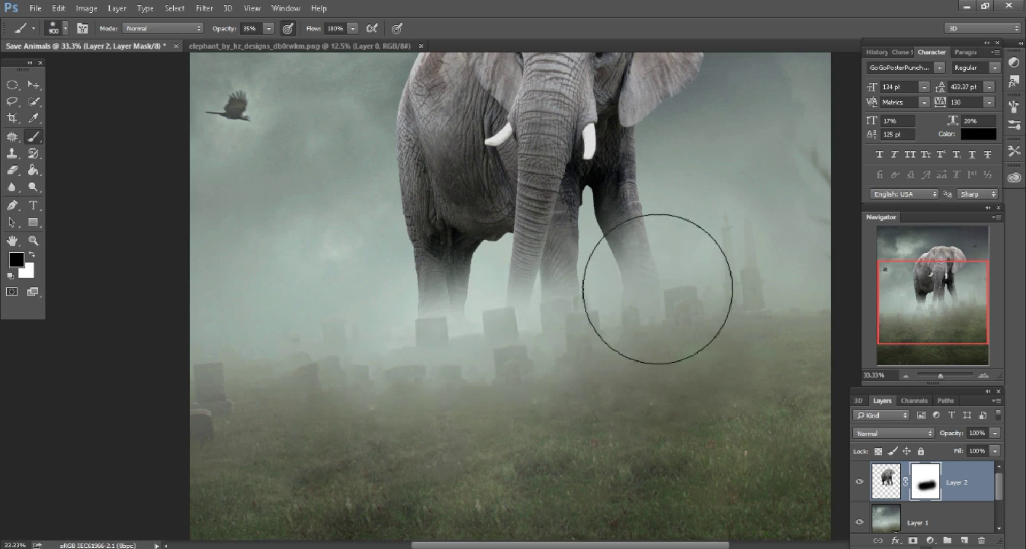
scroll(699, 367, "up", 3)
key("ctrl+minus")
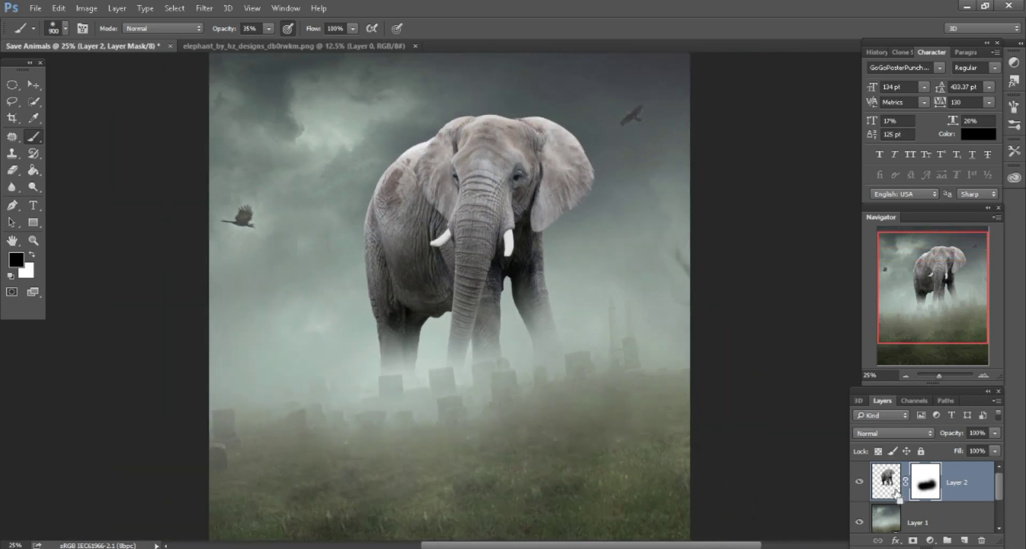
left_click_drag(954, 450, 932, 449)
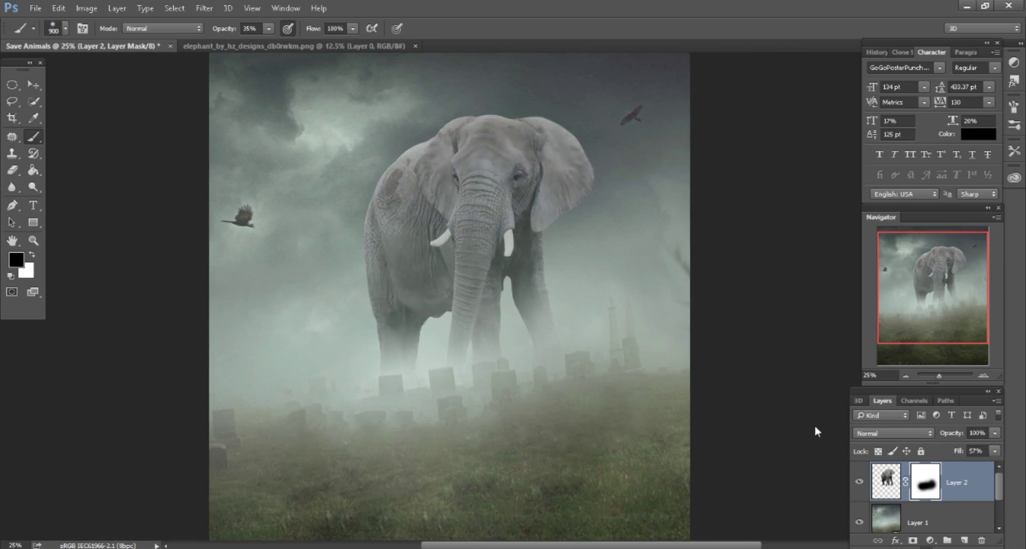
Close the elephant tab and drag elephant_3 into Save Animals, placing it in the left foreground
left_click(314, 47)
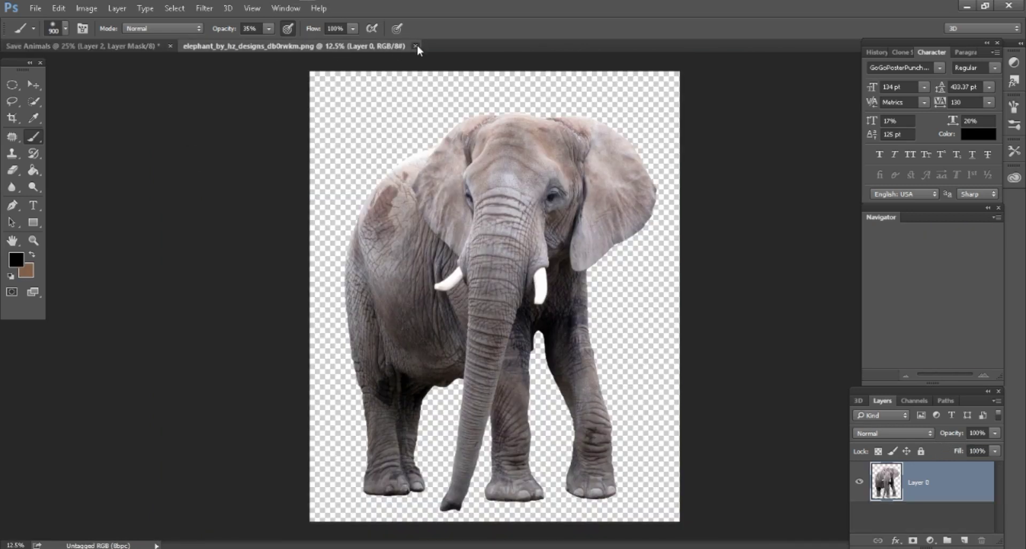
left_click(416, 45)
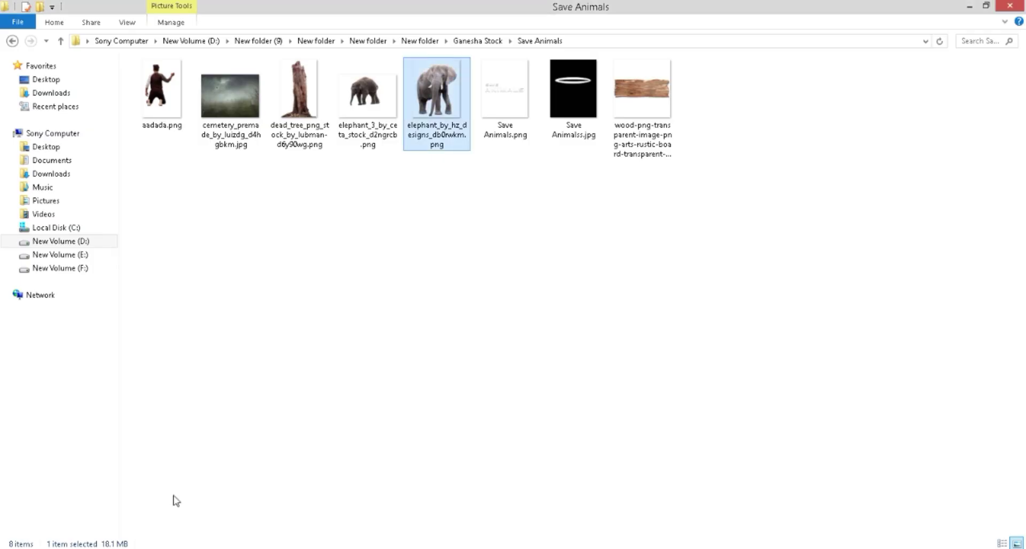
left_click(345, 164)
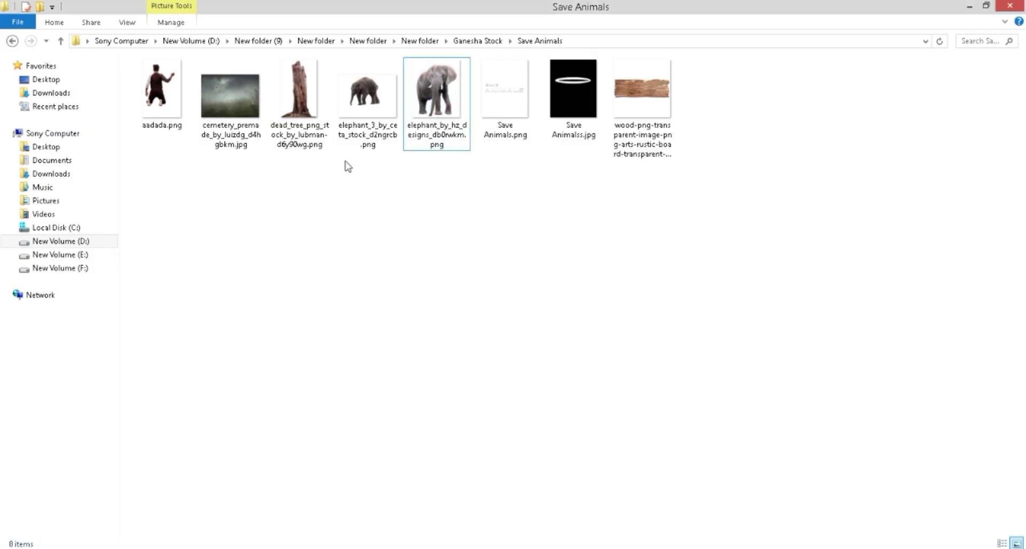
left_click_drag(365, 94, 333, 545)
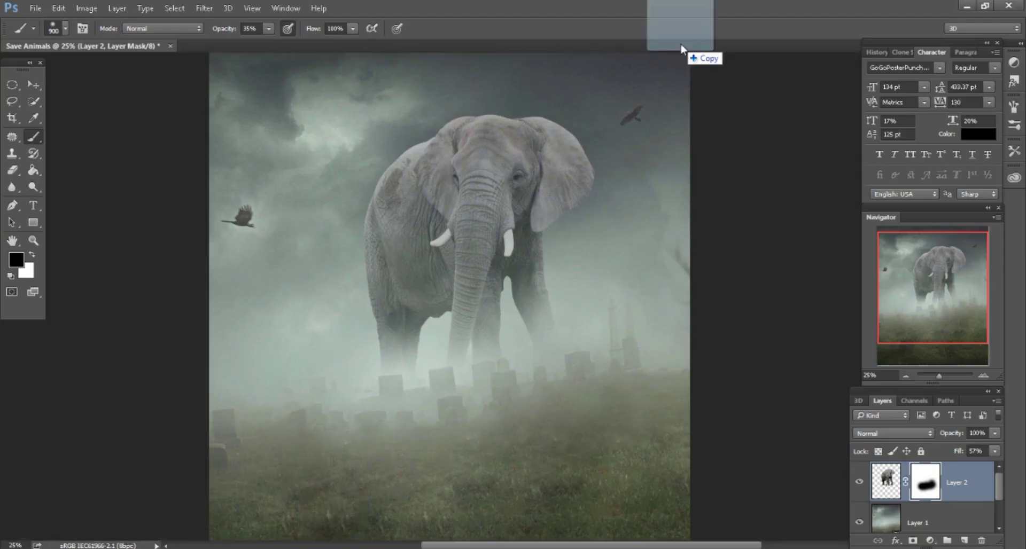
left_click_drag(657, 155, 681, 43)
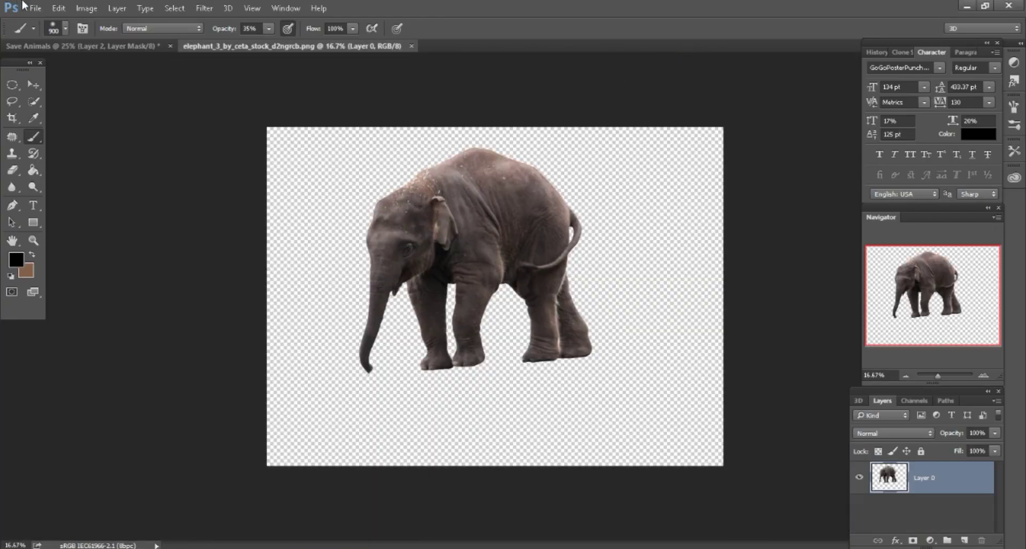
left_click(33, 85)
left_click_drag(465, 251, 321, 322)
left_click_drag(497, 381, 497, 318)
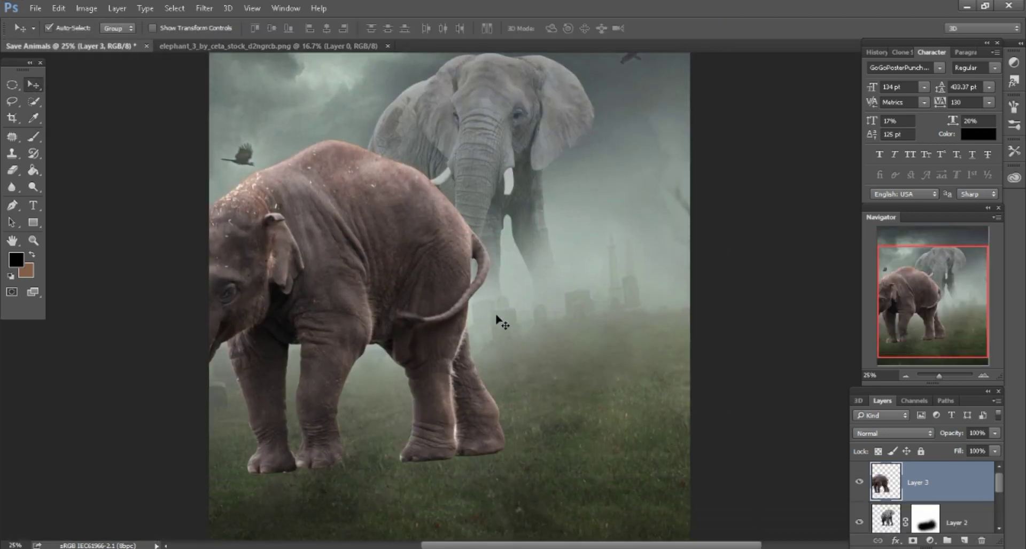
Convert the baby elephant layer to a smart object and move it right and up
right_click(935, 484)
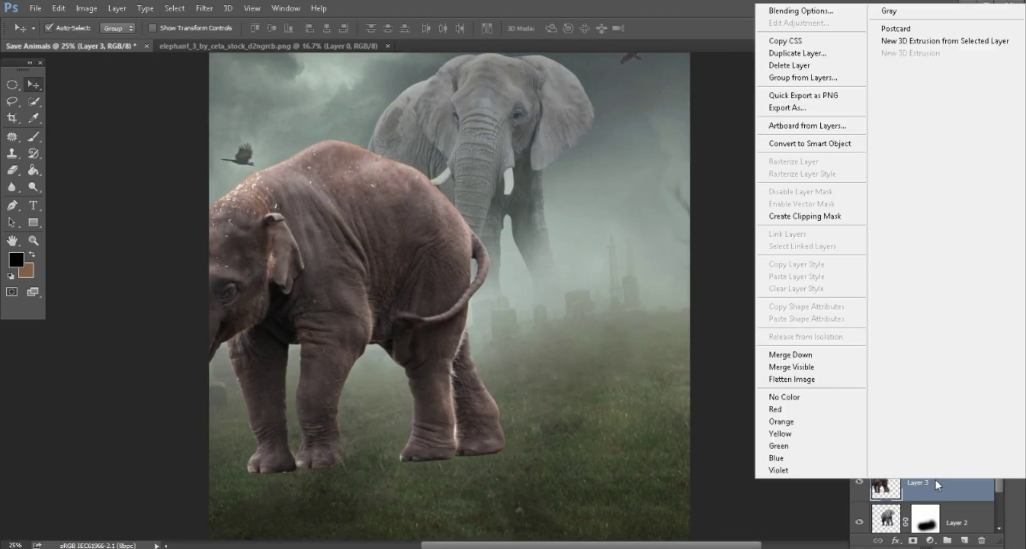
left_click(822, 143)
left_click_drag(377, 285, 508, 257)
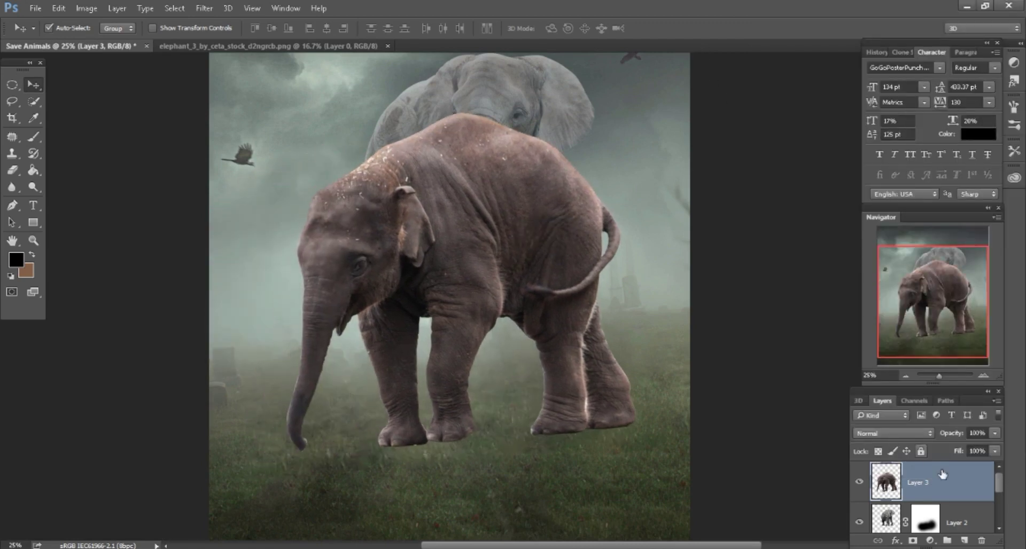
Add a Color-mode layer and paint the sampled fog colour over the selected baby elephant
left_click(965, 541)
left_click(886, 519, "ctrl")
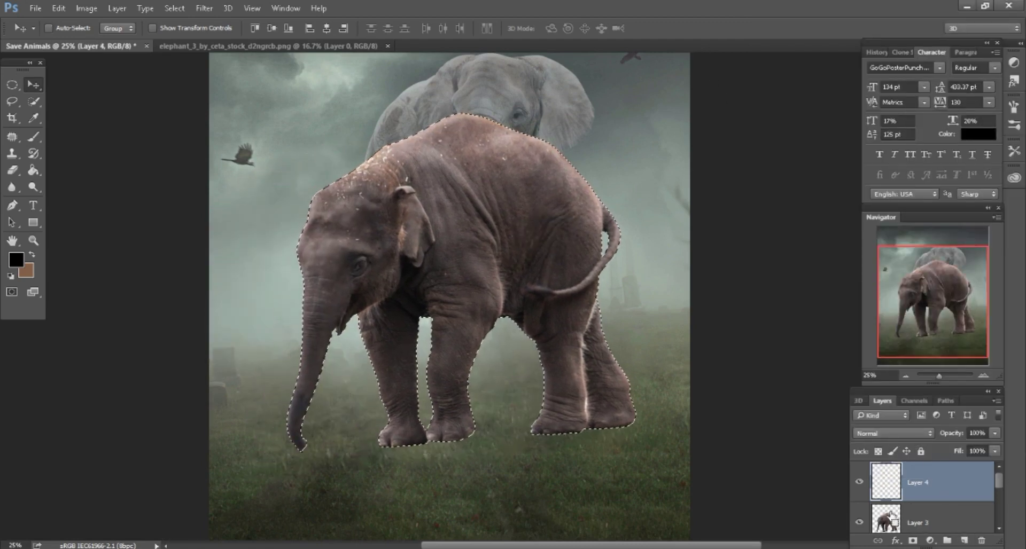
left_click(883, 434)
left_click(876, 414)
left_click(16, 260)
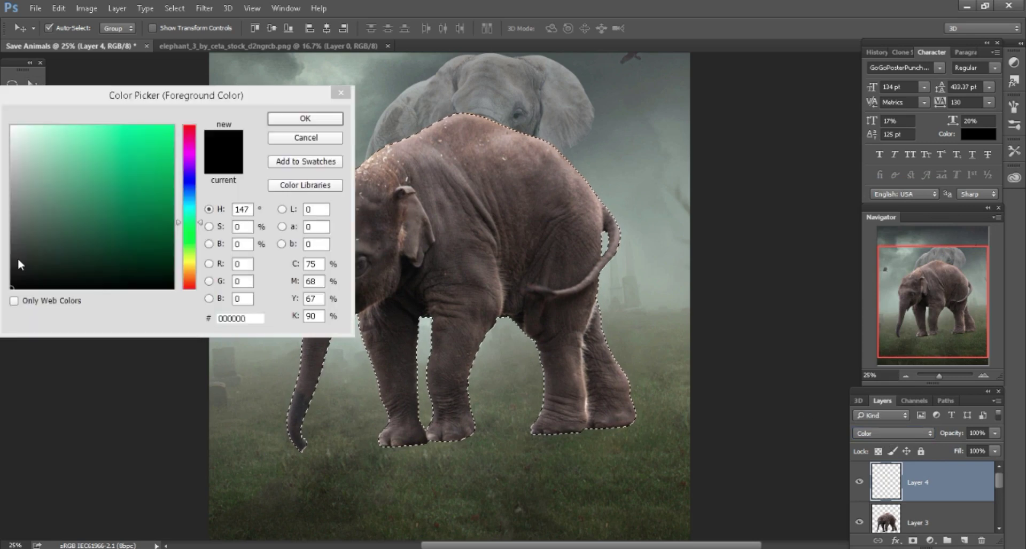
left_click(638, 181)
left_click(305, 118)
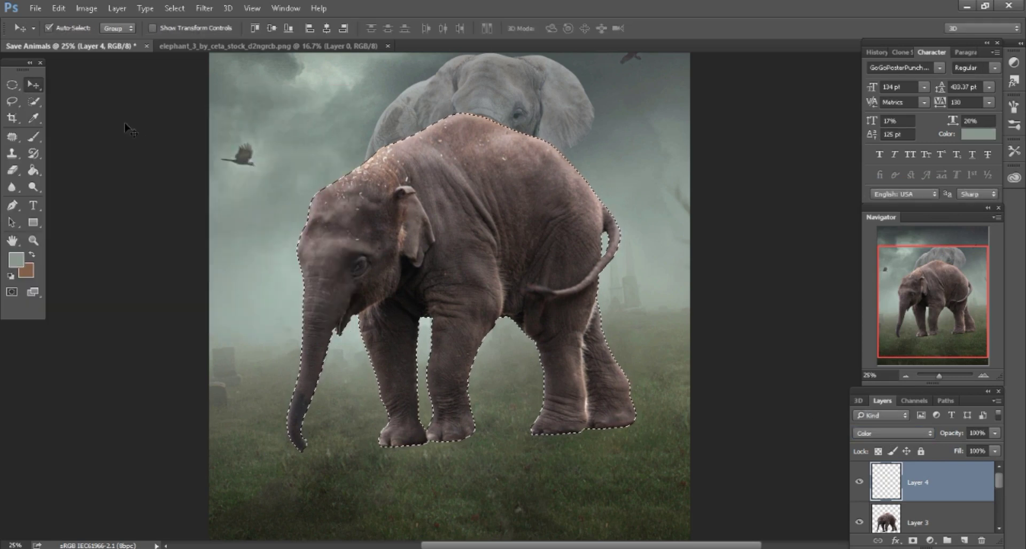
left_click(41, 135)
mouse_move(348, 179)
left_mouse_down()
mouse_move(378, 252)
mouse_move(527, 194)
mouse_move(633, 309)
mouse_move(469, 367)
mouse_move(337, 465)
mouse_move(550, 183)
mouse_move(271, 389)
left_mouse_up()
Deselect, merge the tint layer into Layer 3, and convert it back to a smart object
key("l")
key("ctrl+d")
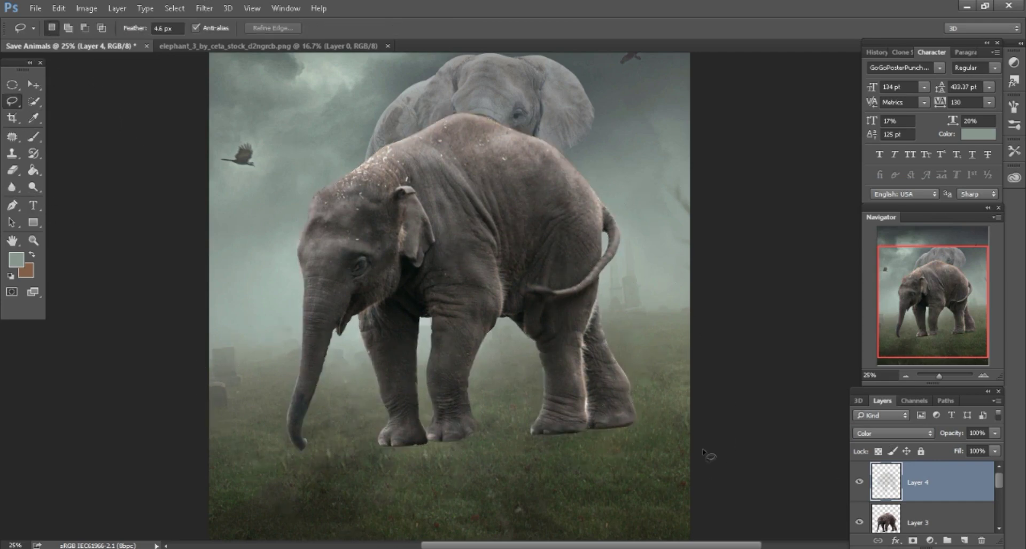
right_click(943, 488)
left_click(802, 365)
right_click(939, 479)
left_click(745, 218)
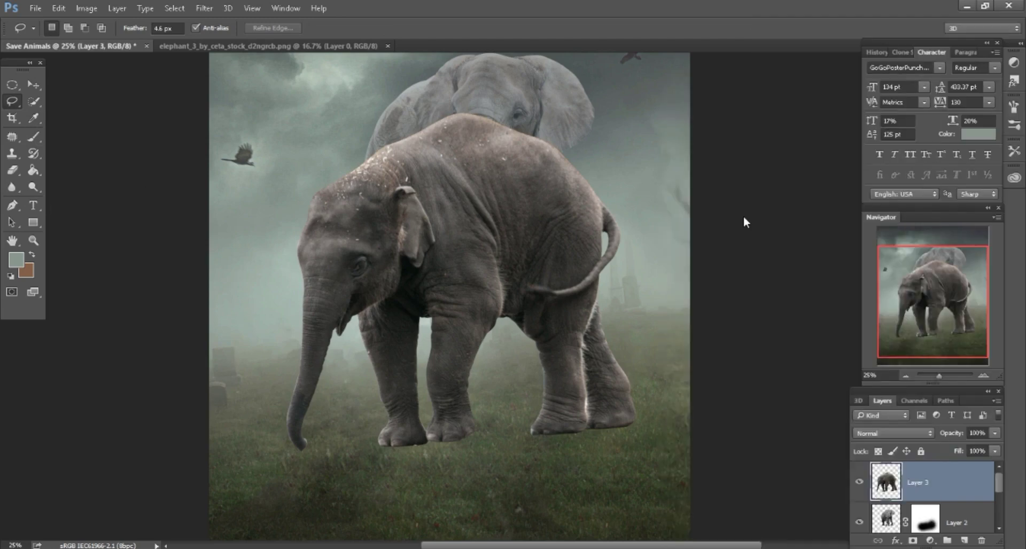
Shrink the baby elephant to about 50% and move it to the left
left_click(58, 8)
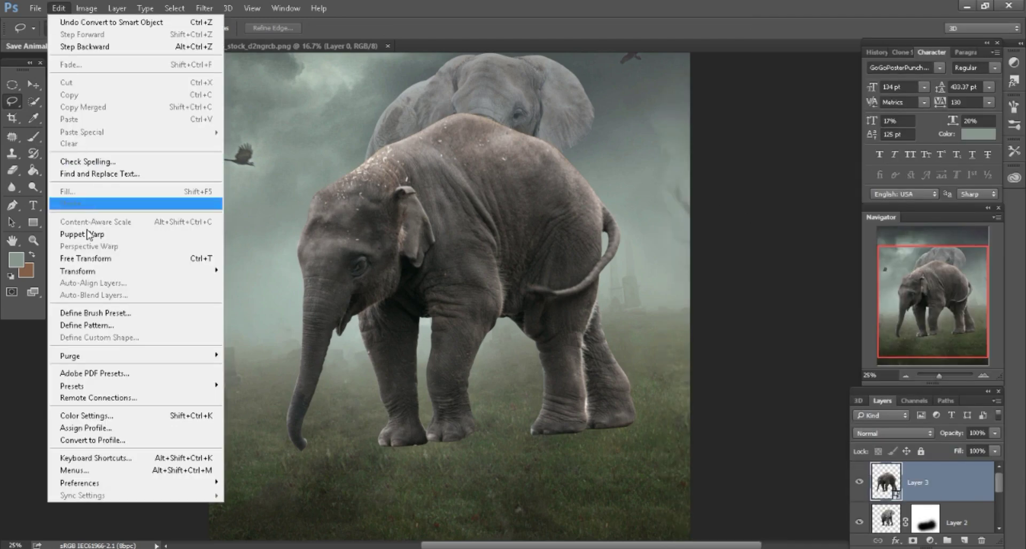
left_click(84, 256)
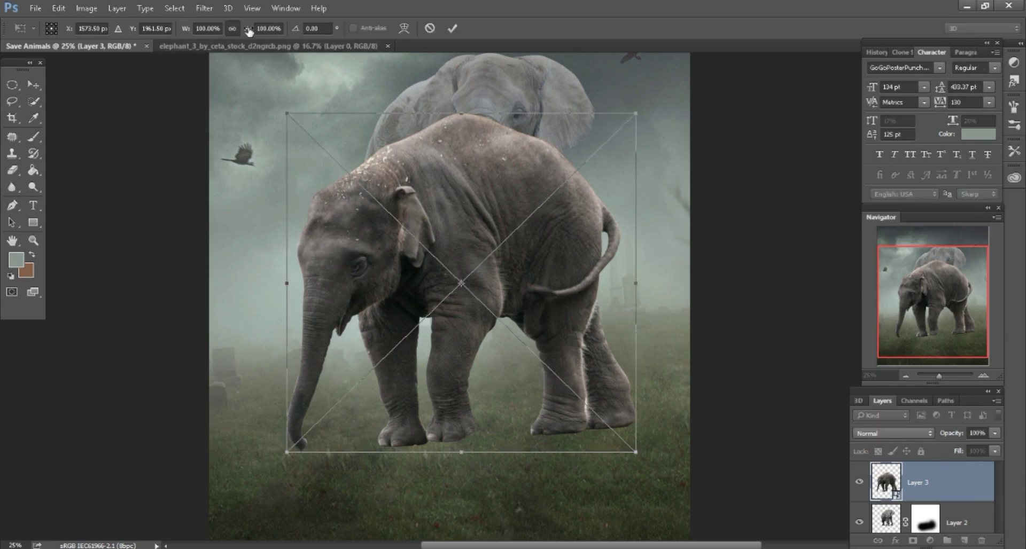
left_click_drag(249, 31, 220, 27)
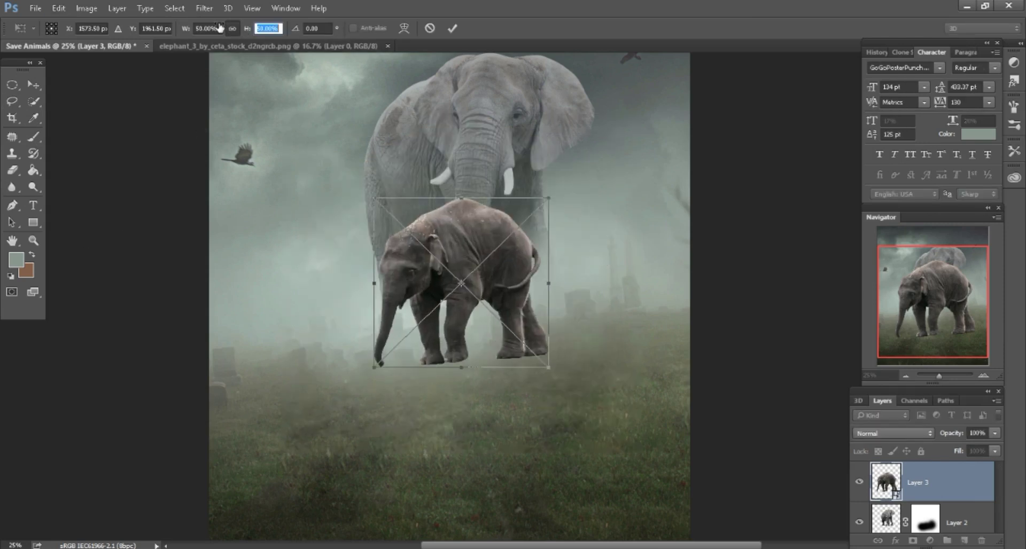
mouse_move(448, 226)
left_mouse_down()
mouse_move(314, 225)
mouse_move(322, 236)
left_mouse_up()
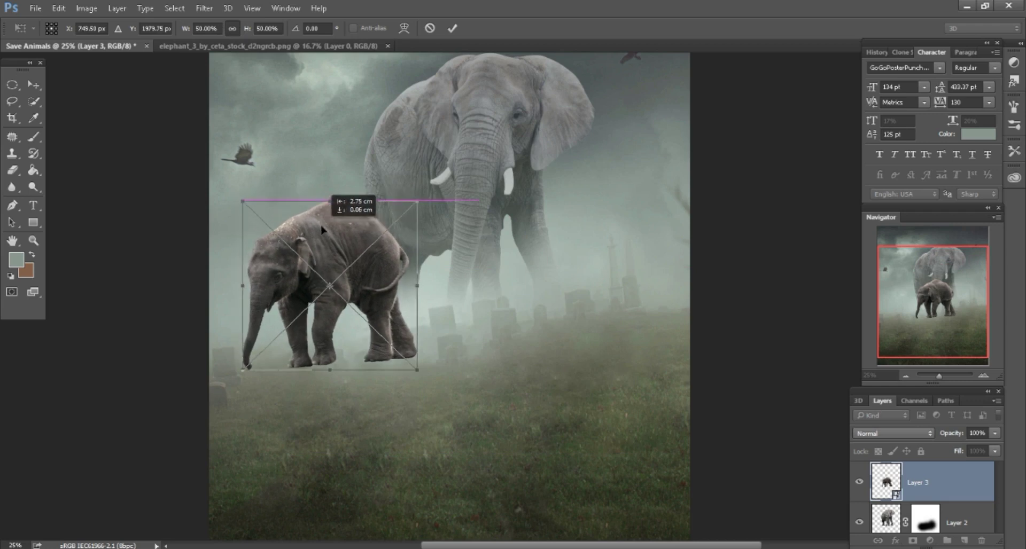
scroll(424, 114, "left", 2)
scroll(424, 114, "up", 3)
left_click(452, 28)
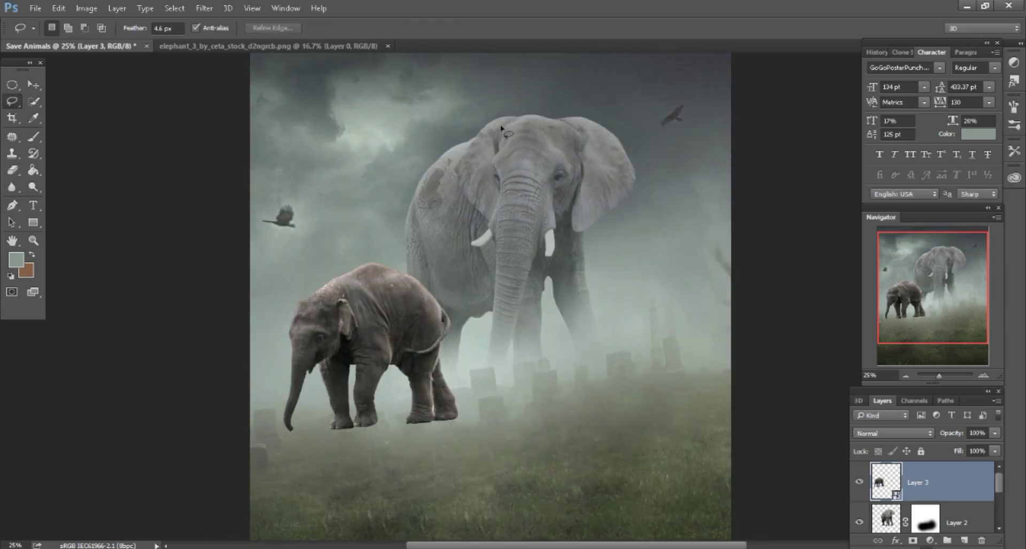
Shift the big elephant slightly up and to the right
left_click(513, 172)
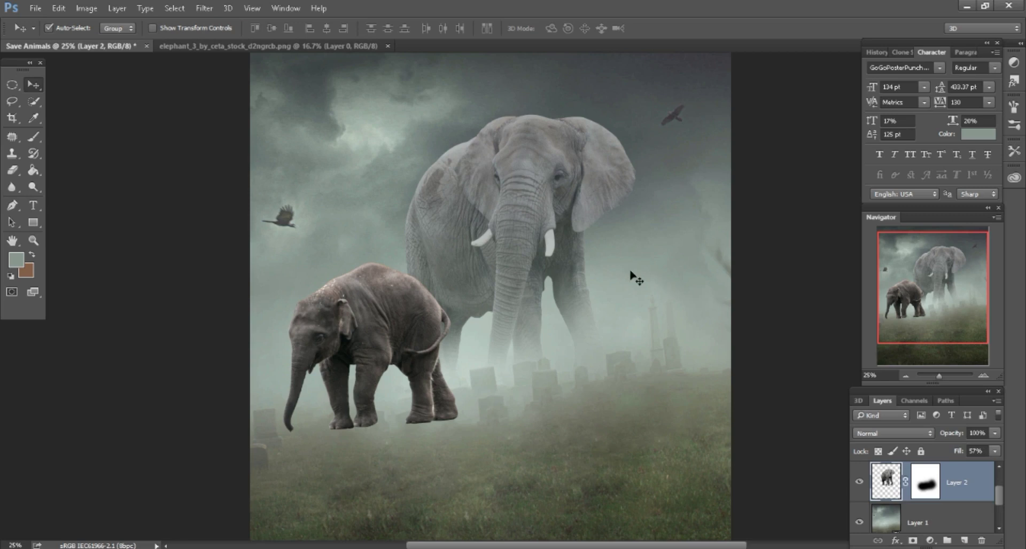
left_click_drag(507, 234, 542, 233)
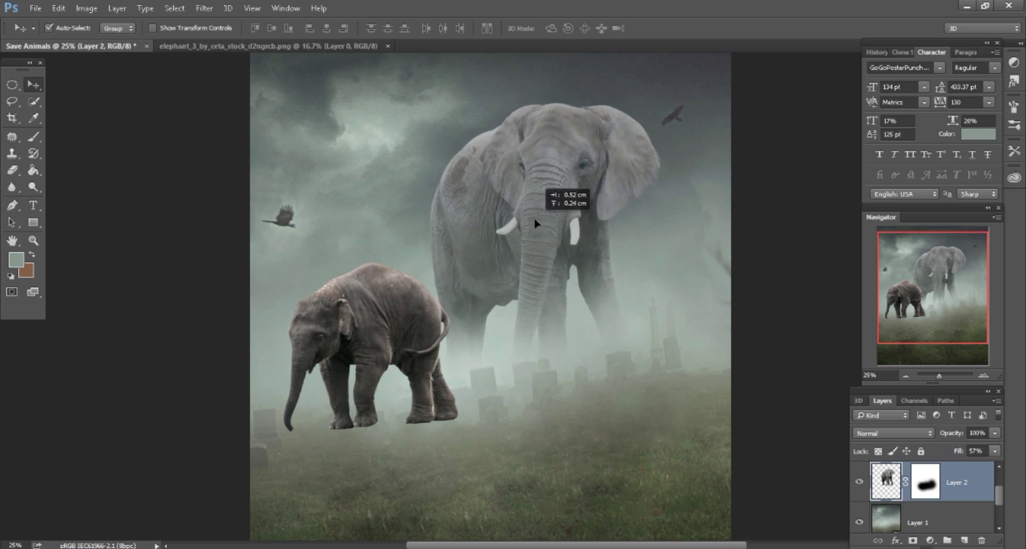
left_click_drag(541, 233, 544, 222)
scroll(431, 355, "down", 3)
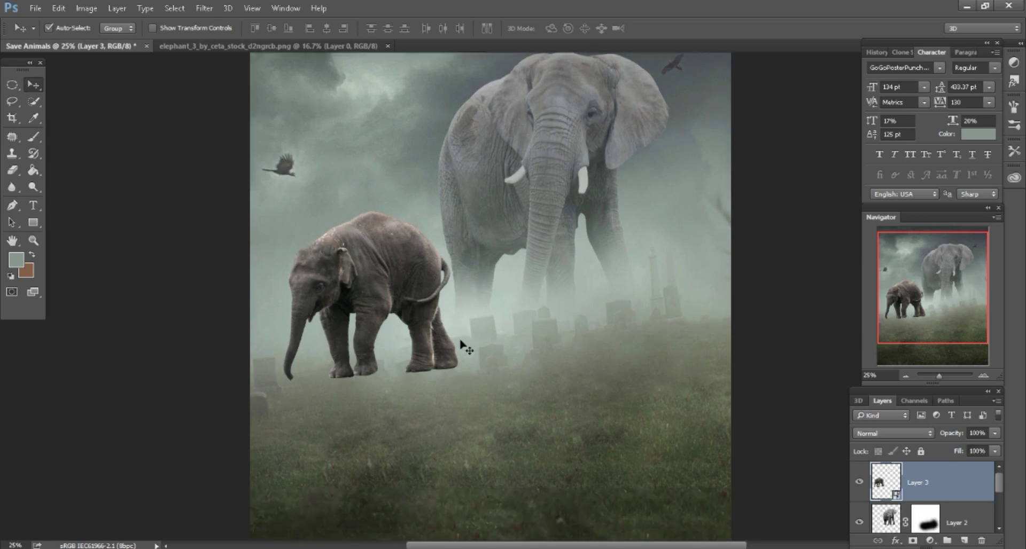
Rescale the baby elephant to about 40%, adjust its position, and lower its Fill to 57%
left_click(59, 8)
left_click(100, 259)
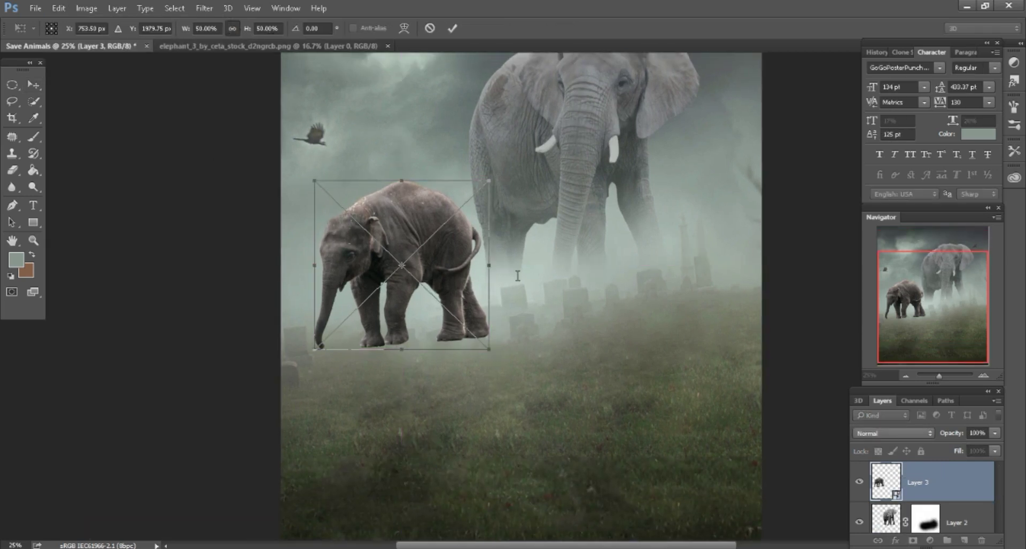
type("39")
key("Tab")
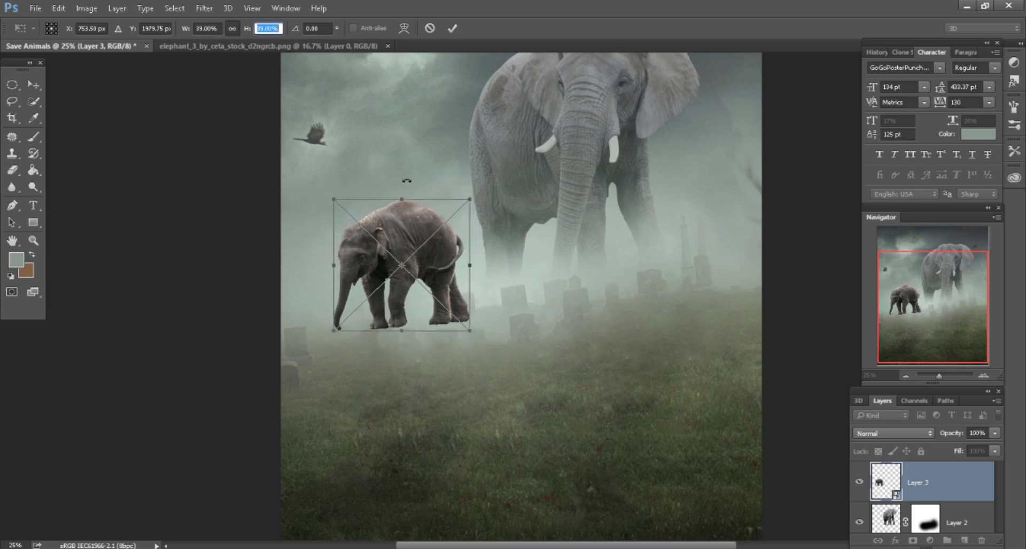
key("Up")
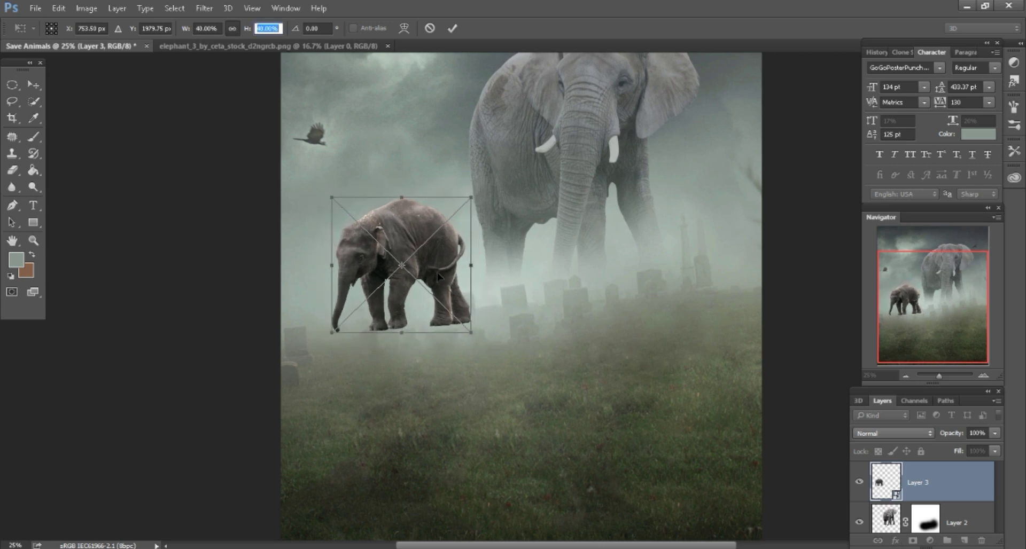
left_click_drag(438, 275, 448, 255)
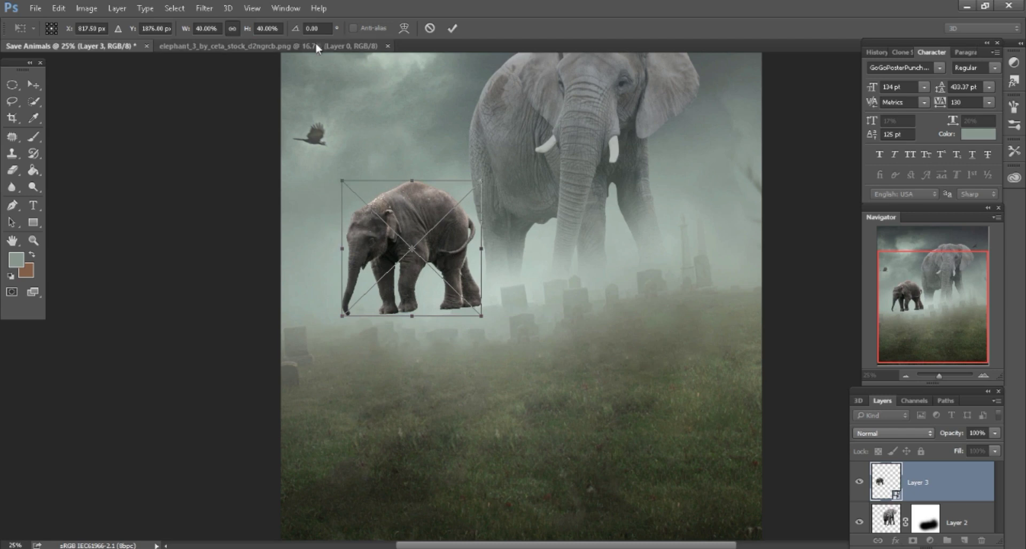
key("Up")
key("Up")
left_click(453, 29)
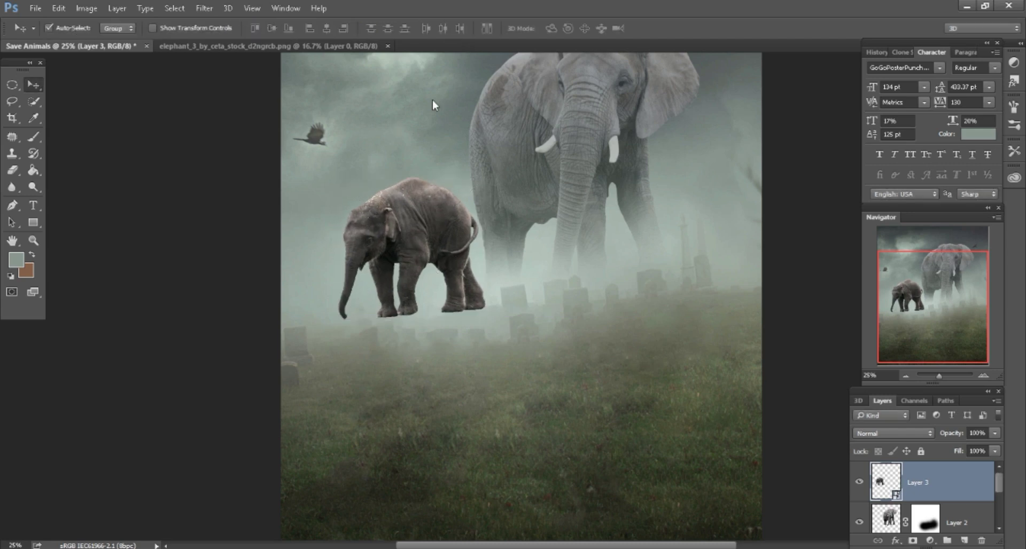
left_click_drag(956, 452, 926, 444)
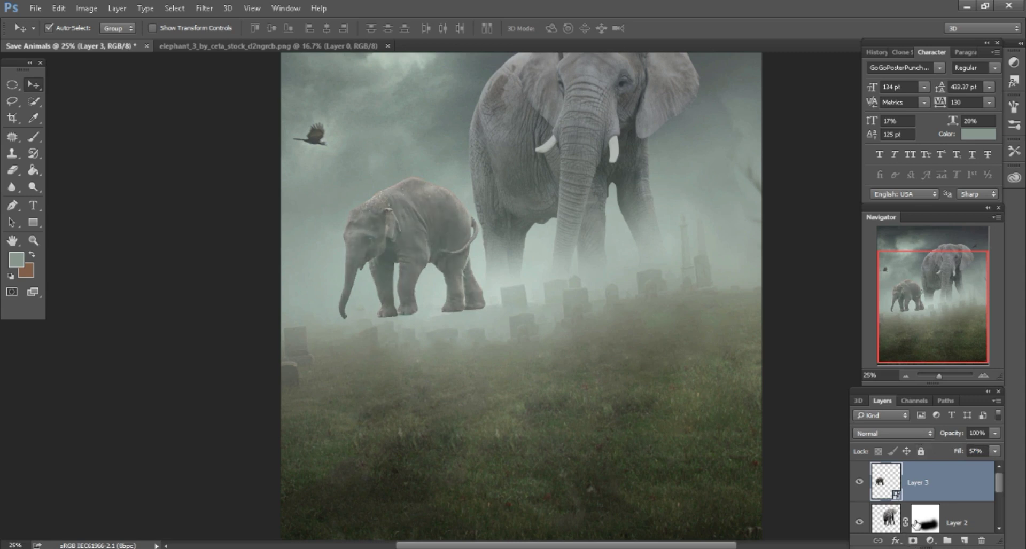
Mask the baby elephant layer and brush its feet, legs and trunk tip into the fog
left_click(960, 515)
left_click(953, 486)
left_click(912, 541)
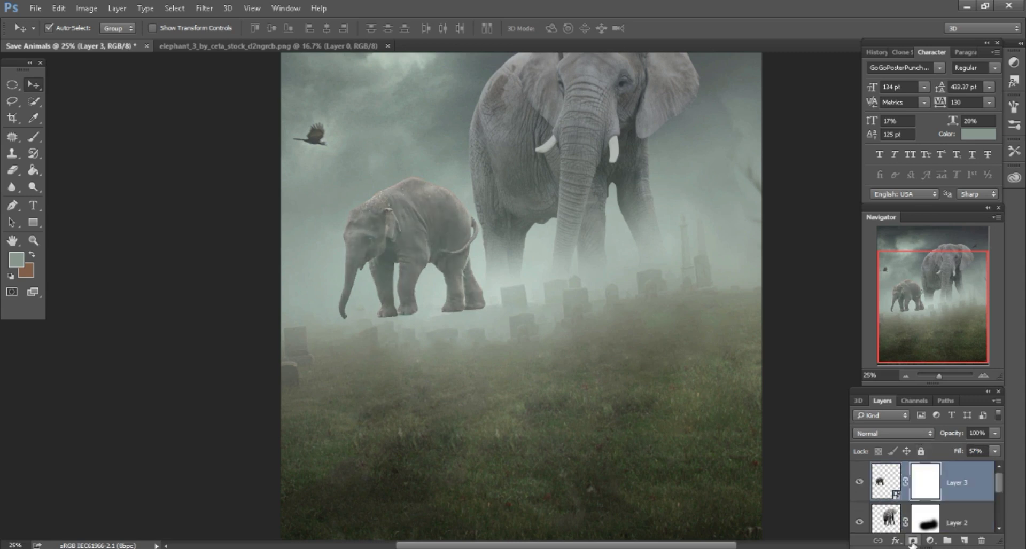
key("ctrl+plus")
key("b")
key("ctrl+plus")
key("ctrl+plus")
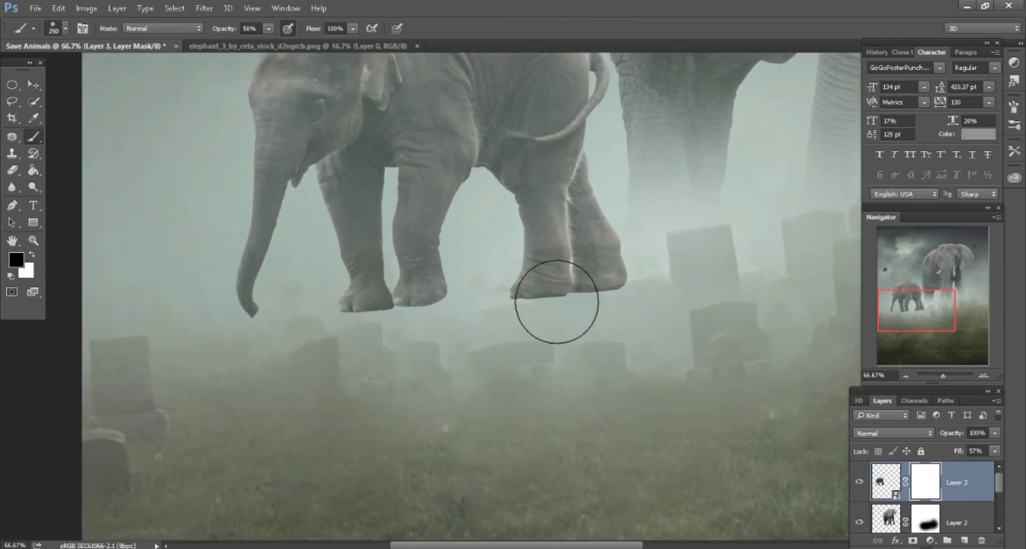
key("bracketright")
key("bracketright")
left_click_drag(623, 263, 568, 316)
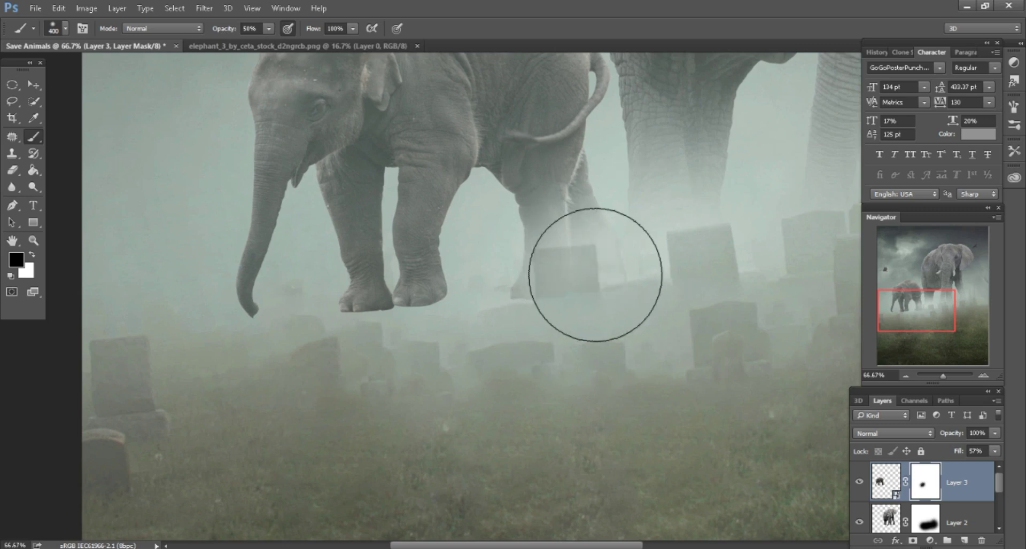
key("bracketright")
left_click_drag(394, 268, 378, 367)
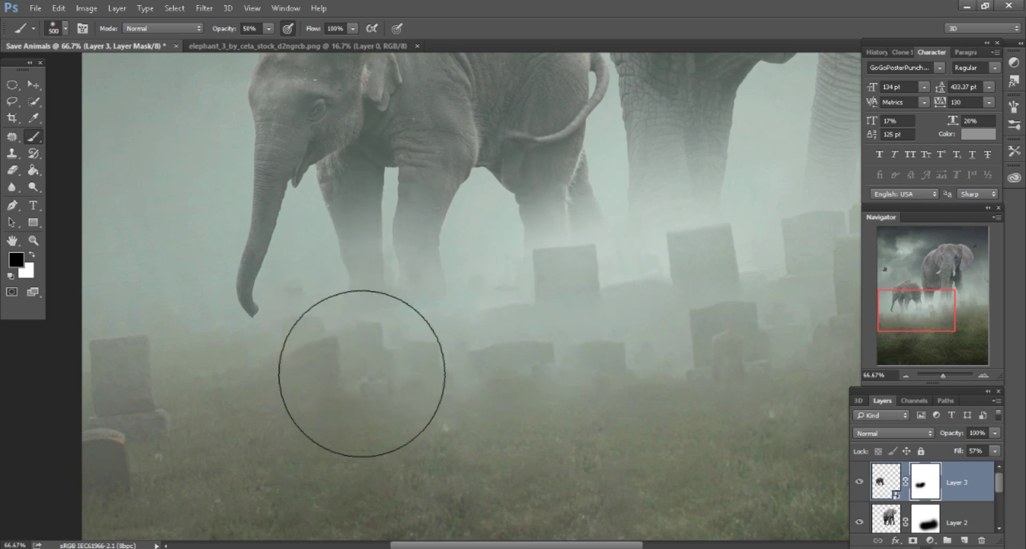
left_click_drag(251, 309, 250, 385)
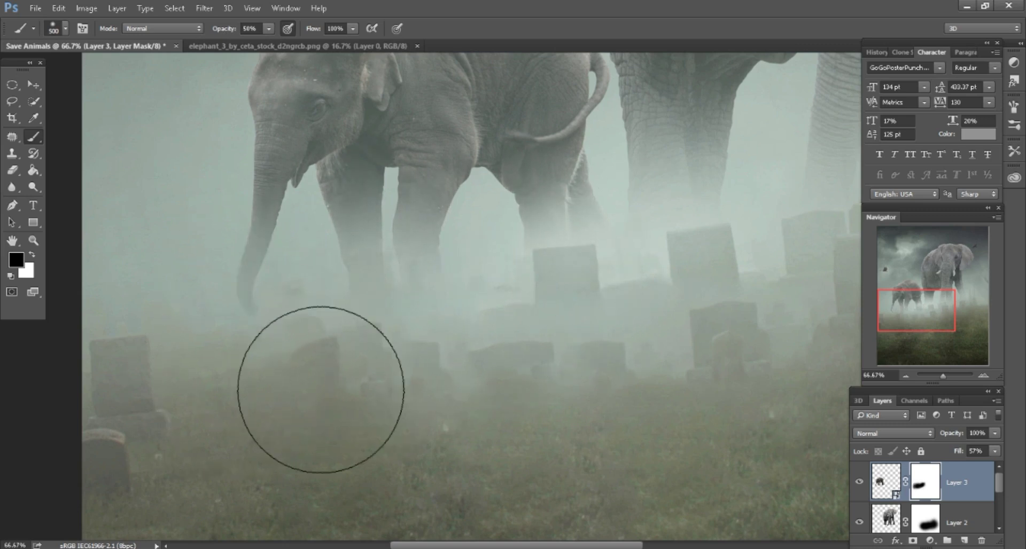
Flatten the poster into a single Background and duplicate it
scroll(666, 315, "down", 4)
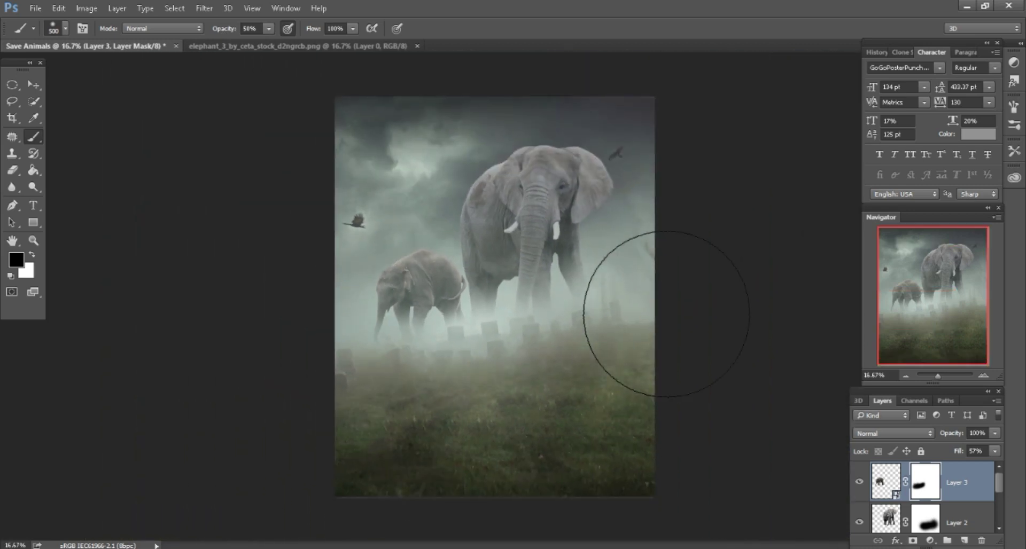
scroll(666, 314, "down", 1)
scroll(667, 323, "up", 1)
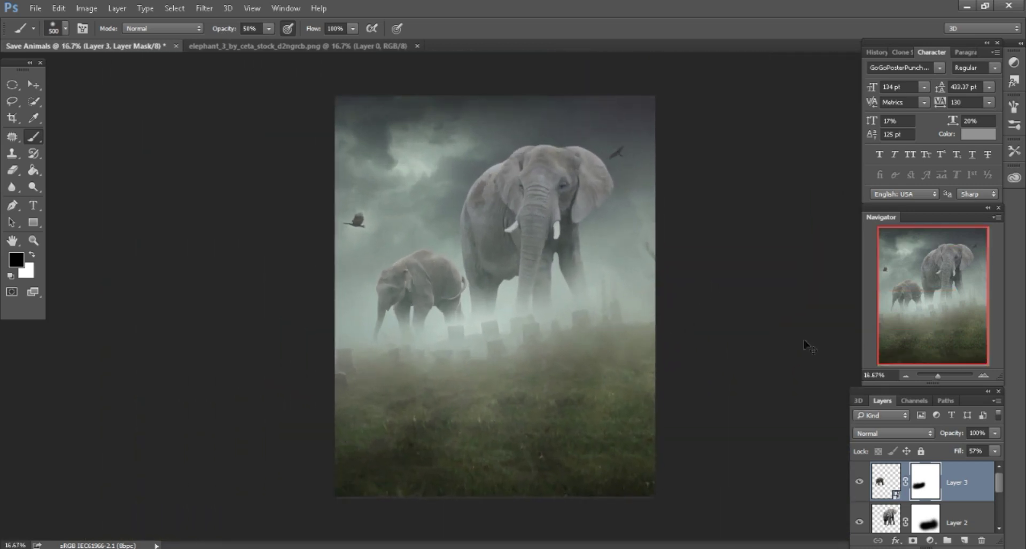
scroll(667, 323, "up", 1)
mouse_move(962, 278)
left_mouse_down()
mouse_move(962, 264)
mouse_move(947, 316)
left_mouse_up()
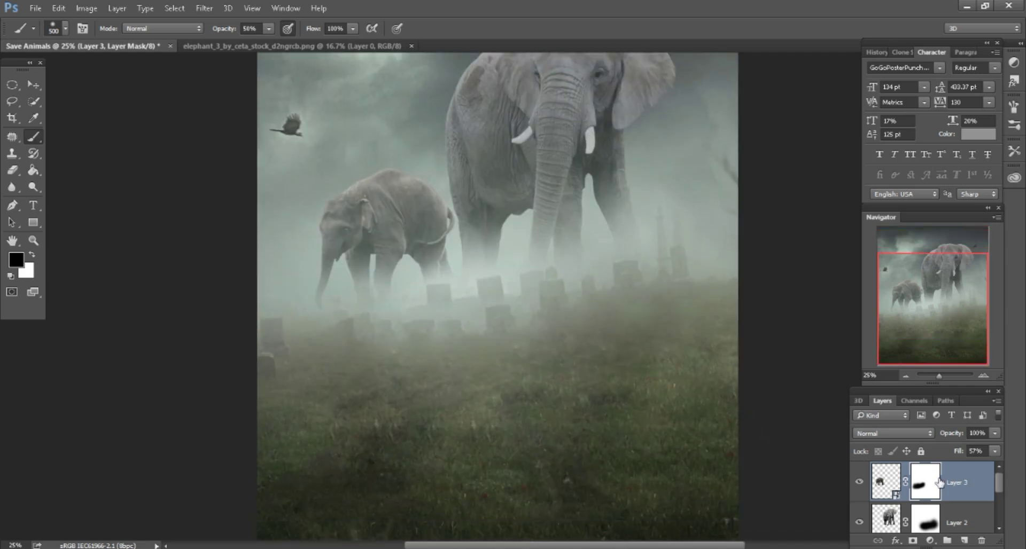
right_click(968, 481)
left_click(710, 464)
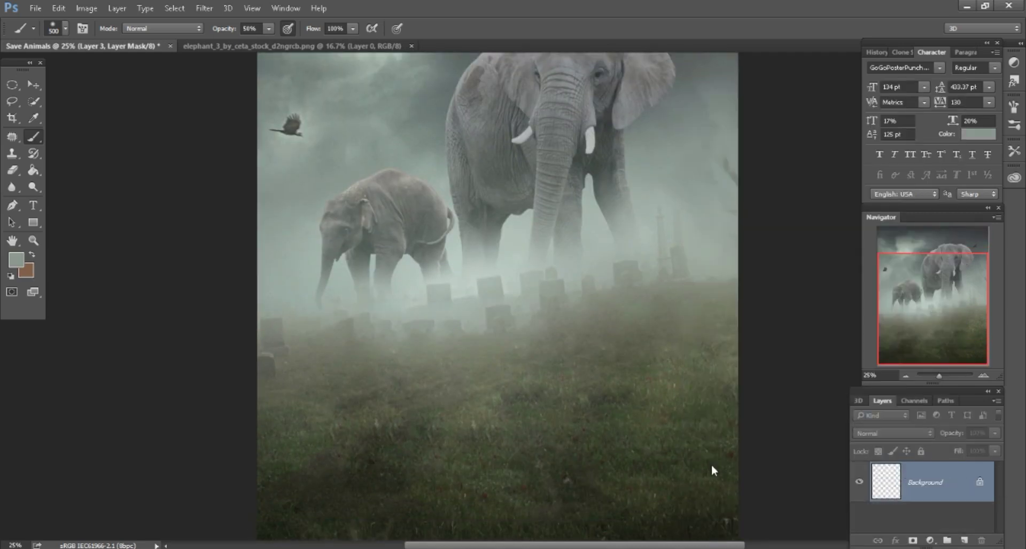
left_click_drag(949, 490, 964, 540)
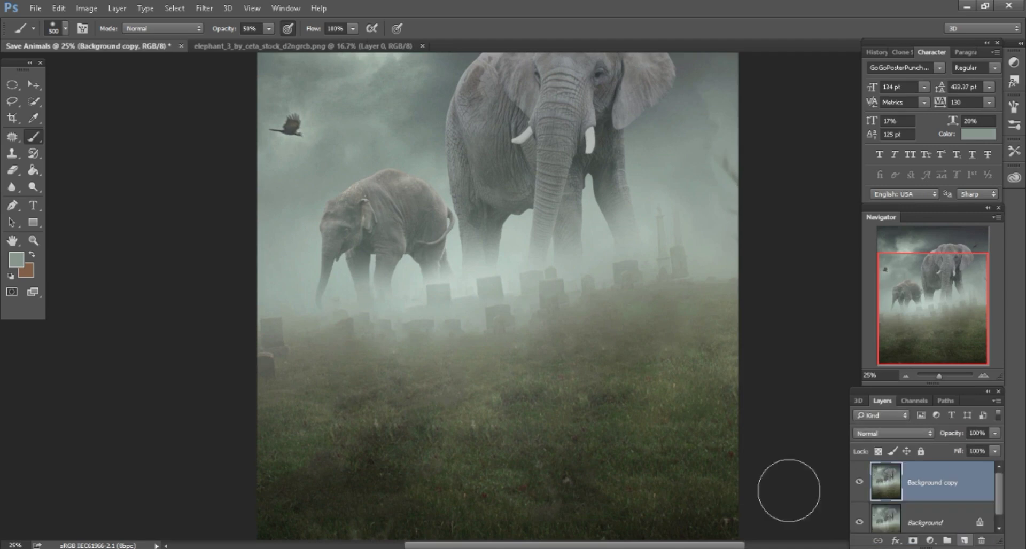
Drag aadada.png from the Save Animals folder into Photoshop
left_click(33, 85)
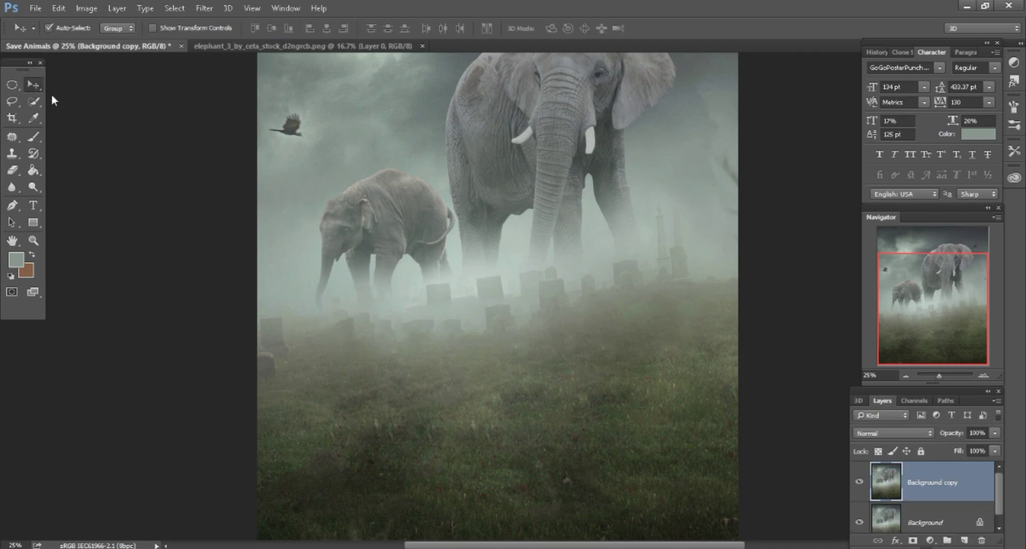
left_click(401, 46)
key("alt+Tab")
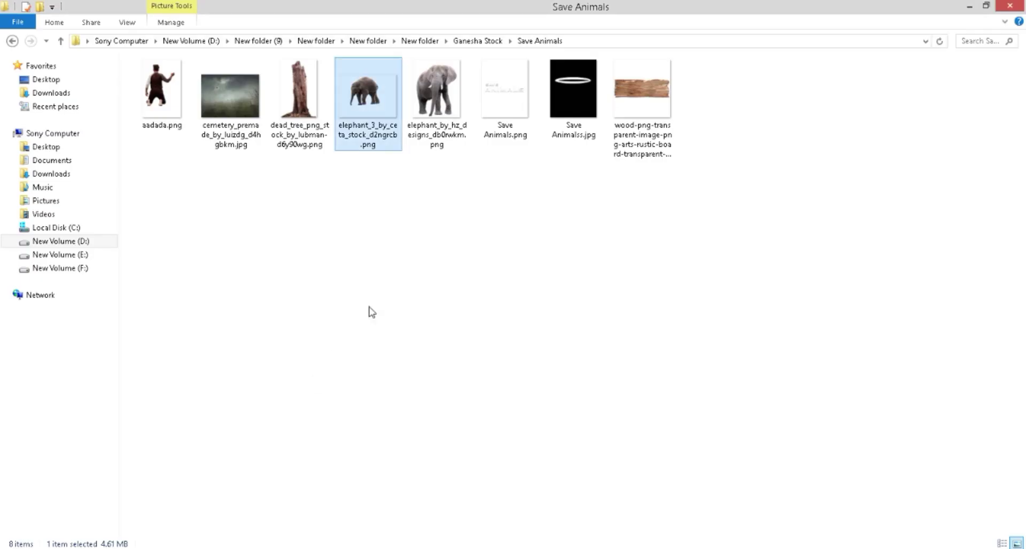
mouse_move(162, 91)
left_mouse_down()
mouse_move(687, 48)
mouse_move(684, 40)
left_mouse_up()
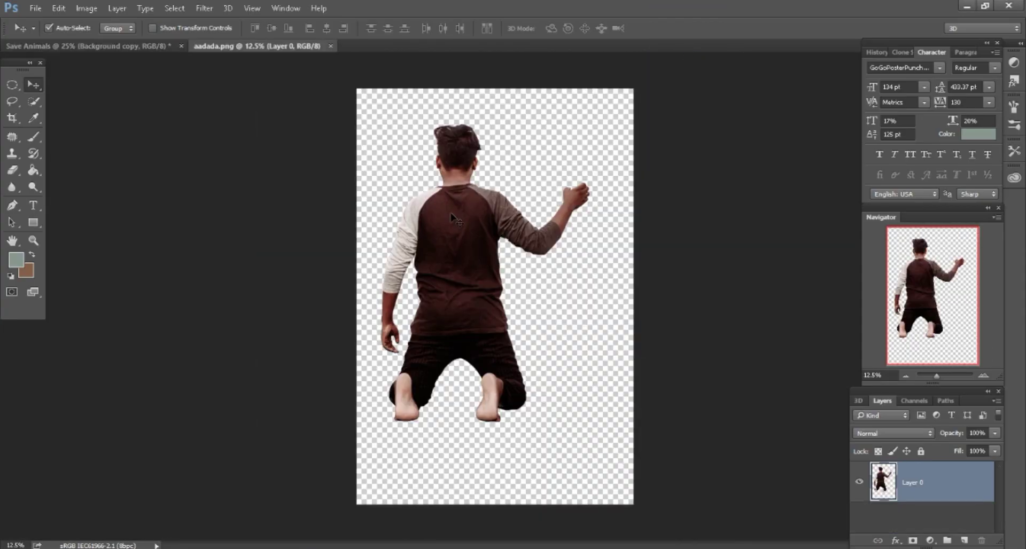
Copy the kneeling man into the poster as a Smart Object and scale him to 50%
mouse_move(456, 220)
left_mouse_down()
mouse_move(161, 65)
mouse_move(471, 266)
left_mouse_up()
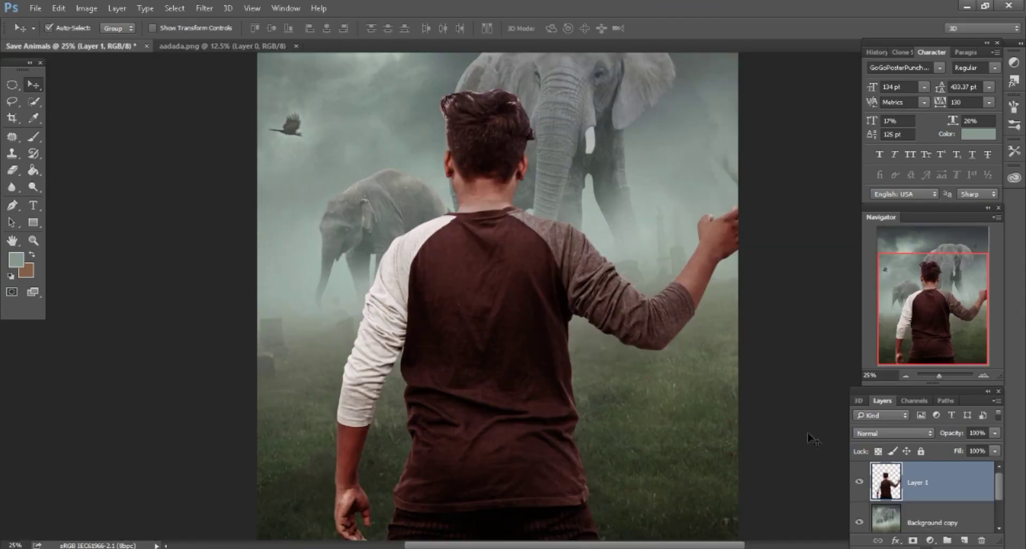
right_click(969, 477)
left_click(752, 140)
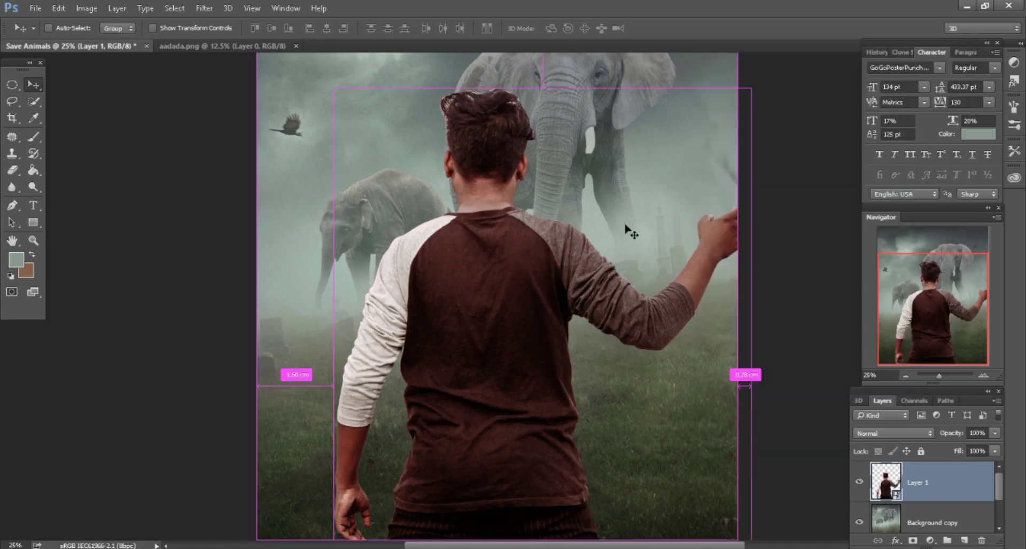
key("ctrl+minus")
left_click(58, 8)
left_click(80, 258)
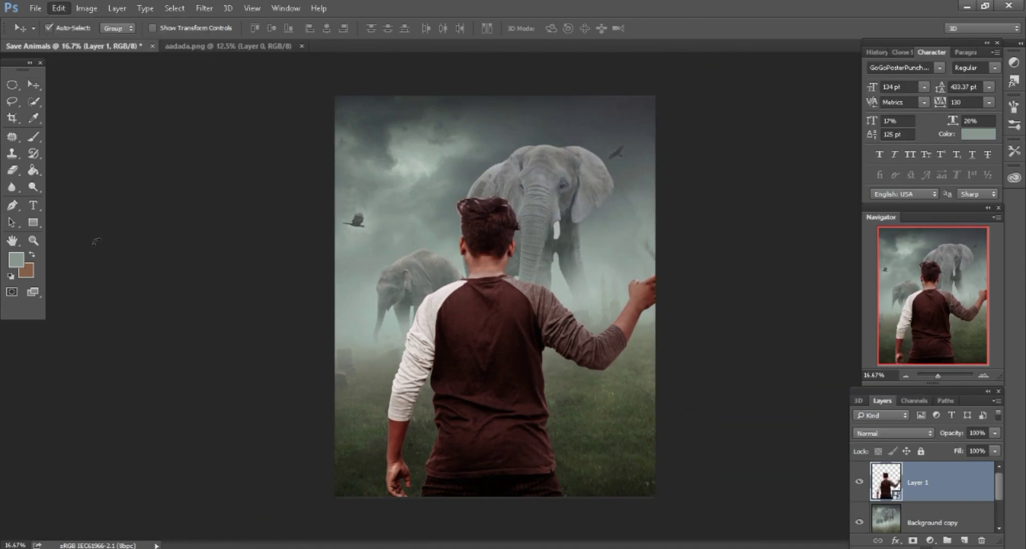
left_click_drag(250, 30, 217, 25)
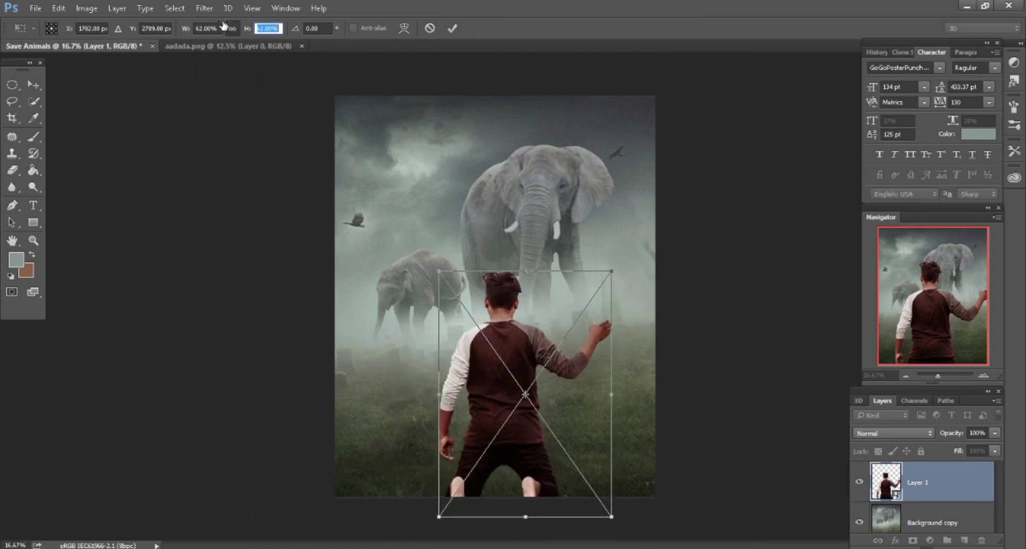
Place the man on the foreground grass below the elephants, commit, and add an empty layer
key("ctrl+plus")
scroll(577, 323, "down", 5)
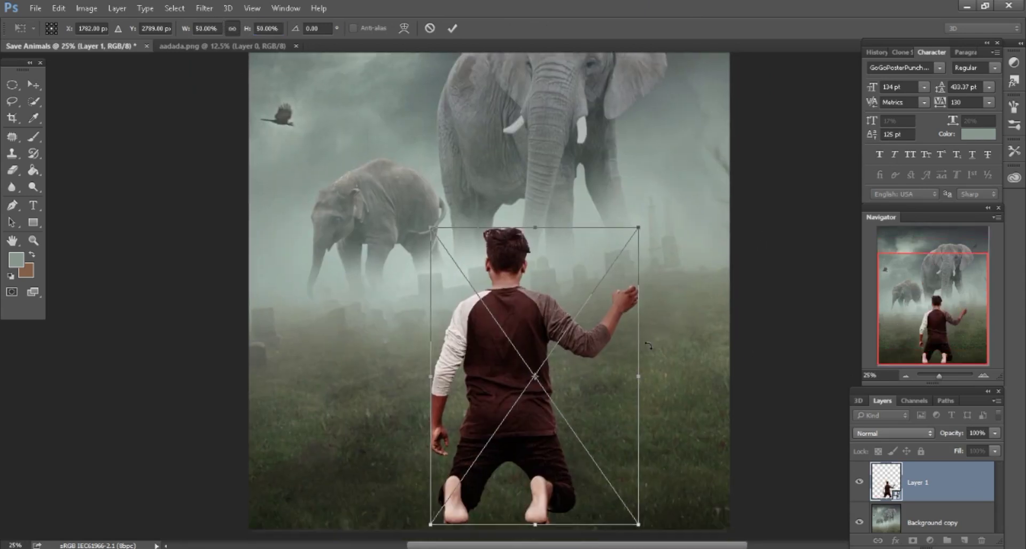
left_click_drag(577, 323, 572, 310)
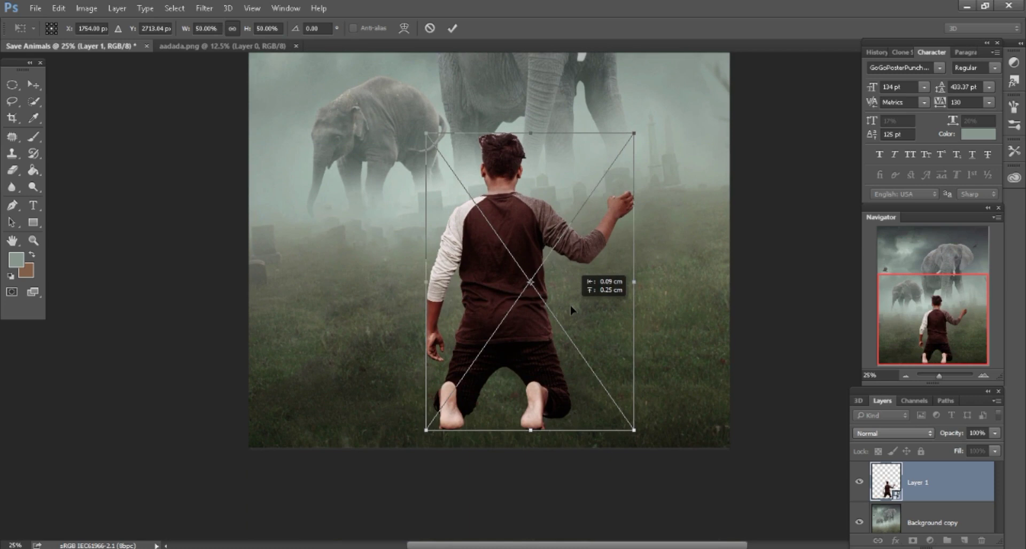
left_click_drag(571, 310, 570, 309)
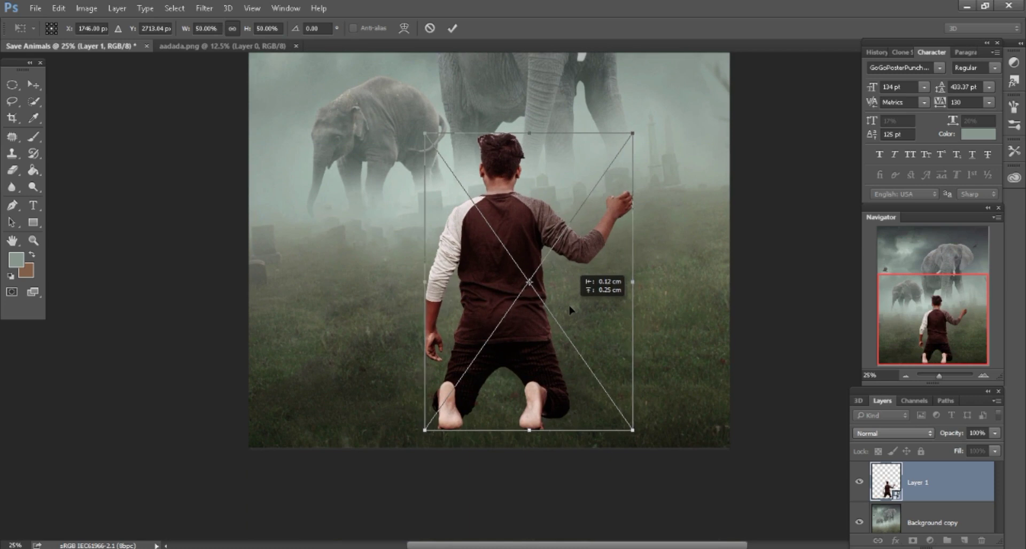
left_click_drag(570, 310, 570, 310)
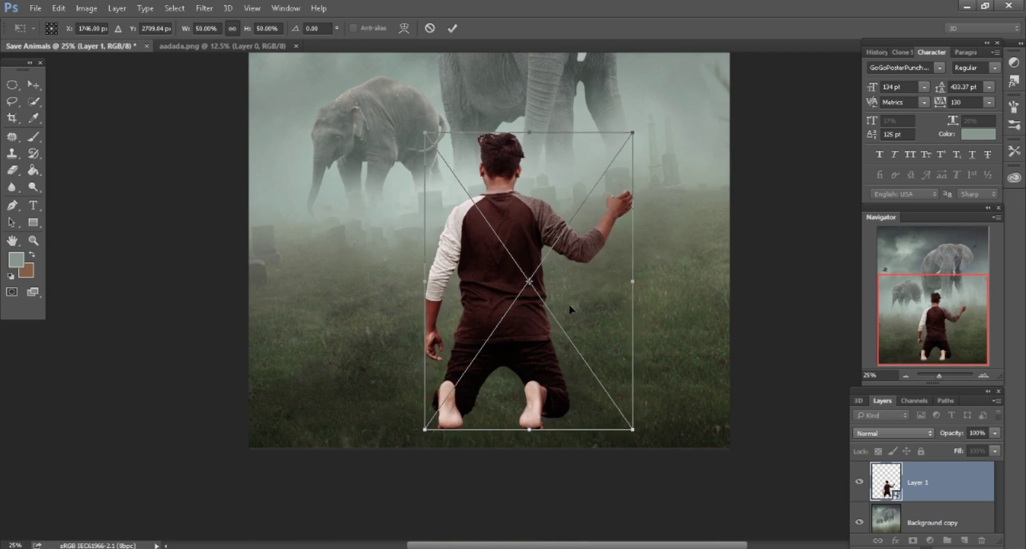
left_click(453, 28)
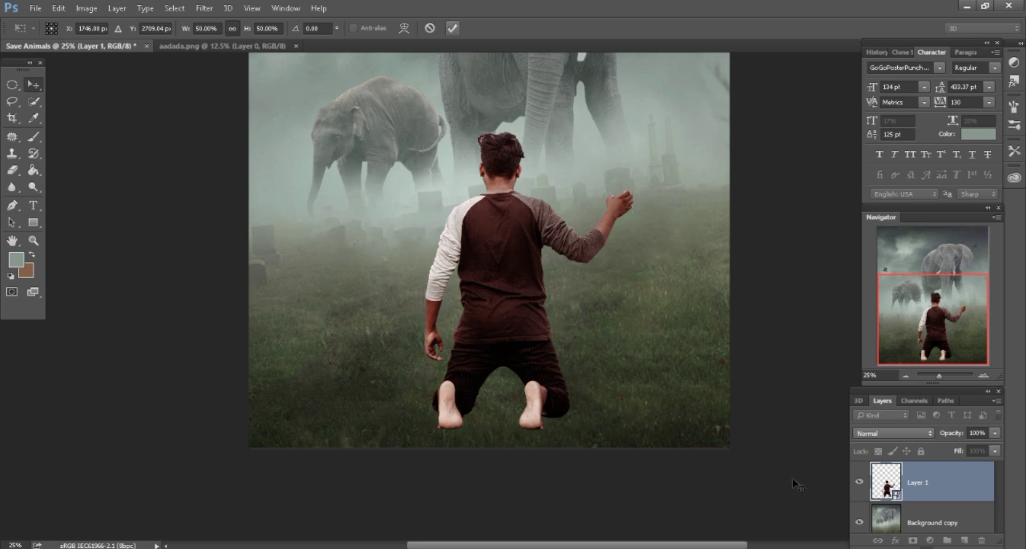
left_click(965, 541)
Brush a muted tint over the man's selection on a Color-mode layer with an 800 px brush
left_click(888, 527, "ctrl")
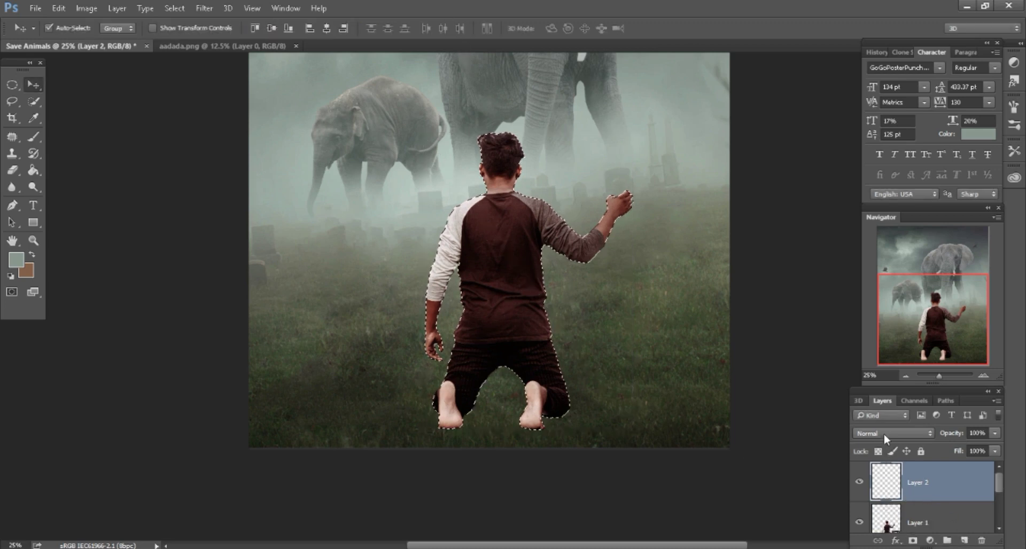
left_click(876, 434)
left_click(867, 416)
key("b")
left_click_drag(232, 34, 222, 30)
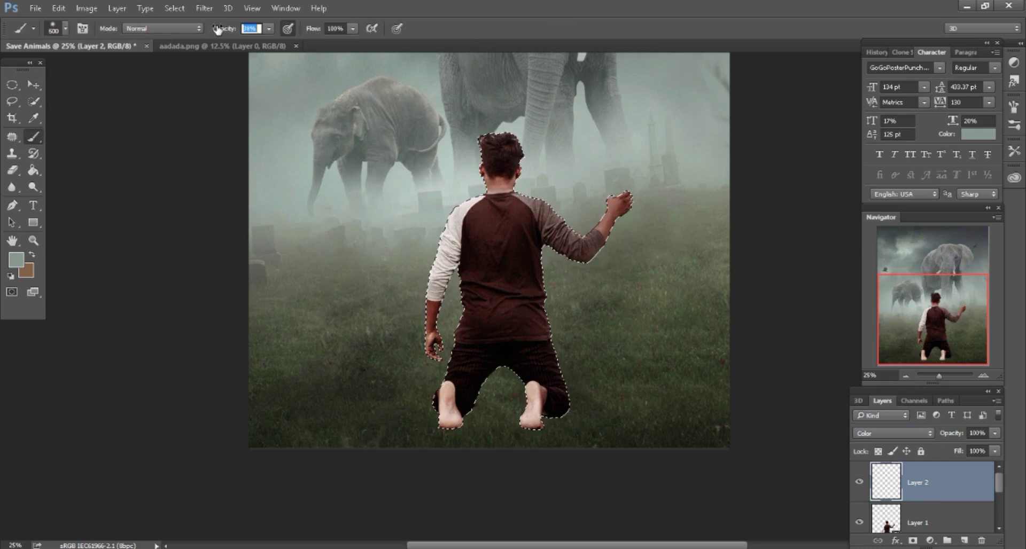
type("33")
key("bracketright")
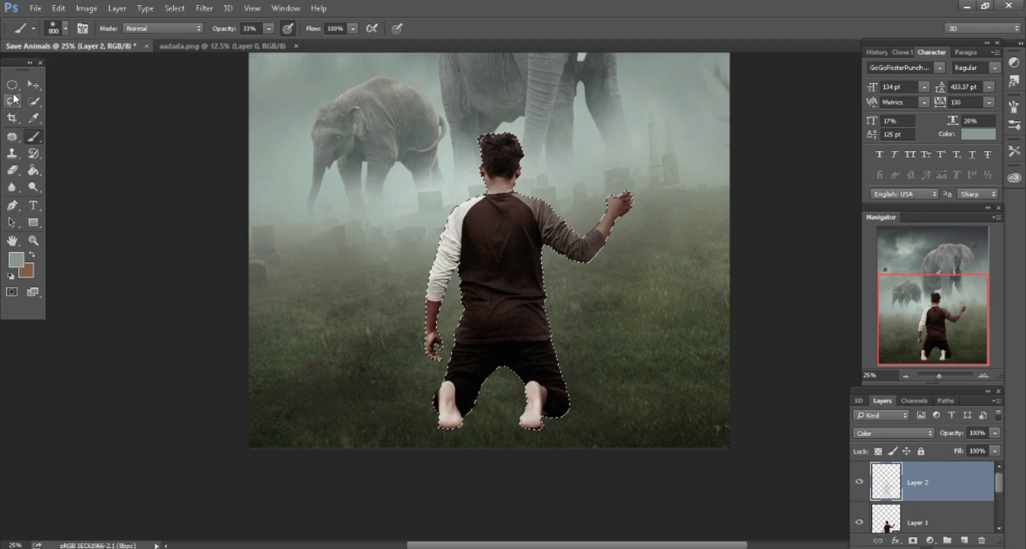
key("ctrl+d")
Rasterize the man's Layer 1 and merge the colour tint down into it
left_click(939, 518)
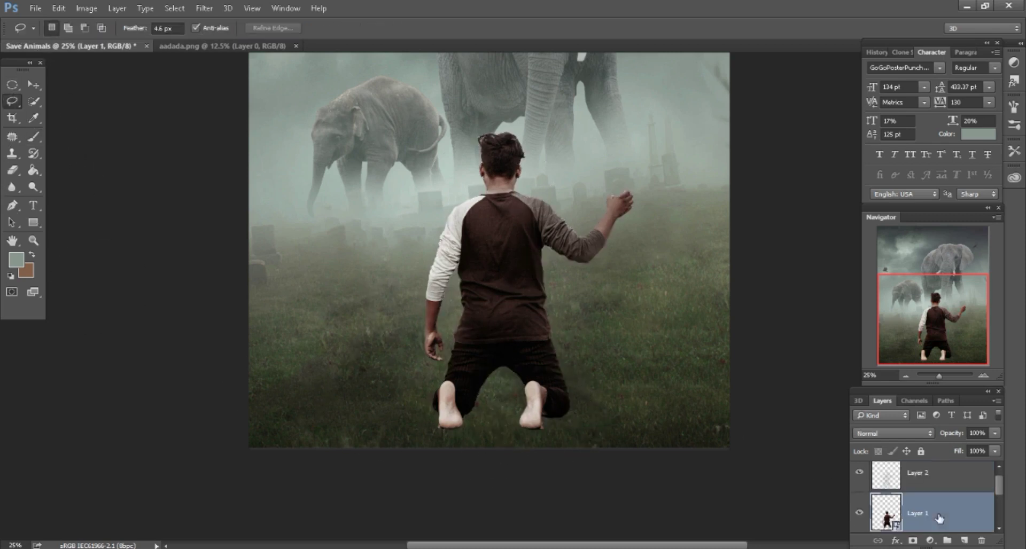
left_click(34, 137)
left_click(572, 217)
left_click(505, 225)
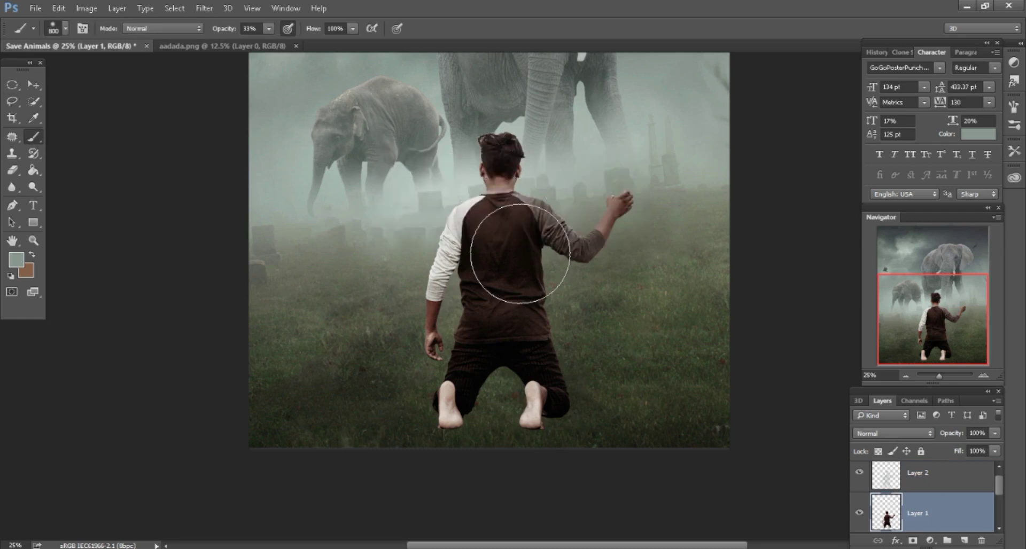
left_click(936, 482)
right_click(936, 483)
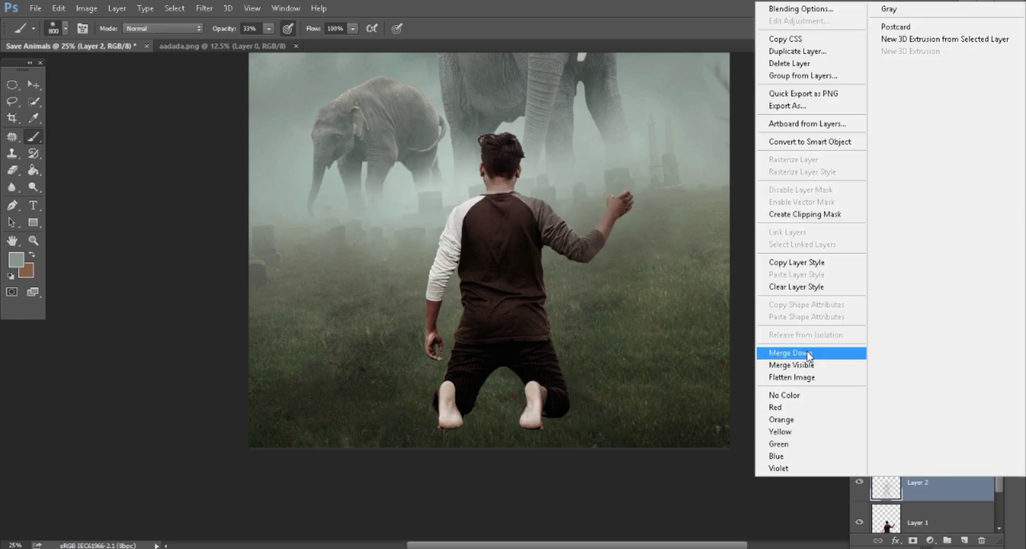
left_click(801, 416)
left_click(859, 482)
left_click(859, 482)
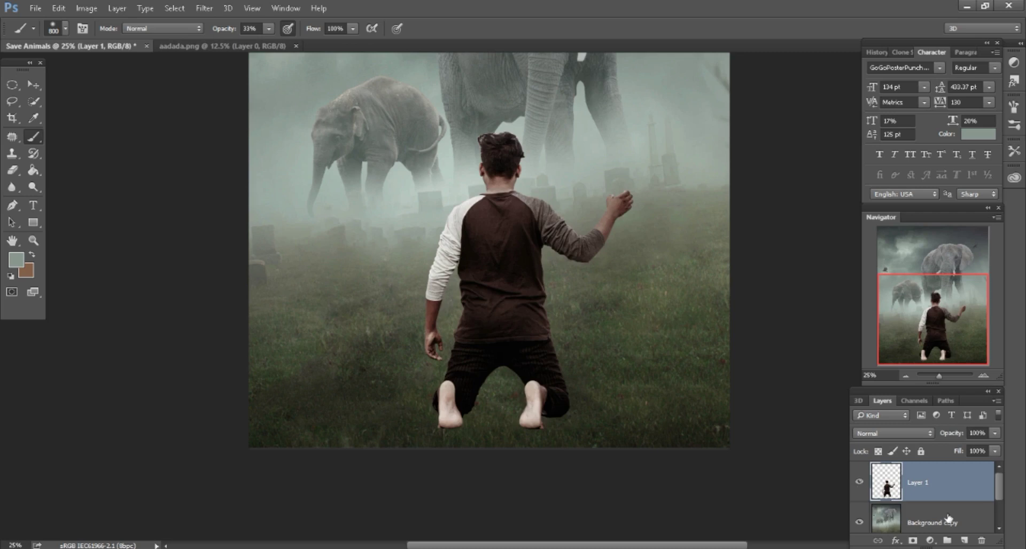
left_click(914, 541)
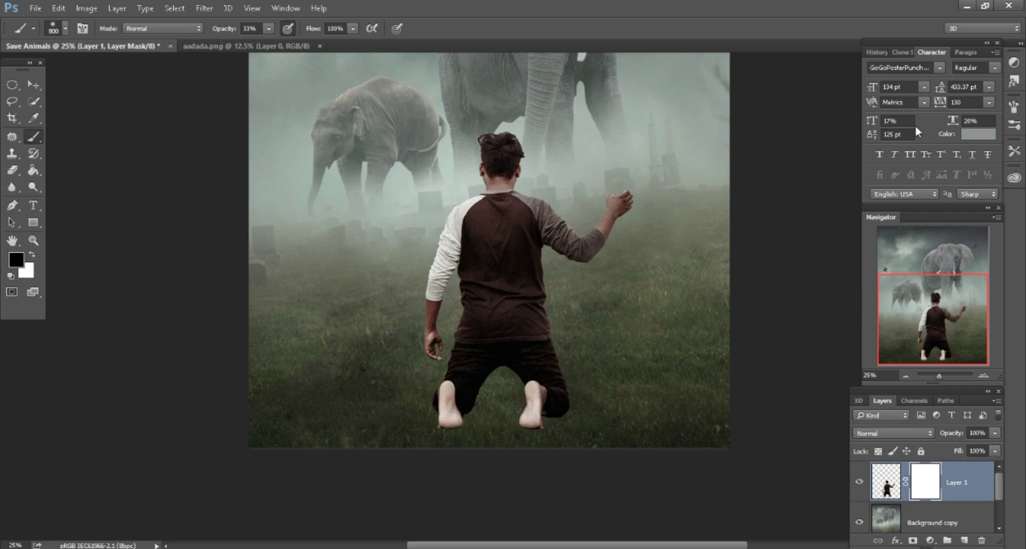
left_click(877, 53)
Revert the added mask in History, then start a new layer with the man's outline selected
left_click(911, 169)
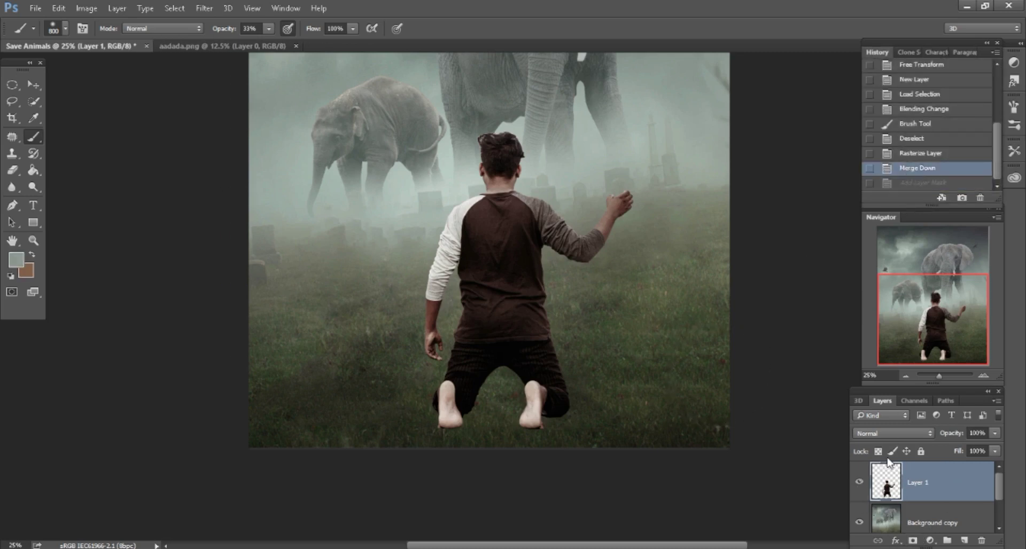
left_click(965, 542)
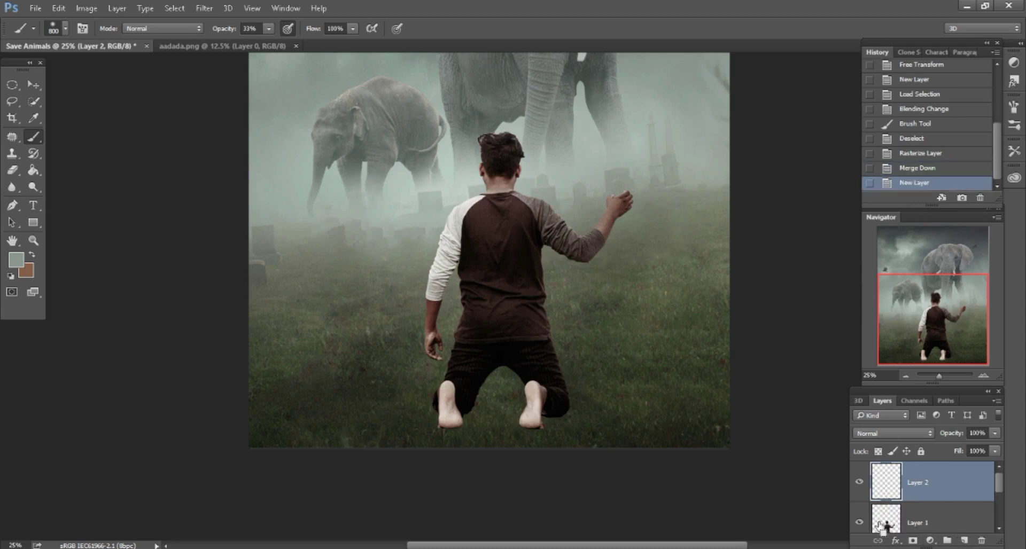
left_click(882, 526, "ctrl")
scroll(624, 374, "up", 2)
scroll(588, 320, "down", 1)
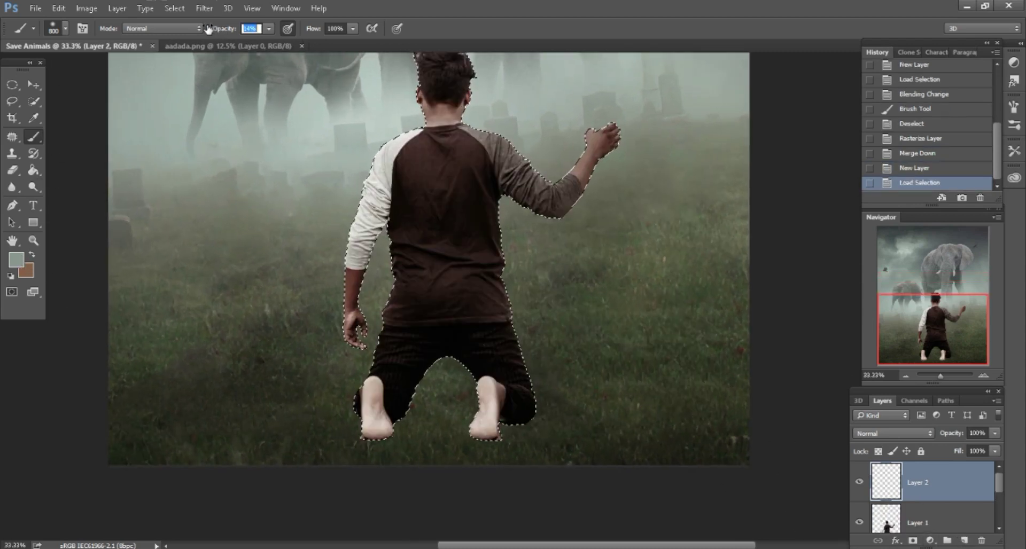
Brush faint mist at 11% opacity and 1000 px over the man's legs and head, then deselect
left_click_drag(209, 30, 204, 30)
scroll(491, 384, "down", 1)
key("bracketright")
key("bracketright")
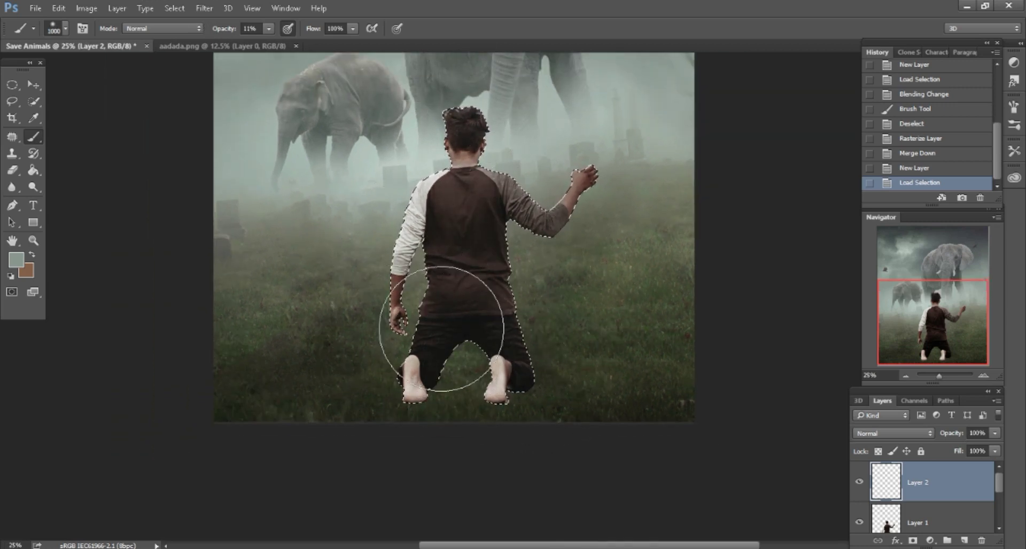
left_click_drag(614, 291, 620, 252)
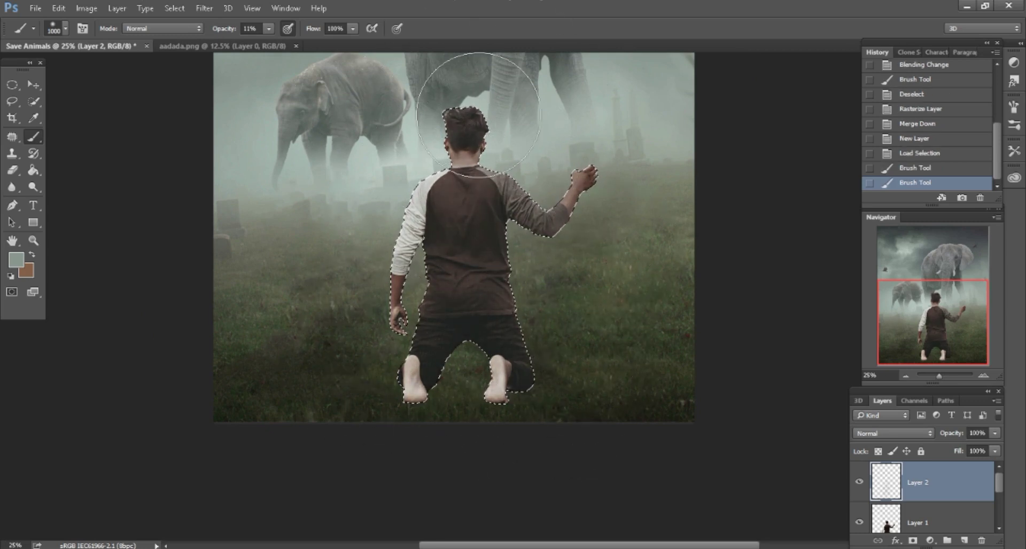
left_click_drag(458, 57, 469, 137)
scroll(327, 130, "down", 1)
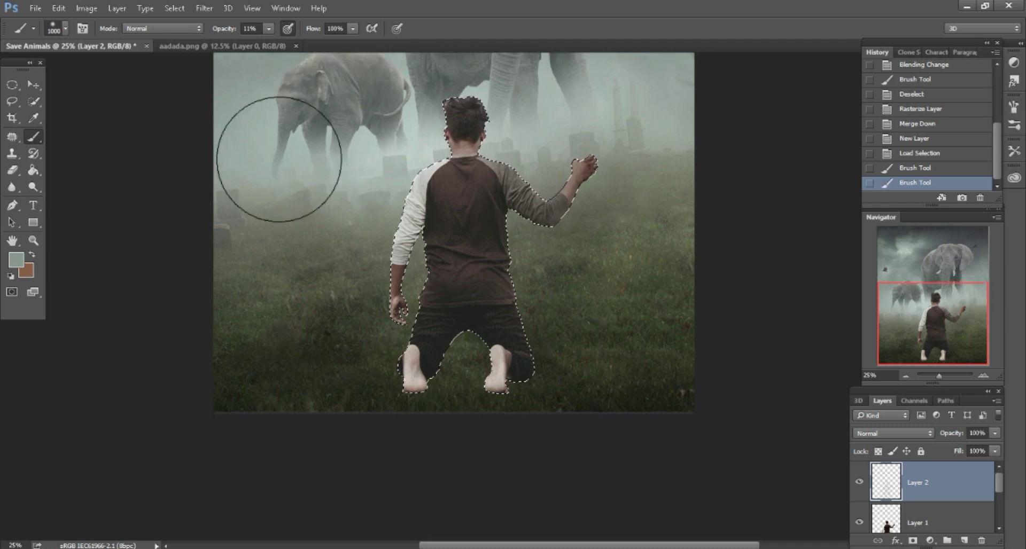
left_click(12, 101)
key("ctrl+d")
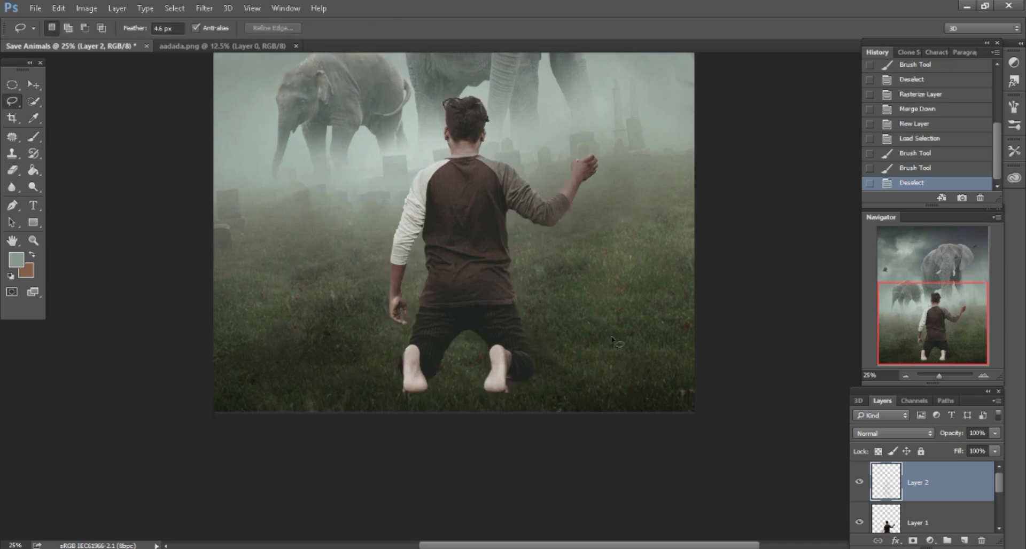
key("ctrl+plus")
Add a new layer over the man's selection and set the foreground colour to #1a2a1a
scroll(613, 340, "down", 5)
left_click(919, 521)
left_click(963, 541)
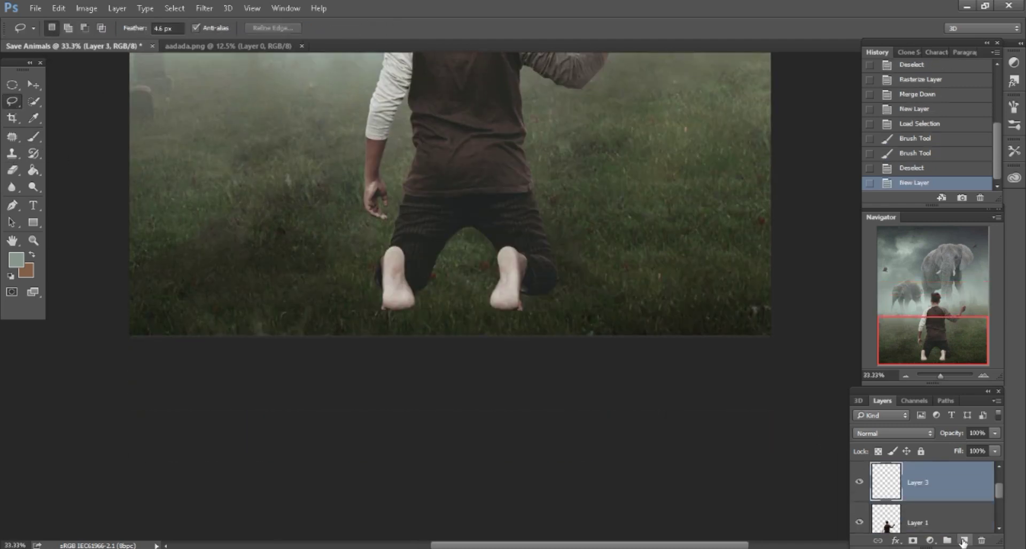
left_click(887, 521, "ctrl")
scroll(449, 214, "down", 1)
left_click(32, 255)
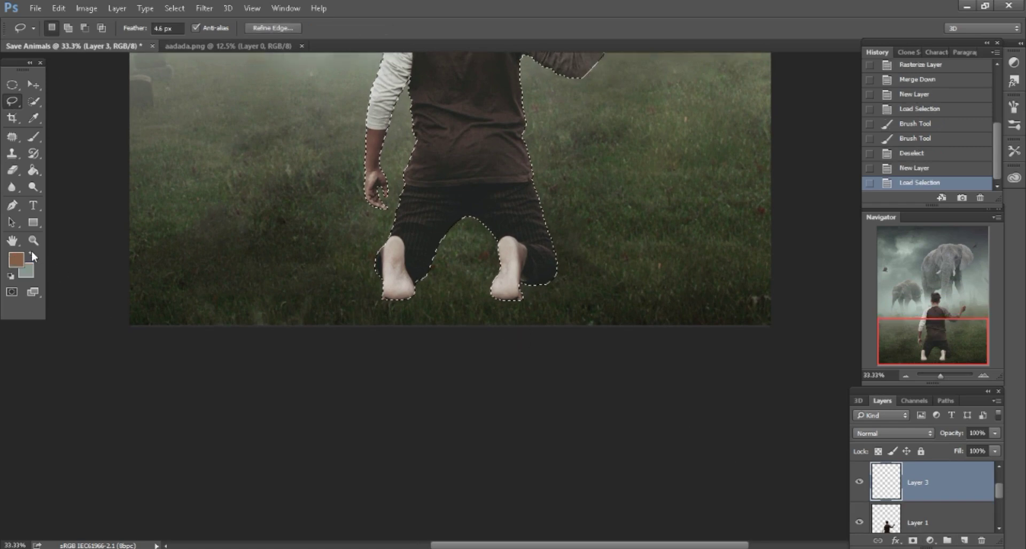
type("1a2a1a")
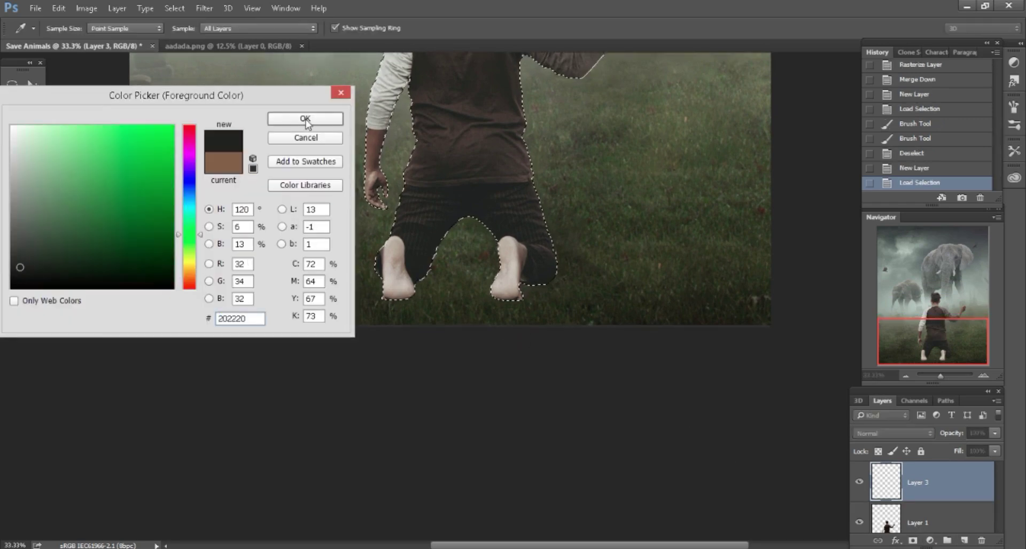
left_click(305, 118)
scroll(510, 265, "down", 2)
scroll(509, 264, "up", 1)
Shade the man's pale feet dark green with a 175 px brush, then deselect
key("b")
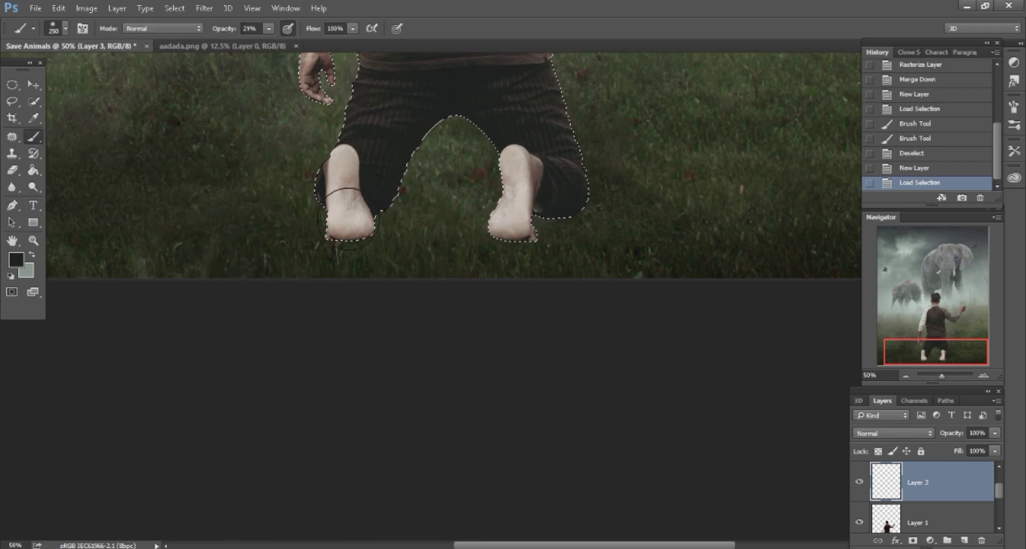
key("bracketleft")
key("bracketleft")
left_click(349, 238)
left_click_drag(504, 229, 501, 225)
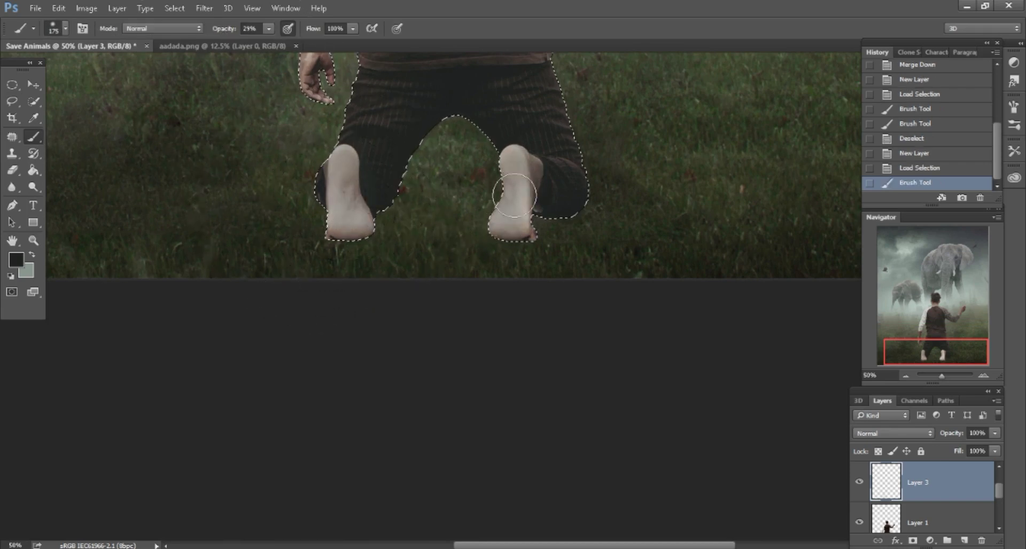
left_click(501, 226)
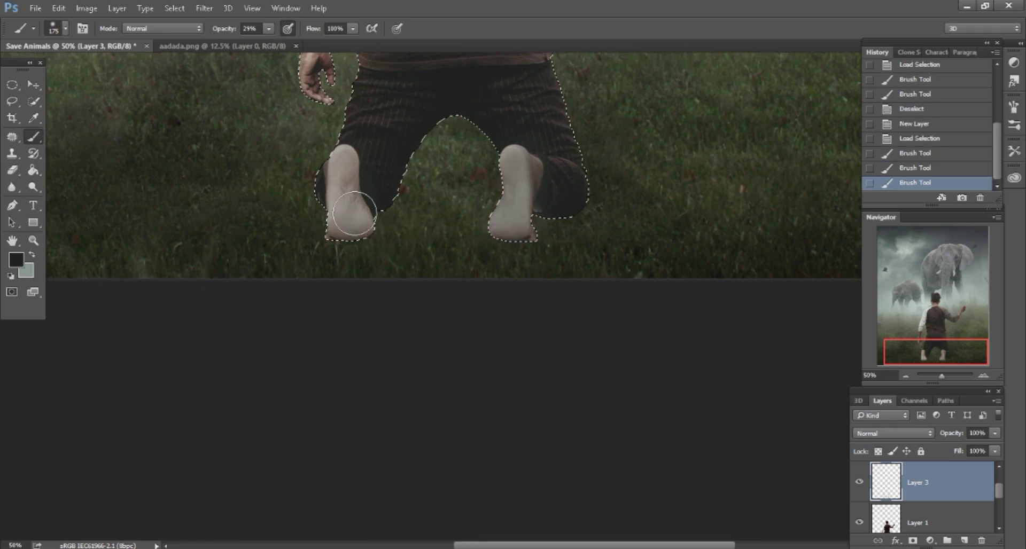
key("bracketleft")
key("bracketleft")
left_click(518, 184)
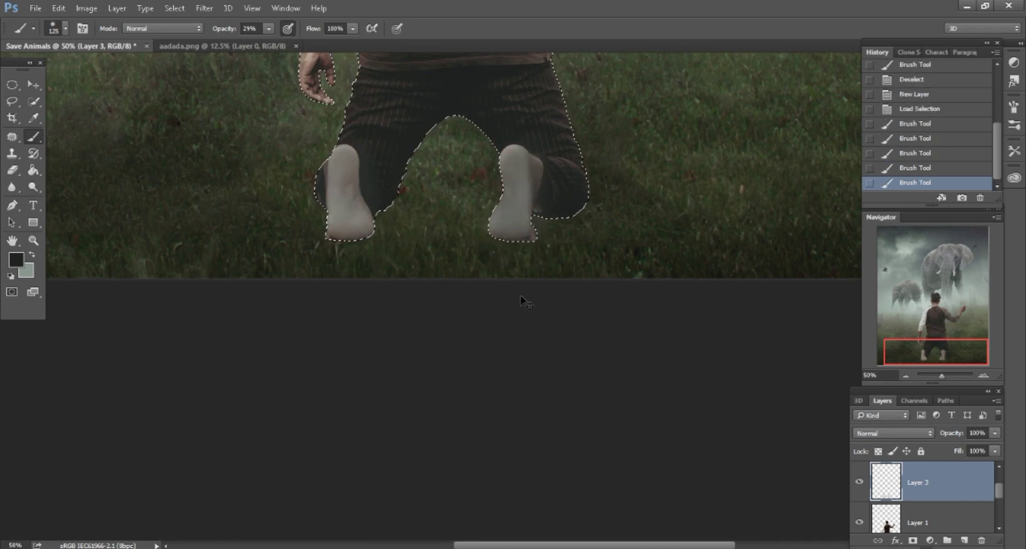
key("ctrl+d")
Merge the shading and Layer 2 down into the man's layer, comparing before and after
key("l")
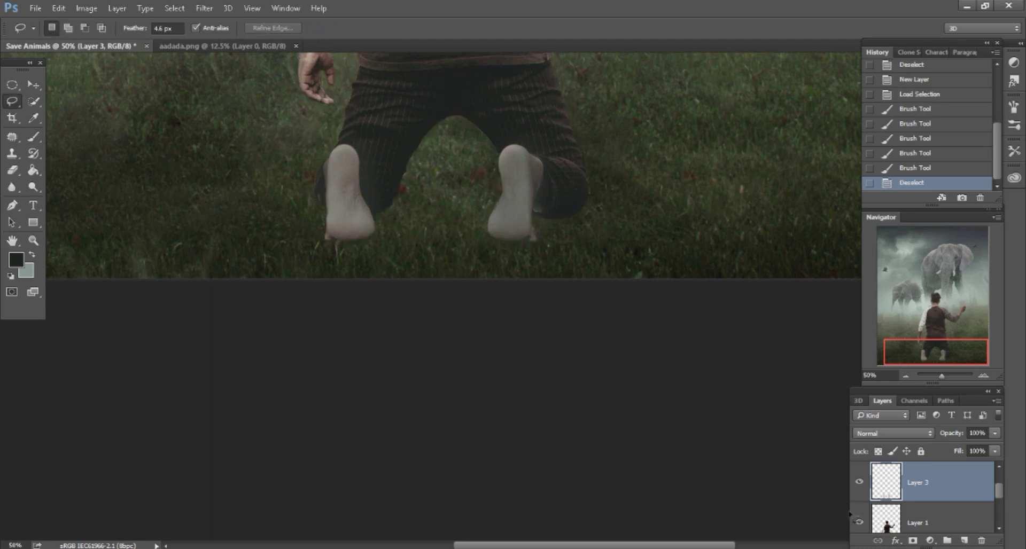
right_click(908, 484)
left_click(834, 417)
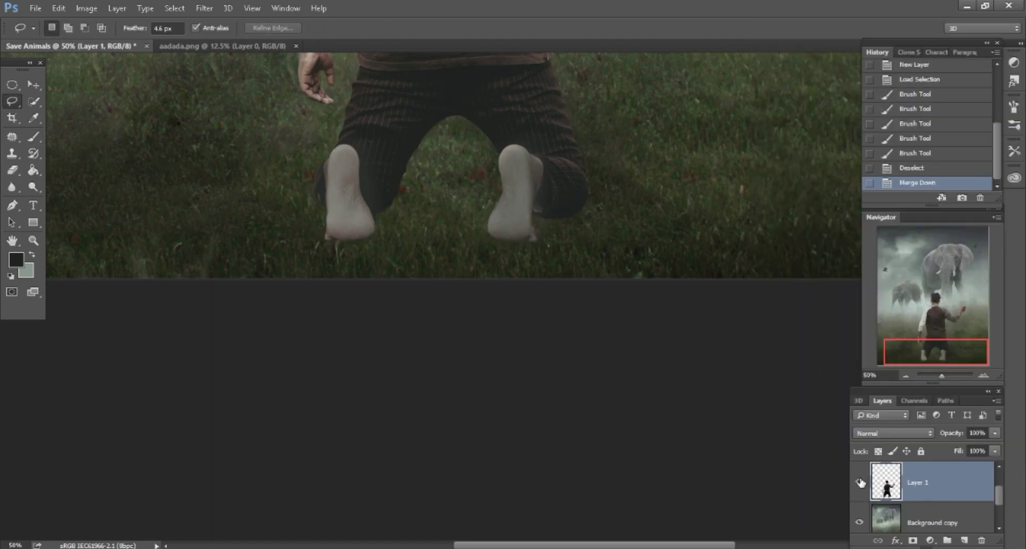
left_click(860, 483)
left_click(860, 482)
key("ctrl+shift+alt+n")
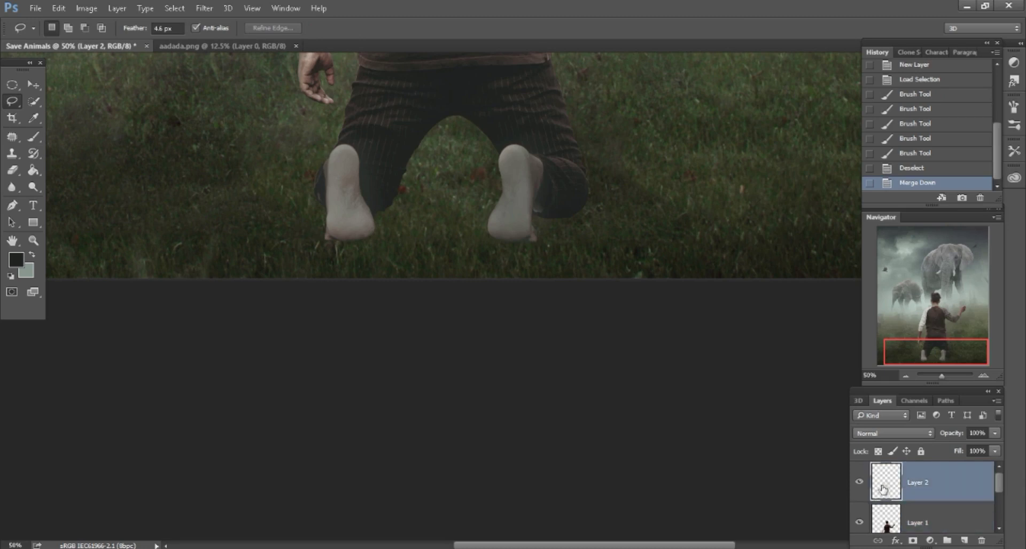
left_click(859, 482)
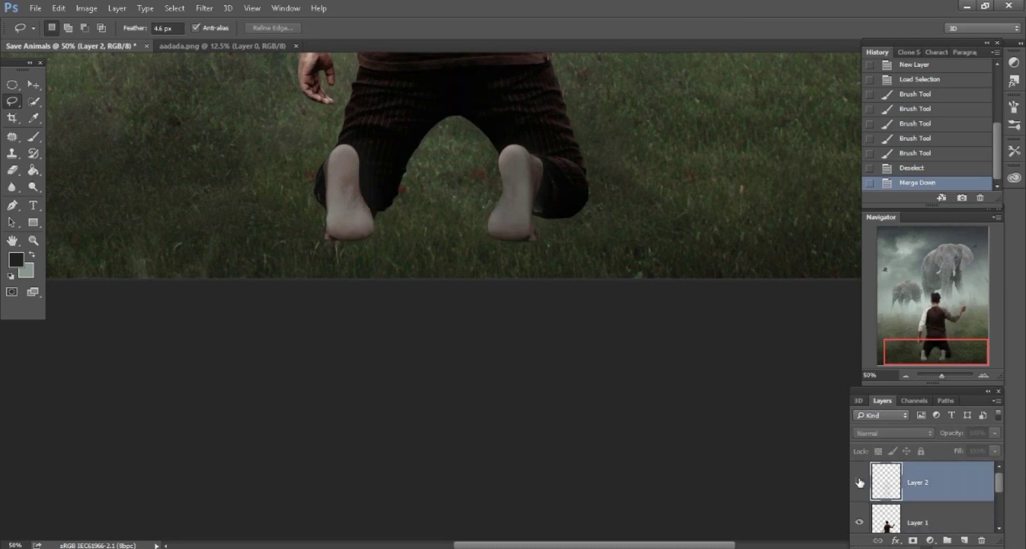
right_click(921, 482)
left_click(828, 423)
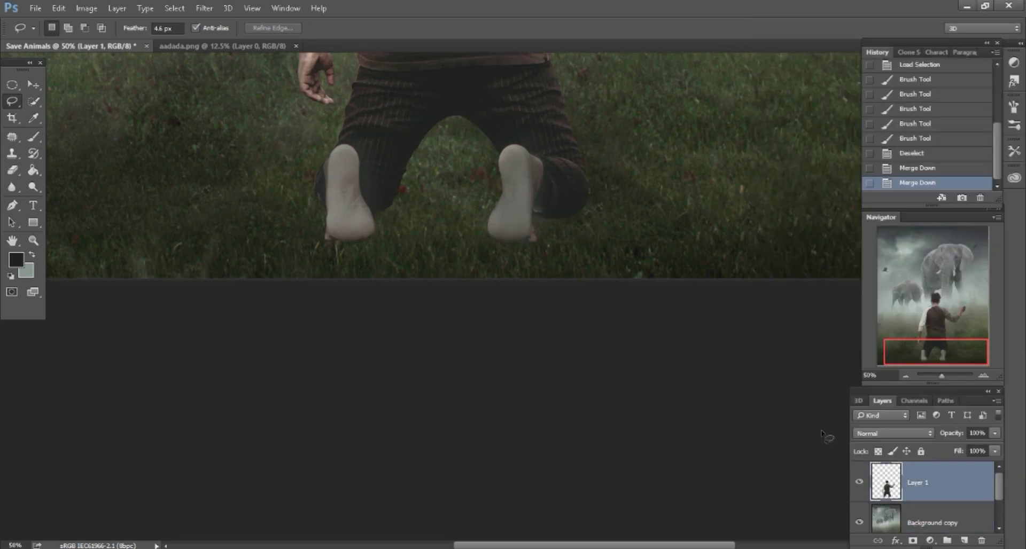
left_click(859, 483)
left_click(860, 483)
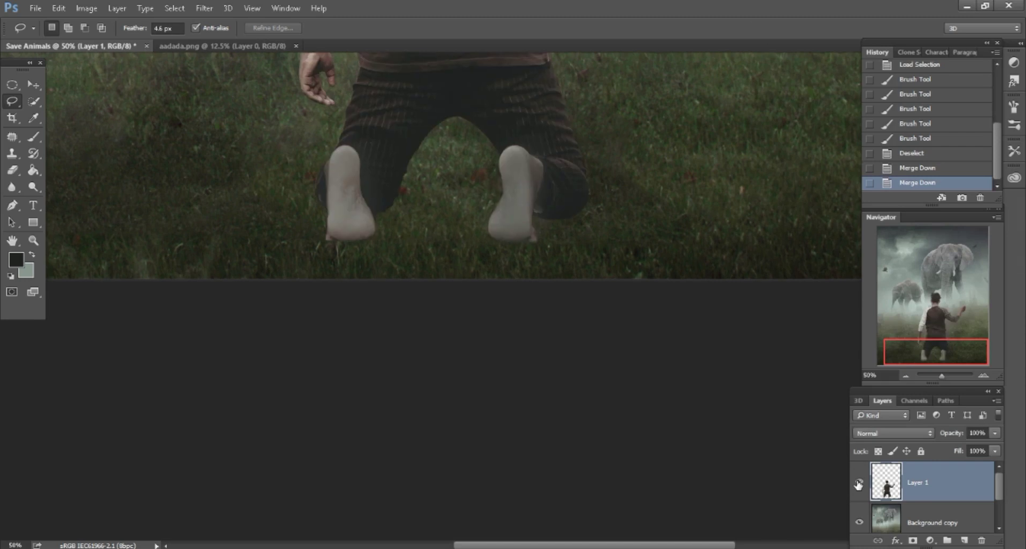
Close the aadada.png cut-out and nudge the man up and left
key("ctrl+minus")
key("ctrl+minus")
key("ctrl+minus")
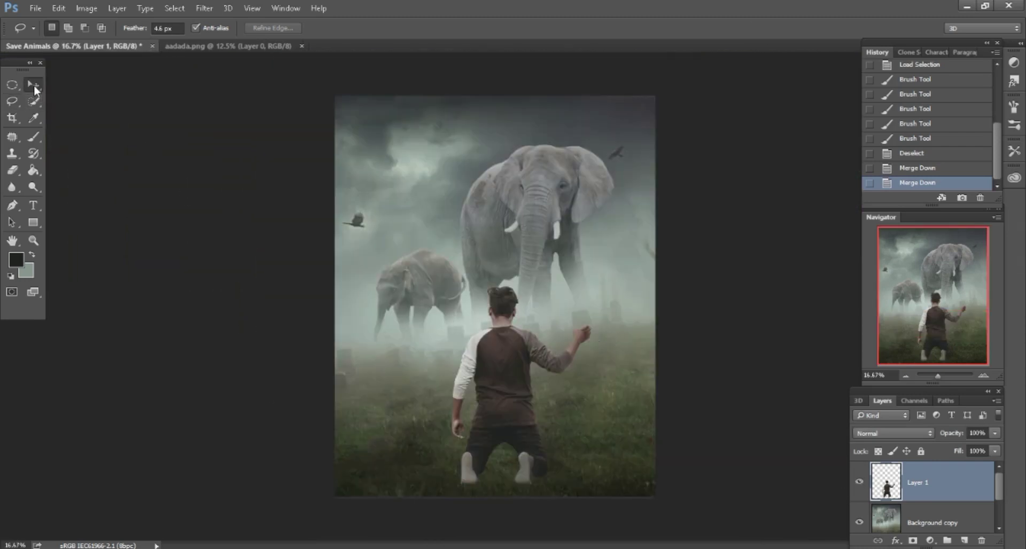
left_click(34, 85)
left_click(247, 46)
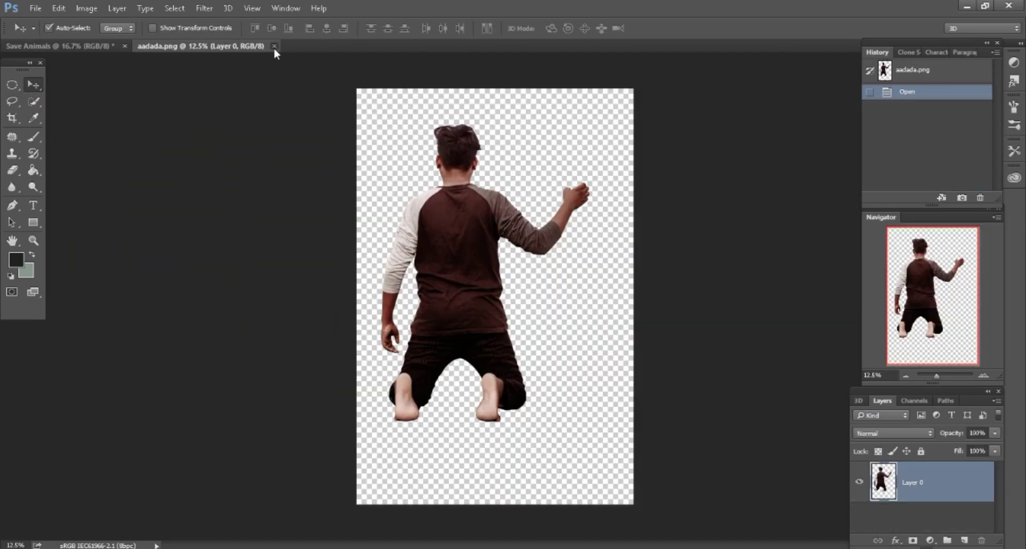
left_click(274, 46)
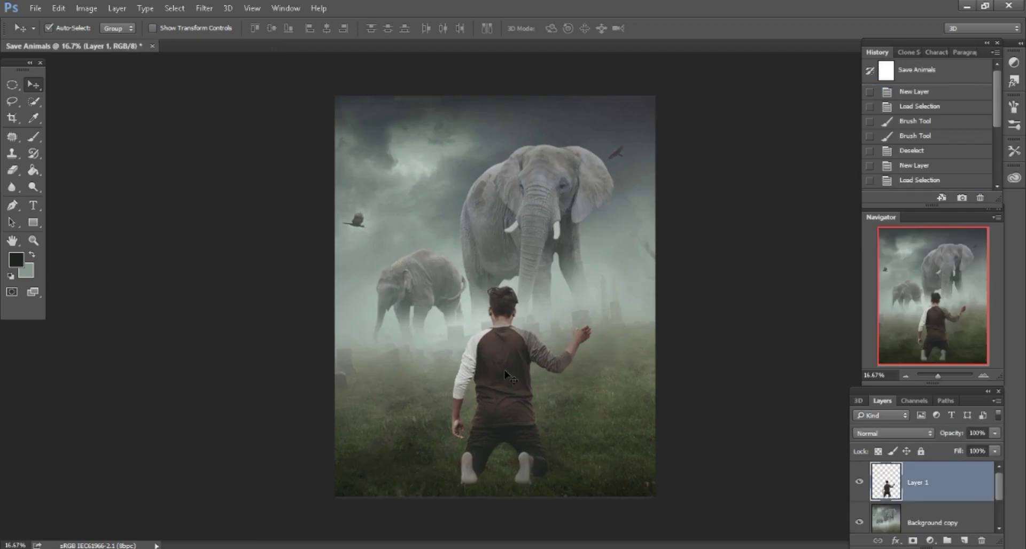
left_click_drag(505, 372, 480, 363)
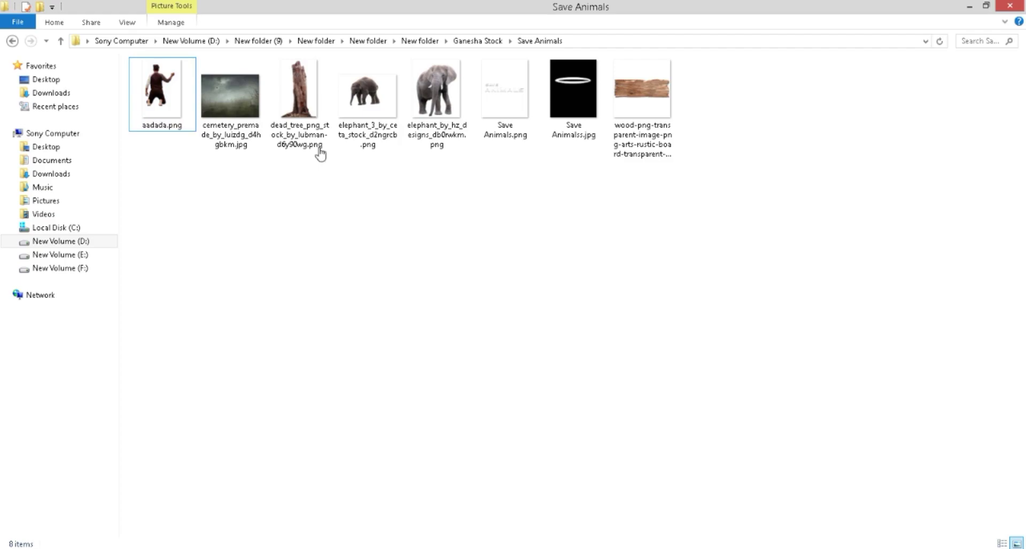
Copy the dead tree PNG into the poster as smart-object Layer 2, stacked below the man
left_click_drag(319, 153, 728, 47)
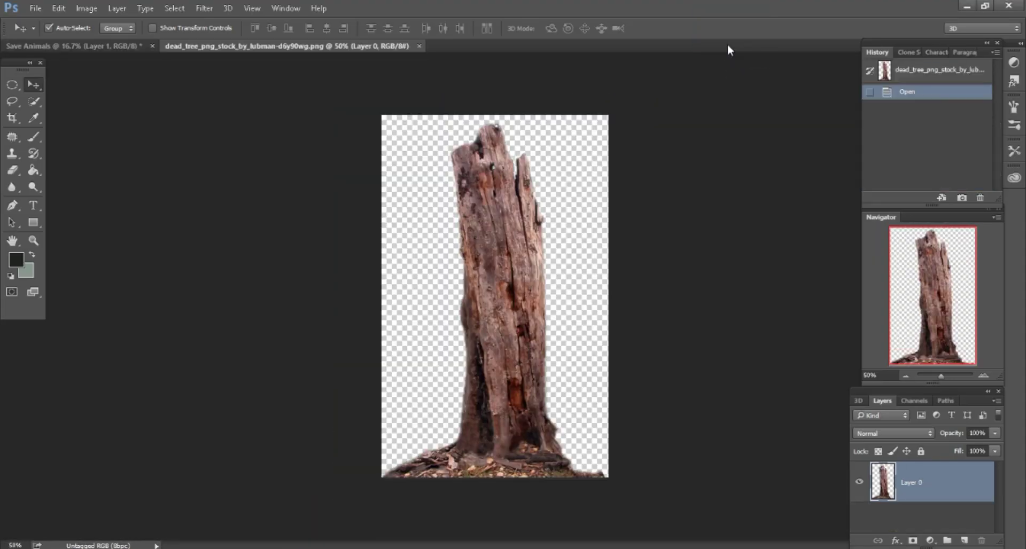
mouse_move(545, 258)
left_mouse_down()
mouse_move(146, 65)
mouse_move(579, 337)
left_mouse_up()
right_click(944, 491)
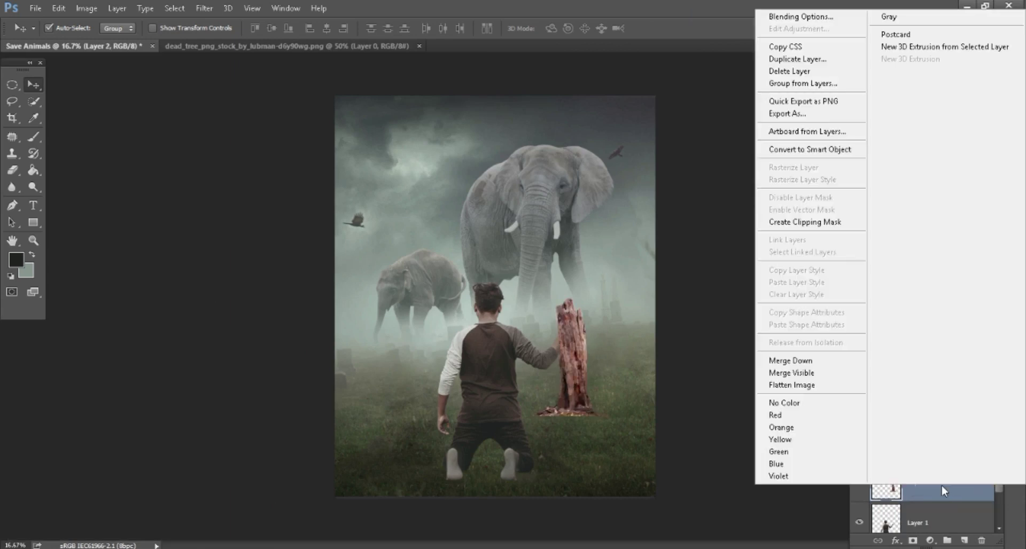
left_click(783, 149)
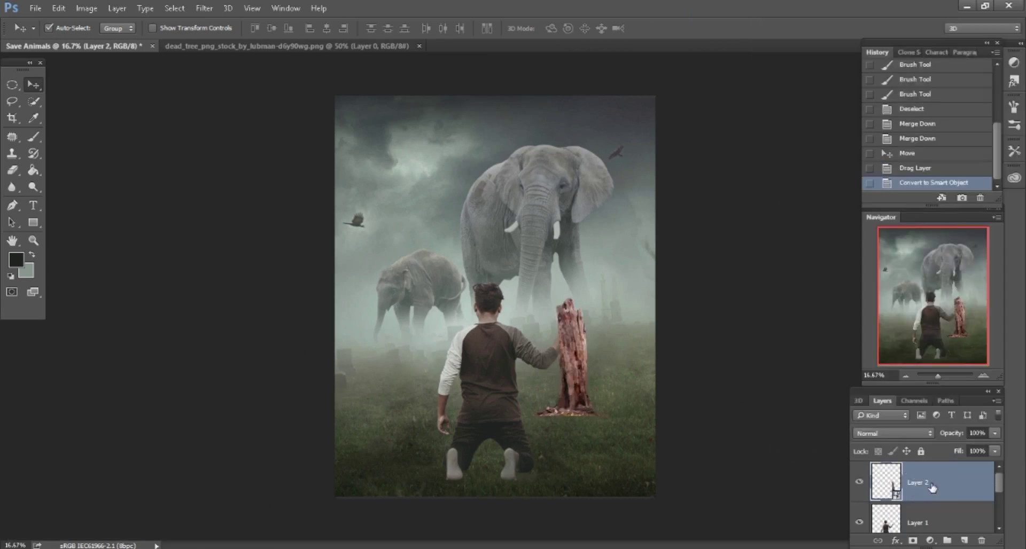
left_click_drag(932, 487, 925, 535)
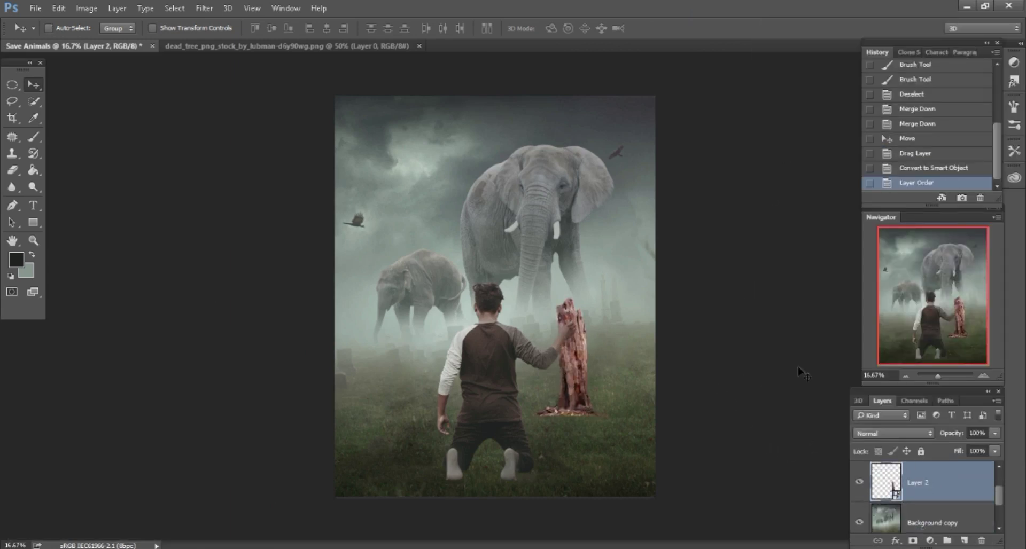
scroll(534, 299, "up", 2, "alt")
scroll(597, 324, "down", 3)
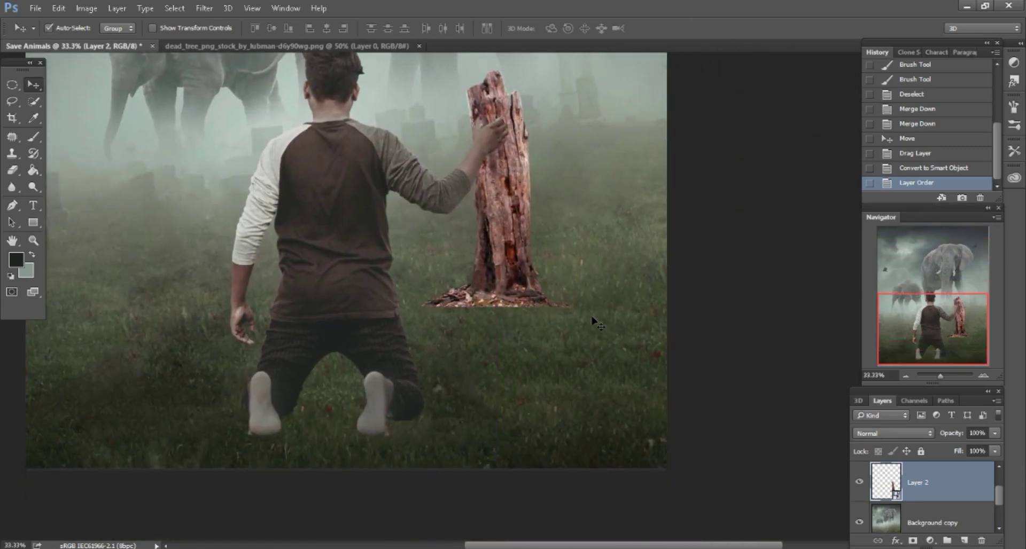
Rasterize the tree's Layer 2 and set up a Color-mode layer over its selection
left_click(33, 140)
left_click(363, 264)
left_click(487, 225)
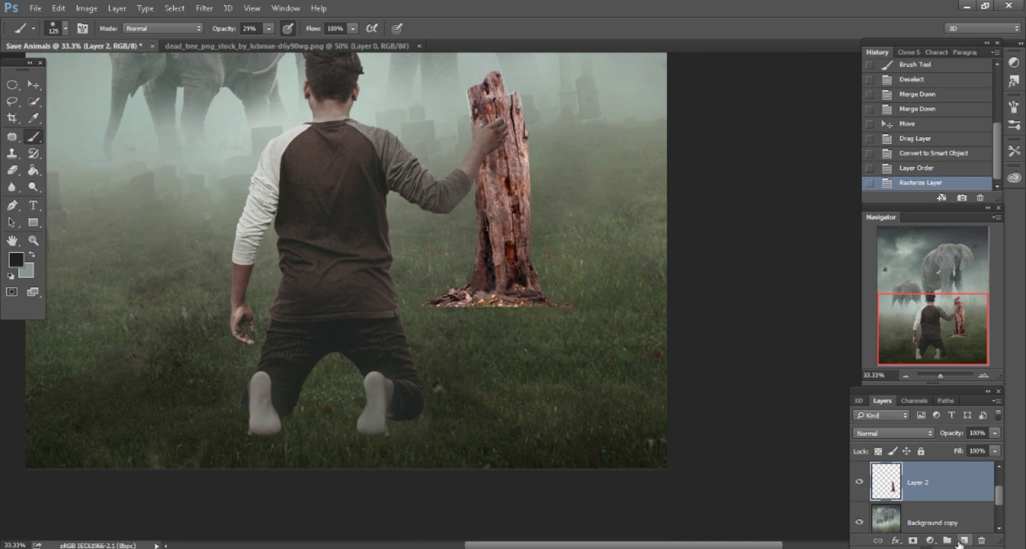
left_click(886, 518, "ctrl")
left_click(893, 433)
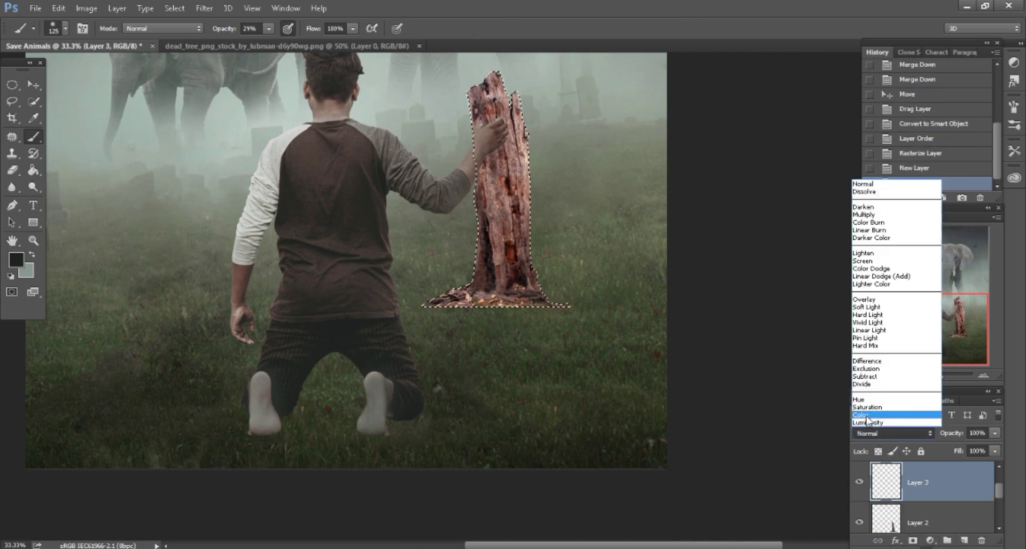
left_click(898, 415)
Paint the tree pale grey-green with an 800 px brush, deselect, and merge the tint down
left_click(31, 256)
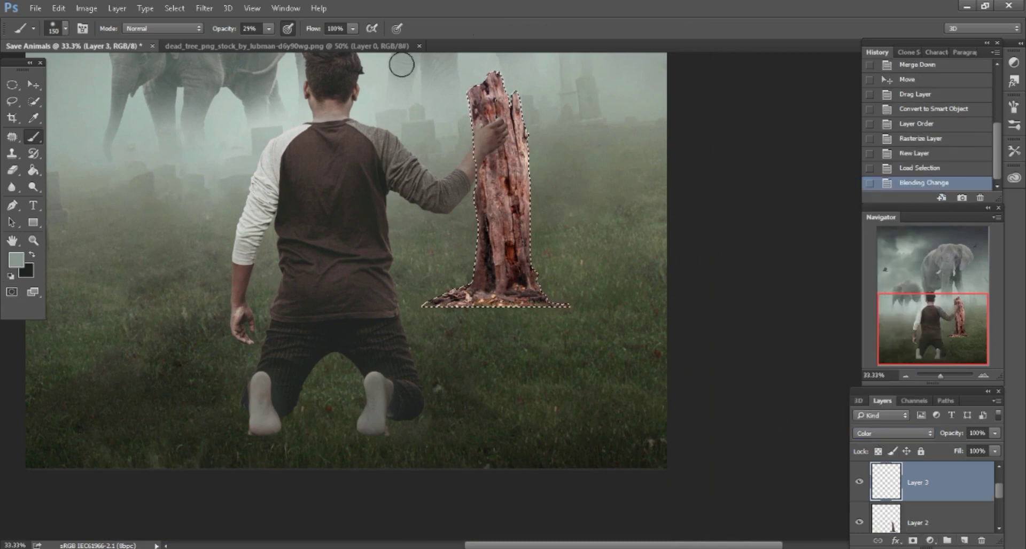
key("bracketright")
key("bracketright")
key("bracketright")
left_click_drag(526, 195, 499, 309)
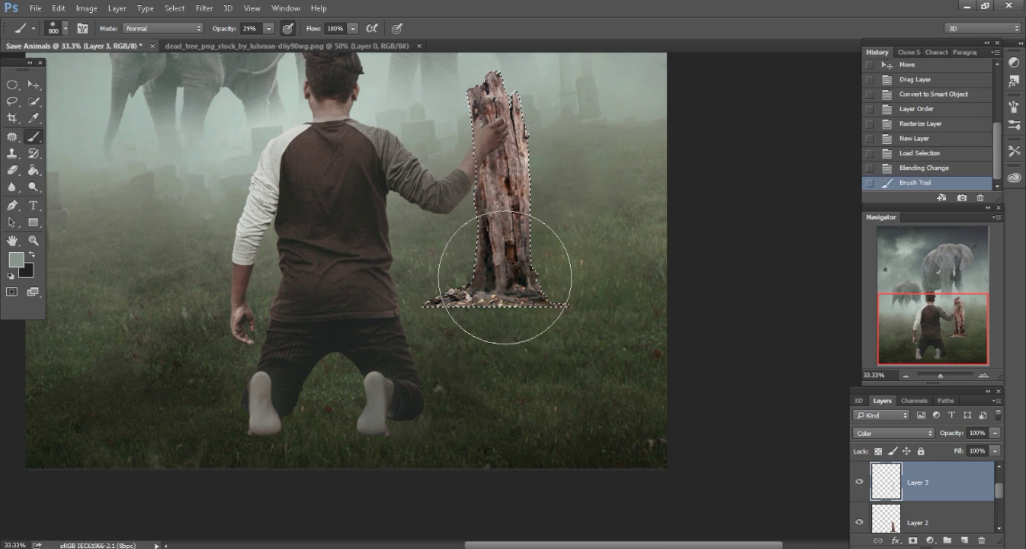
left_click_drag(475, 86, 572, 339)
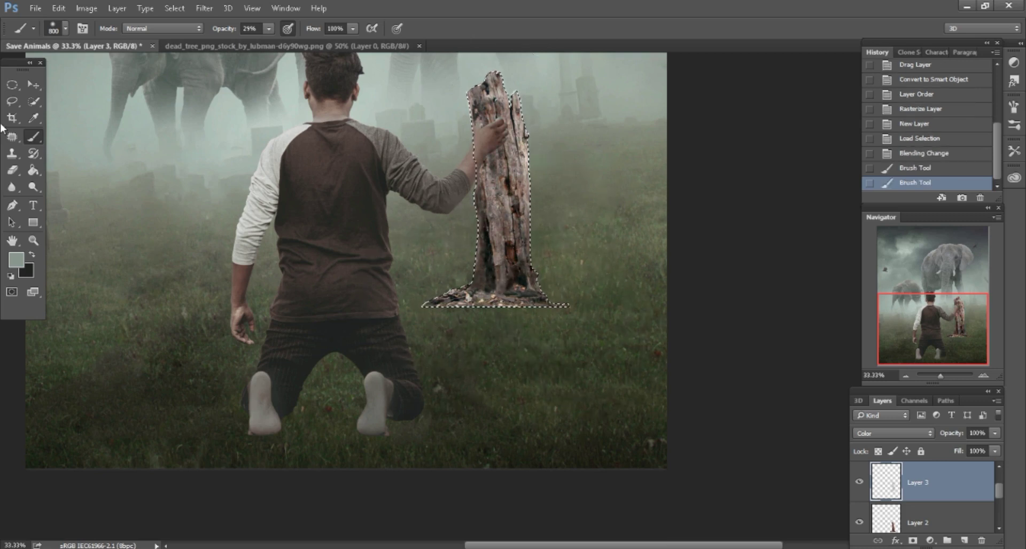
key("l")
key("ctrl+d")
right_click(956, 488)
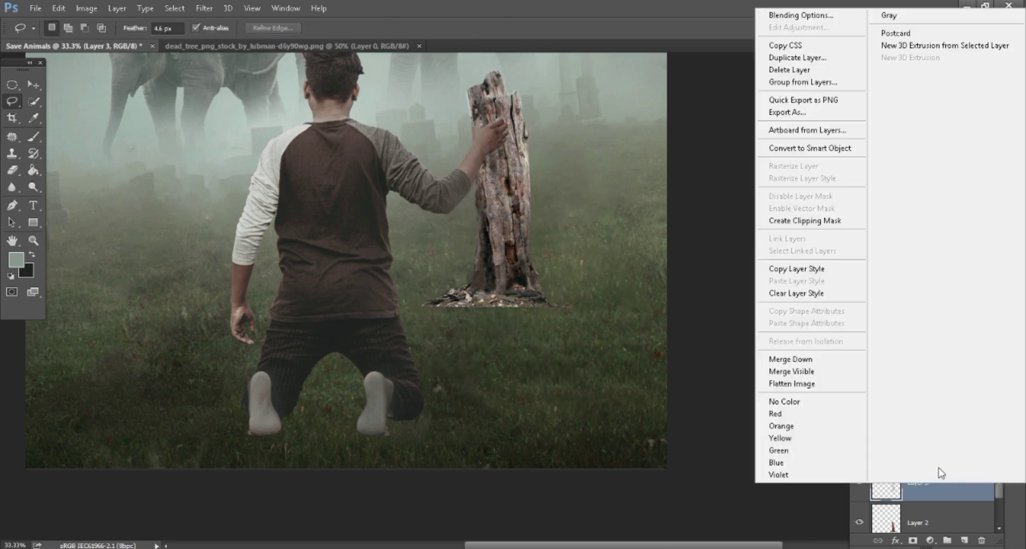
left_click(805, 360)
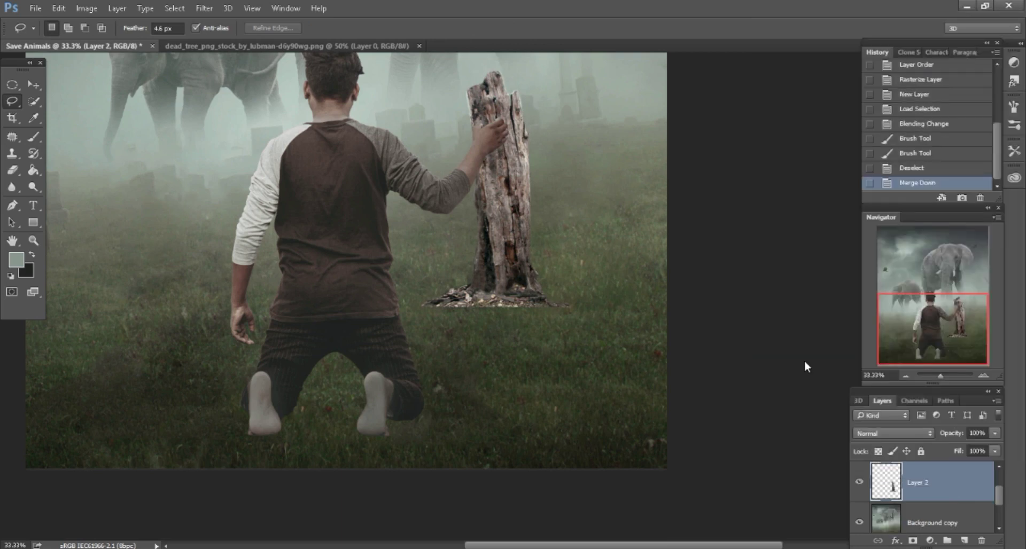
Convert the tree layer (Layer 2) into a smart object
left_click(857, 485)
right_click(952, 484)
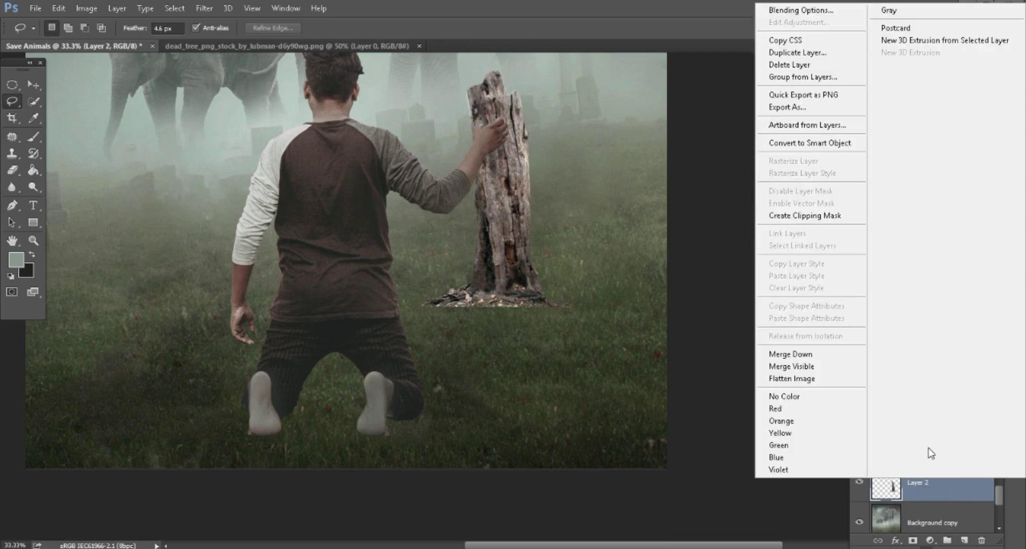
left_click(813, 143)
Free Transform the tree narrower into a thin stick and commit it
scroll(489, 230, "up", 1)
left_click(58, 8)
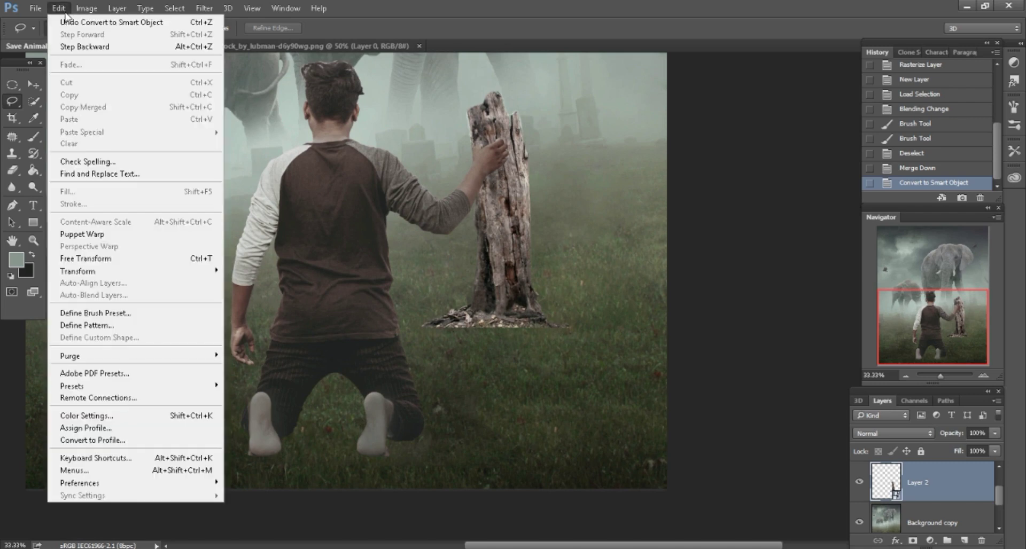
left_click(95, 260)
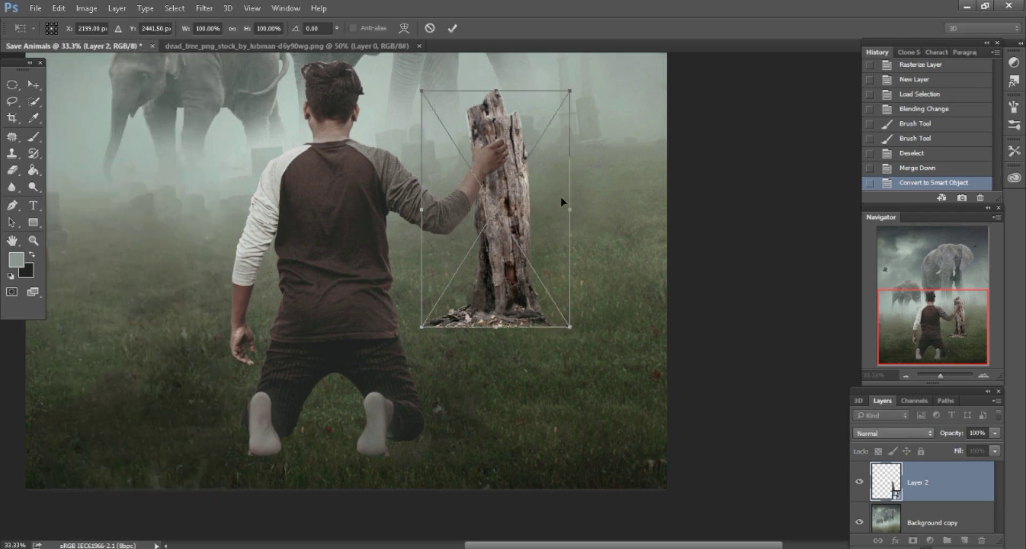
left_click_drag(571, 210, 497, 207)
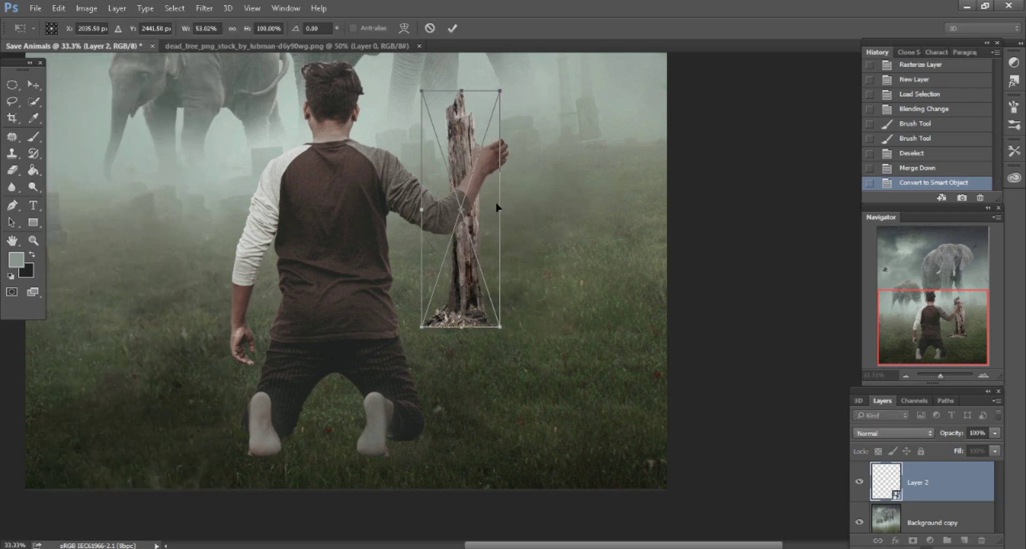
left_click_drag(422, 211, 522, 208)
scroll(457, 244, "up", 1)
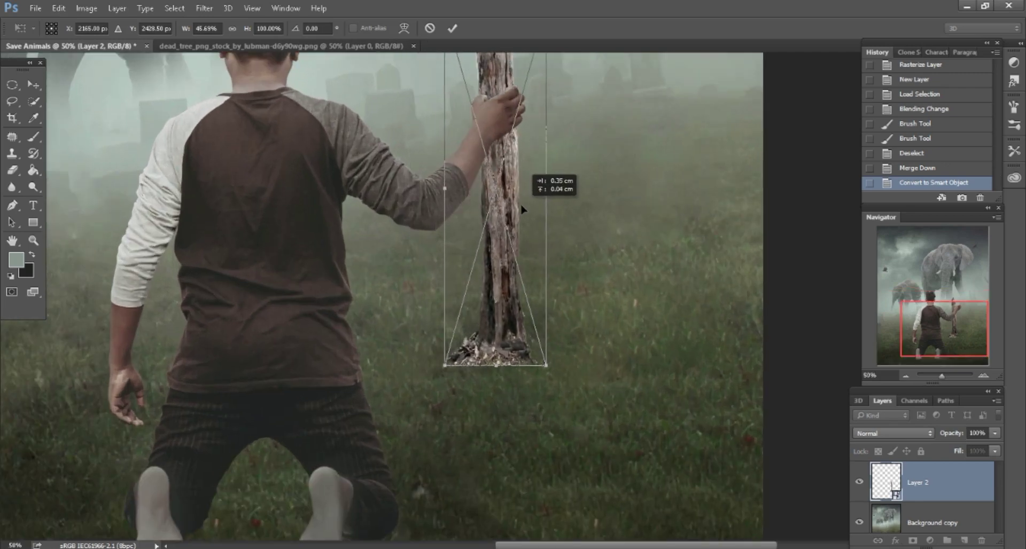
scroll(523, 209, "down", 1)
scroll(529, 204, "down", 1)
scroll(535, 198, "up", 1)
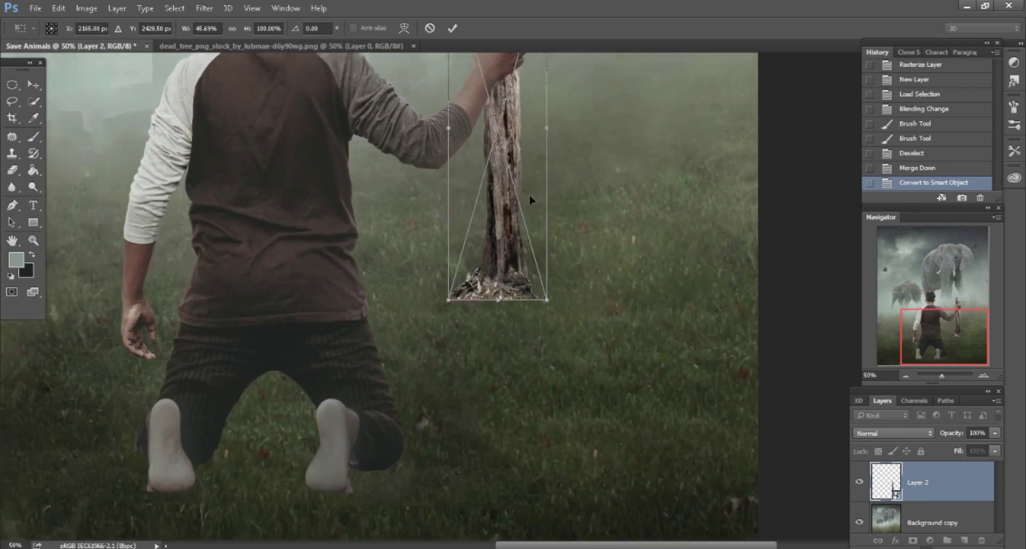
scroll(543, 188, "down", 1)
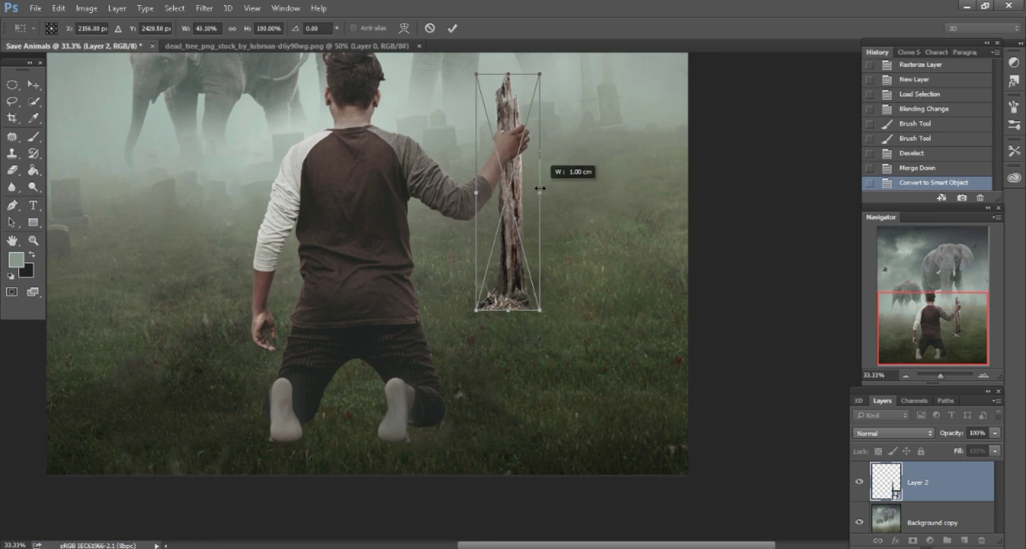
left_click_drag(542, 188, 539, 188)
scroll(541, 189, "down", 1)
key("Return")
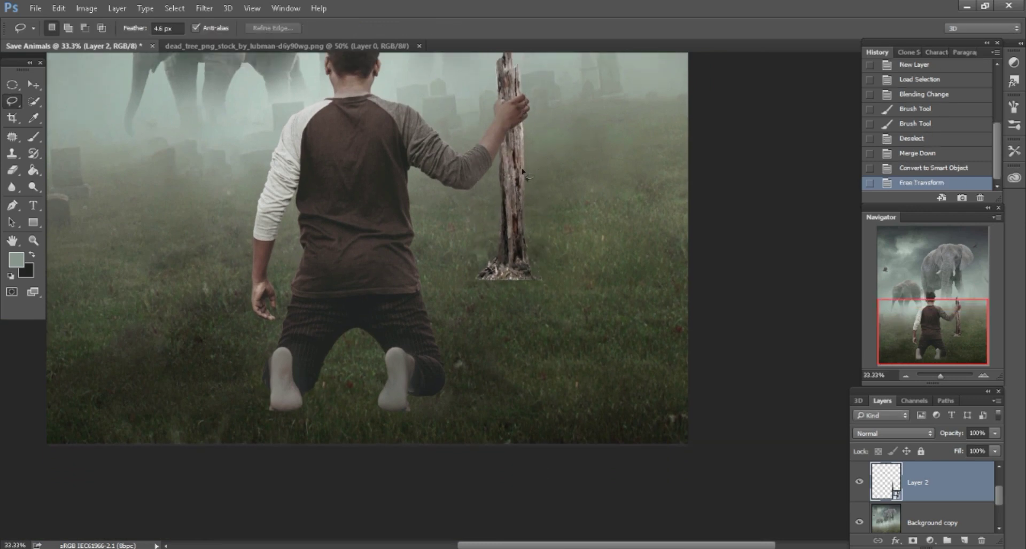
Move the stick down under the man's raised hand
left_click(33, 84)
scroll(523, 289, "down", 1)
left_click_drag(511, 224, 525, 358)
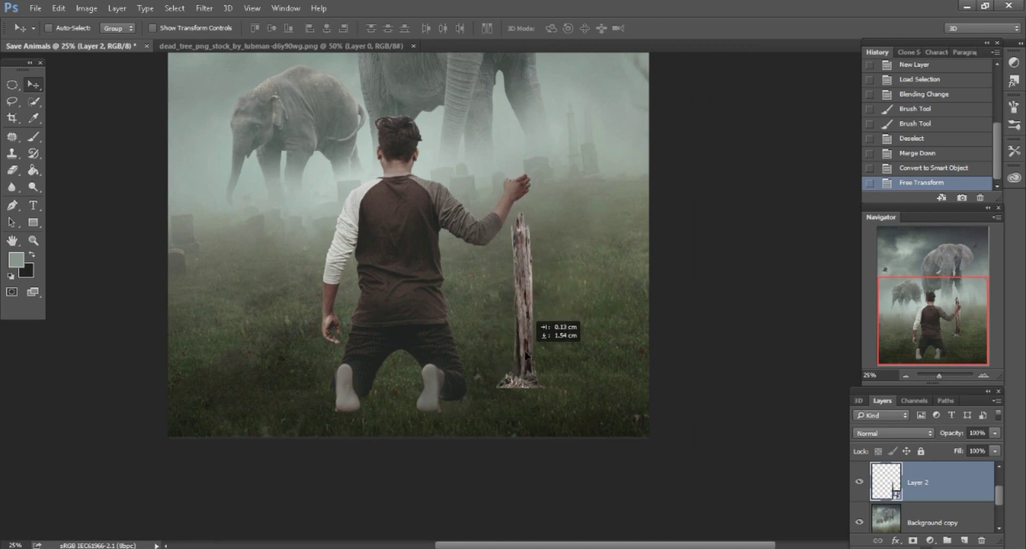
scroll(534, 363, "up", 2)
scroll(561, 371, "up", 1)
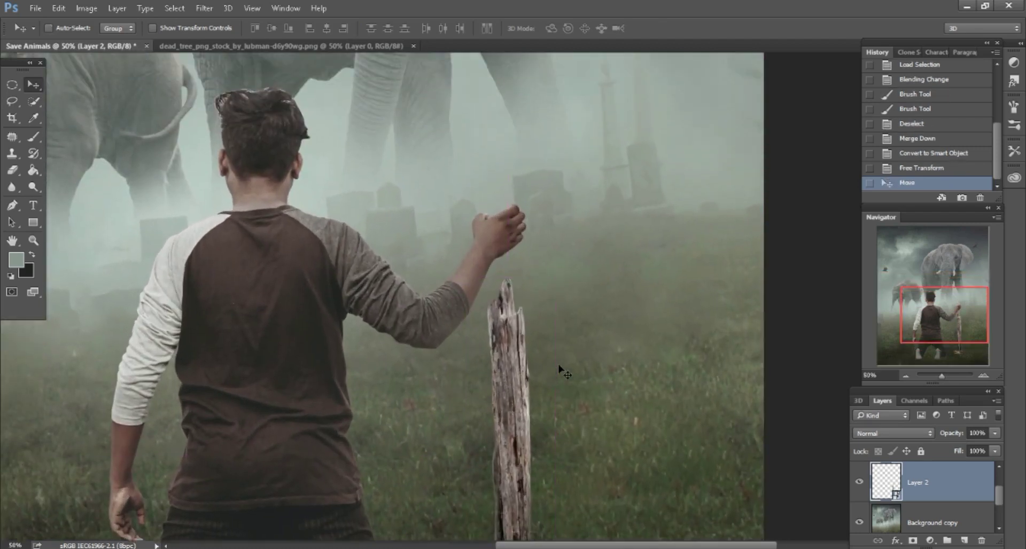
Duplicate the stick as Layer 2 copy, lift it above the original, and nudge it right
mouse_move(932, 484)
left_mouse_down()
mouse_move(964, 518)
mouse_move(964, 541)
left_mouse_up()
mouse_move(524, 369)
left_mouse_down()
mouse_move(564, 296)
mouse_move(549, 131)
left_mouse_up()
scroll(573, 255, "down", 1)
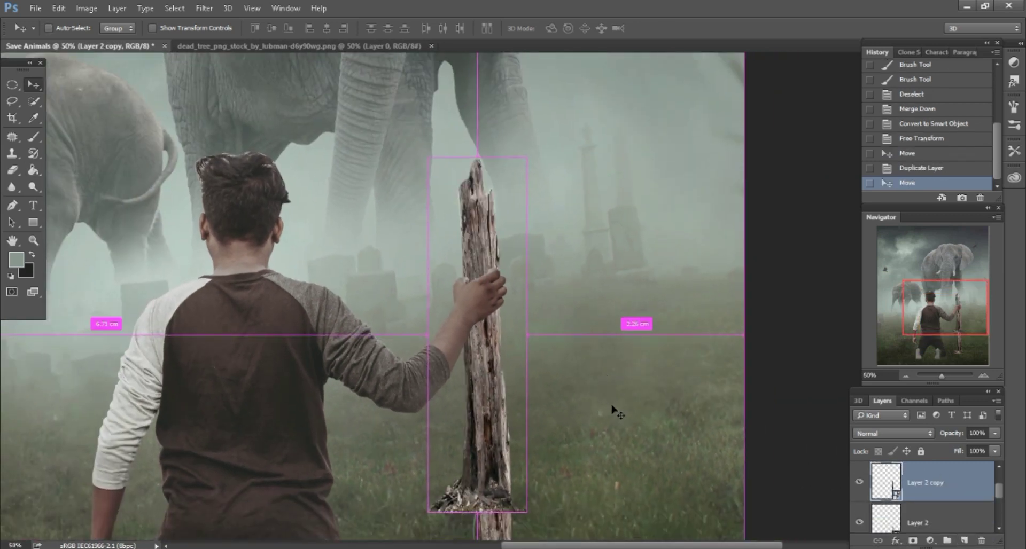
scroll(613, 411, "down", 1)
scroll(611, 407, "down", 2)
left_click_drag(600, 394, 590, 429)
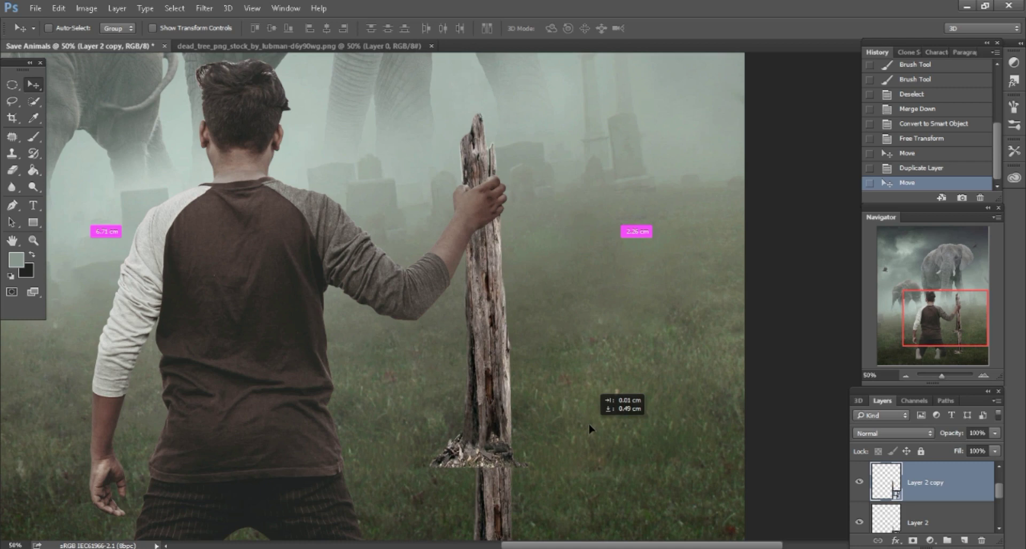
left_click_drag(590, 428, 592, 430)
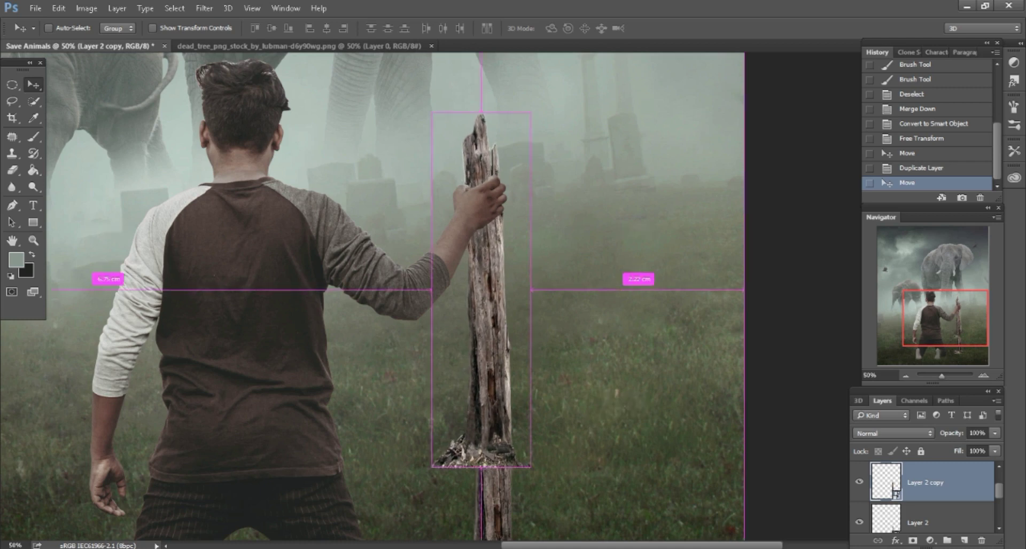
Mask Layer 2 copy and paint out its base debris with a small 52% opacity brush
left_click(917, 539)
key("b")
left_click(247, 32)
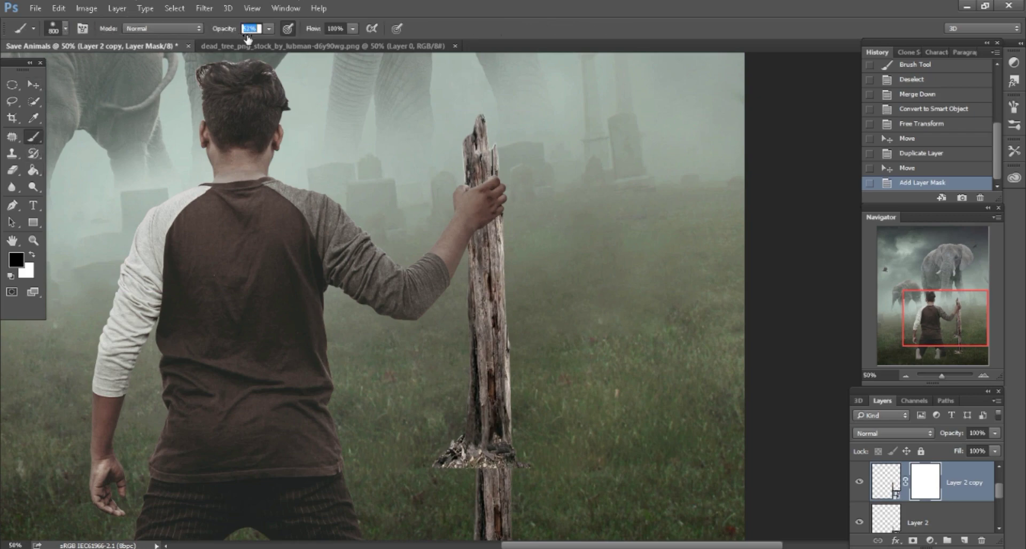
scroll(522, 344, "down", 3)
key("bracketleft")
key("bracketleft")
key("bracketleft")
key("ctrl+plus")
left_click(536, 364)
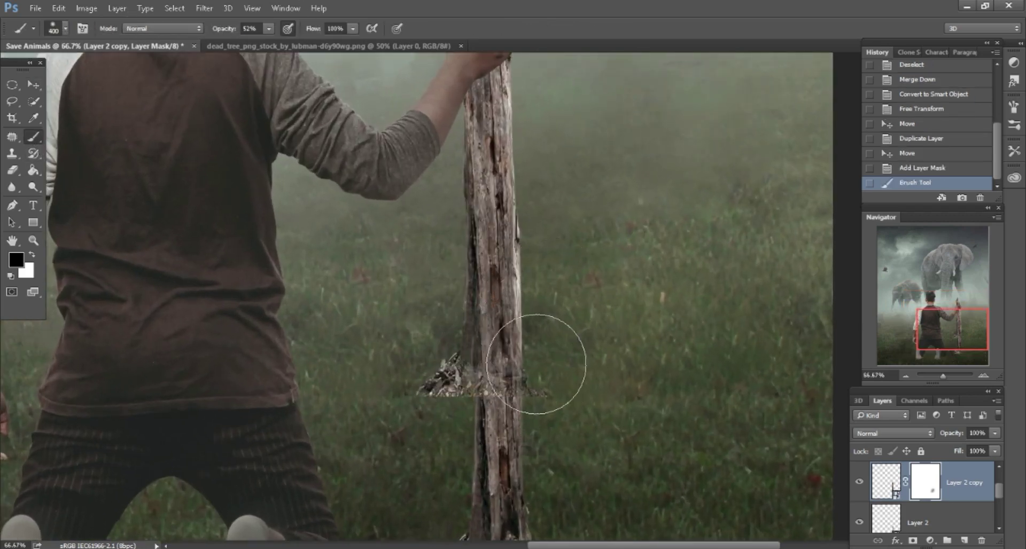
key("bracketleft")
key("bracketleft")
key("bracketleft")
mouse_move(536, 365)
left_mouse_down()
mouse_move(436, 343)
mouse_move(524, 411)
mouse_move(443, 302)
left_mouse_up()
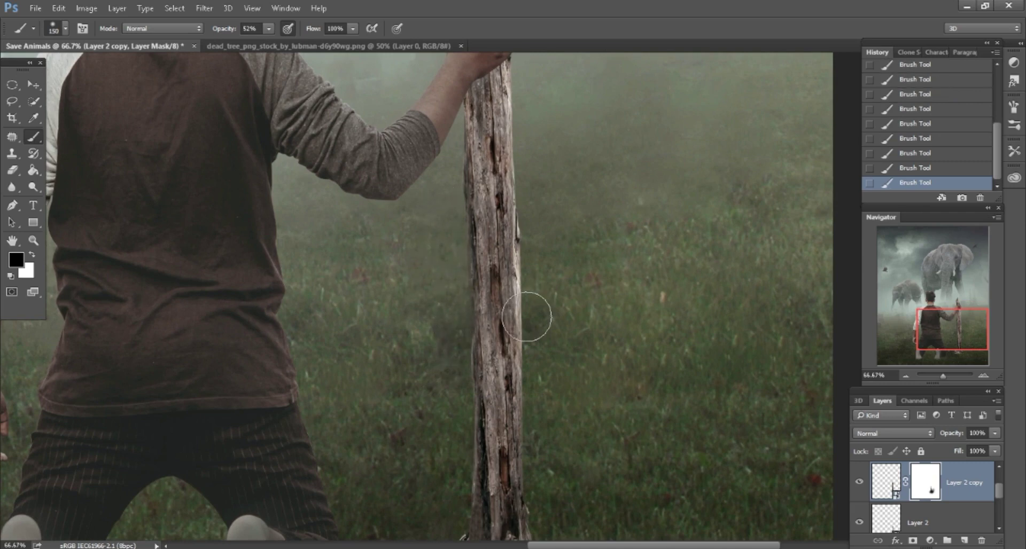
Inspect the pole and hand up close, then nudge the upper stick piece upward
scroll(755, 304, "up", 3)
key("ctrl+plus")
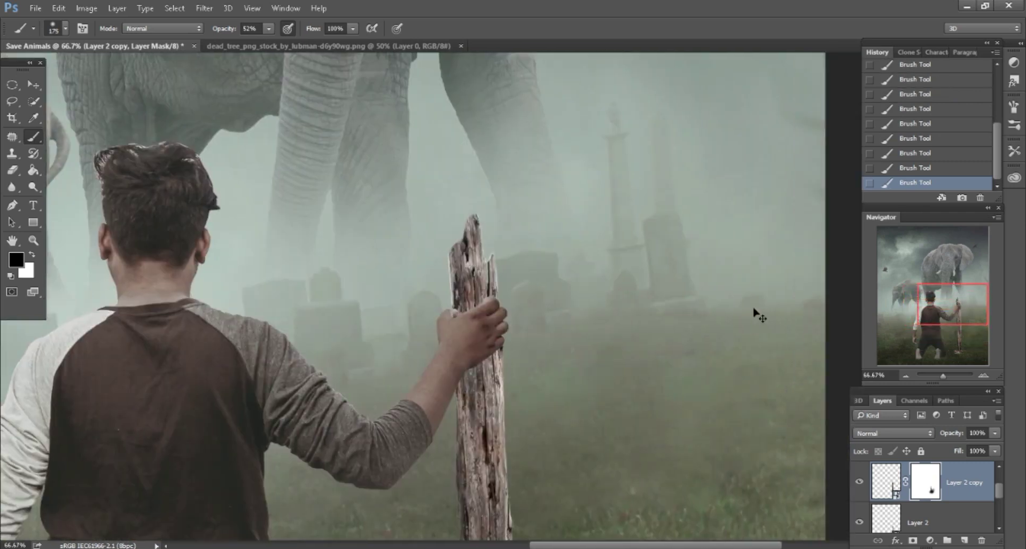
scroll(663, 299, "down", 3)
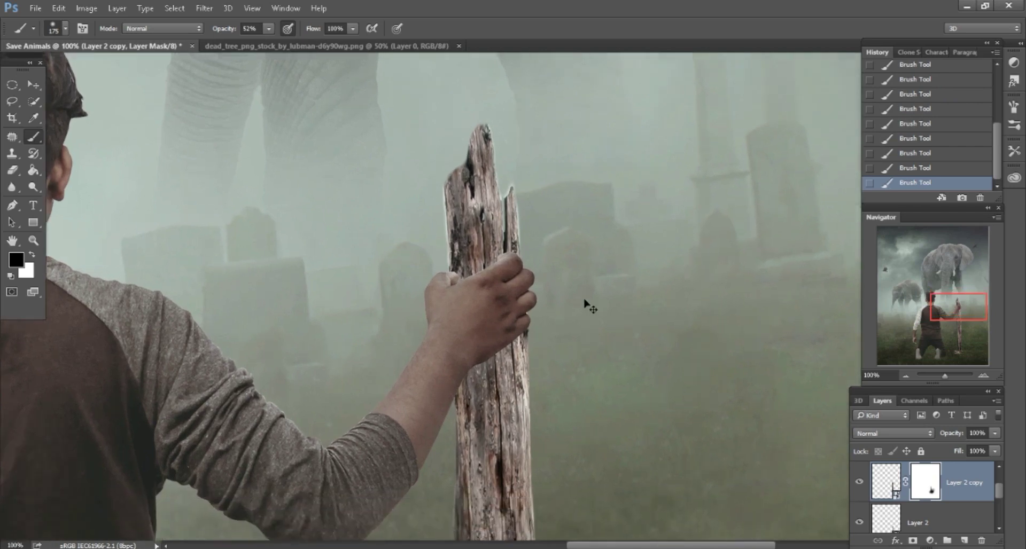
key("ctrl+plus")
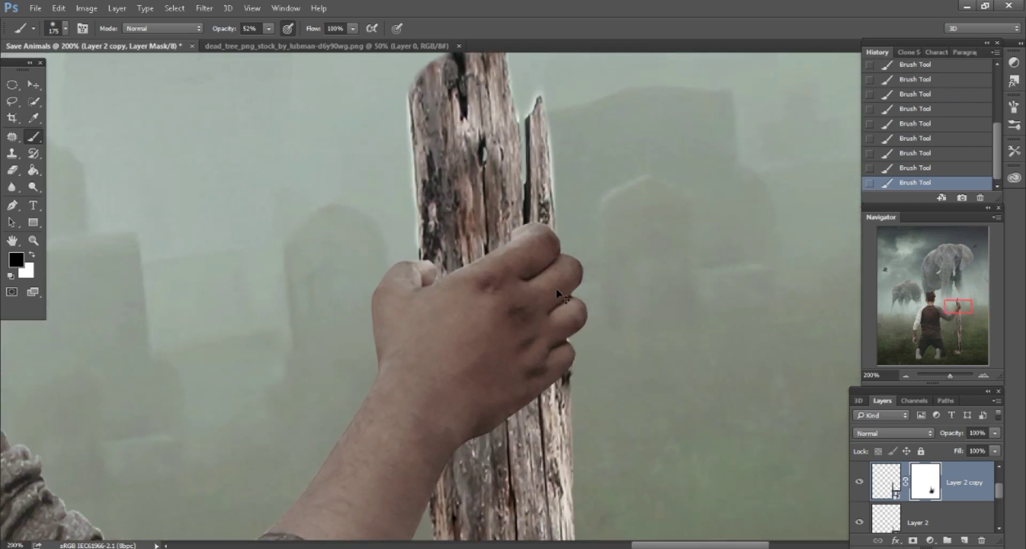
scroll(488, 243, "up", 2)
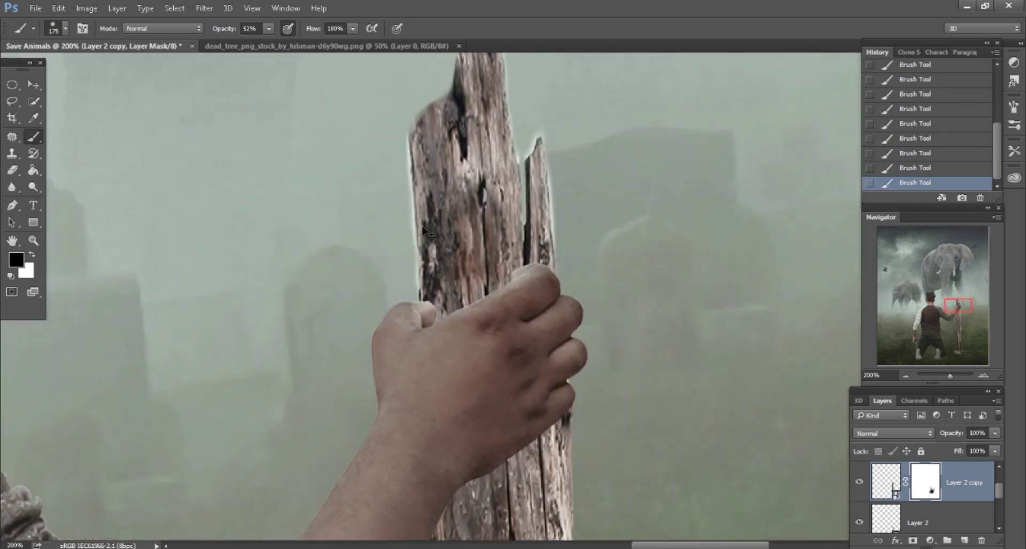
key("ctrl+minus")
key("v")
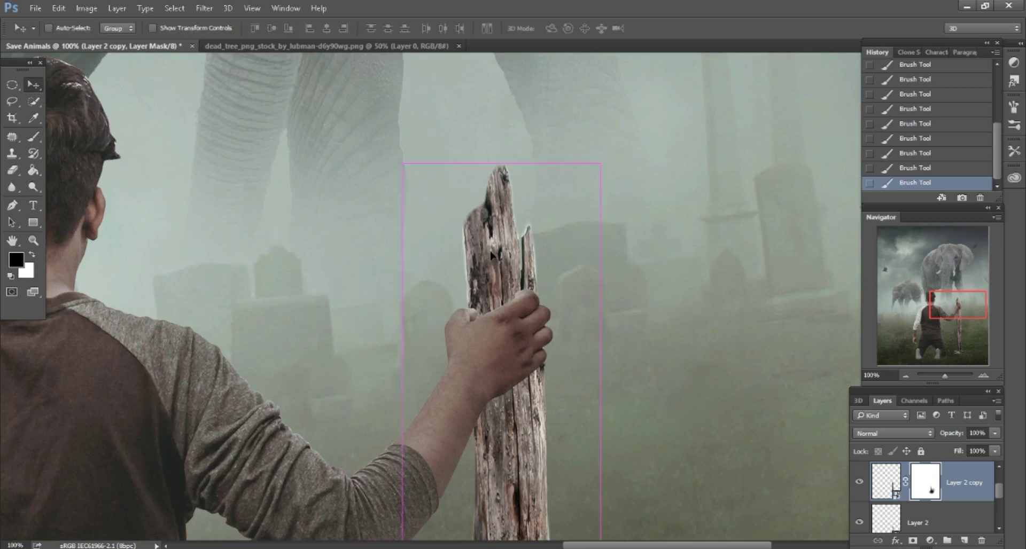
left_click_drag(491, 255, 486, 229)
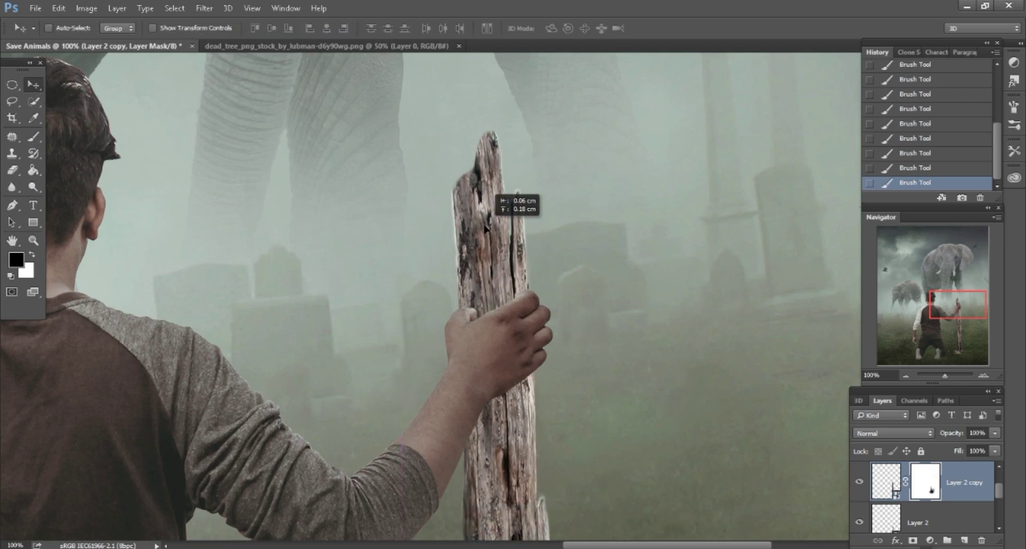
scroll(650, 419, "down", 6)
scroll(650, 419, "down", 3)
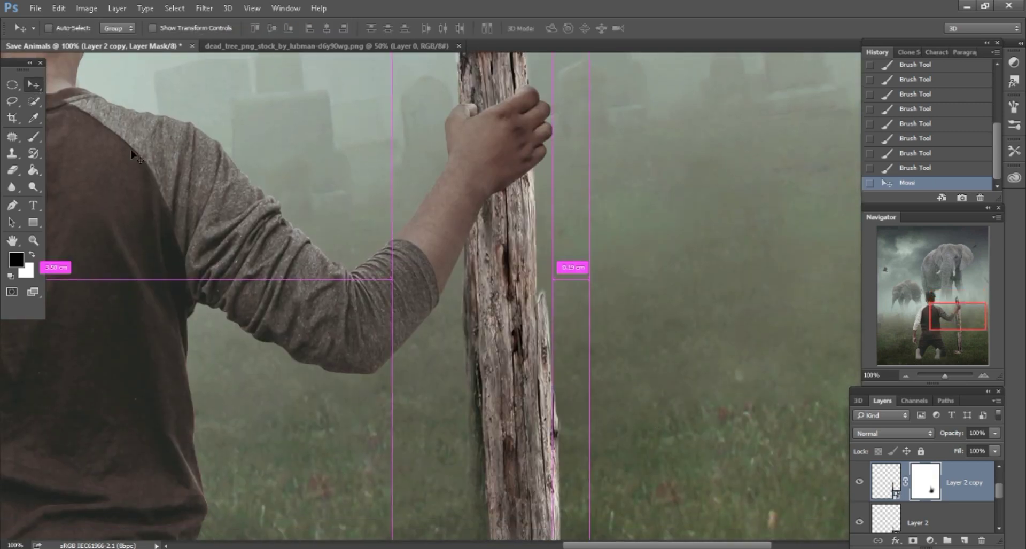
Tilt the upper stick piece slightly and reposition it in the hand
key("ctrl+minus")
left_click(58, 8)
left_click(96, 262)
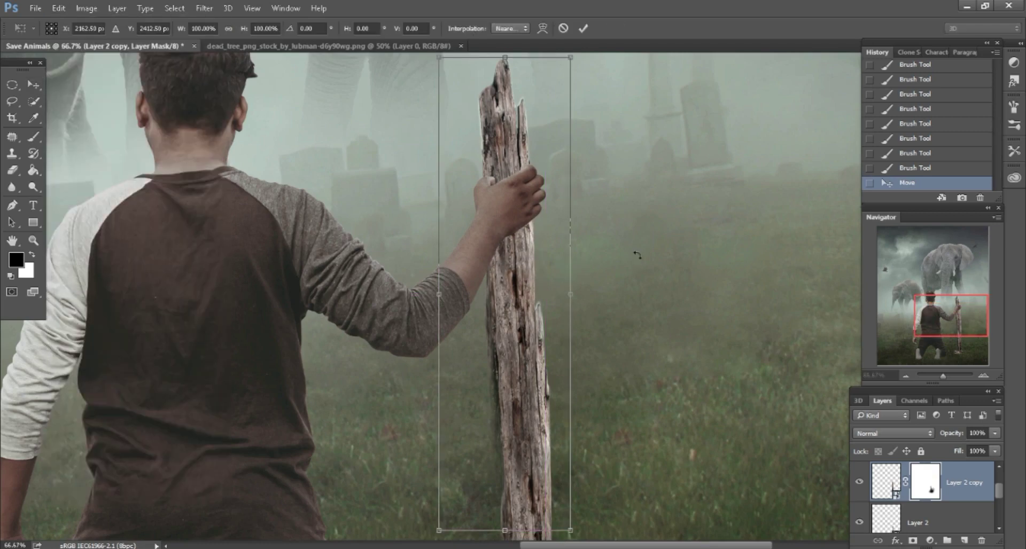
left_click_drag(640, 253, 599, 196)
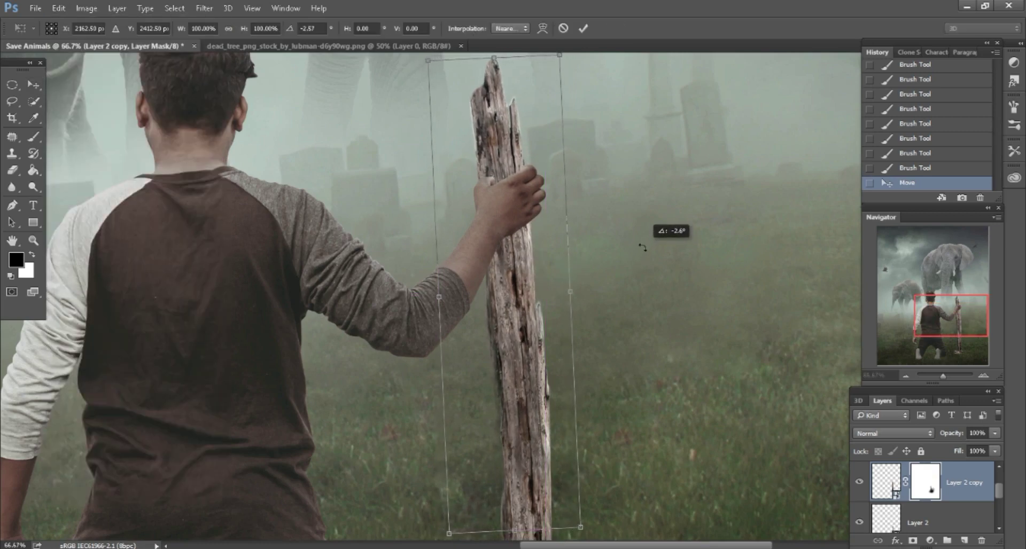
left_click(583, 28)
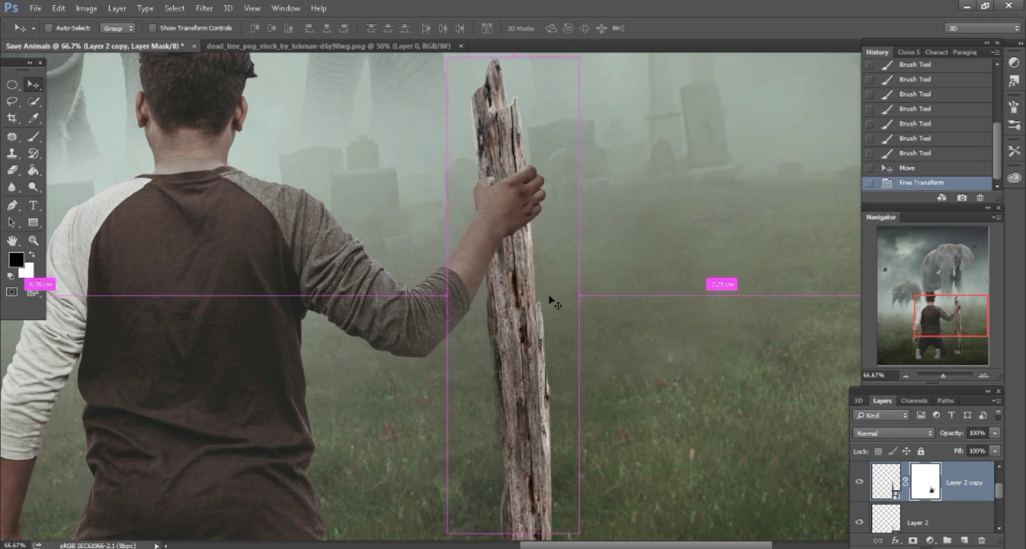
left_click_drag(550, 297, 605, 308)
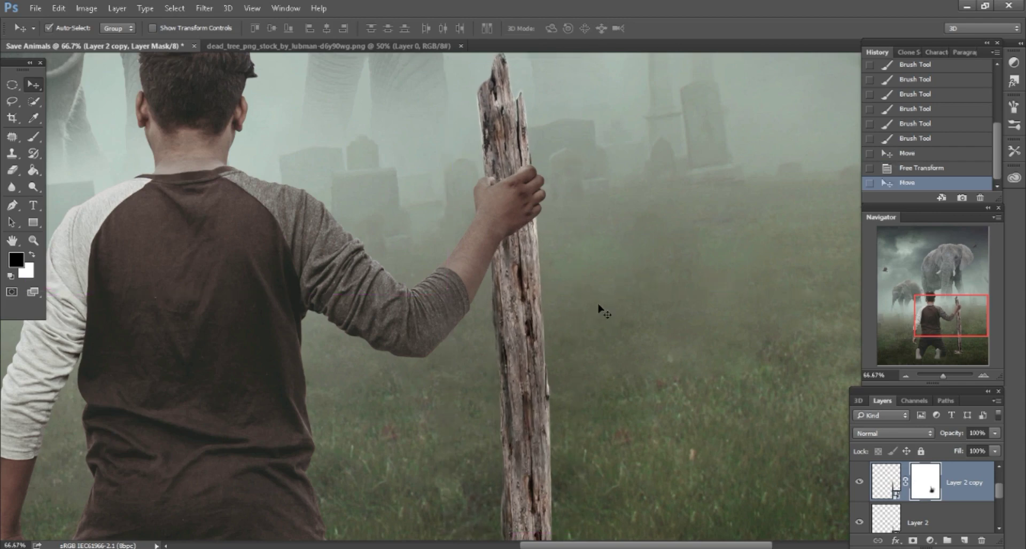
scroll(604, 309, "down", 2)
key("ctrl+minus")
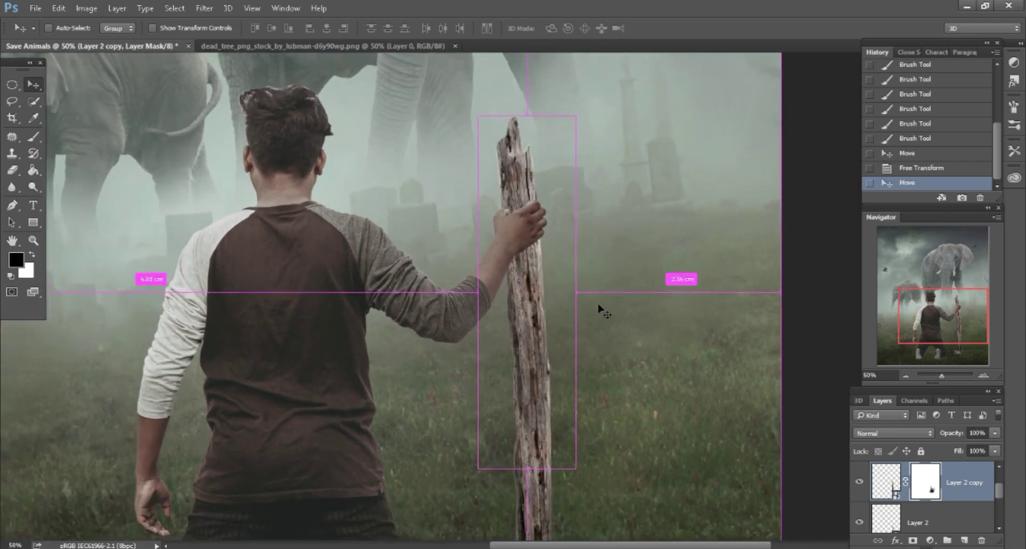
key("ctrl+minus")
key("ctrl+minus")
key("ctrl+plus")
key("ctrl+plus")
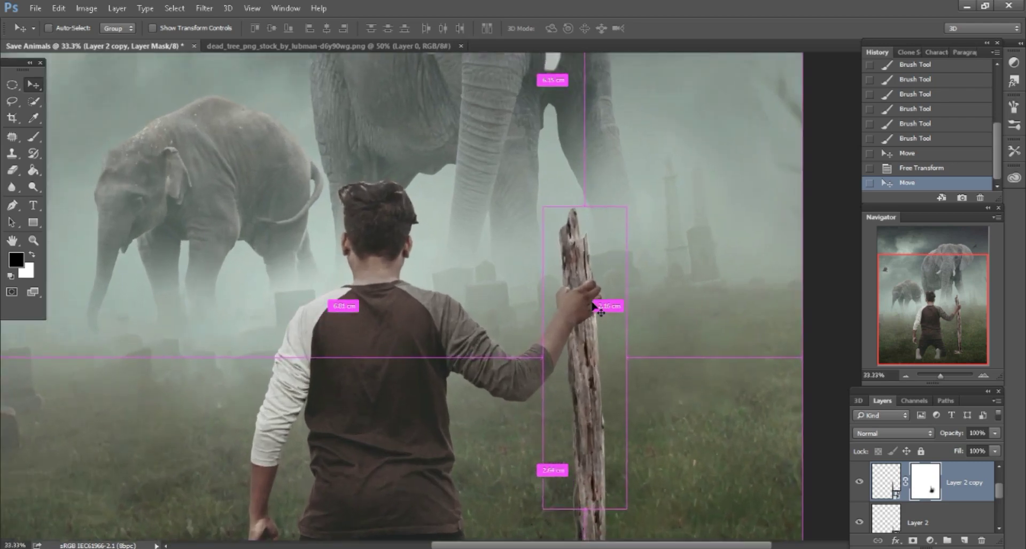
key("ctrl+plus")
key("ctrl+plus")
key("ctrl+plus")
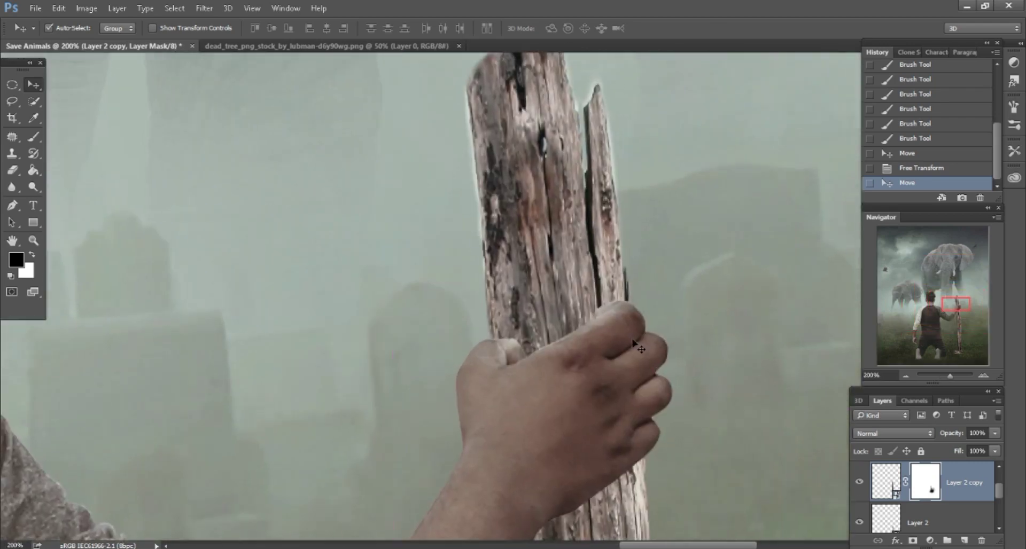
Scale the stick to 91% and shift it slightly into the man's grip
scroll(615, 326, "down", 2)
scroll(639, 347, "down", 1)
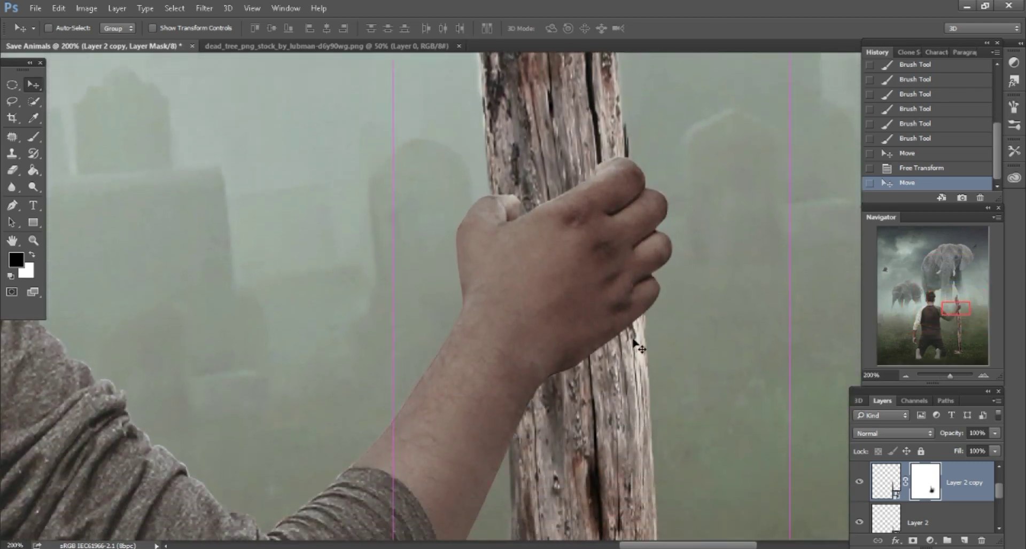
key("ctrl+minus")
left_click(58, 8)
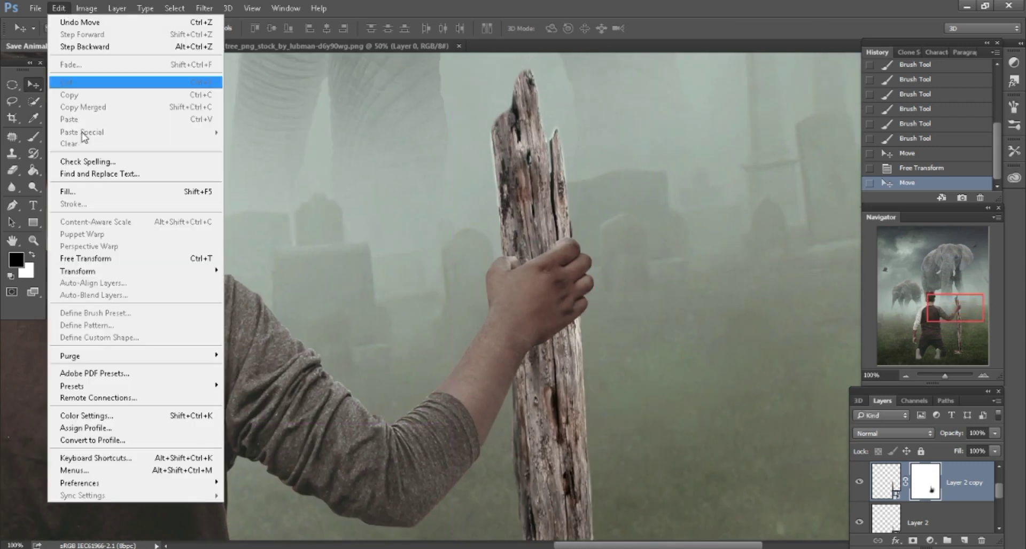
left_click(81, 258)
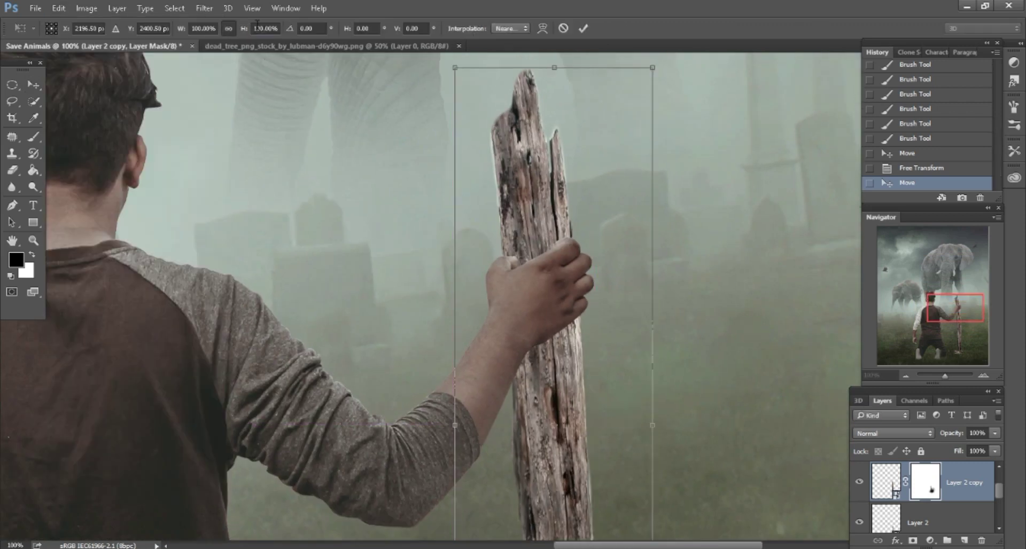
key("Down")
key("Down")
key("Down")
key("Down")
key("Down")
key("Down")
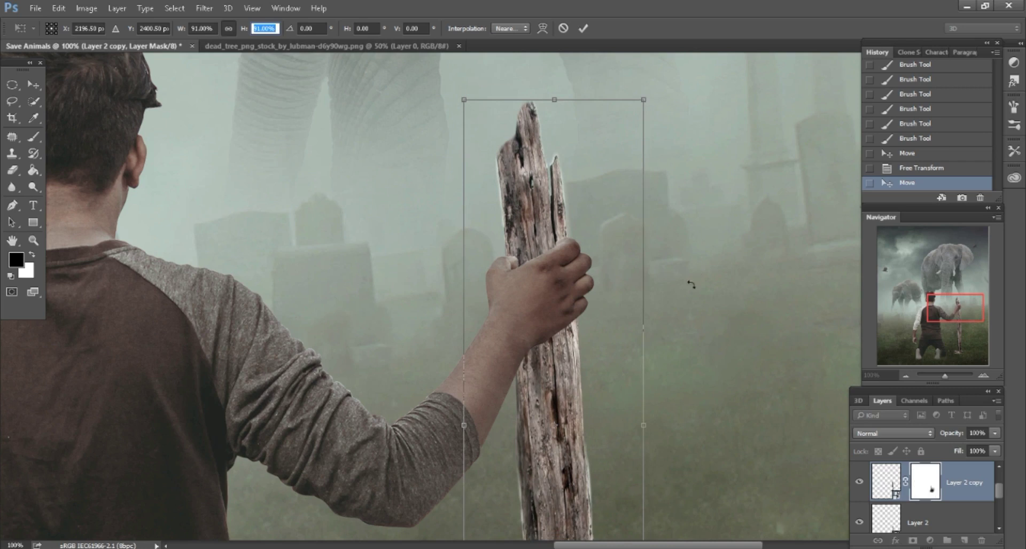
key("Return")
key("Return")
left_click_drag(610, 362, 635, 351)
key("ctrl+minus")
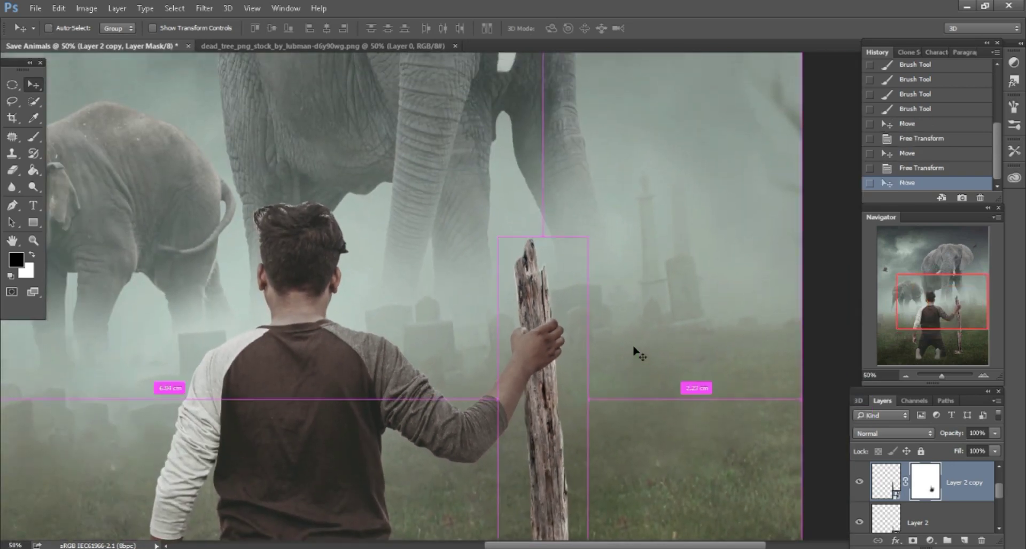
key("ctrl+plus")
mouse_move(941, 322)
left_mouse_down()
mouse_move(944, 353)
mouse_move(952, 346)
left_mouse_up()
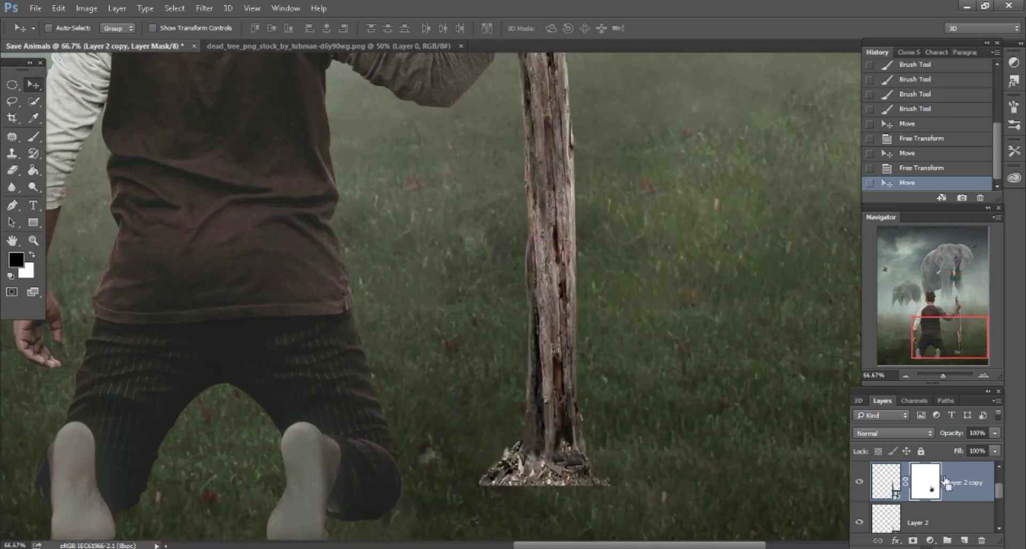
Rasterize Layer 2 into plain pixels
left_click(943, 514)
key("b")
left_click(518, 263)
key("Return")
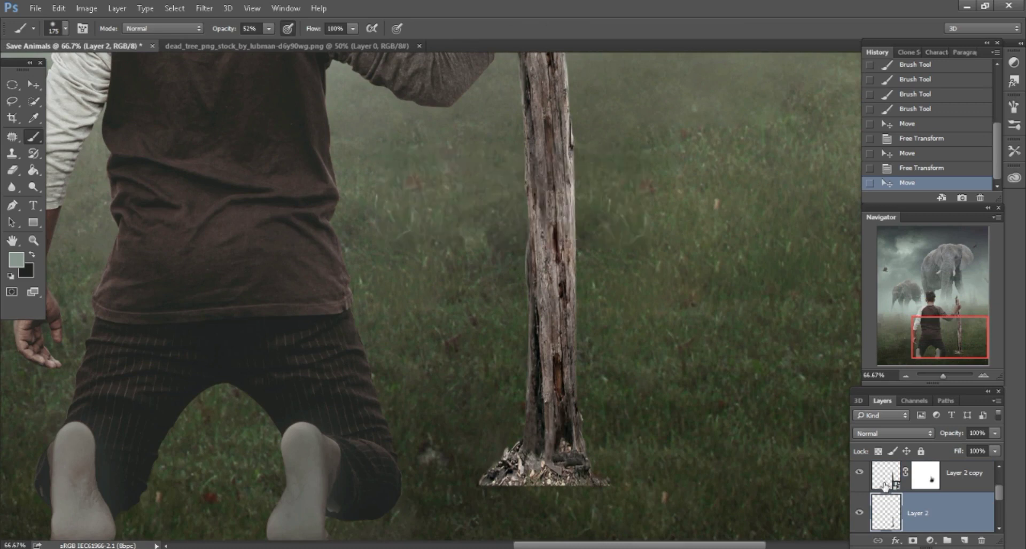
Merge Layer 2 copy down into Layer 2 and add a new empty layer
left_click(959, 484)
right_click(958, 484)
left_click(731, 451)
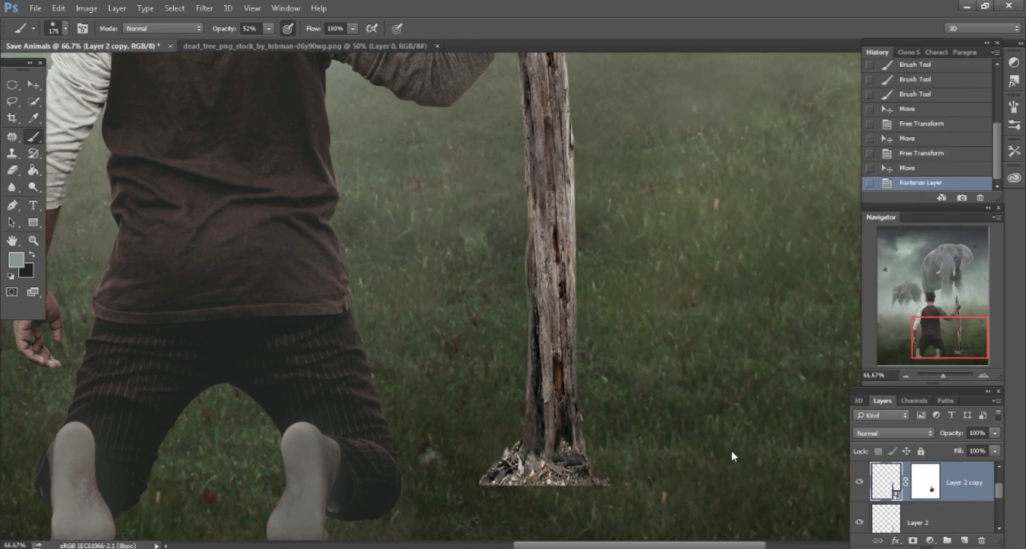
left_click(859, 482)
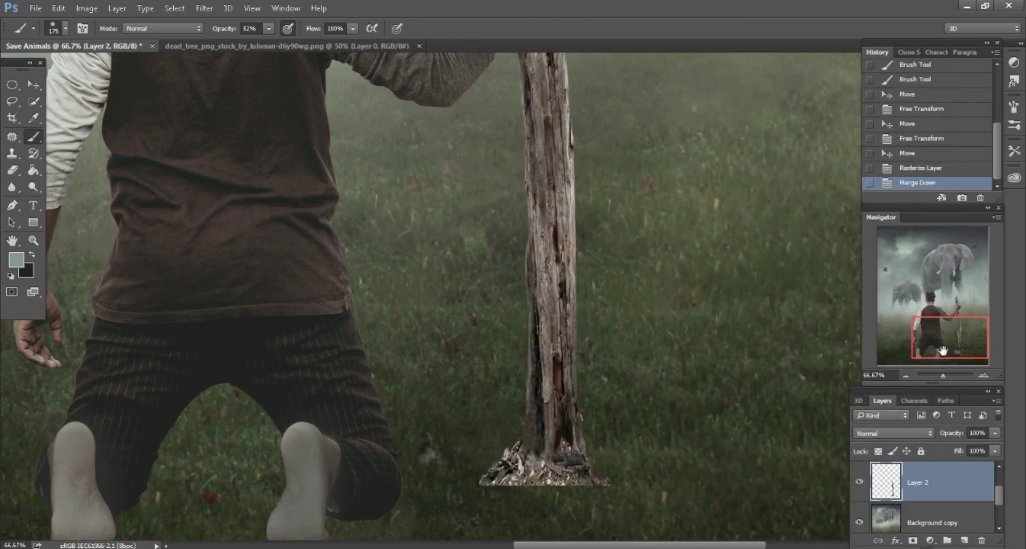
left_click_drag(942, 351, 942, 342)
key("ctrl+minus")
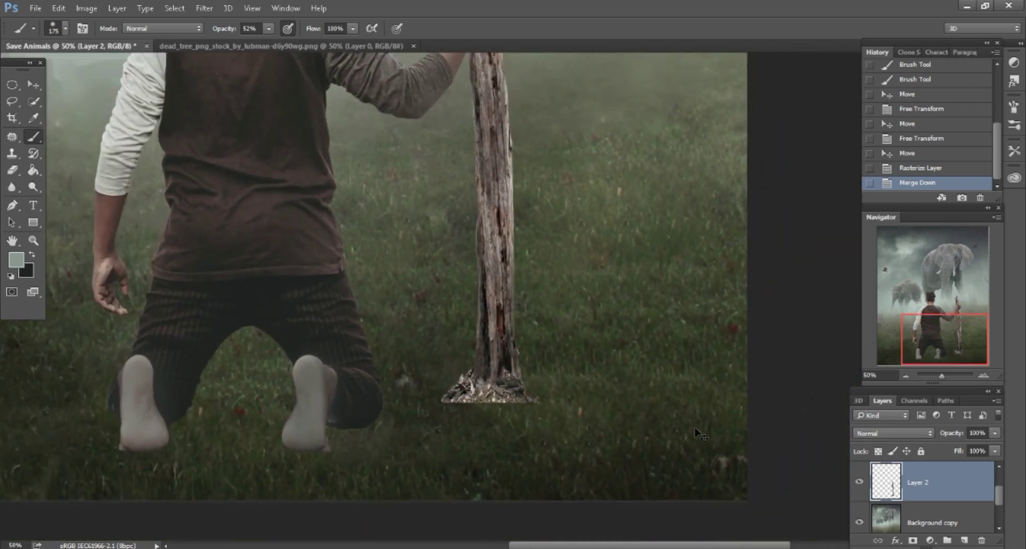
left_click(964, 542)
Load the stick's outline and paint soft dark shading over it on Layer 3
left_click(889, 521, "ctrl")
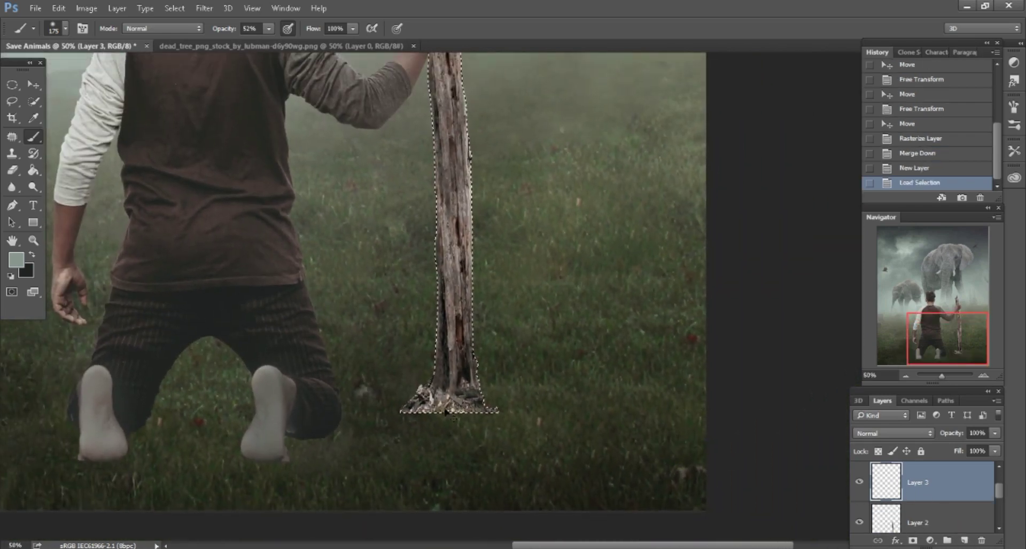
left_click(32, 256)
key("ctrl+minus")
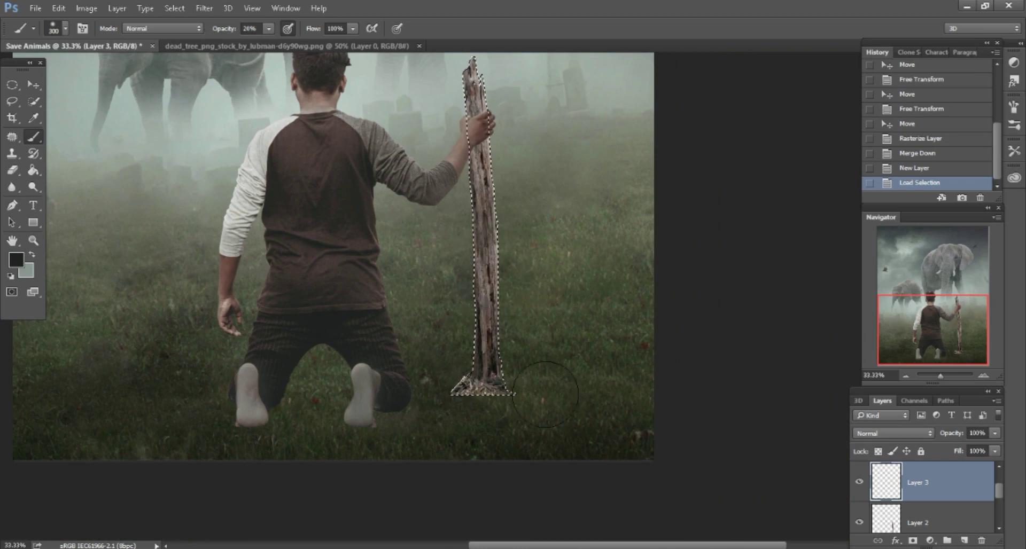
mouse_move(485, 250)
left_mouse_down()
mouse_move(483, 382)
mouse_move(554, 371)
left_mouse_up()
key("bracketright")
left_click(461, 396)
left_click(554, 372)
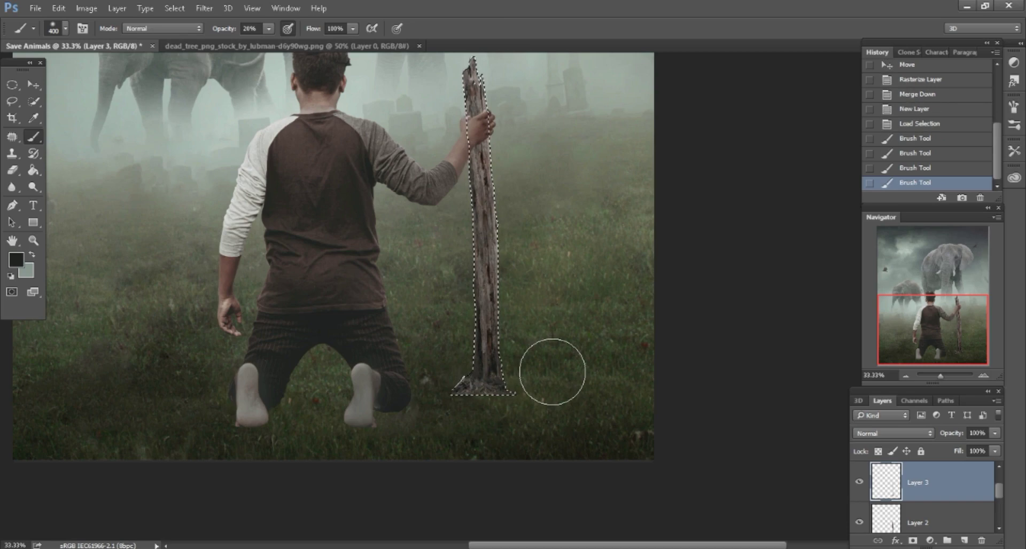
Switch to the Lasso tool and clear the stick's outline selection
scroll(552, 372, "up", 3)
scroll(552, 372, "up", 1)
scroll(527, 339, "up", 1)
scroll(539, 332, "up", 1)
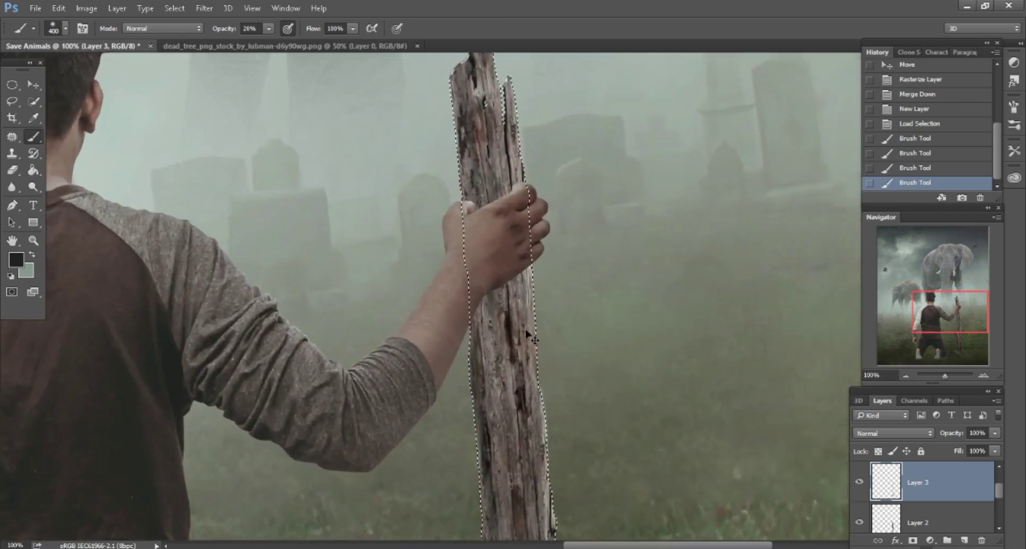
scroll(527, 334, "up", 2)
scroll(527, 334, "right", 1)
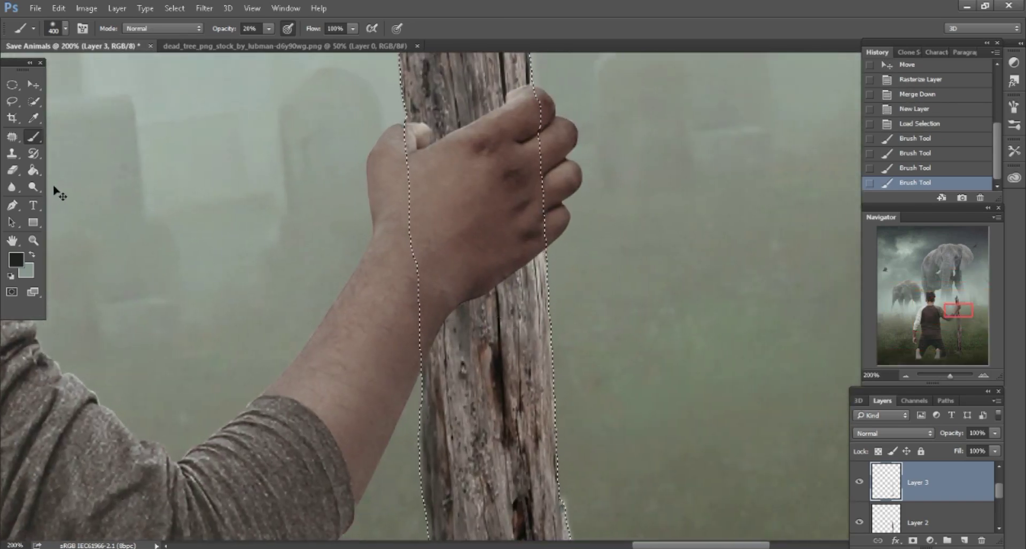
left_click(11, 101)
left_click(199, 176)
scroll(199, 176, "up", 1)
scroll(200, 176, "up", 1)
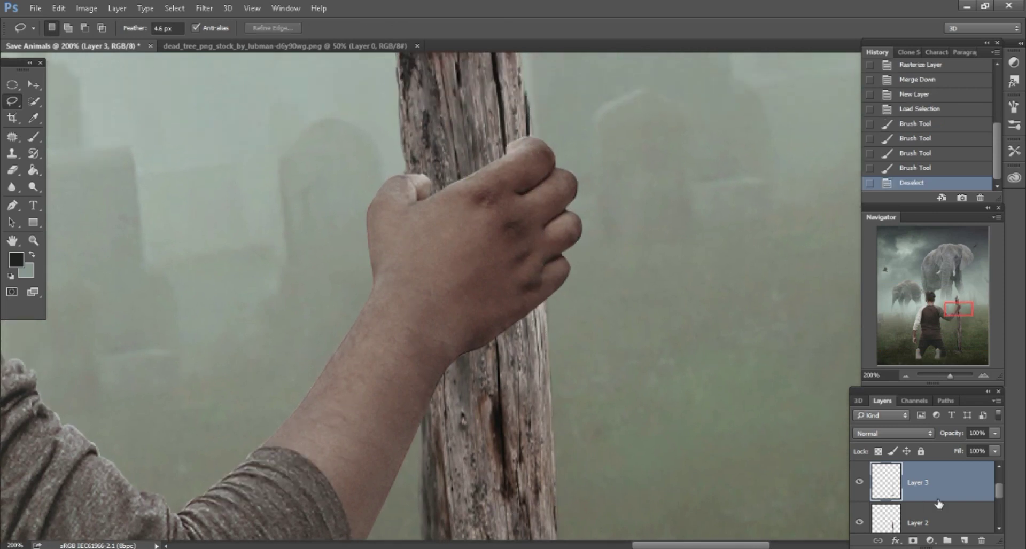
scroll(941, 495, "up", 1)
Add a white mask to Layer 1 and pick a small hard 28 px brush
left_click(941, 494)
left_click(859, 482)
left_click(912, 541)
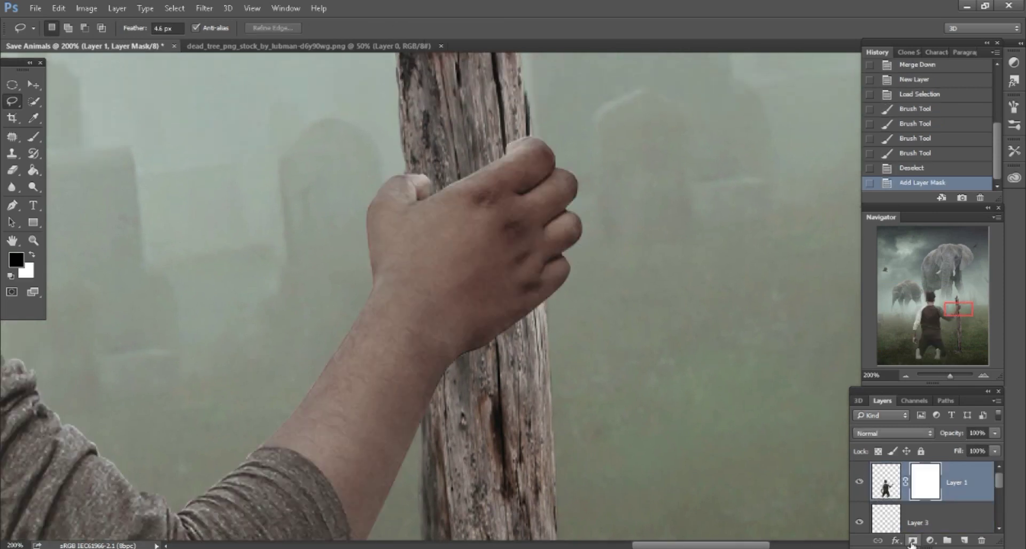
left_click(33, 137)
right_click(315, 247)
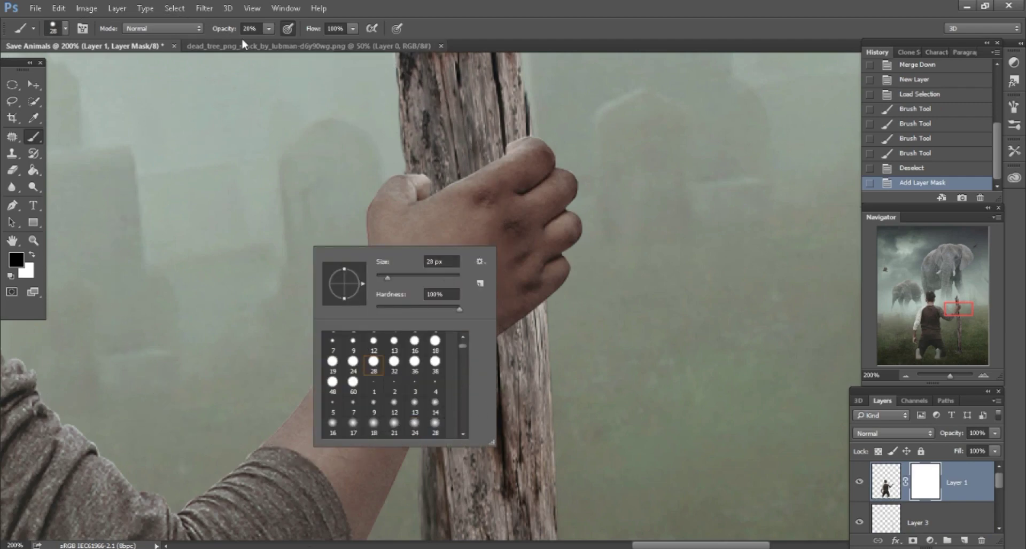
left_click(223, 30)
At 300% zoom, mask out part of the thumb against the stick, then reselect Layer 3
key("ctrl+plus")
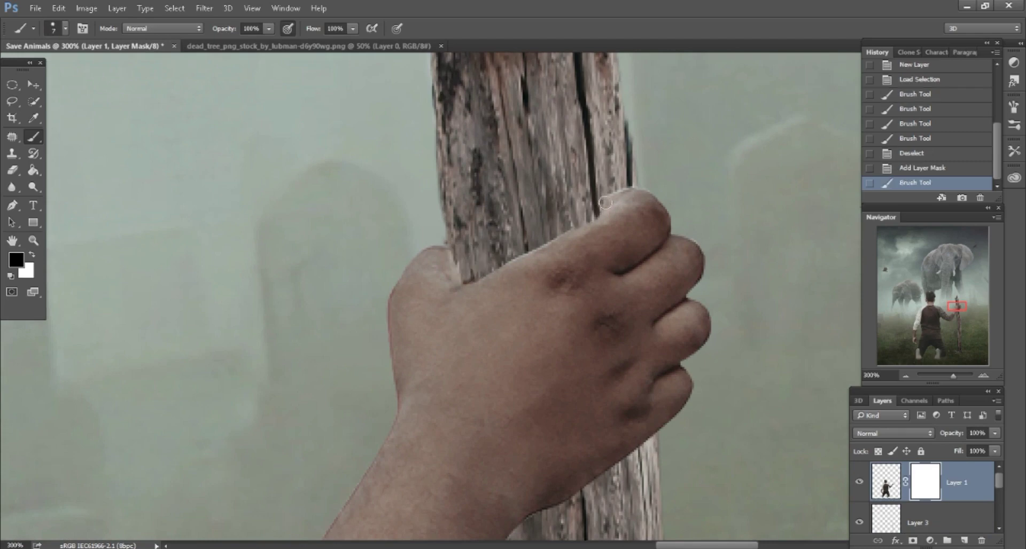
left_click_drag(580, 217, 530, 237)
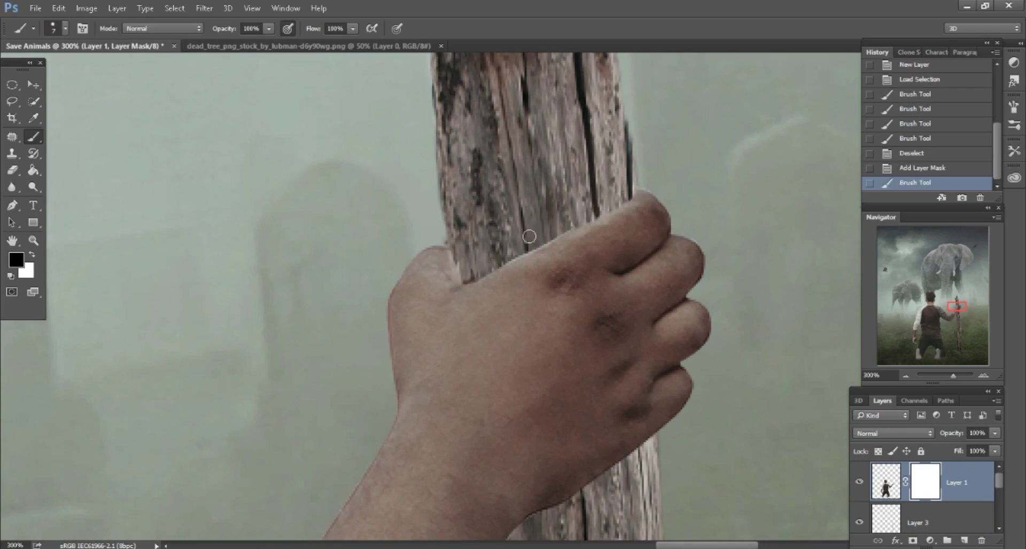
key("ctrl+minus")
key("ctrl+minus")
key("ctrl+minus")
key("ctrl+plus")
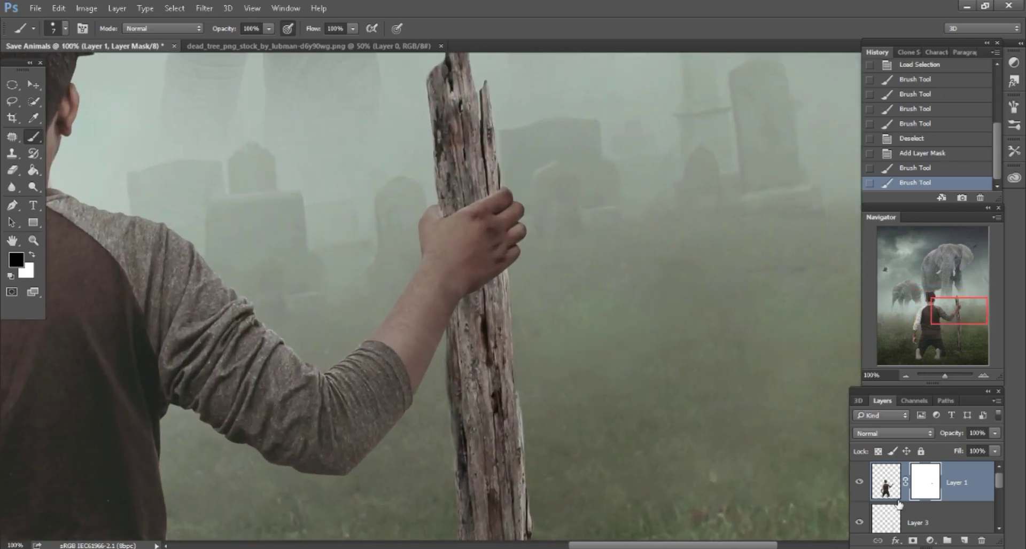
scroll(919, 492, "down", 1)
left_click(930, 483)
left_click(859, 483)
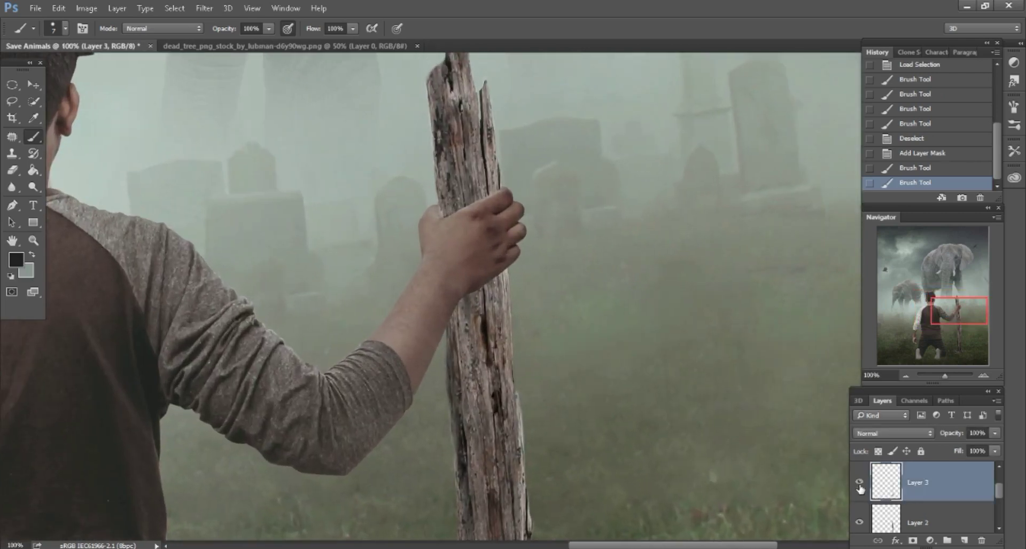
Reload the stick's outline and darken the stick under the wrist
left_click(883, 521, "ctrl")
key("ctrl+plus")
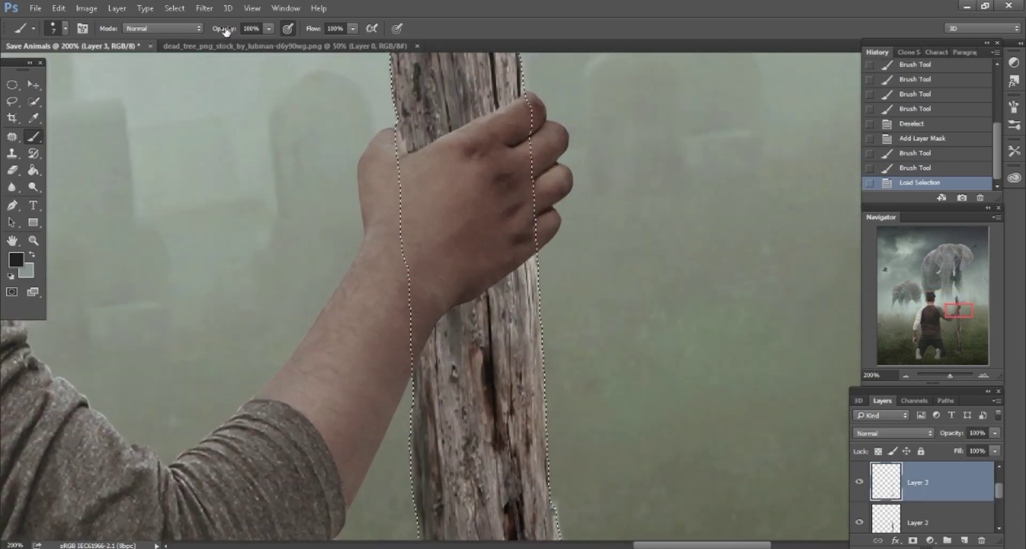
type("53")
right_click(354, 201)
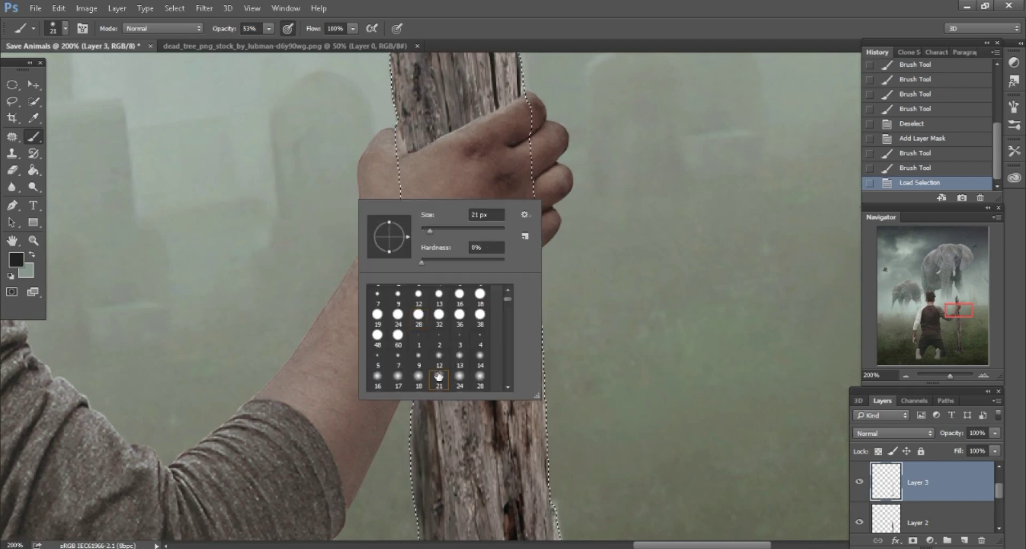
key("Return")
key("ctrl+plus")
key("bracketright")
key("bracketright")
key("bracketright")
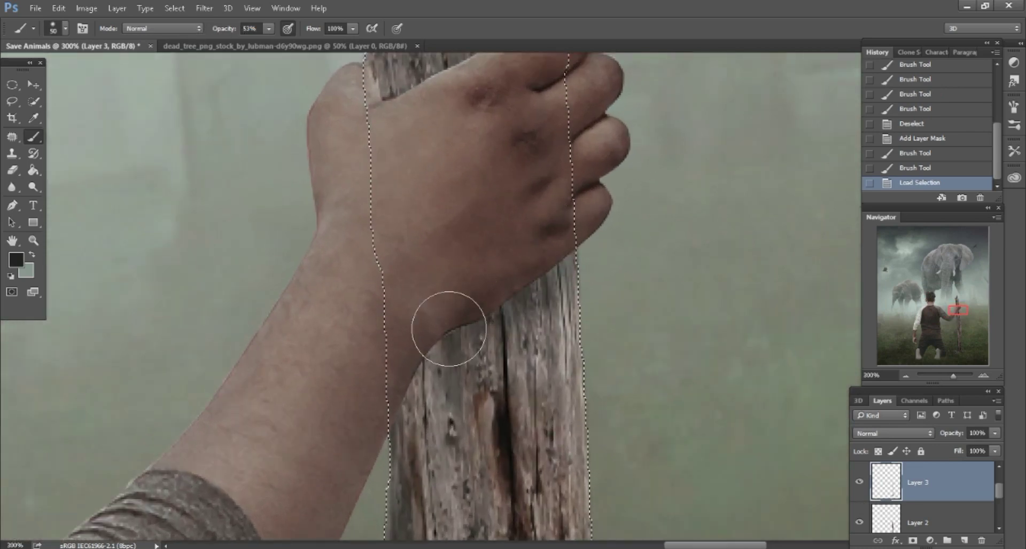
left_click_drag(449, 329, 377, 481)
key("bracketleft")
key("bracketleft")
key("bracketleft")
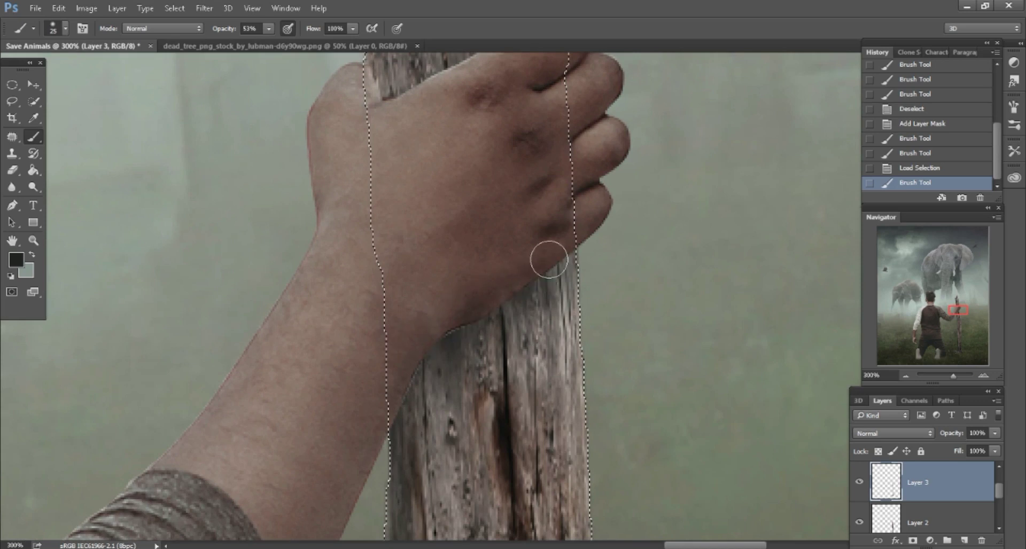
Shade the stick along the hand's edge and beside the knuckles
left_click_drag(549, 259, 575, 230)
left_click_drag(417, 363, 393, 403)
scroll(470, 231, "up", 5)
key("bracketright")
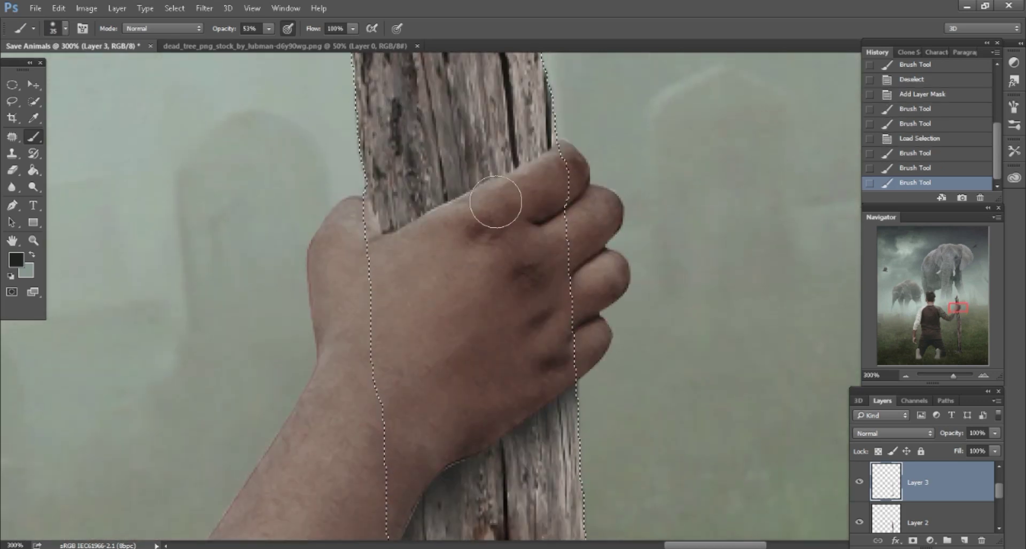
left_click_drag(374, 221, 374, 278)
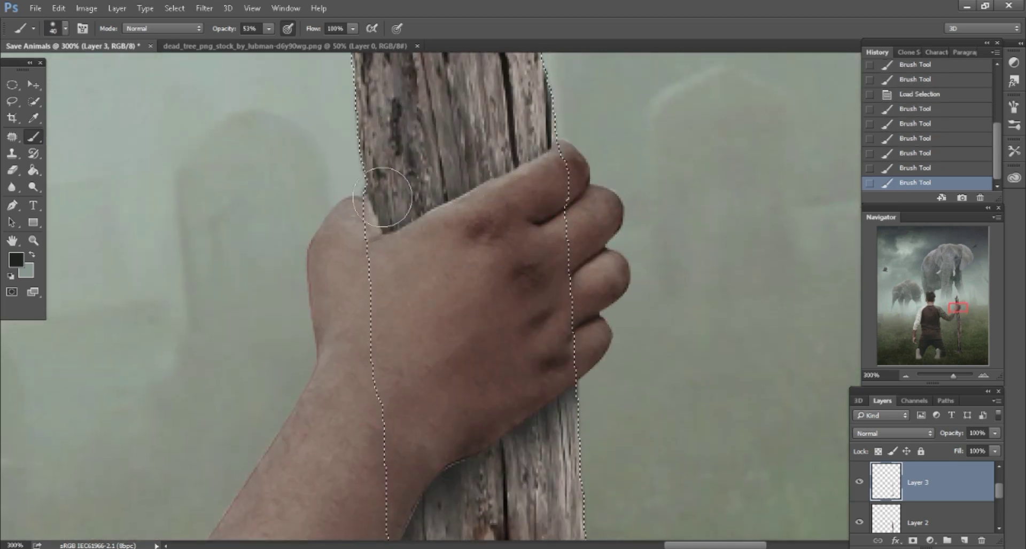
key("bracketright")
key("bracketright")
left_click_drag(561, 155, 572, 171)
key("bracketright")
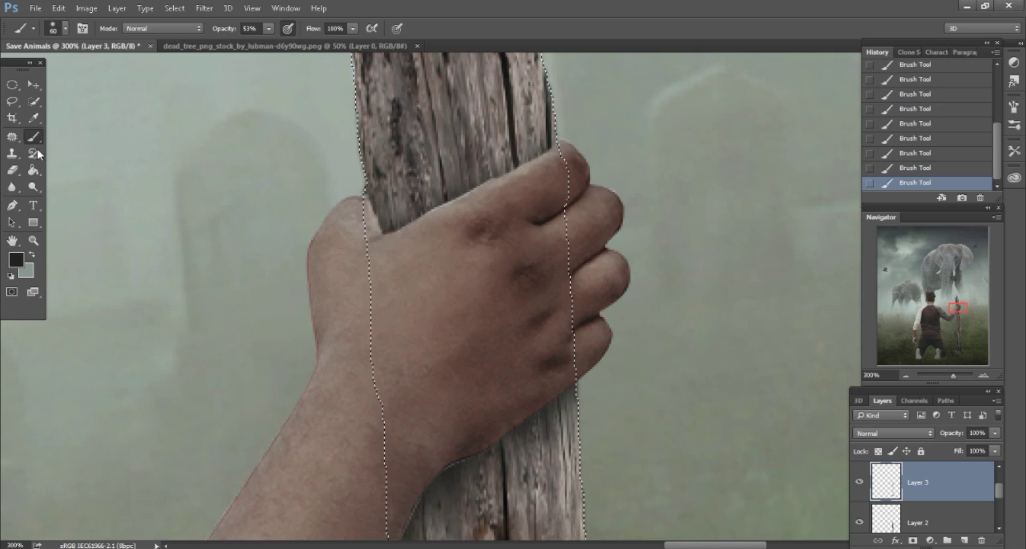
Deselect with the Lasso tool active and zoom out to review the kneeling figure
left_click(13, 102)
key("ctrl+d")
key("ctrl+minus")
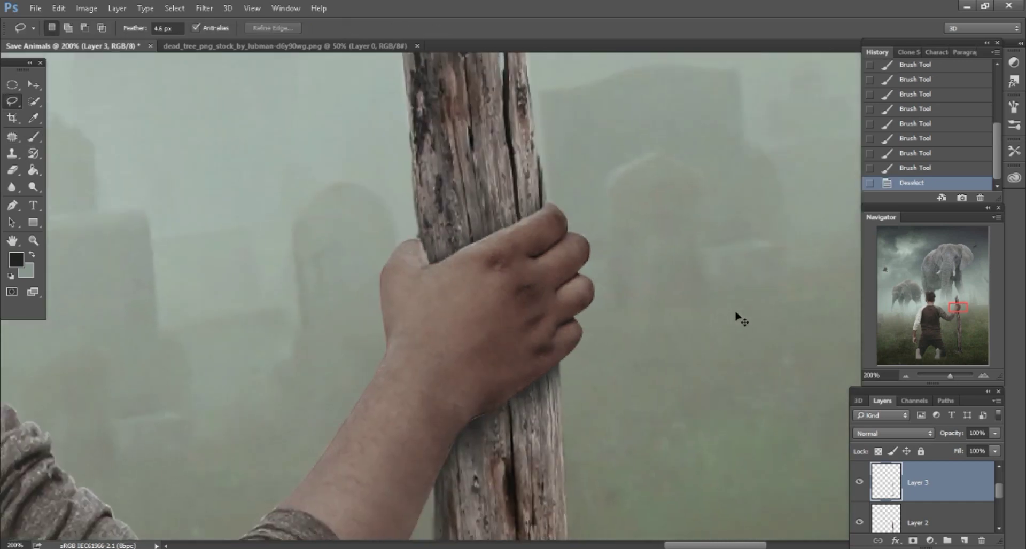
key("ctrl+minus")
key("ctrl+minus")
key("ctrl+minus")
key("ctrl+minus")
key("ctrl+minus")
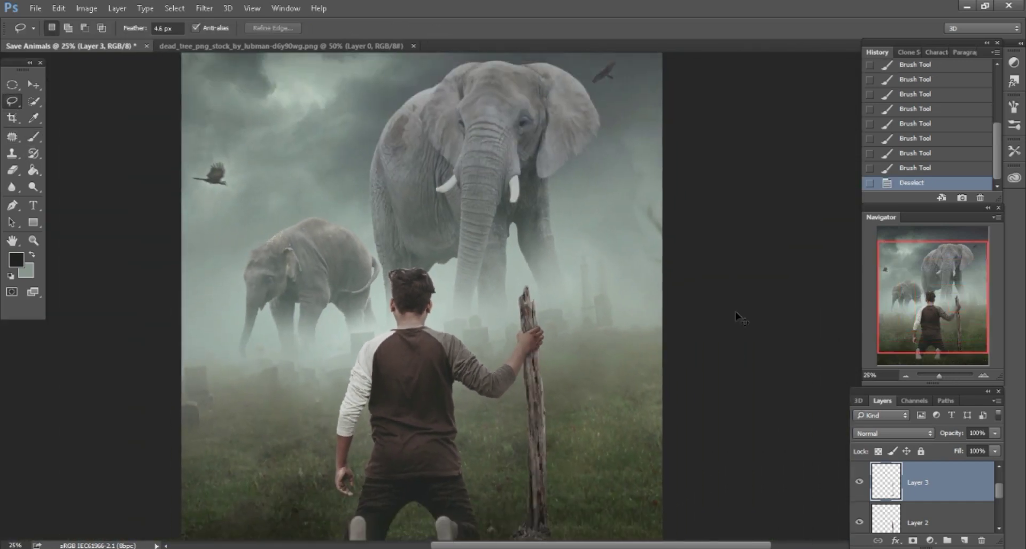
key("ctrl+plus")
Merge Layer 3 down into Layer 2 and add a layer mask to the stick layer
scroll(746, 297, "down", 5)
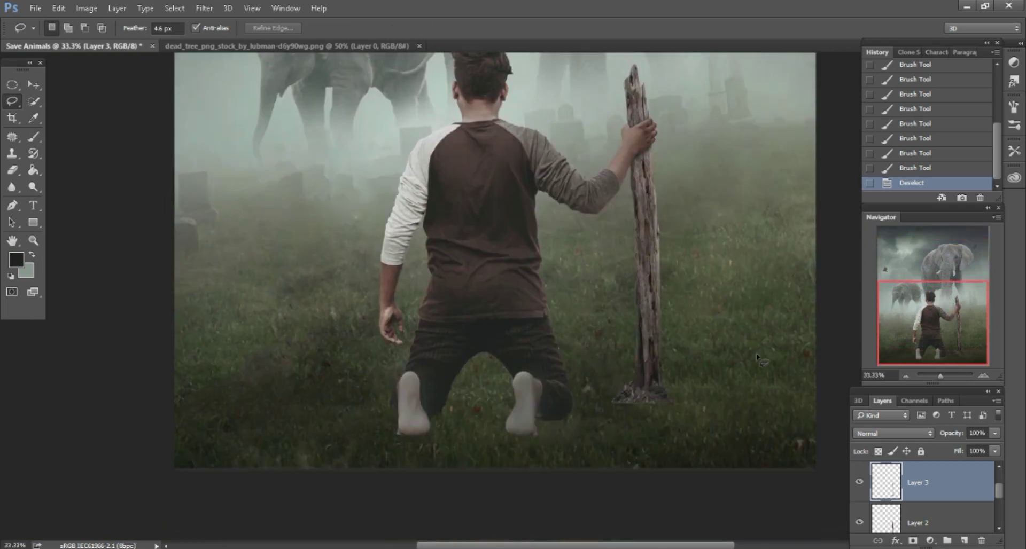
right_click(949, 493)
left_click(810, 364)
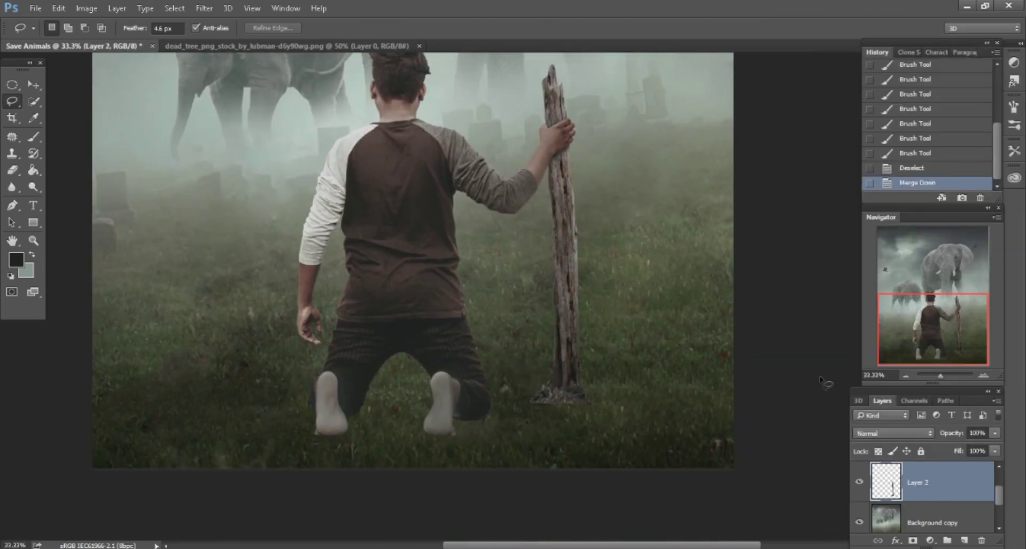
left_click(914, 540)
Paint black on the stick mask with a 72% opacity brush to blend the stump into grass
key("ctrl+plus")
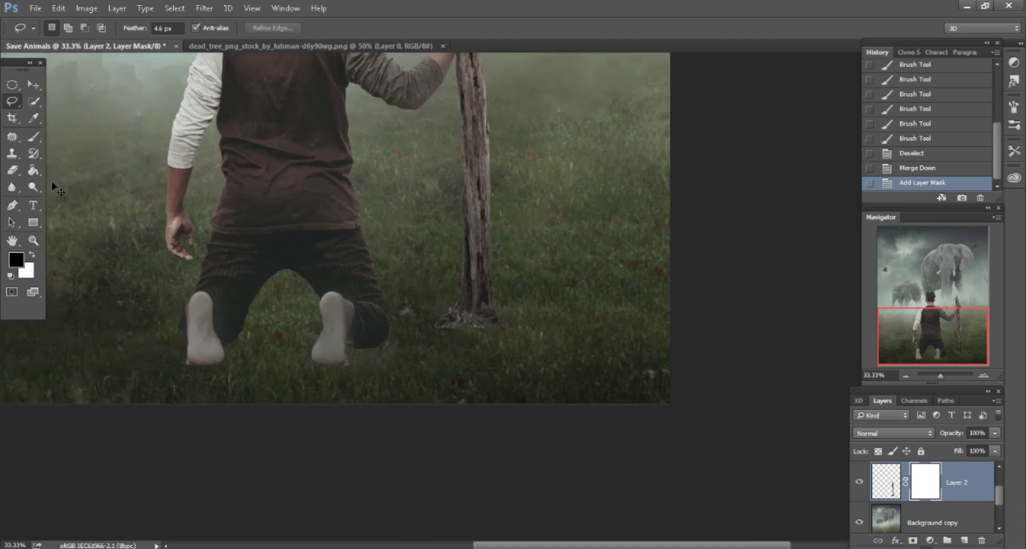
left_click(33, 138)
scroll(427, 283, "down", 2)
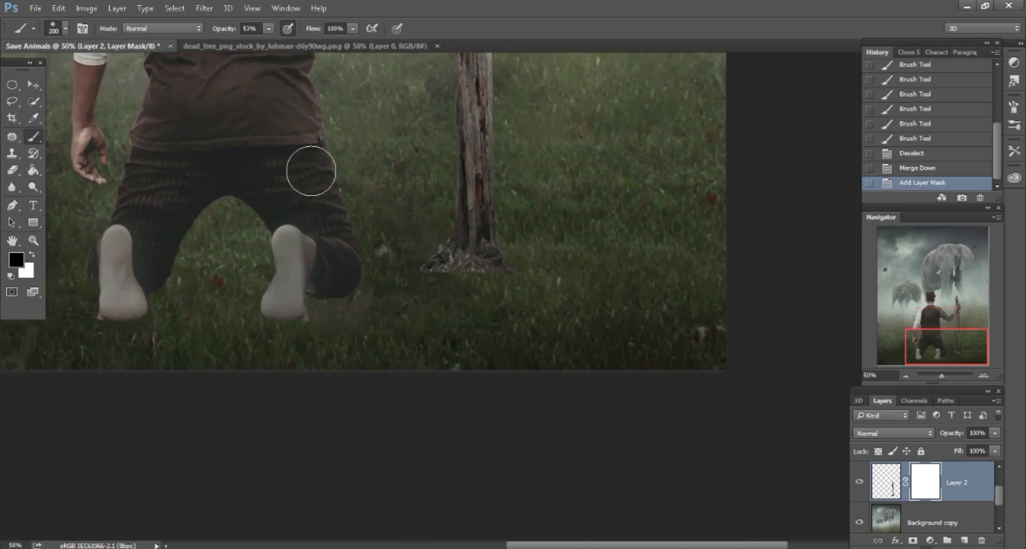
key("7")
key("2")
key("ctrl+plus")
key("]")
key("]")
mouse_move(504, 298)
left_mouse_down()
mouse_move(538, 297)
mouse_move(421, 288)
mouse_move(446, 331)
mouse_move(530, 322)
left_mouse_up()
On Layer 1's mask, fade the bottoms of both feet into the grass with a 400/300 brush
scroll(531, 322, "left", 3)
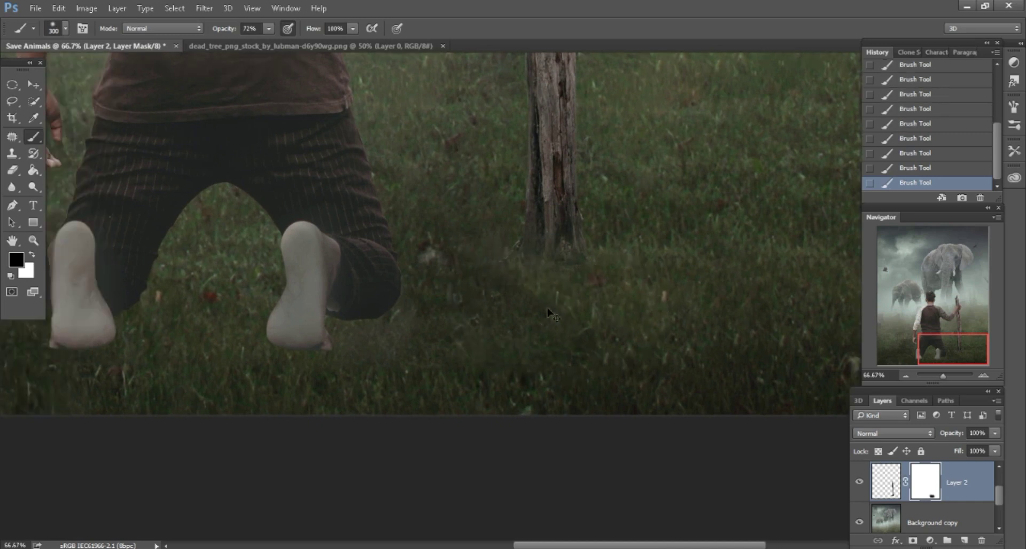
scroll(931, 501, "up", 1)
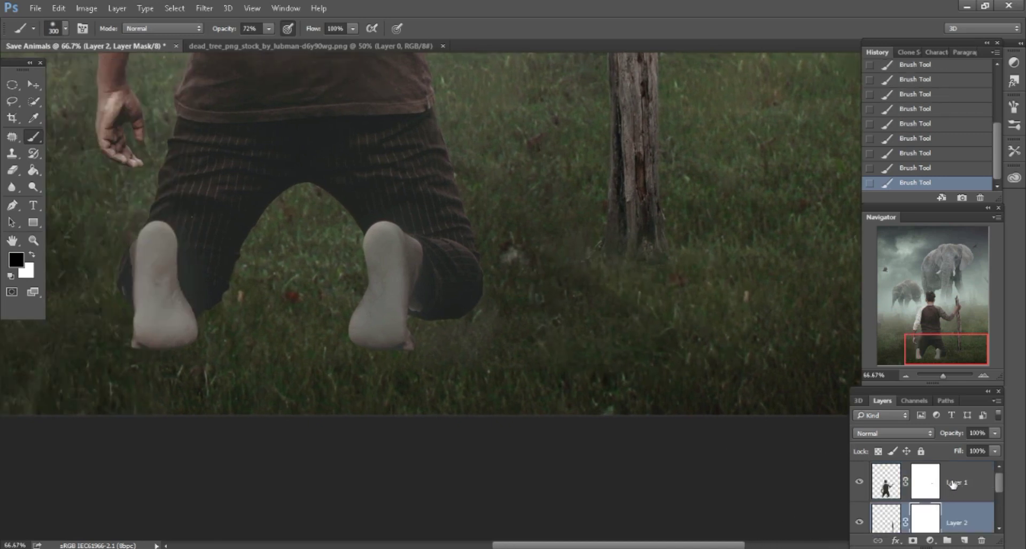
left_click(930, 484)
scroll(508, 387, "left", 2)
key("bracketright")
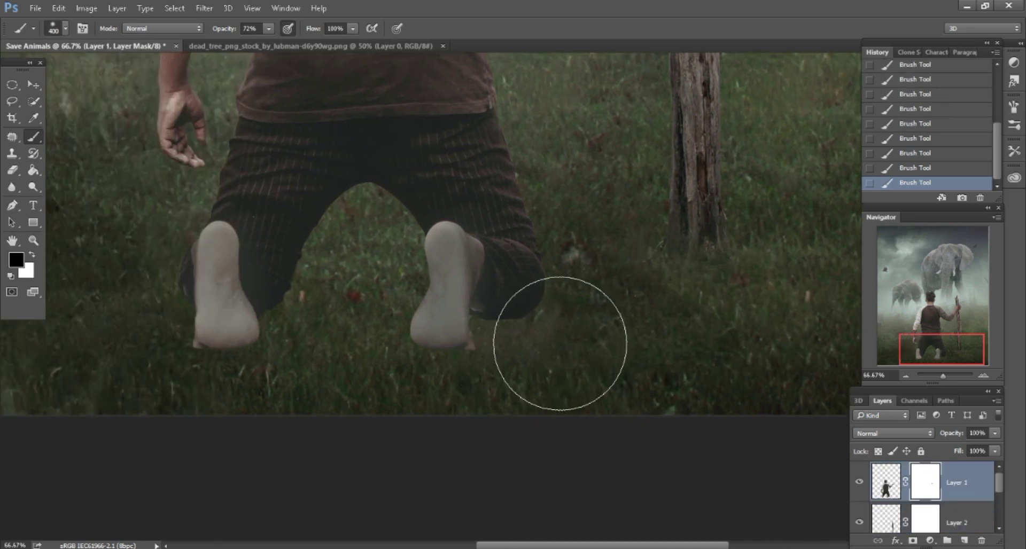
key("bracketright")
key("bracketright")
key("bracketright")
left_click_drag(476, 373, 417, 355)
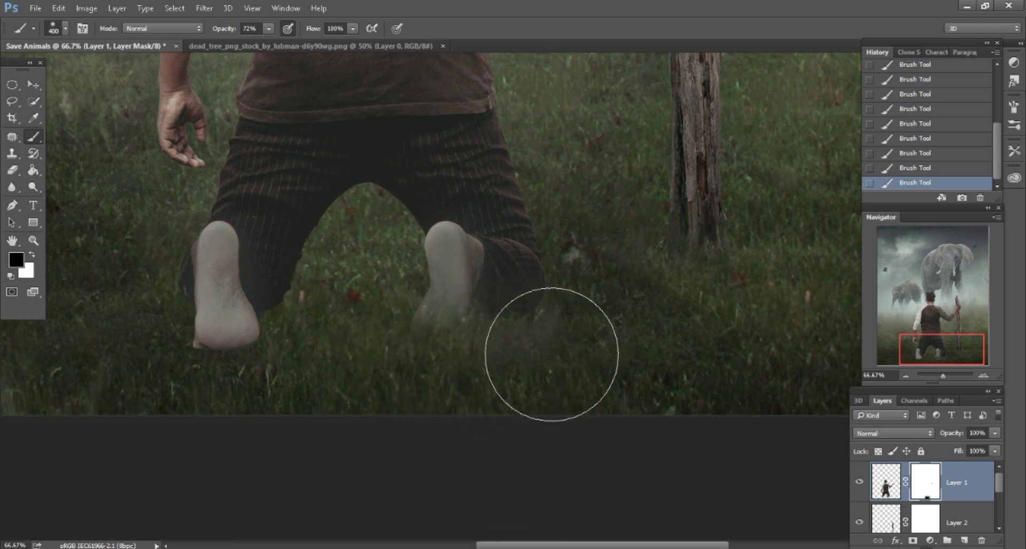
key("bracketleft")
mouse_move(218, 367)
left_mouse_down()
mouse_move(158, 328)
mouse_move(297, 337)
left_mouse_up()
key("bracketleft")
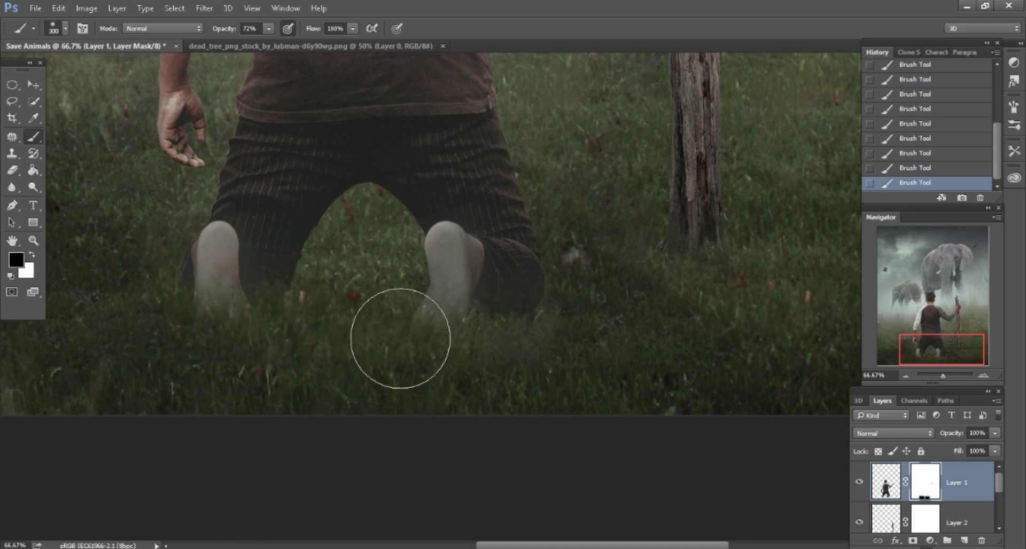
scroll(732, 374, "down", 2)
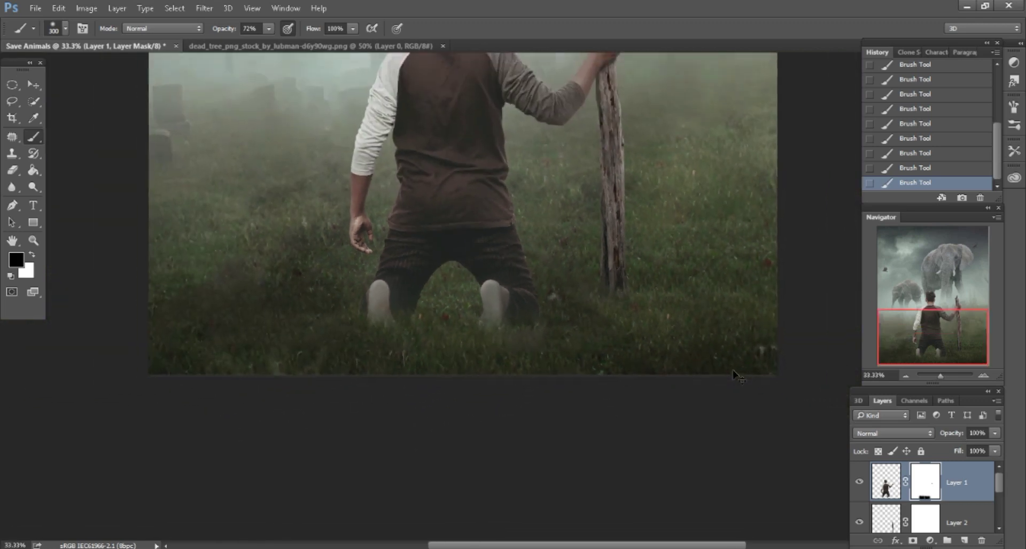
scroll(735, 375, "down", 2)
Add a new Screen-blend layer above the Background copy layer
scroll(635, 377, "up", 1)
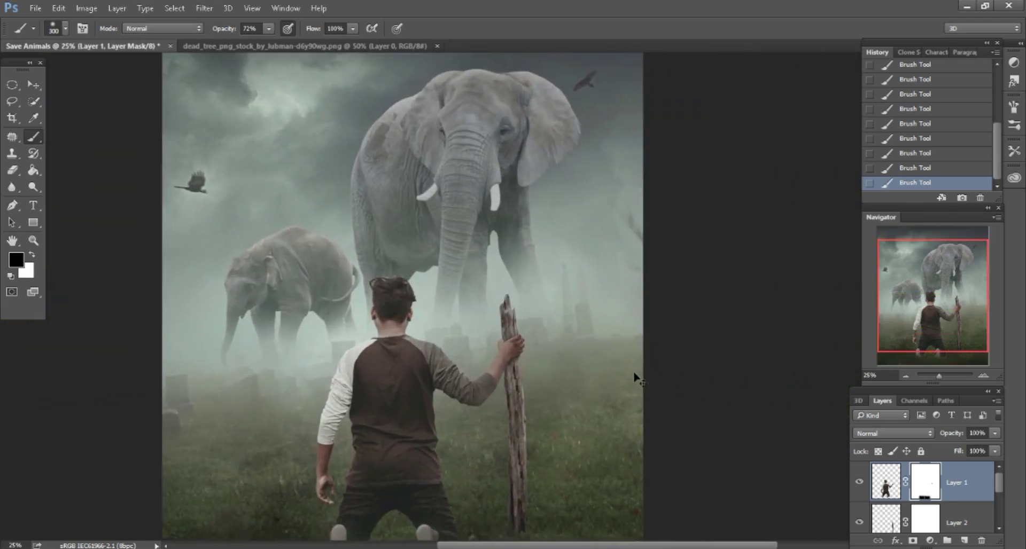
scroll(634, 372, "up", 1)
left_click_drag(939, 320, 939, 312)
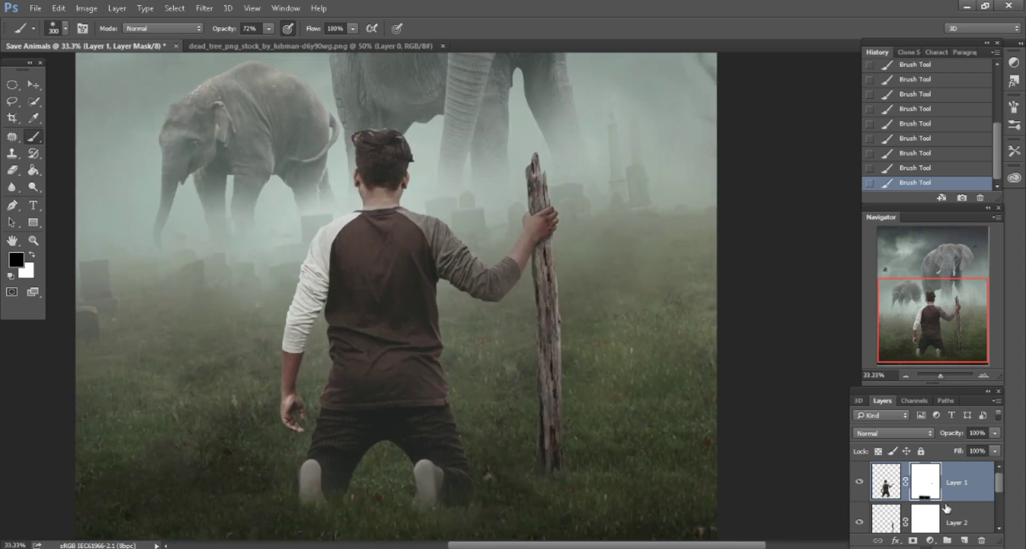
scroll(947, 508, "down", 1)
left_click(961, 529)
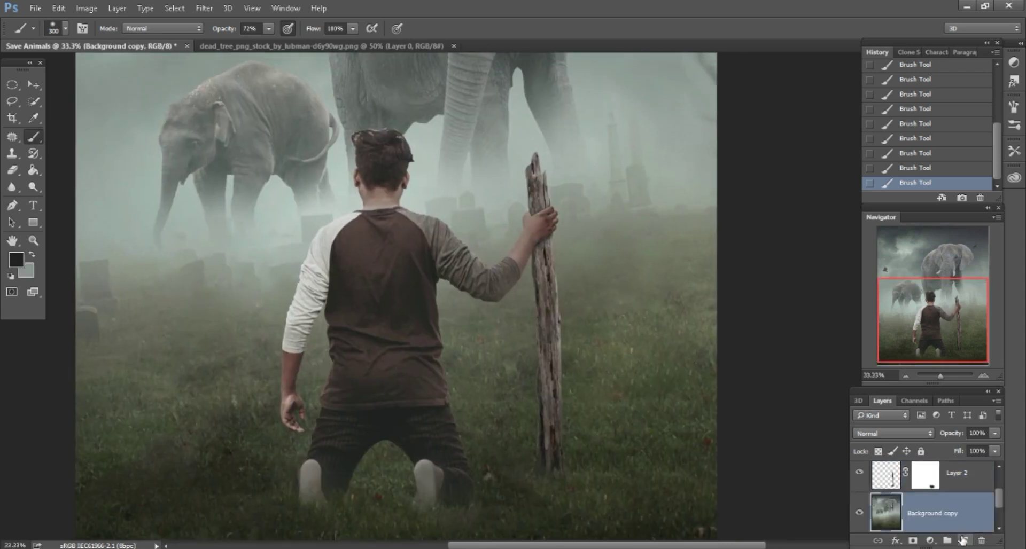
left_click(962, 541)
left_click(882, 434)
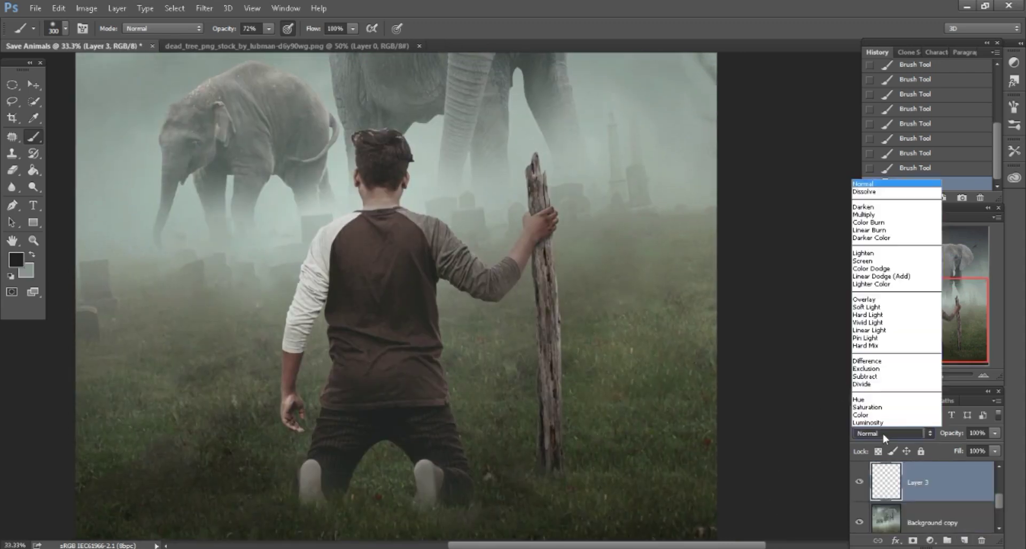
Sample a light grey-green and paint soft fog around the boy with a 1000-1200 brush
left_click(23, 261)
left_click(432, 175)
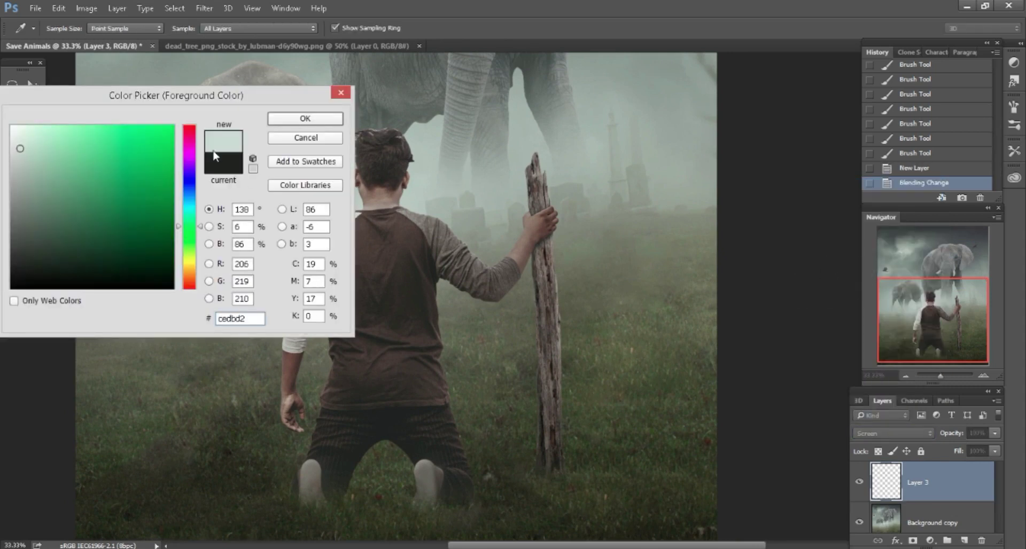
left_click(286, 120)
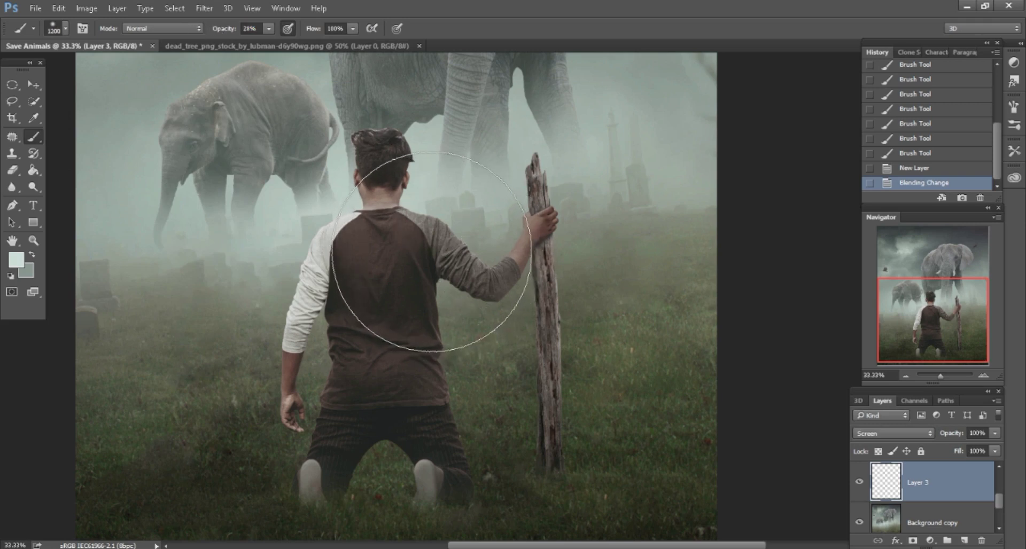
mouse_move(428, 251)
left_mouse_down()
mouse_move(481, 210)
mouse_move(395, 153)
mouse_move(319, 160)
left_mouse_up()
key("]")
key("]")
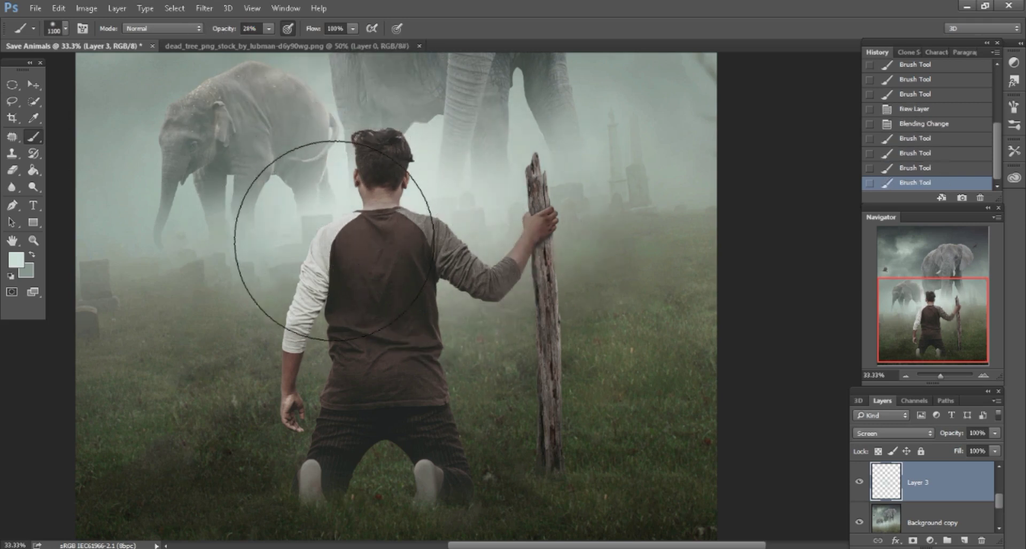
key("[")
mouse_move(344, 309)
left_mouse_down()
mouse_move(341, 277)
mouse_move(529, 298)
mouse_move(344, 286)
left_mouse_up()
key("[")
left_click_drag(290, 317, 412, 321)
scroll(412, 320, "up", 2)
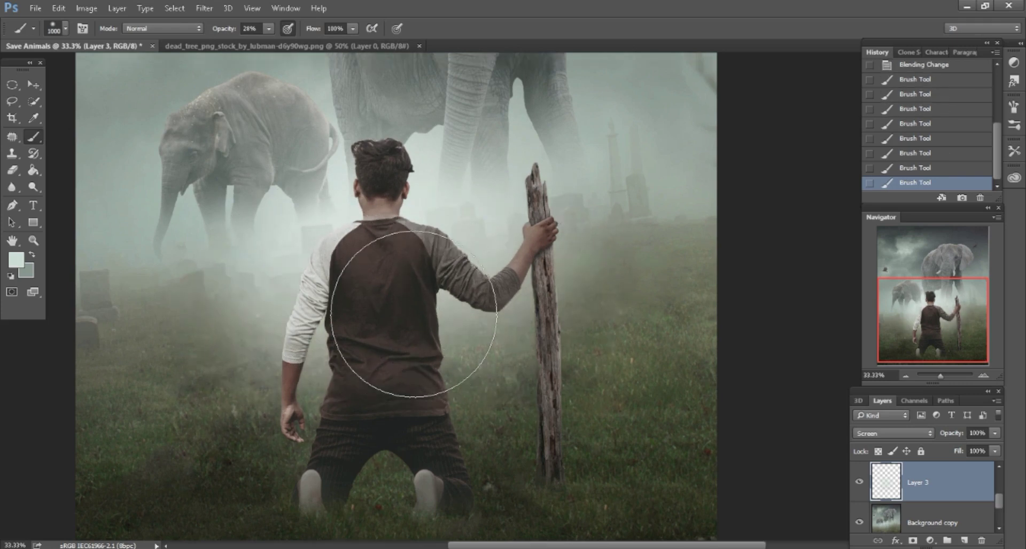
key("ctrl+minus")
Close the dead_tree image and bring the wooden plank PNG into the Save Animals poster
left_click(39, 88)
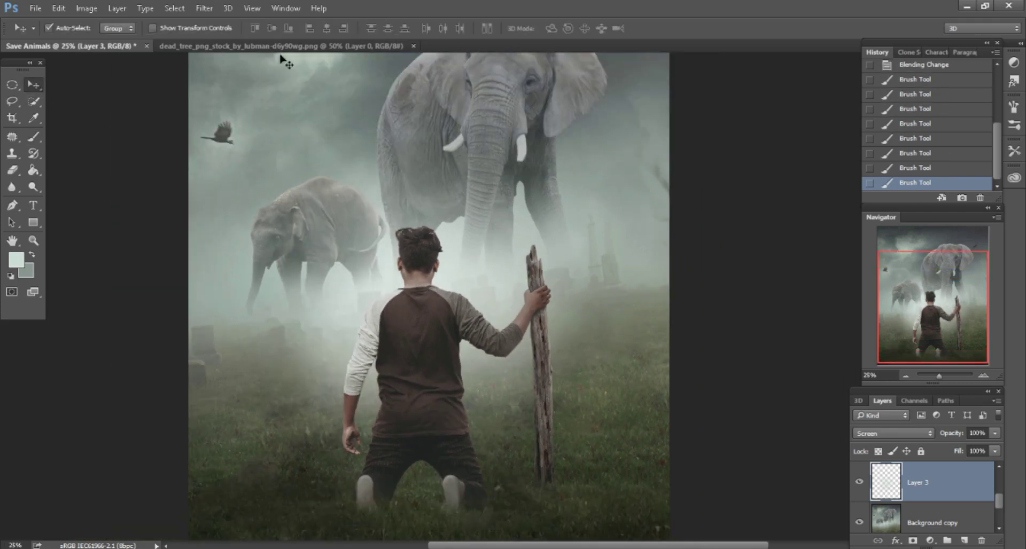
left_click(281, 46)
left_click(413, 46)
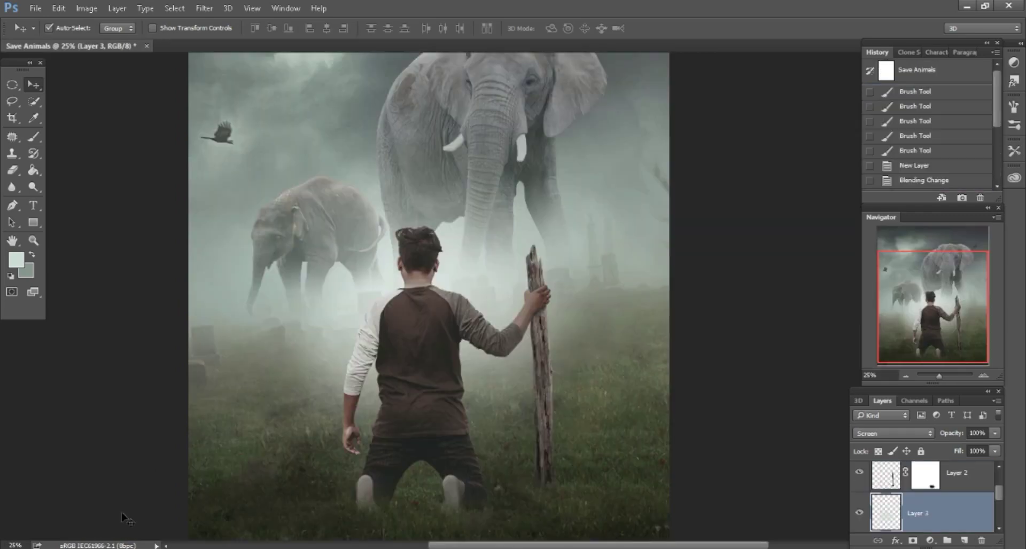
key("alt+Tab")
mouse_move(642, 91)
left_mouse_down()
mouse_move(544, 353)
mouse_move(698, 40)
left_mouse_up()
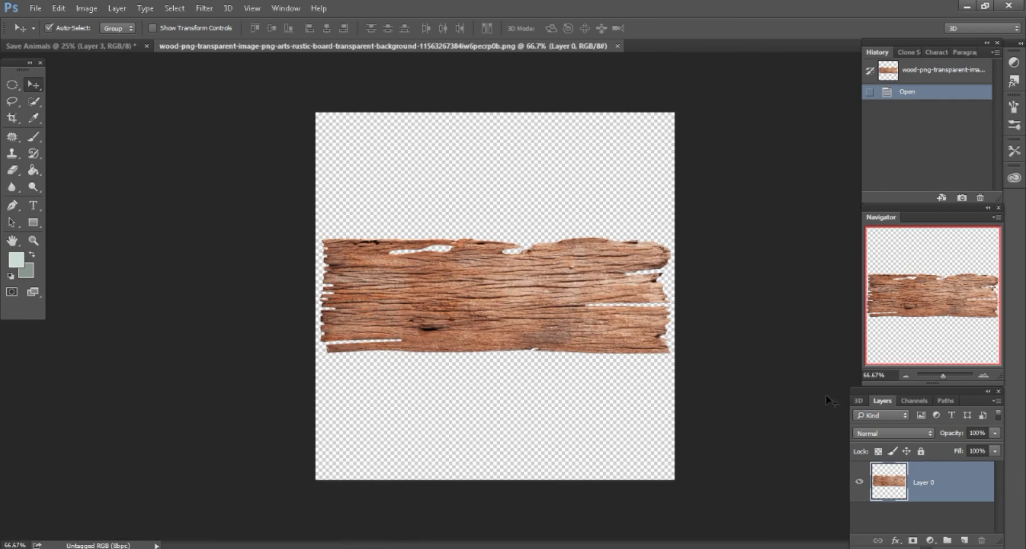
left_click_drag(891, 503, 500, 209)
Tint the plank grey by painting within its selection on a Color-blend layer, then deselect
key("ctrl+plus")
key("ctrl+plus")
key("ctrl+plus")
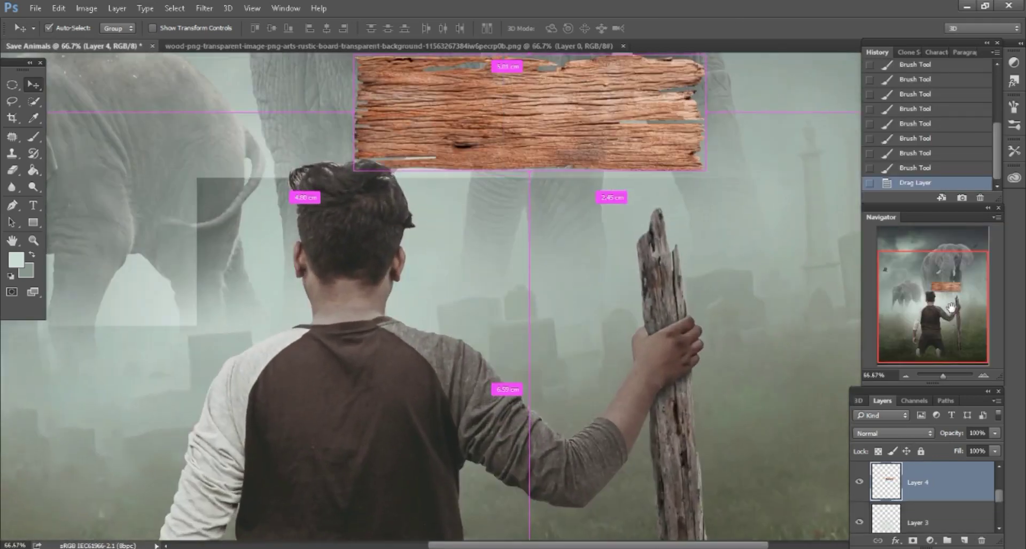
scroll(687, 335, "up", 3)
scroll(687, 335, "up", 2)
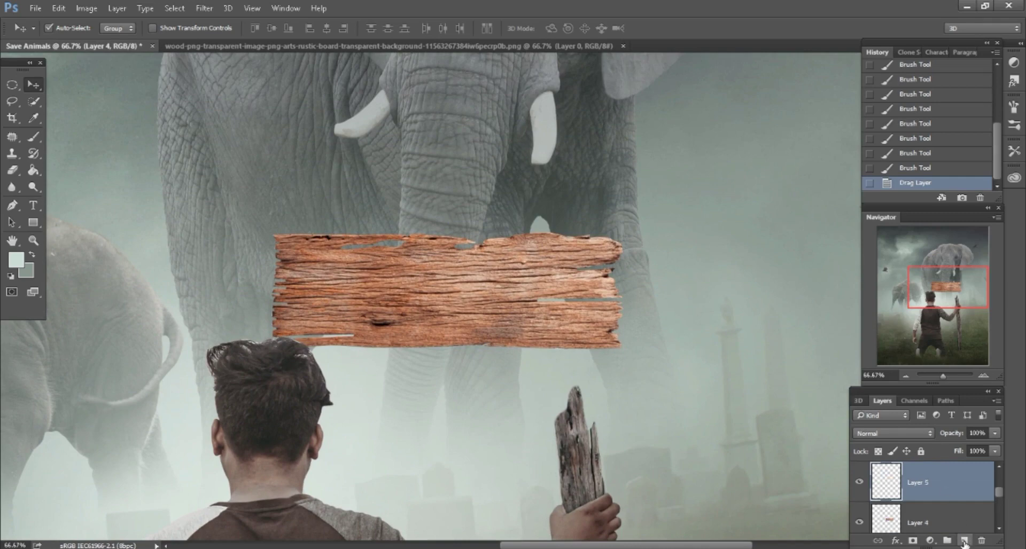
left_click(889, 525, "ctrl")
left_click(883, 434)
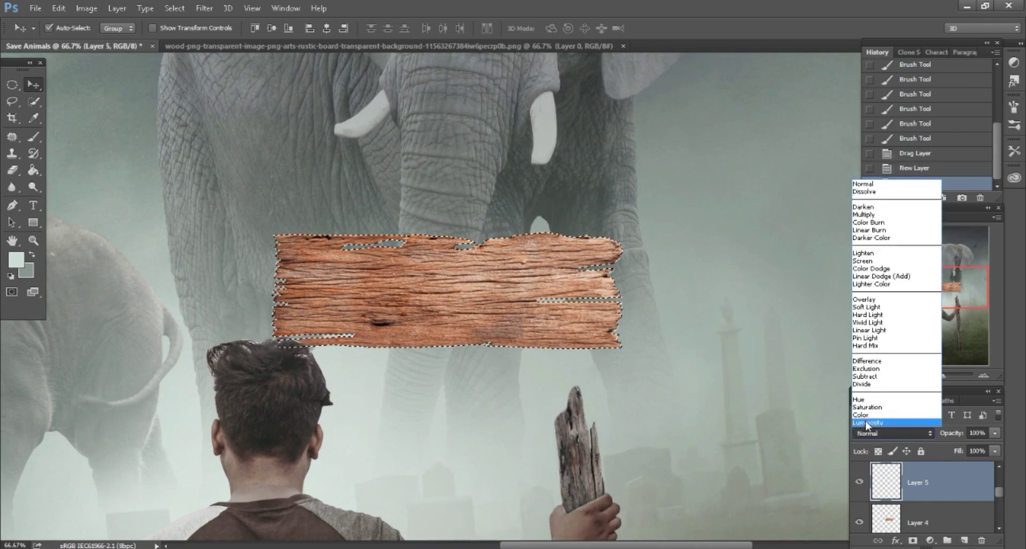
left_click(17, 260)
left_click(282, 124)
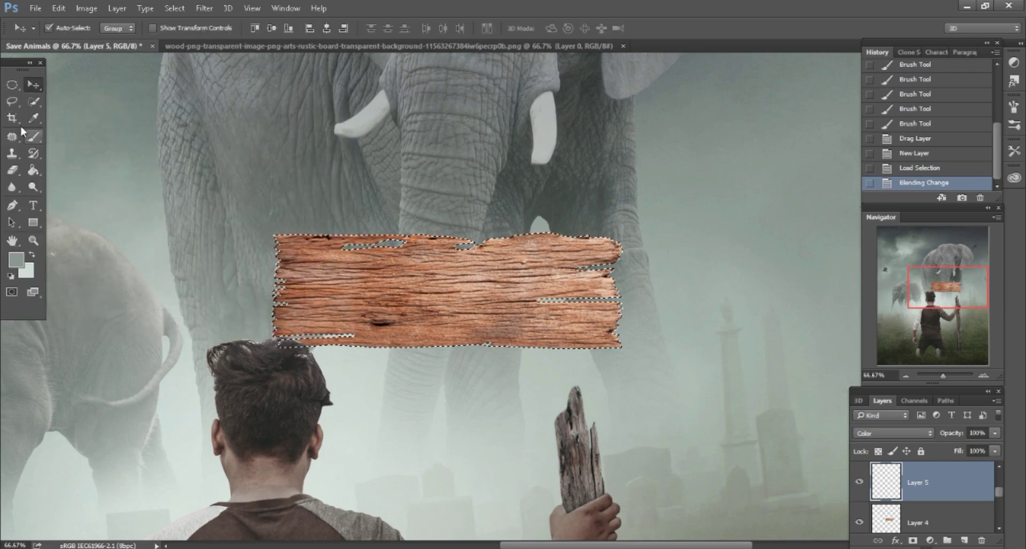
mouse_move(395, 214)
left_mouse_down()
mouse_move(449, 267)
mouse_move(256, 366)
left_mouse_up()
key("l")
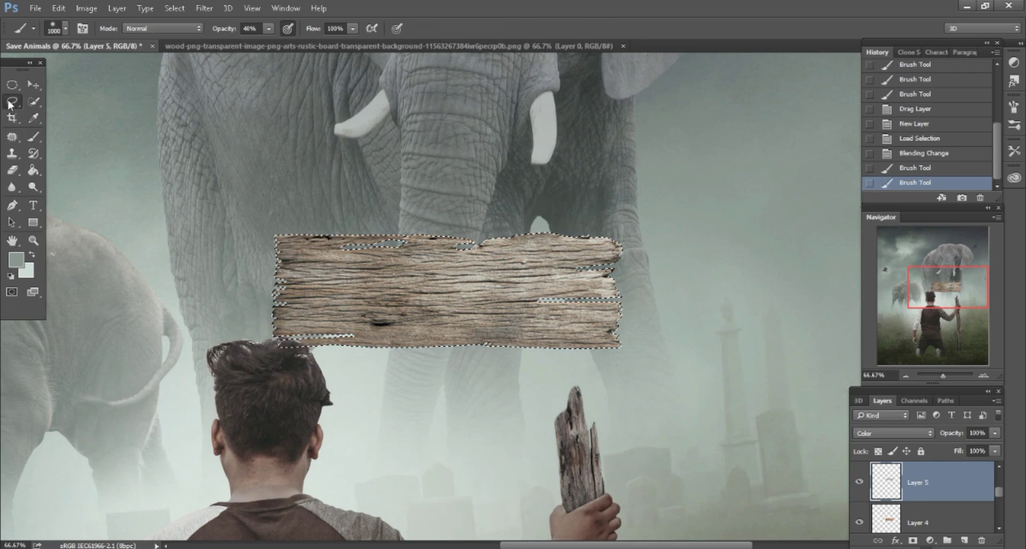
key("ctrl+d")
Darken the plank with soft black paint on a new layer inside its outline, then deselect
left_click(949, 521)
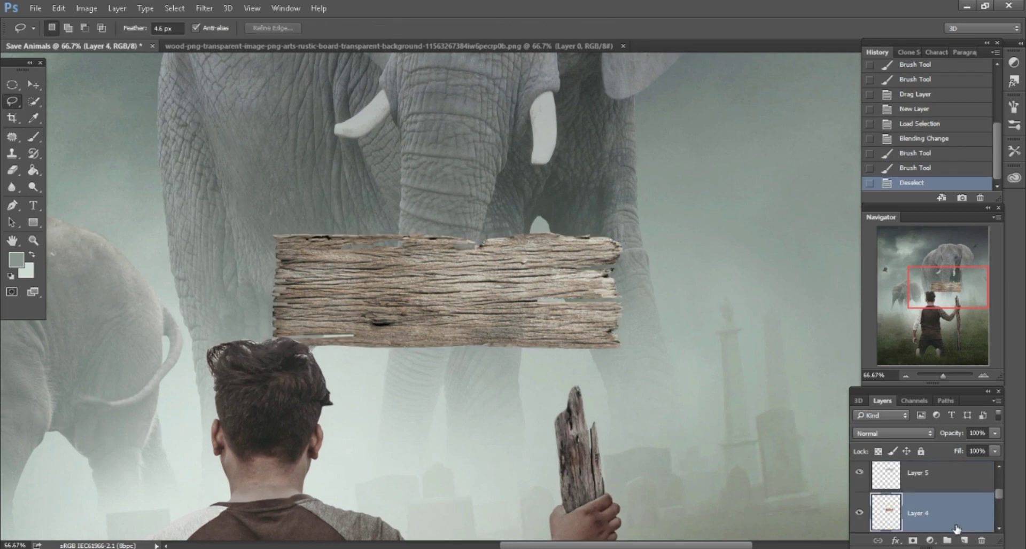
left_click(964, 540)
left_click(894, 523, "ctrl")
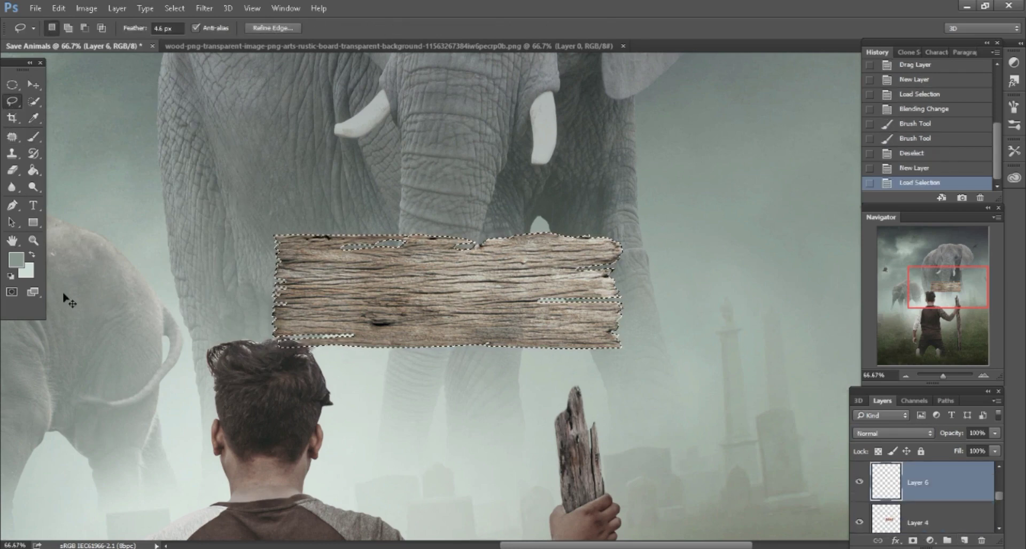
left_click(16, 260)
left_click(11, 288)
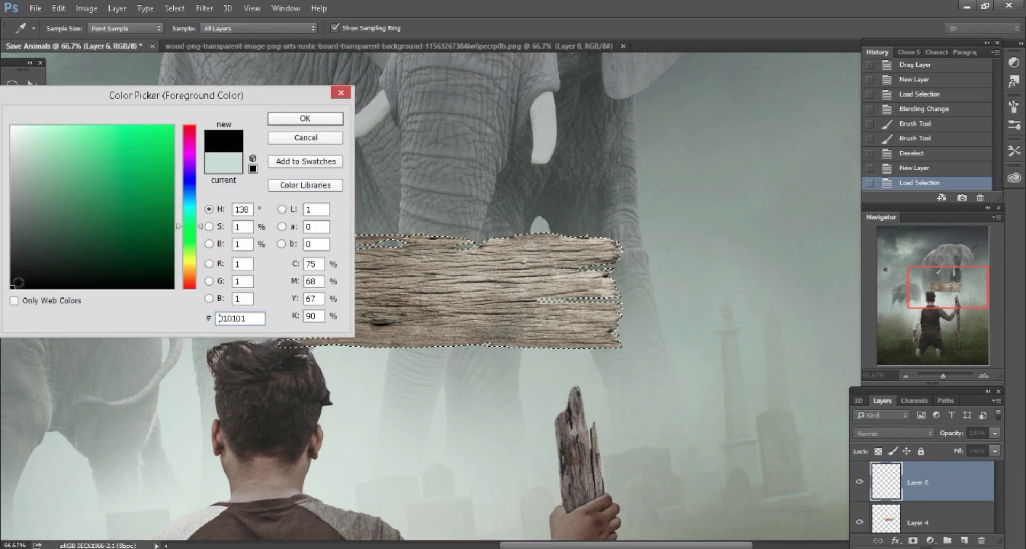
left_click(292, 119)
key("b")
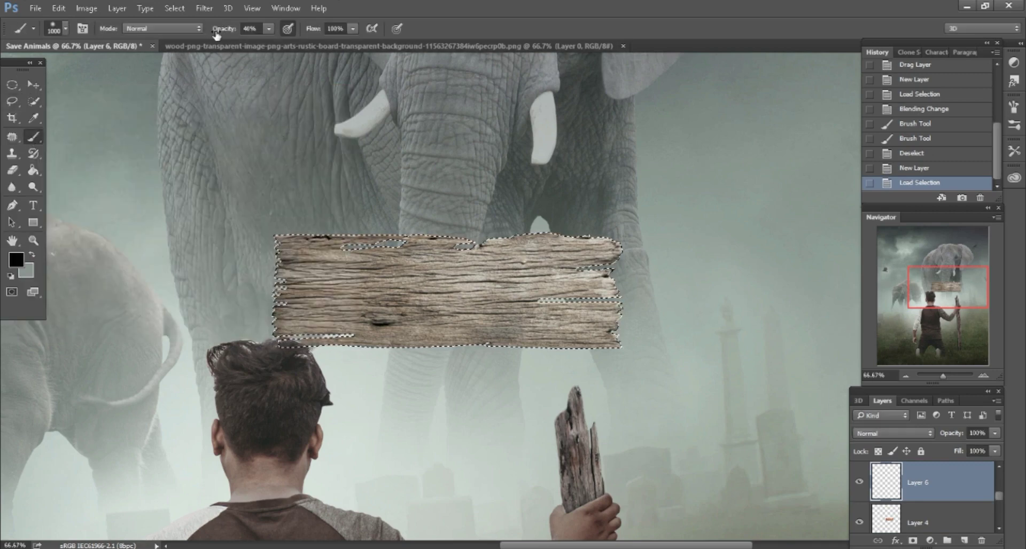
key("bracketleft")
left_click_drag(300, 267, 587, 256)
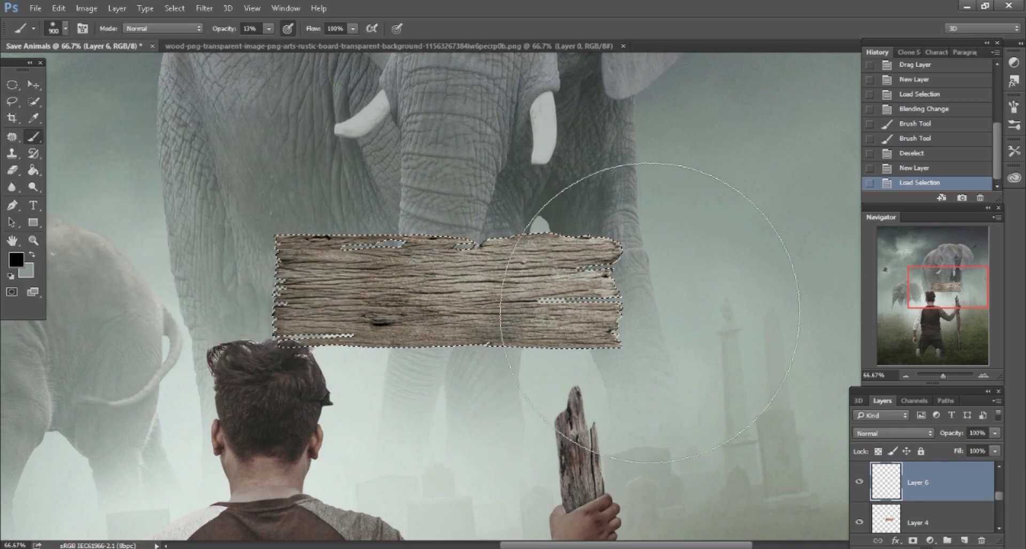
key("l")
key("ctrl+d")
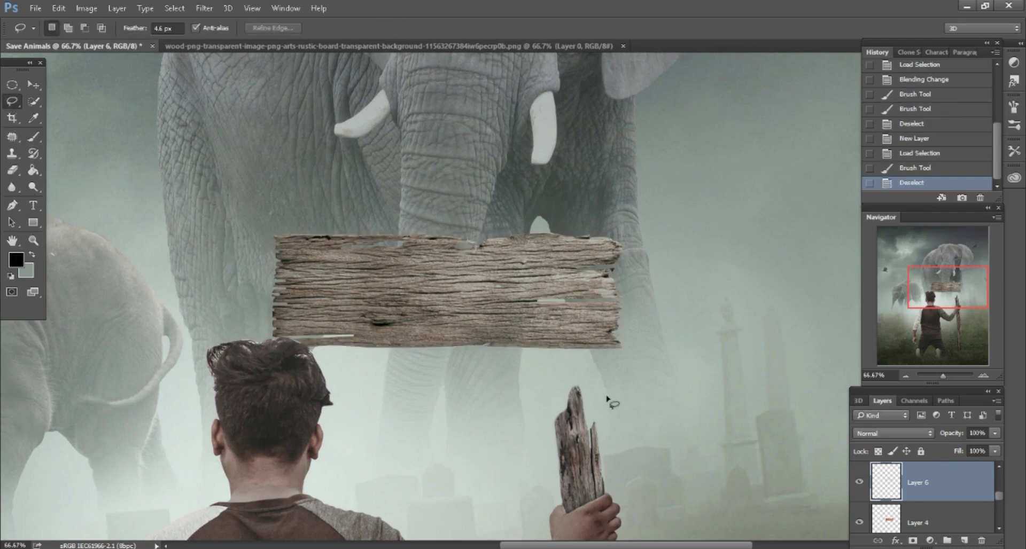
Merge the shading and grey layers down into Layer 4 and convert it to a smart object
right_click(942, 480)
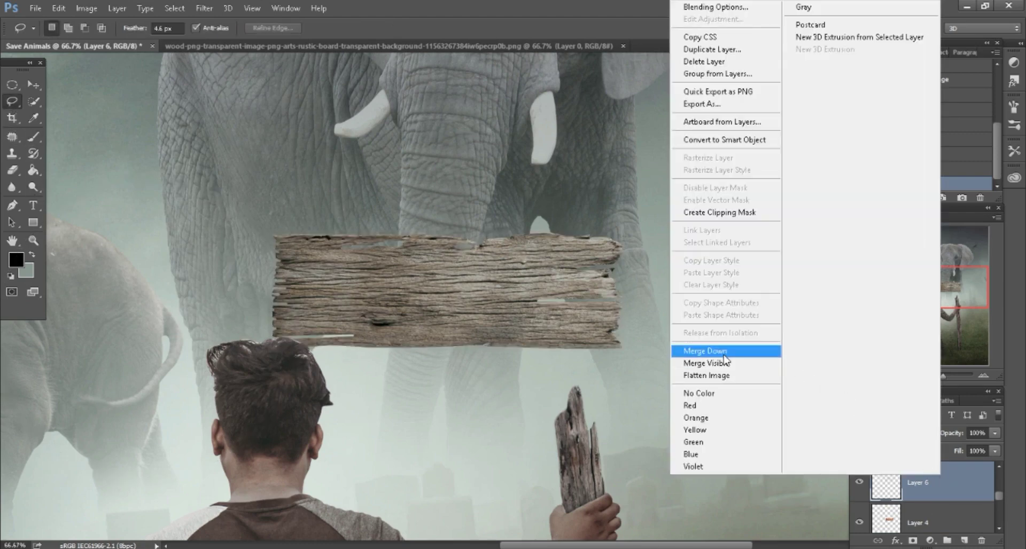
left_click(695, 352)
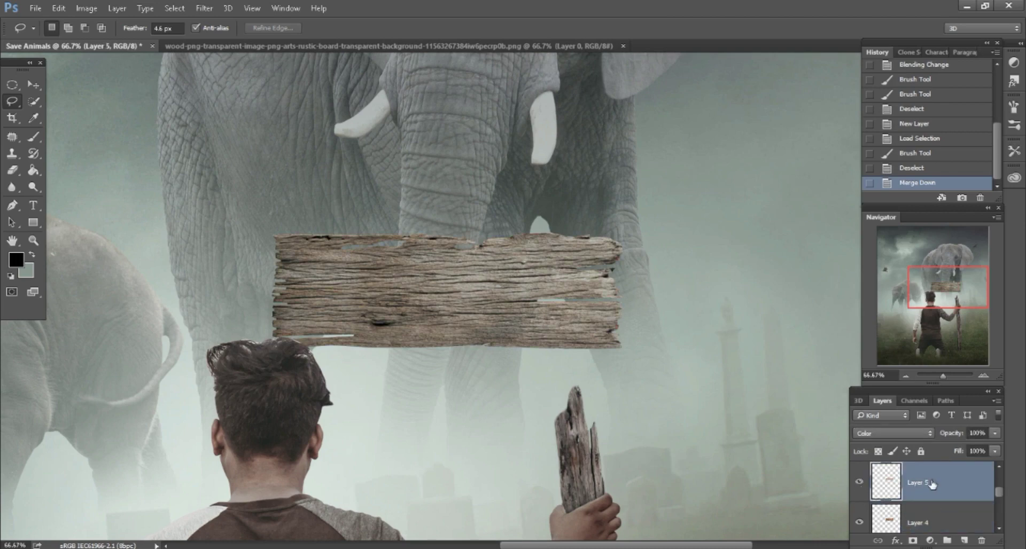
right_click(931, 483)
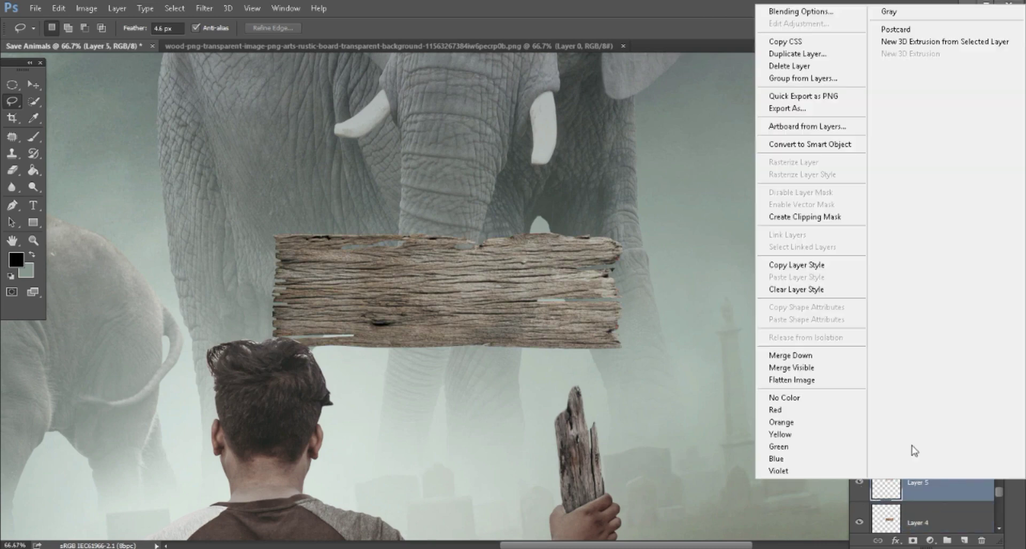
left_click(811, 354)
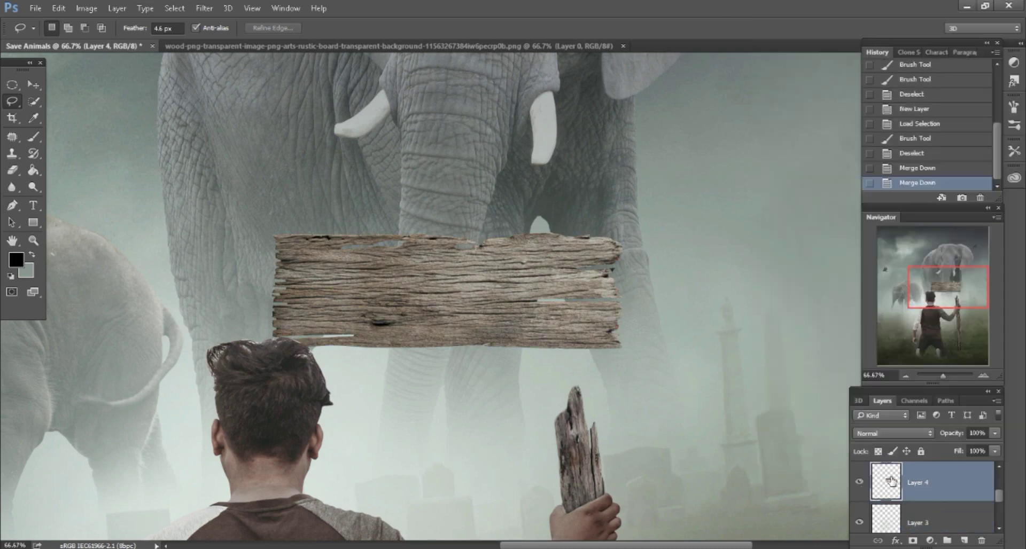
right_click(947, 483)
left_click(835, 142)
left_click(33, 84)
Free Transform the board: scale it up, rotate -2.26°, and move it onto the stick's top
left_click_drag(636, 222, 604, 222)
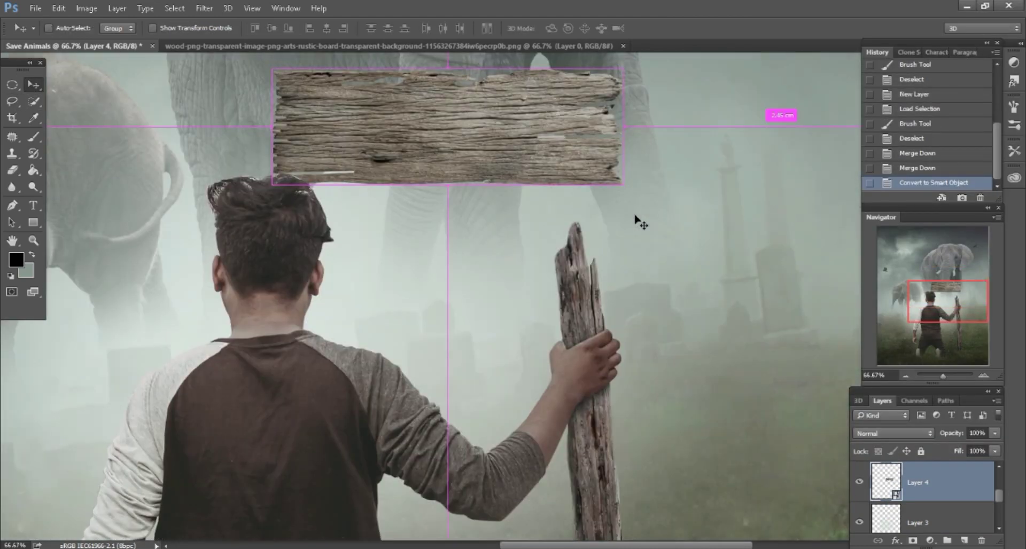
key("ctrl+minus")
left_click(48, 27)
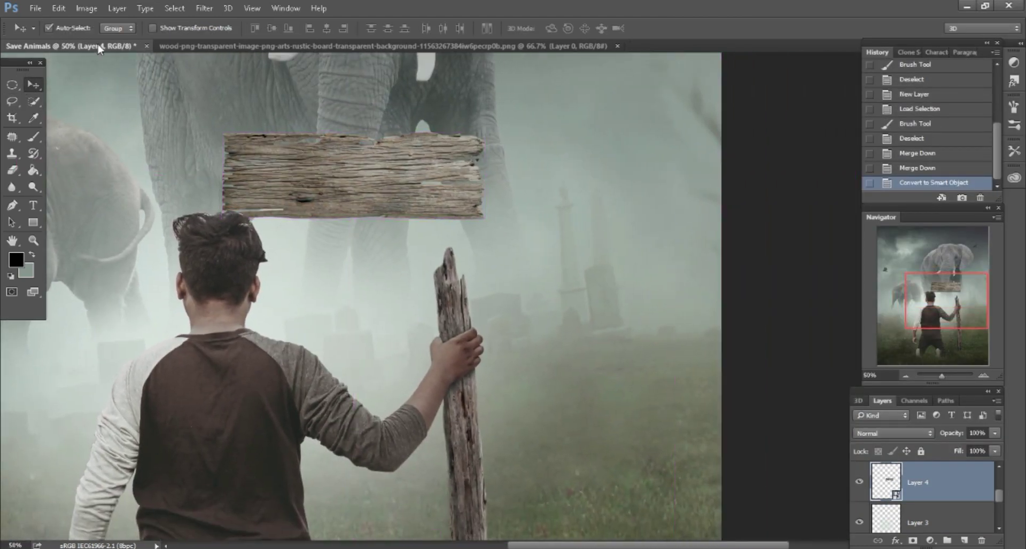
left_click(59, 8)
left_click(64, 257)
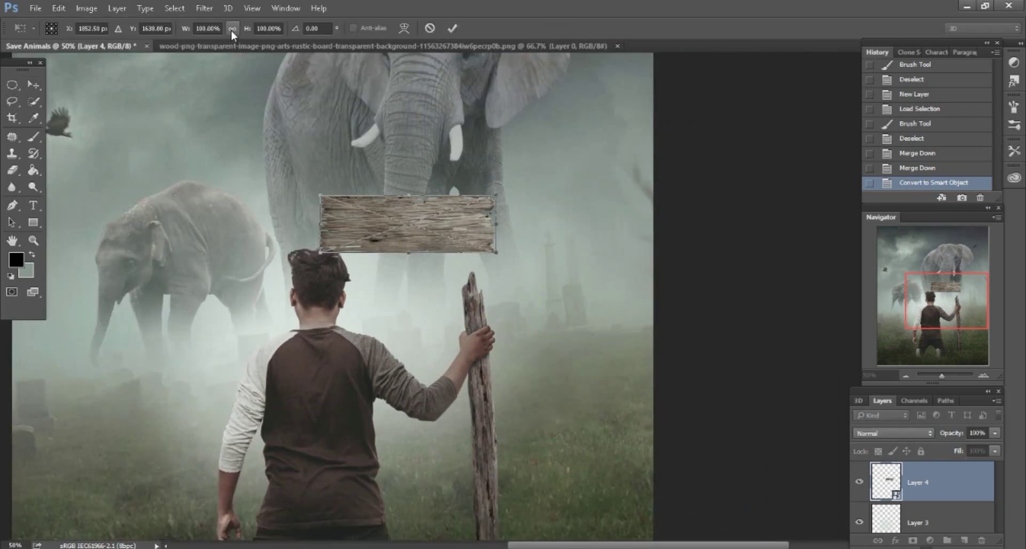
key("ctrl+minus")
type("140")
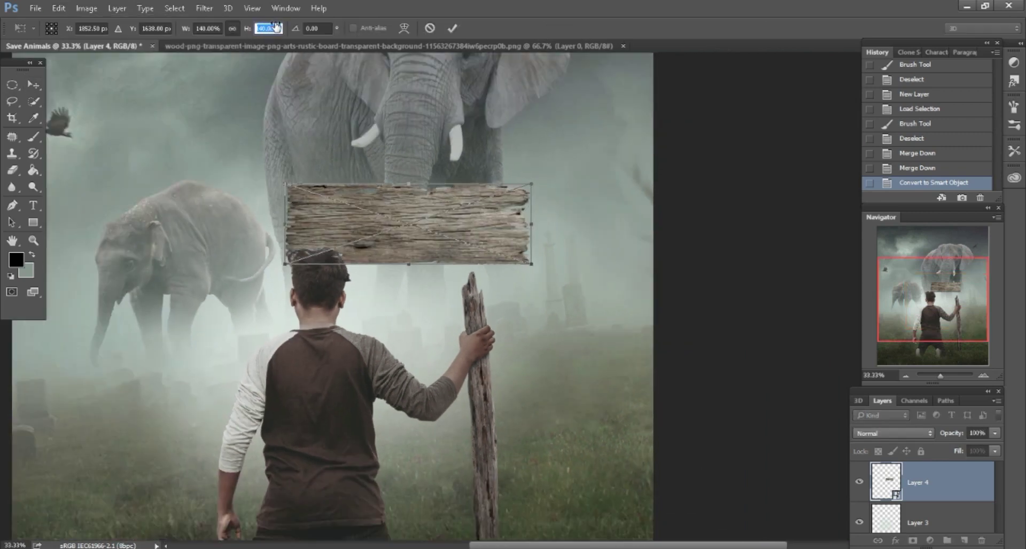
left_click_drag(249, 30, 281, 28)
key("ctrl+plus")
left_click_drag(586, 341, 600, 339)
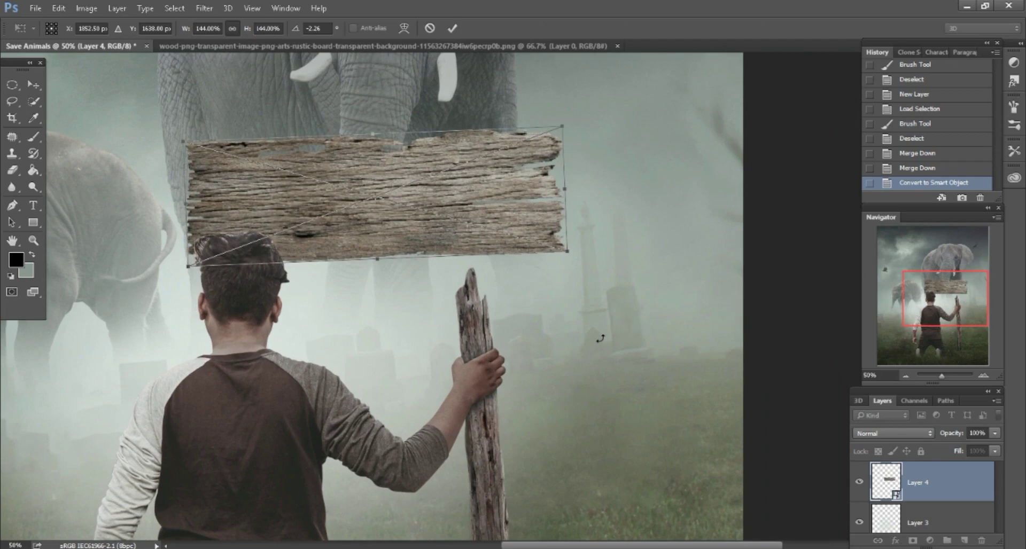
mouse_move(407, 233)
left_mouse_down()
mouse_move(583, 303)
mouse_move(557, 303)
left_mouse_up()
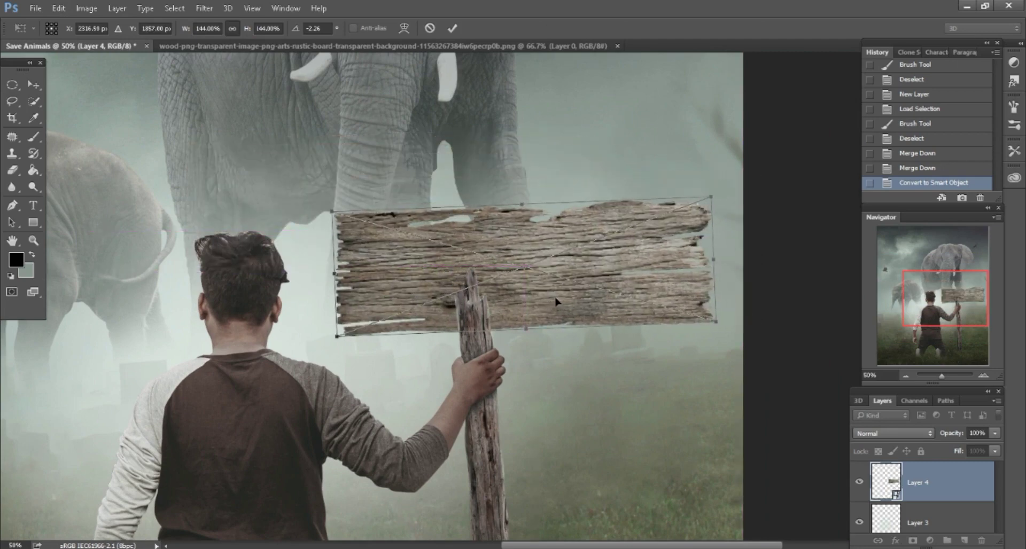
Reduce the board to 117%, apply, nudge it right, and stack it above the stick layer
scroll(556, 303, "down", 1)
key("ctrl+plus")
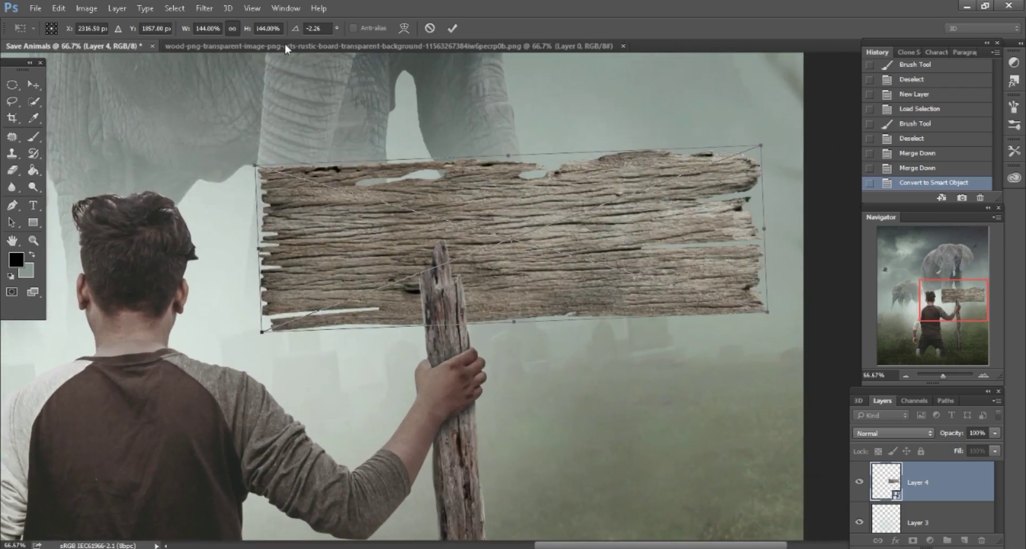
key("Down")
key("Down")
key("Down")
key("Down")
key("Down")
key("Down")
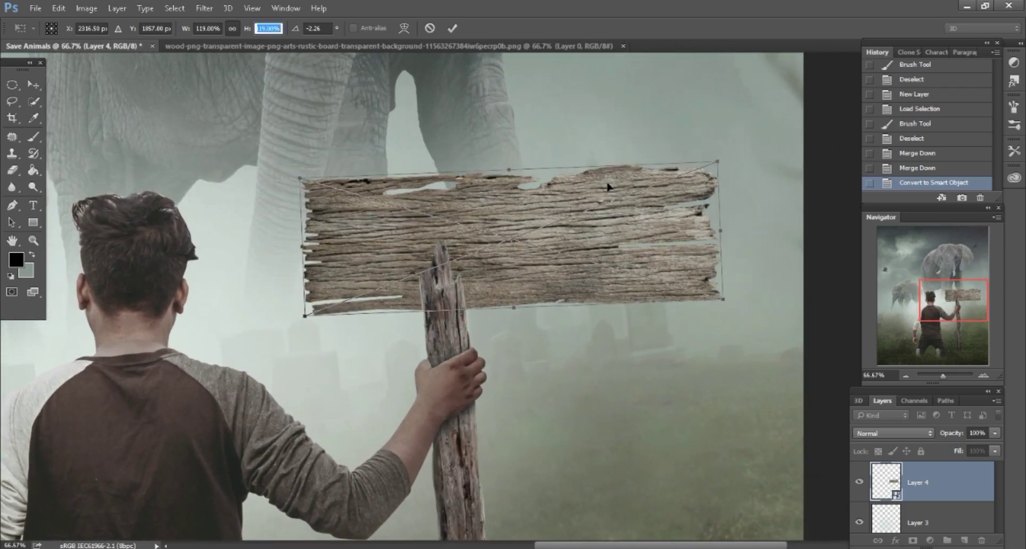
key("Down")
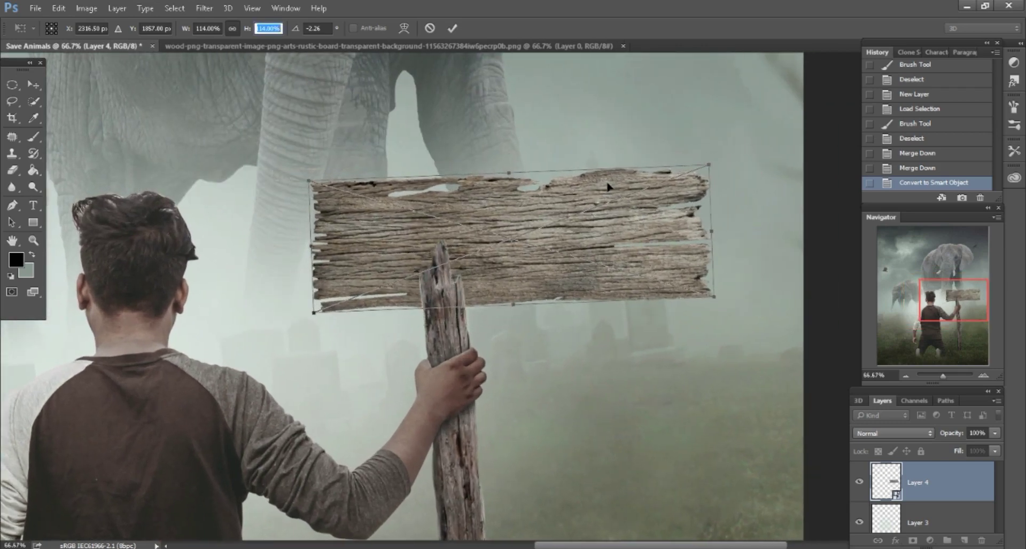
key("Down")
key("Return")
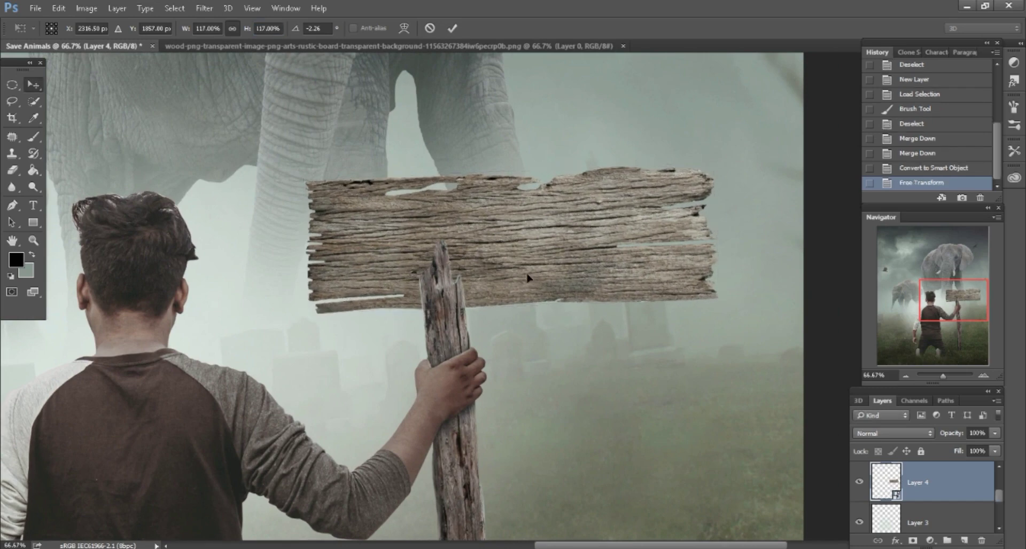
left_click_drag(584, 362, 608, 369)
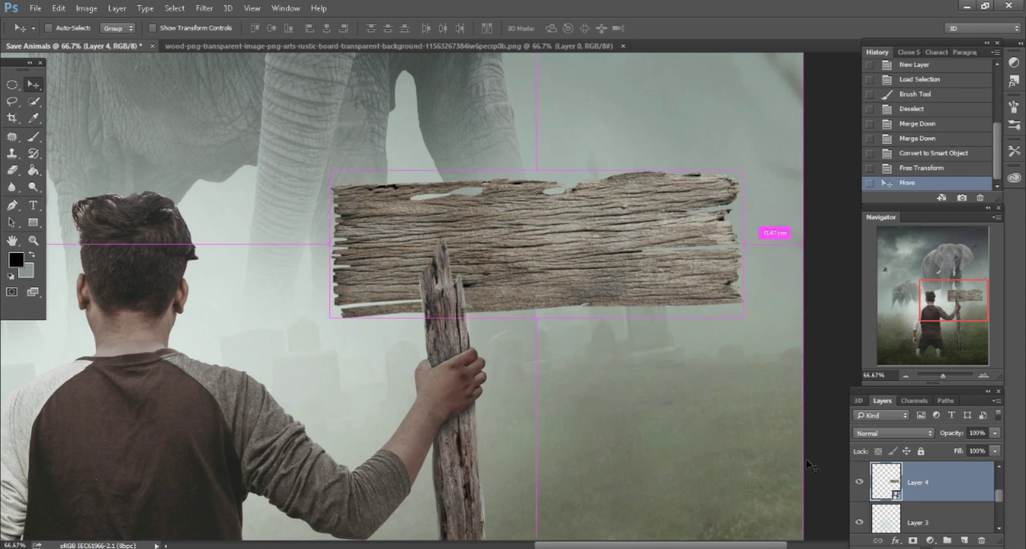
left_click_drag(943, 488, 945, 480)
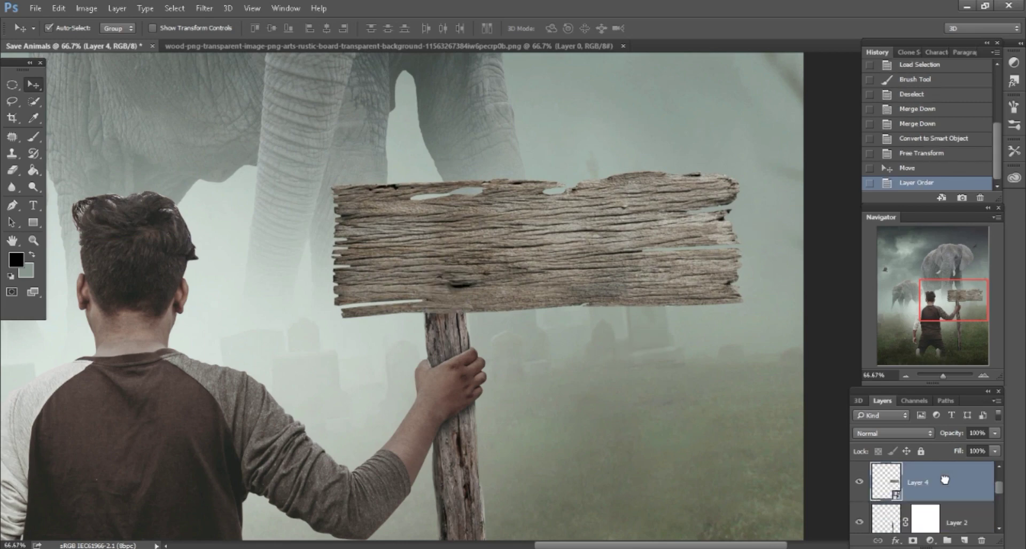
On a new layer within Layer 2's outline, paint a 29% black shadow under the board
left_click(894, 521)
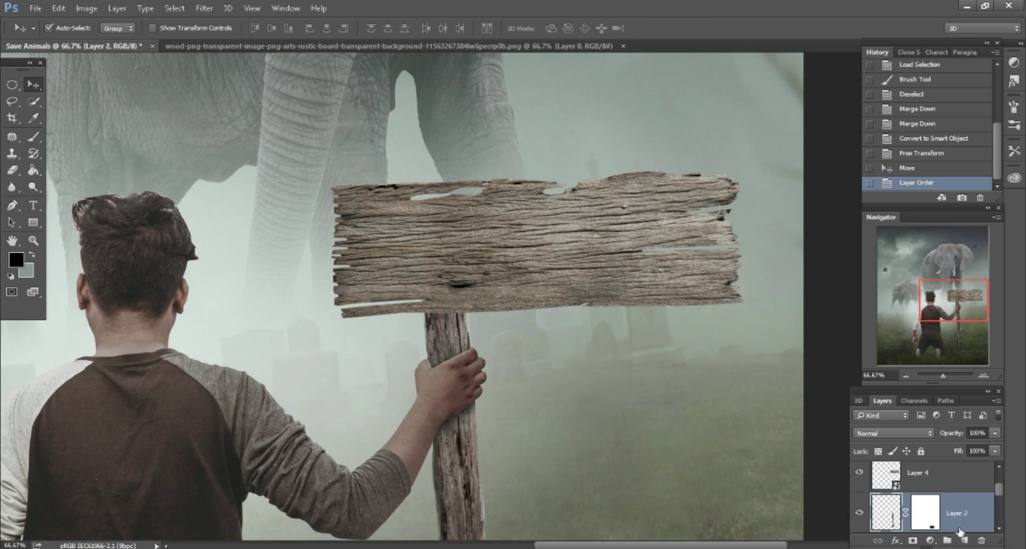
left_click(966, 541)
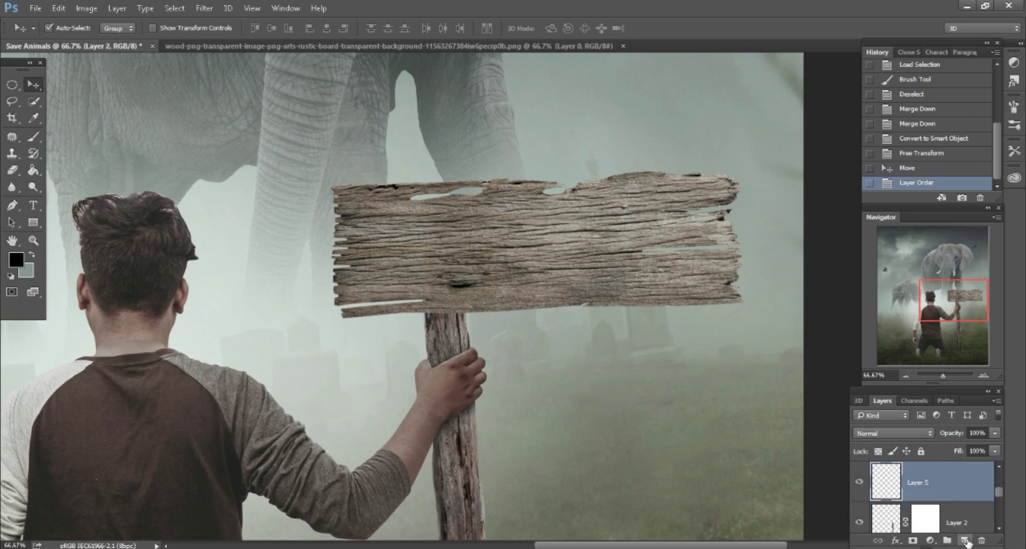
left_click(877, 522, "ctrl")
key("ctrl+plus")
key("ctrl+plus")
left_click(33, 137)
scroll(392, 140, "down", 2)
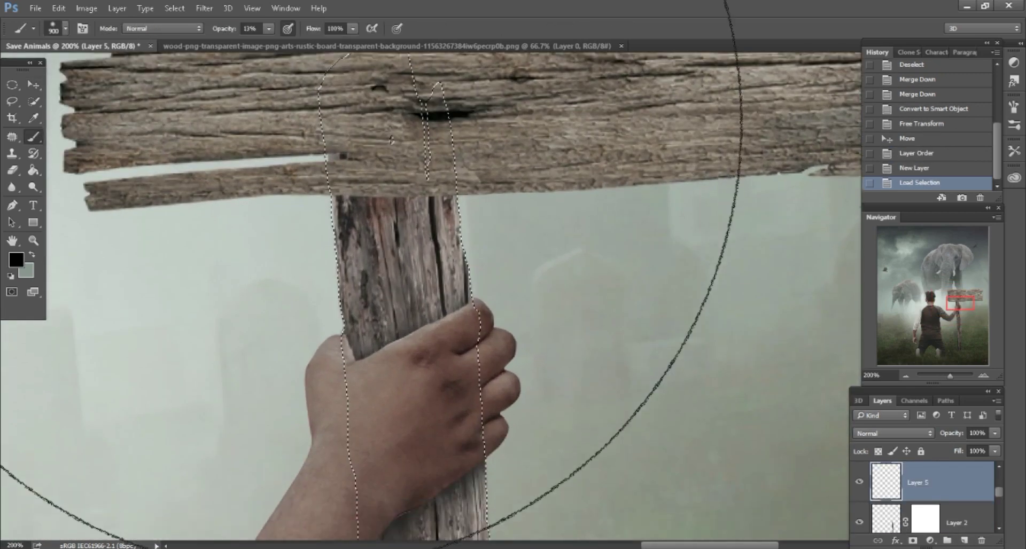
key("bracketleft")
key("bracketleft")
key("bracketleft")
key("bracketleft")
key("bracketleft")
key("bracketleft")
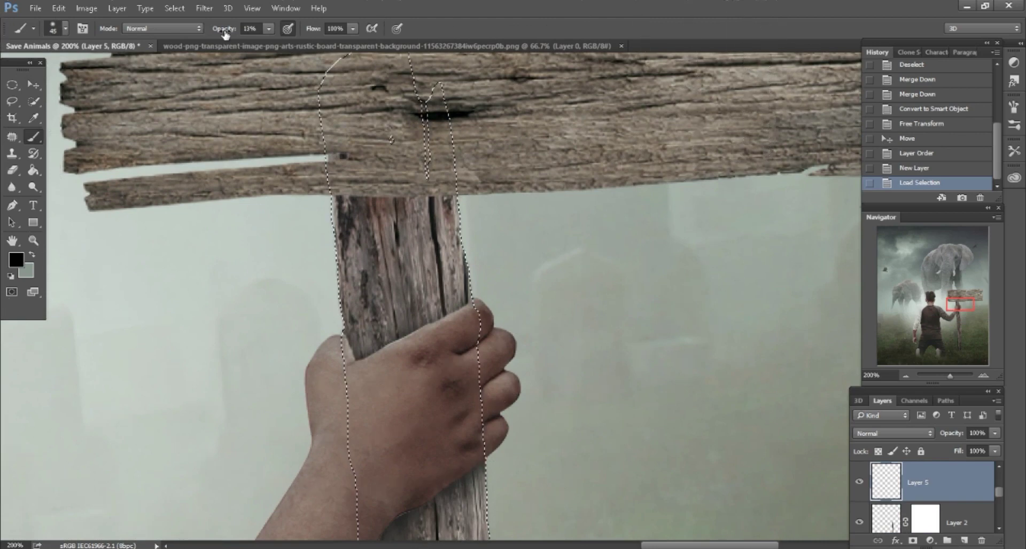
left_click_drag(226, 34, 234, 35)
key("bracketright")
key("bracketright")
key("bracketright")
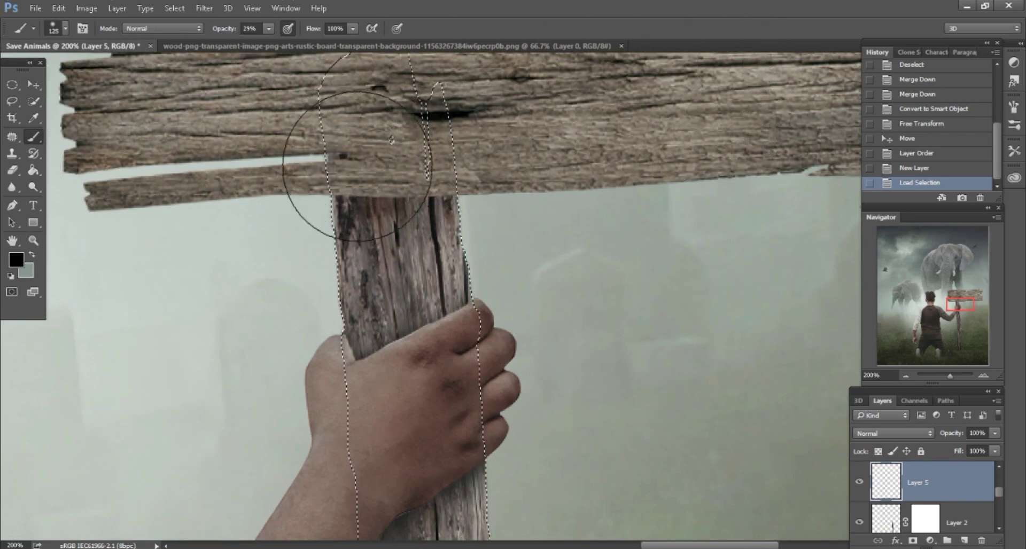
mouse_move(357, 166)
left_mouse_down()
mouse_move(321, 224)
mouse_move(471, 155)
left_mouse_up()
left_click(12, 101)
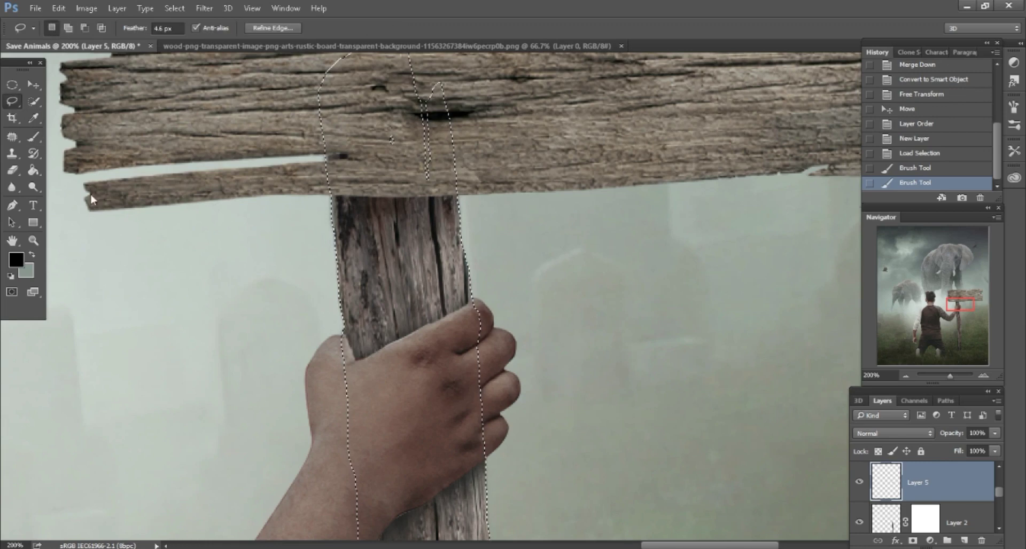
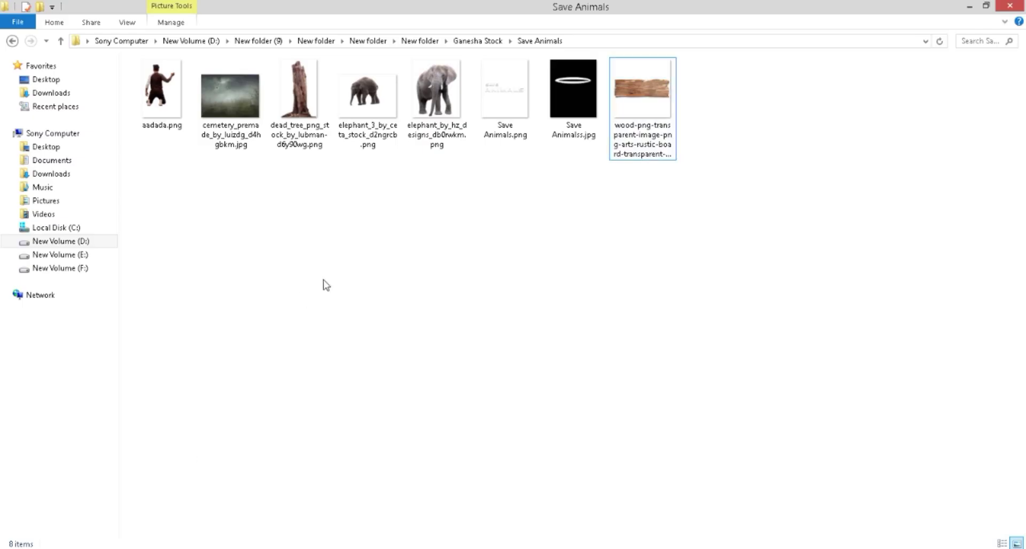
Drag Save Animals.png from the Save Animals folder into Photoshop as a new document
mouse_move(505, 110)
left_mouse_down()
mouse_move(349, 515)
mouse_move(670, 40)
left_mouse_up()
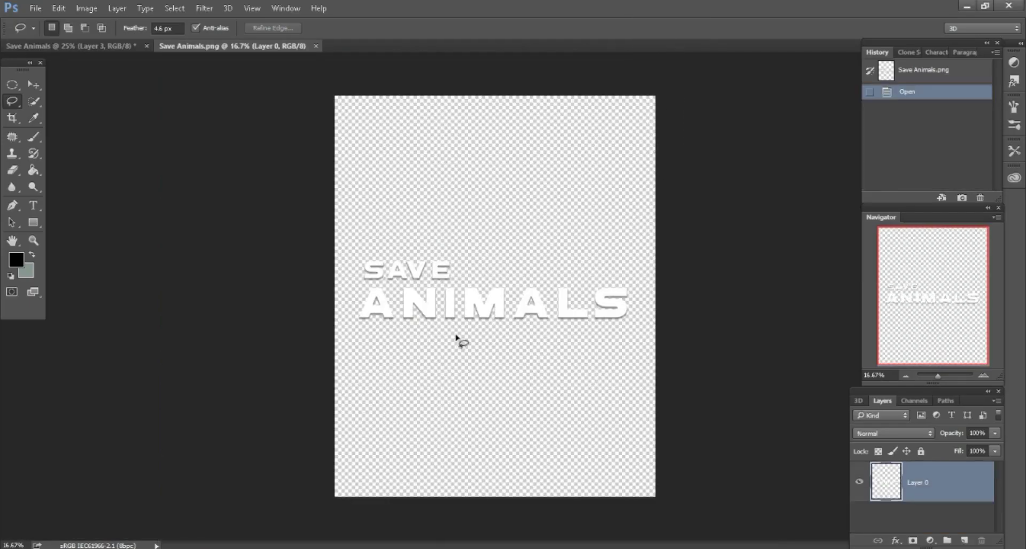
Copy the SAVE ANIMALS lettering into the elephant composite as a Smart Object stacked above the sign
left_click(474, 307)
left_click(35, 85)
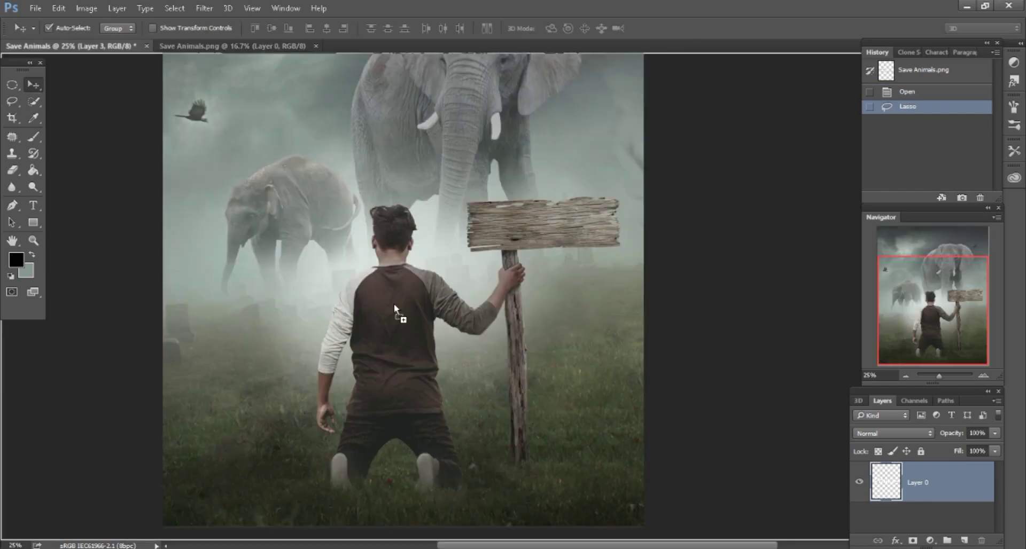
left_click_drag(320, 206, 560, 293)
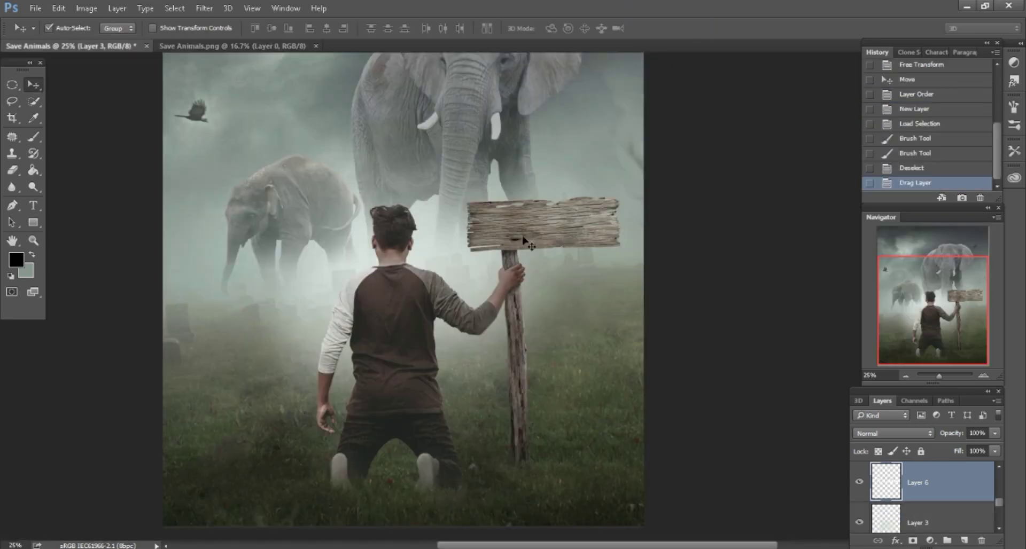
scroll(560, 294, "up", 1)
scroll(560, 294, "up", 1)
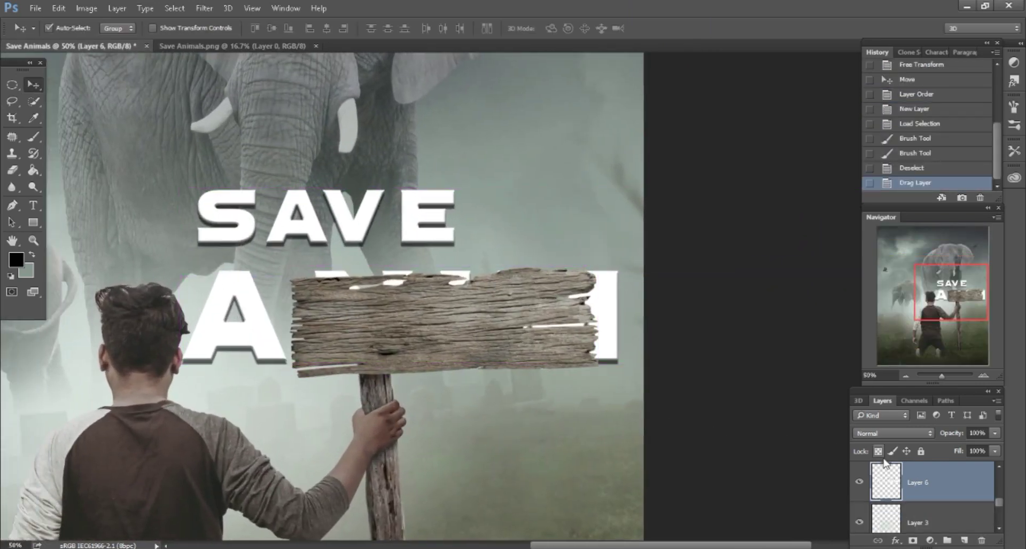
right_click(941, 483)
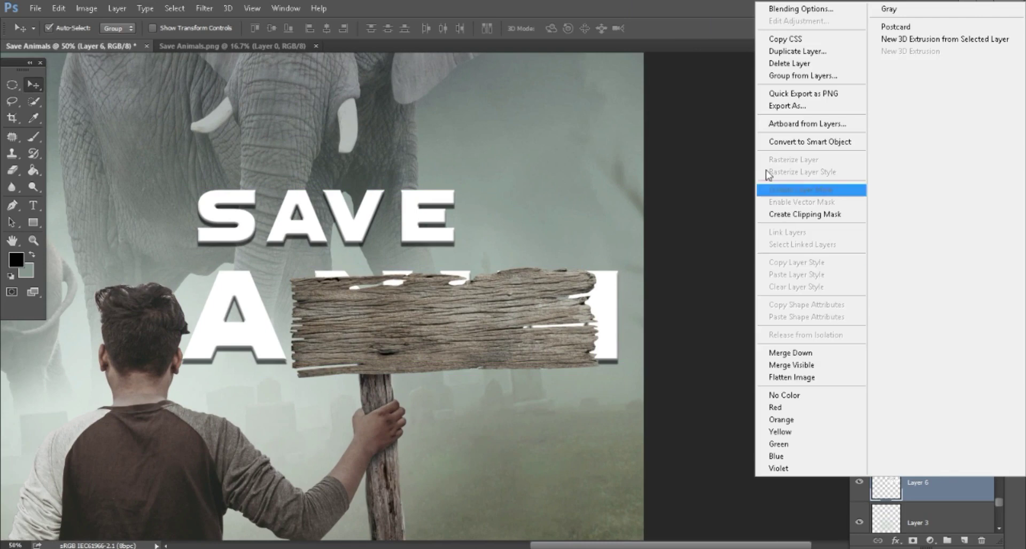
left_click(787, 142)
mouse_move(935, 486)
left_mouse_down()
mouse_move(940, 495)
mouse_move(939, 476)
left_mouse_up()
Scale the lettering to 31%, rotate it about -1.9°, and position it on the wooden sign
left_click(57, 9)
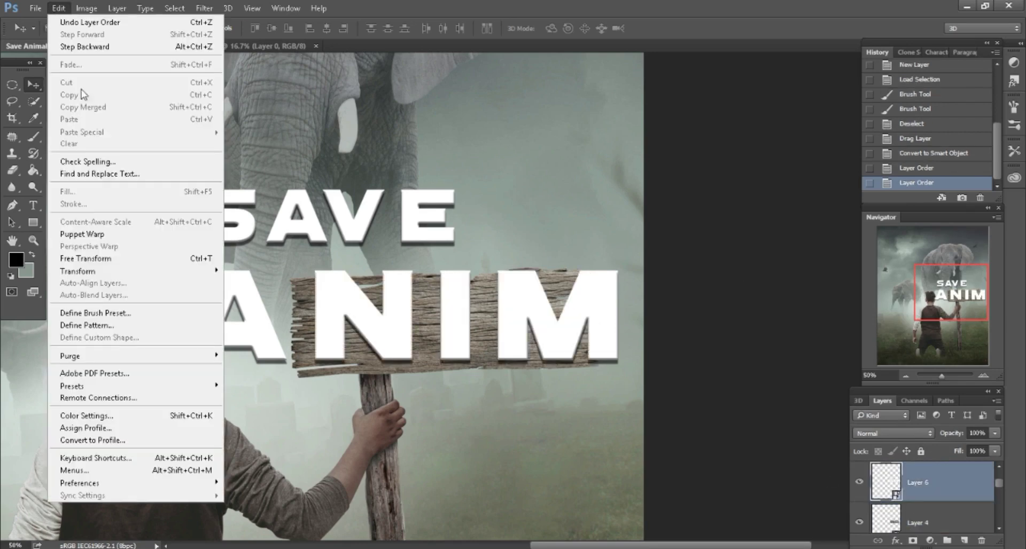
left_click(96, 259)
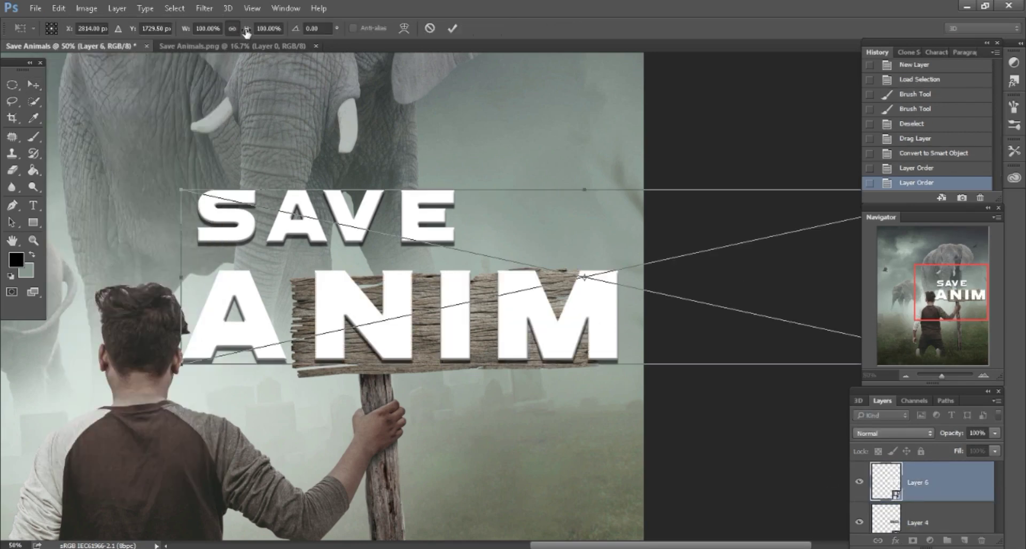
left_click_drag(246, 33, 203, 19)
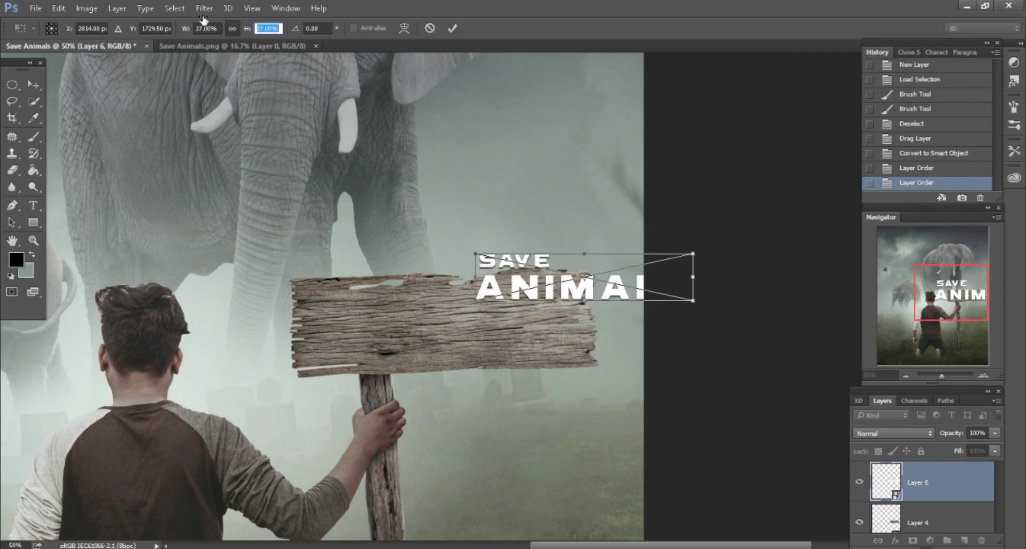
type("31")
key("Return")
left_click_drag(701, 358, 704, 357)
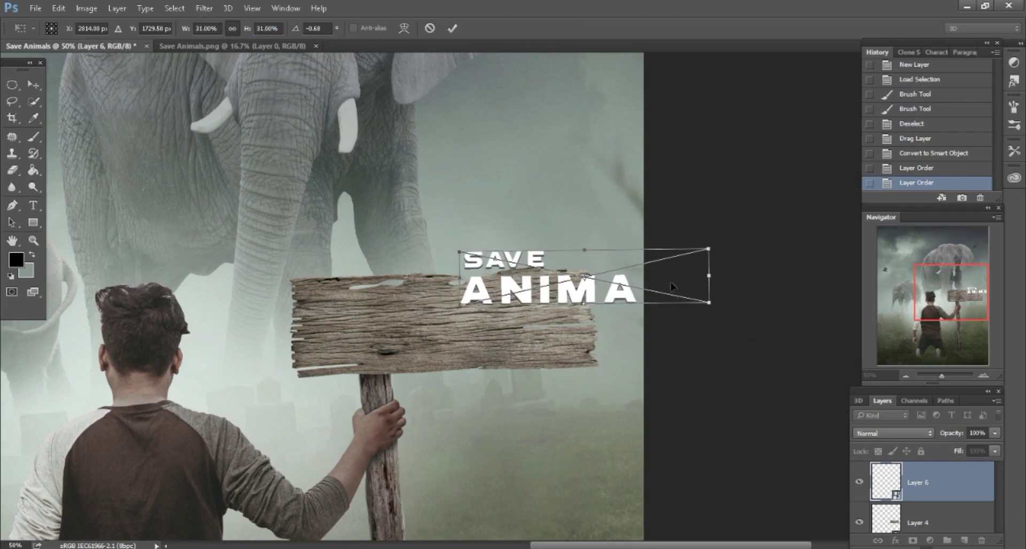
left_click_drag(672, 287, 540, 324)
left_click_drag(609, 410, 620, 412)
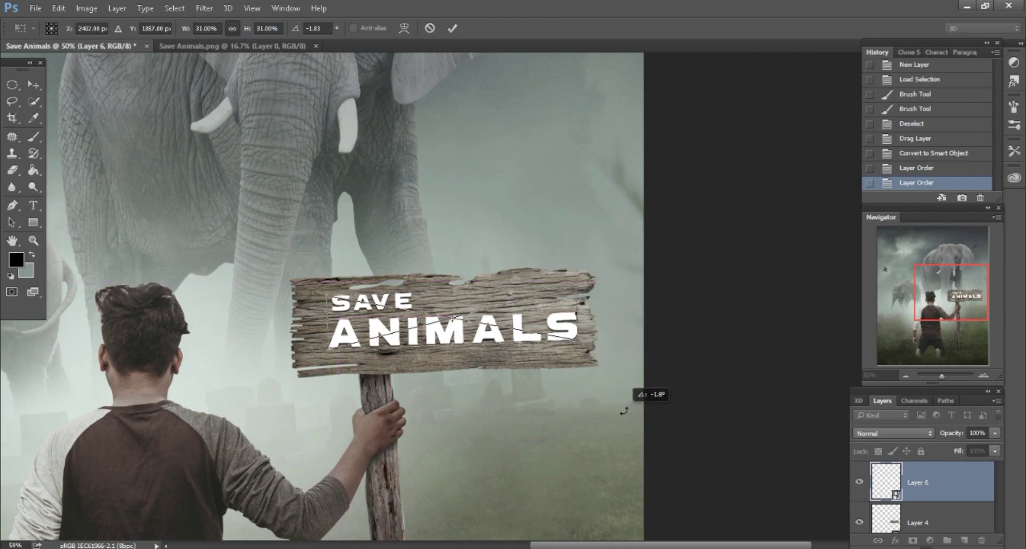
left_click(453, 29)
left_click_drag(705, 356, 707, 359)
Darken the wooden sign layer with a Curves midpoint moved from input 120 to output 106
key("ctrl+minus")
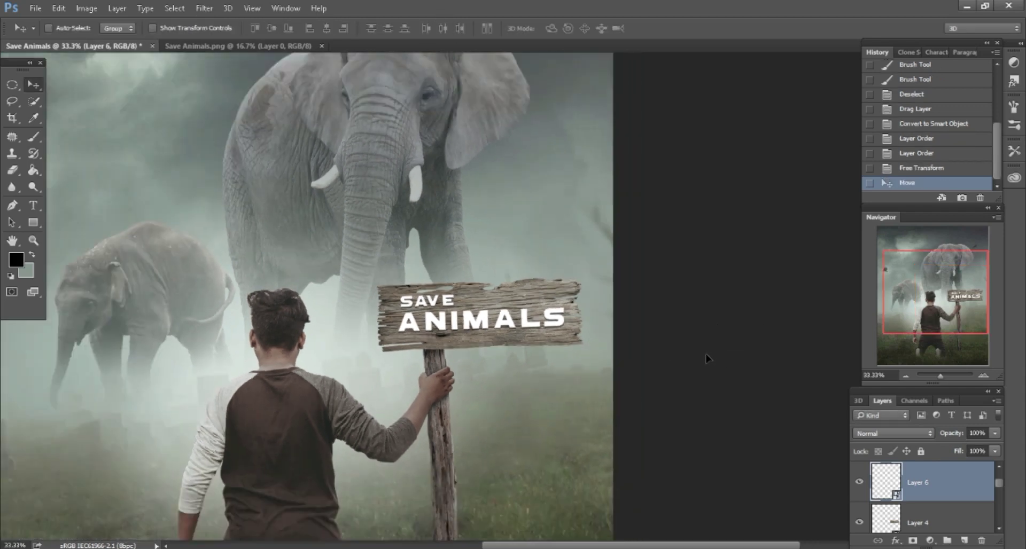
key("ctrl+minus")
key("ctrl+plus")
key("ctrl+plus")
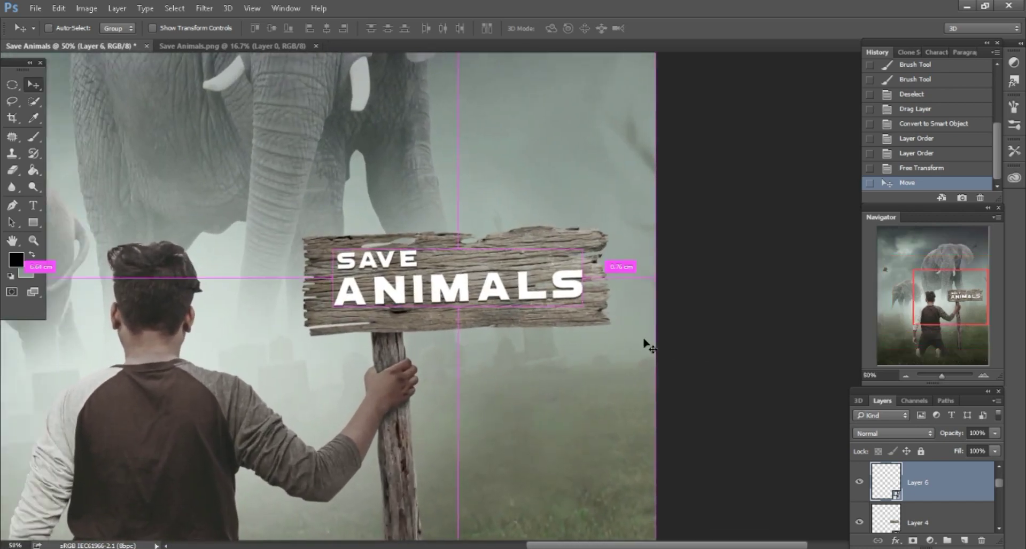
key("ctrl+plus")
left_click(955, 523)
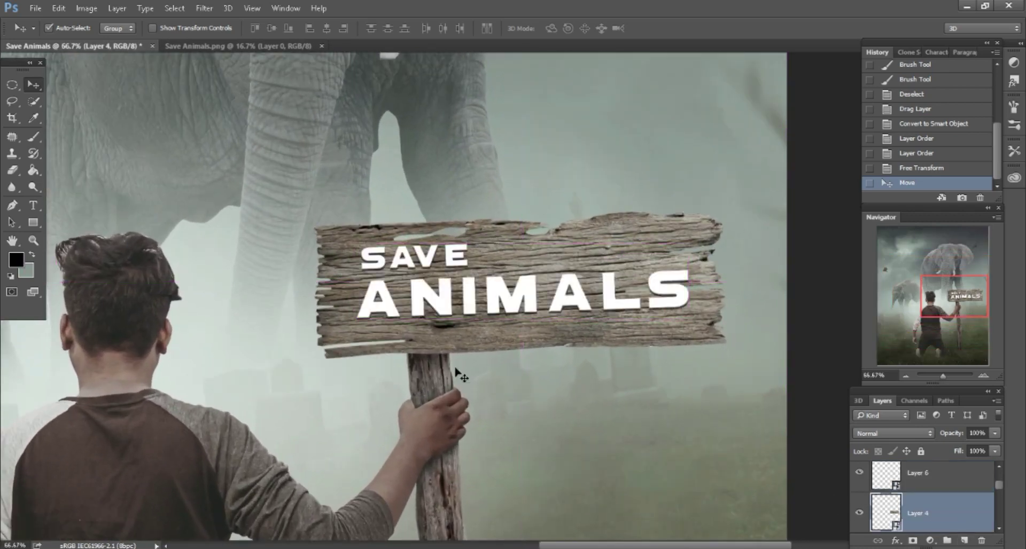
left_click(85, 9)
mouse_move(105, 40)
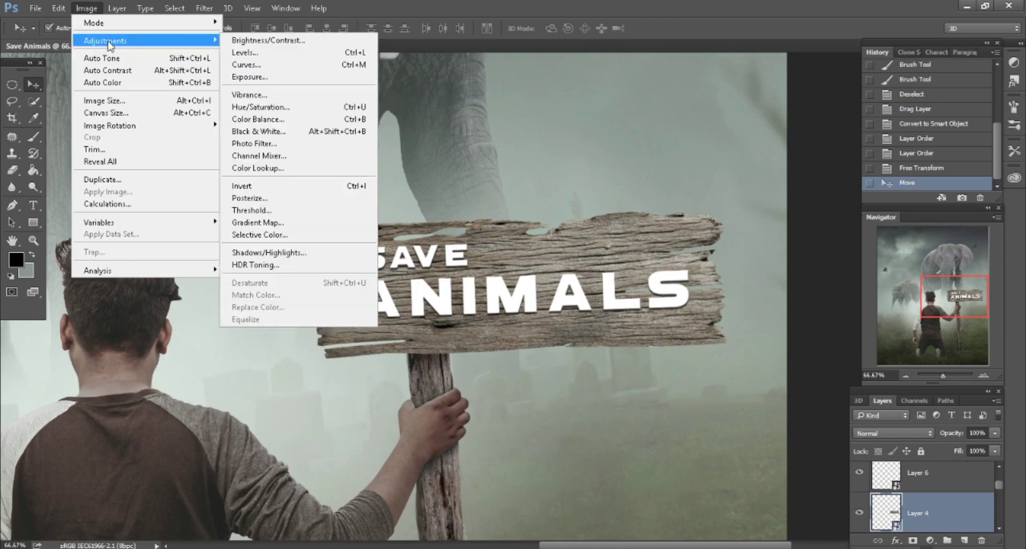
left_click(247, 64)
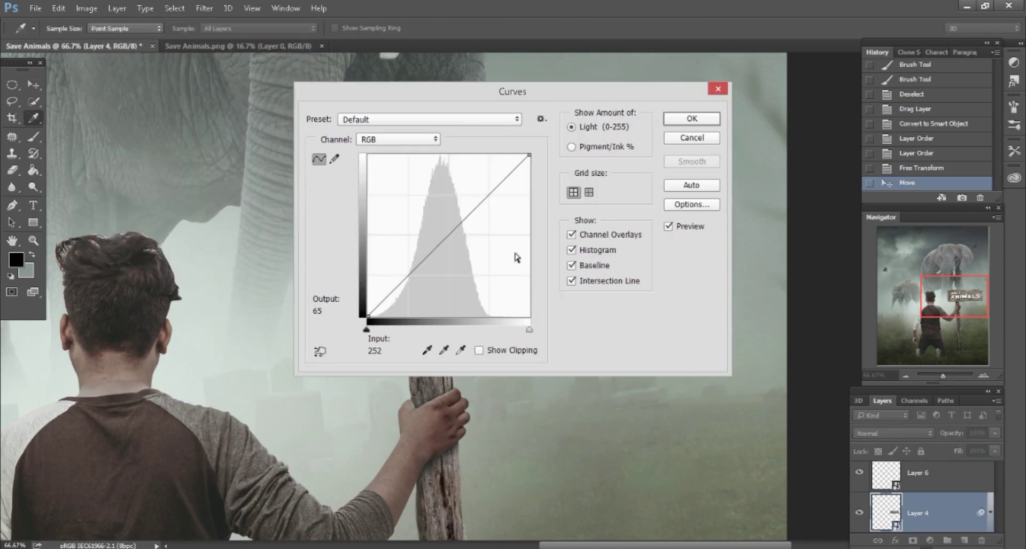
left_click_drag(458, 91, 846, 91)
left_click_drag(828, 245, 833, 249)
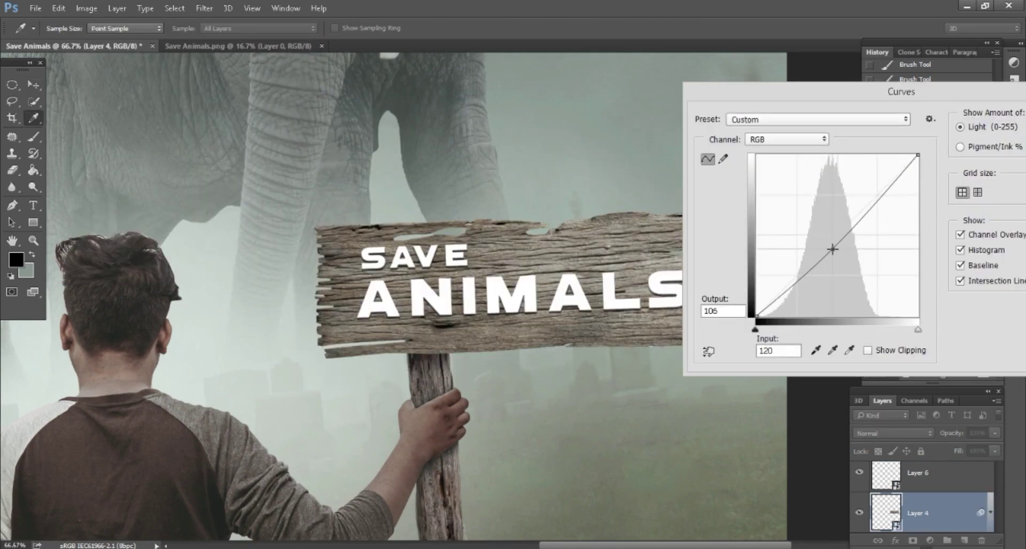
left_click_drag(814, 96, 744, 96)
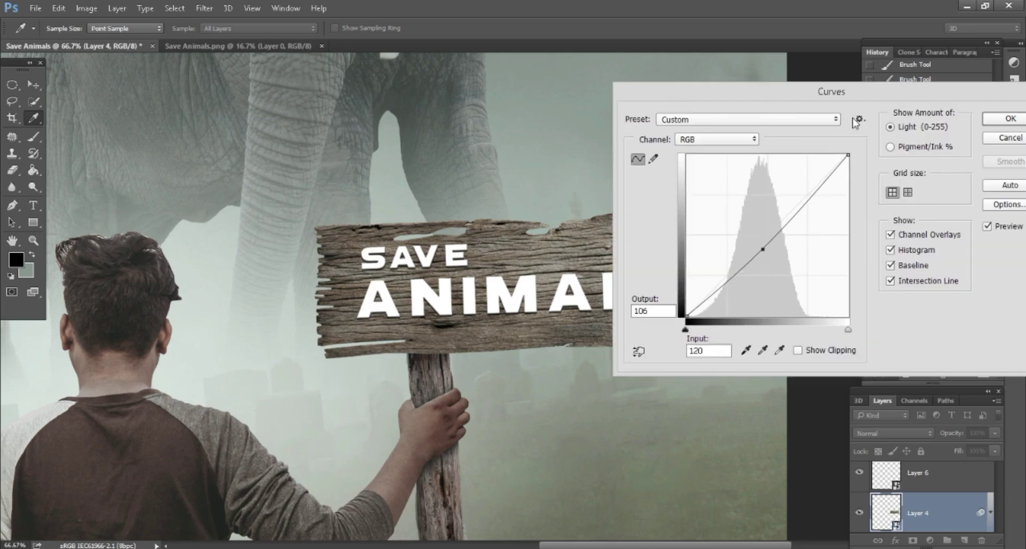
left_click(988, 119)
scroll(631, 321, "down", 3)
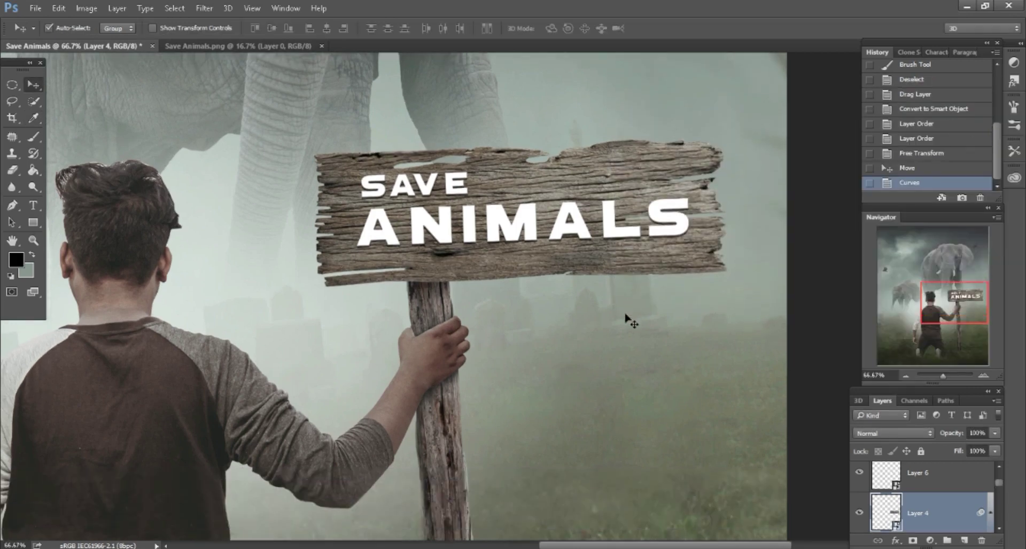
Add a new Screen-blended layer with the sign's outline loaded as a selection
key("ctrl+minus")
key("ctrl+minus")
key("ctrl+minus")
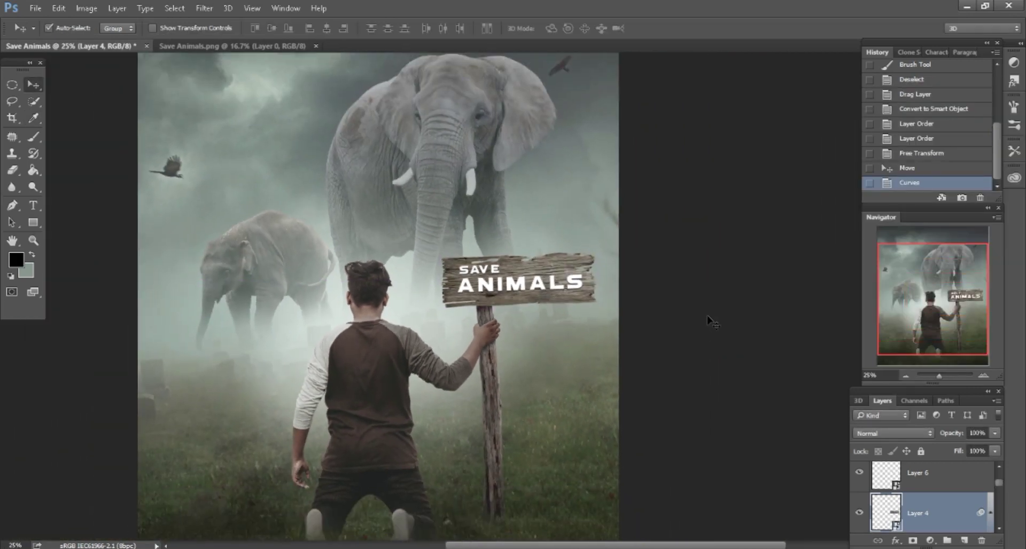
key("ctrl+plus")
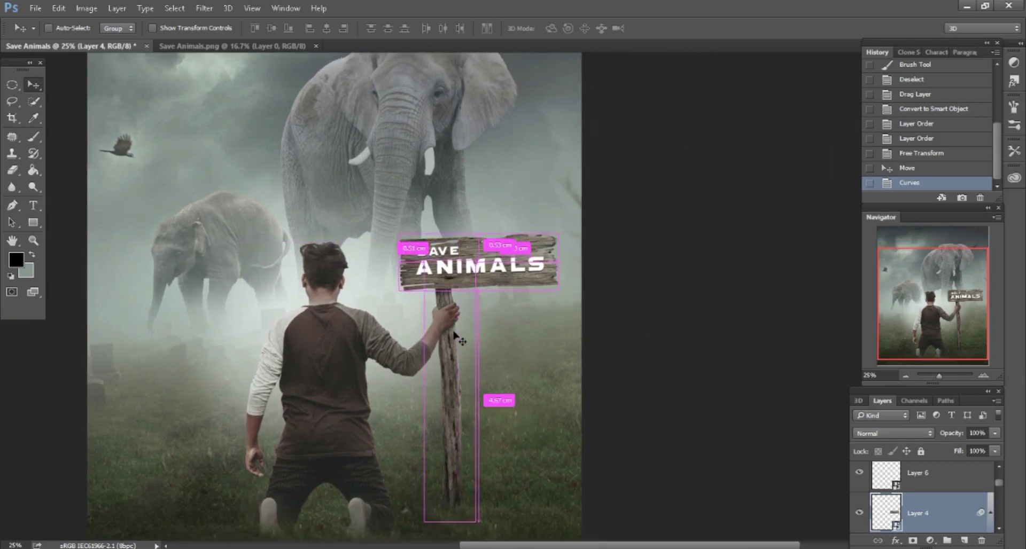
key("ctrl+plus")
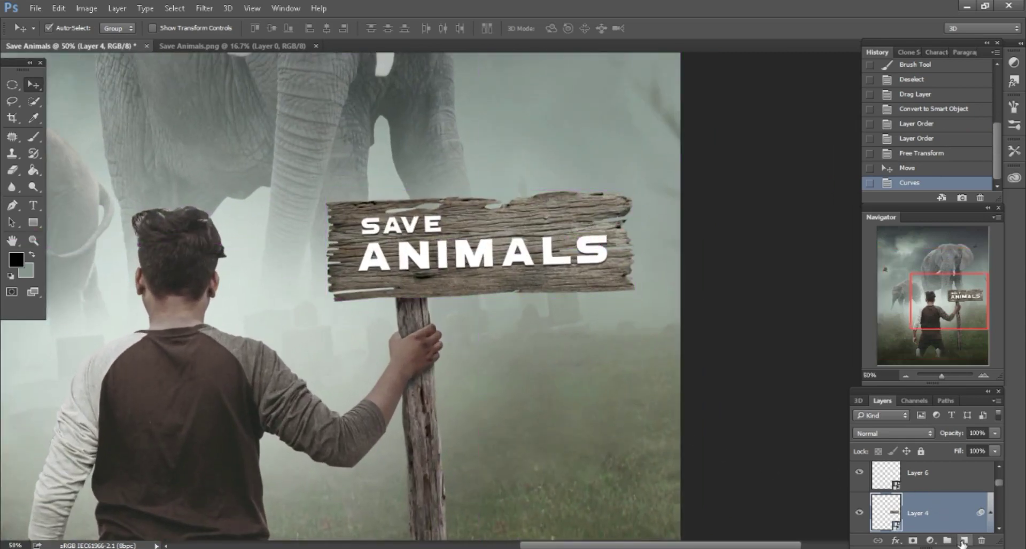
left_click(962, 541)
left_click(887, 520, "ctrl")
key("ctrl+plus")
left_click(880, 434)
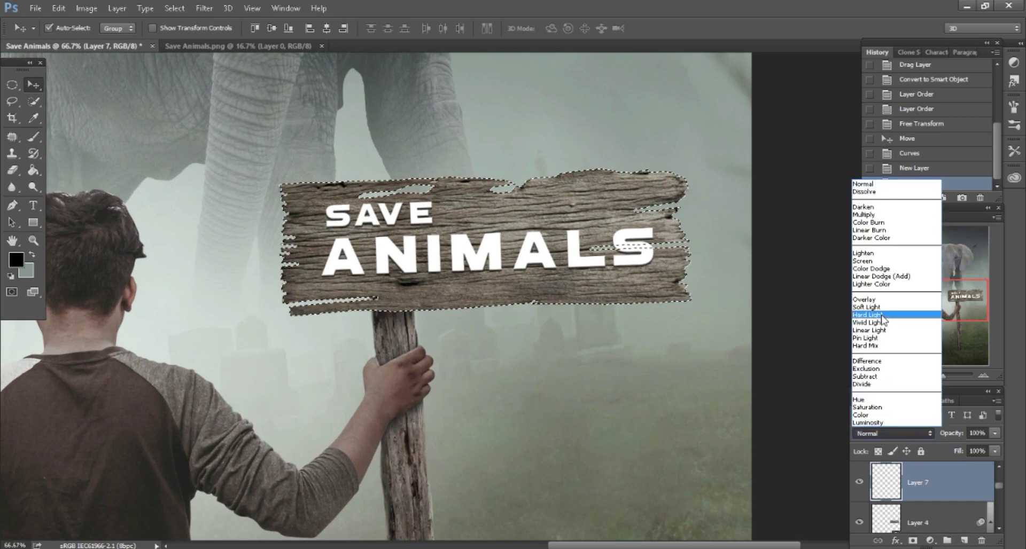
left_click(862, 260)
Brush pale green-grey b4cebe fog at 29% opacity around the sign board, then deselect
left_click(16, 259)
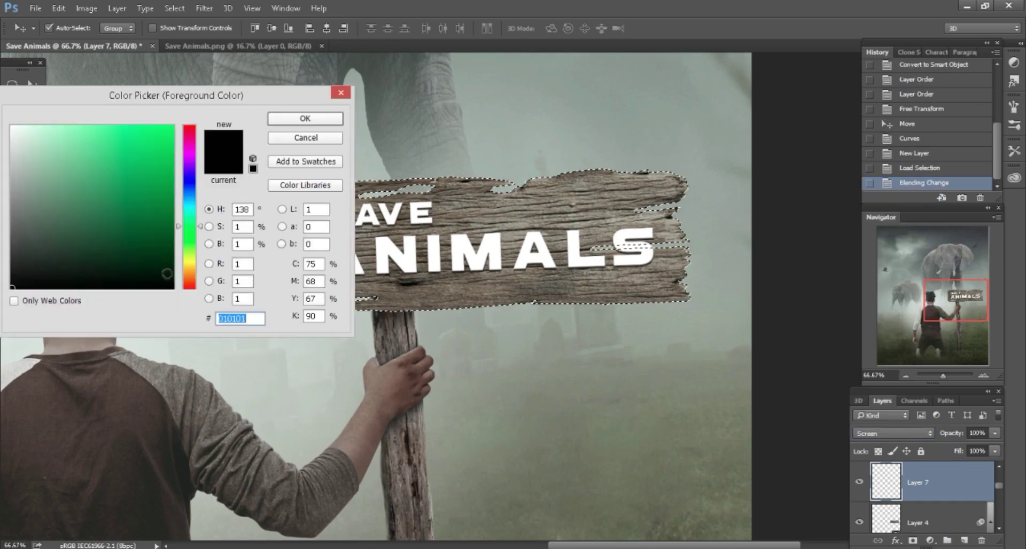
left_click(523, 143)
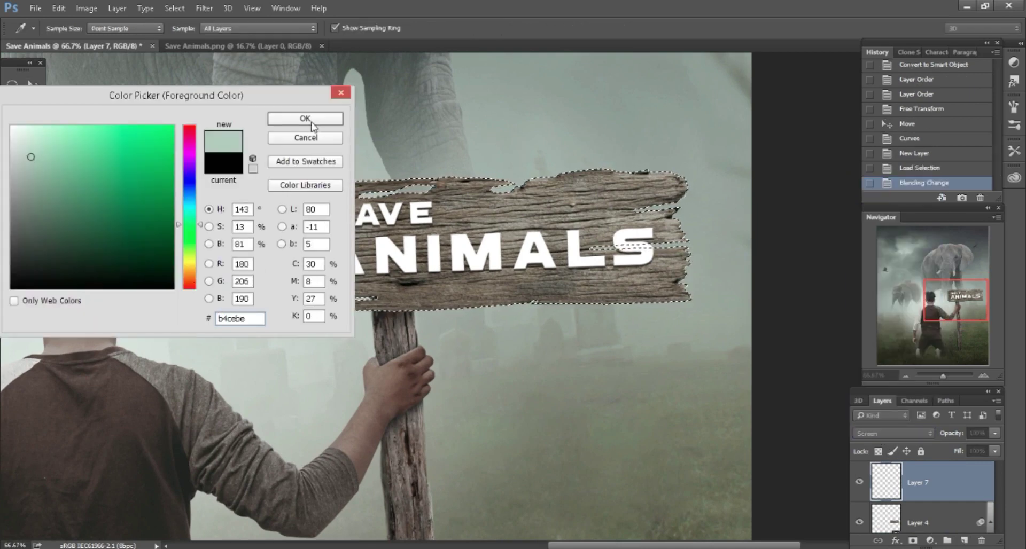
key("Return")
left_click(33, 137)
key("bracketright")
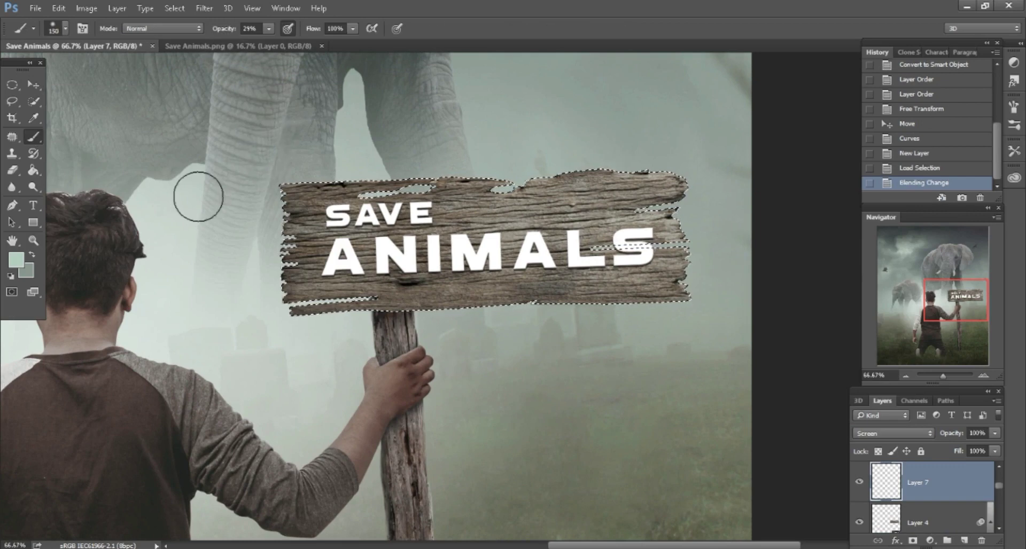
key("bracketright")
key("bracketright")
key("bracketright")
key("bracketright")
key("bracketright")
key("bracketright")
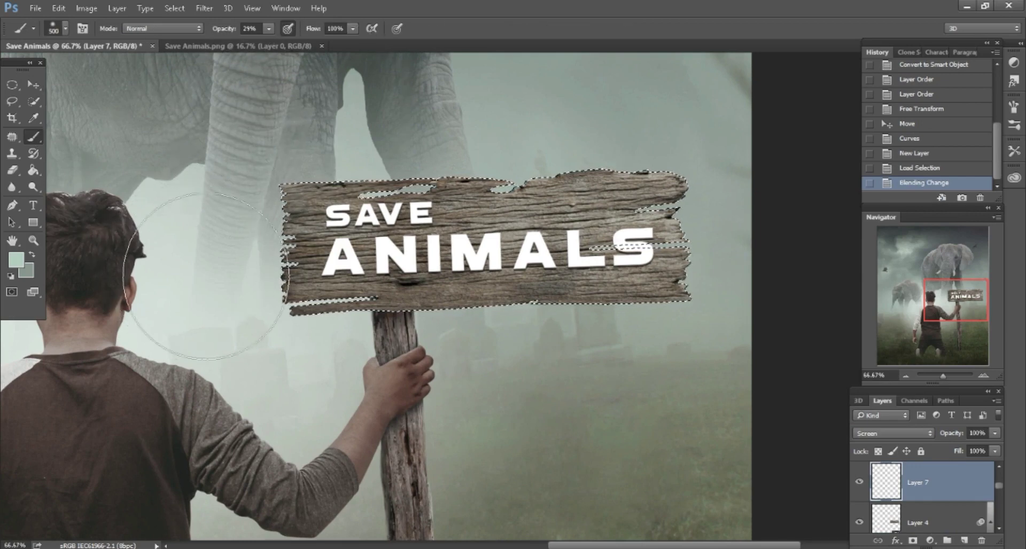
key("bracketleft")
left_click_drag(270, 339, 451, 362)
mouse_move(644, 384)
left_mouse_down()
mouse_move(771, 159)
mouse_move(6, 128)
left_mouse_up()
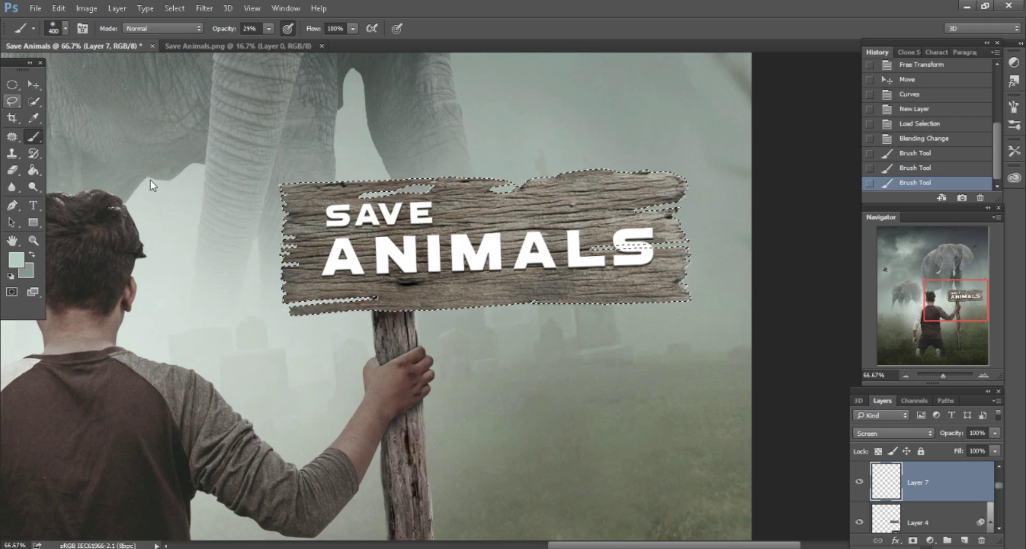
key("l")
key("ctrl+d")
scroll(561, 348, "down", 2)
scroll(452, 393, "down", 3)
Apply the wooden pole layer's mask permanently
left_click(410, 389, "ctrl")
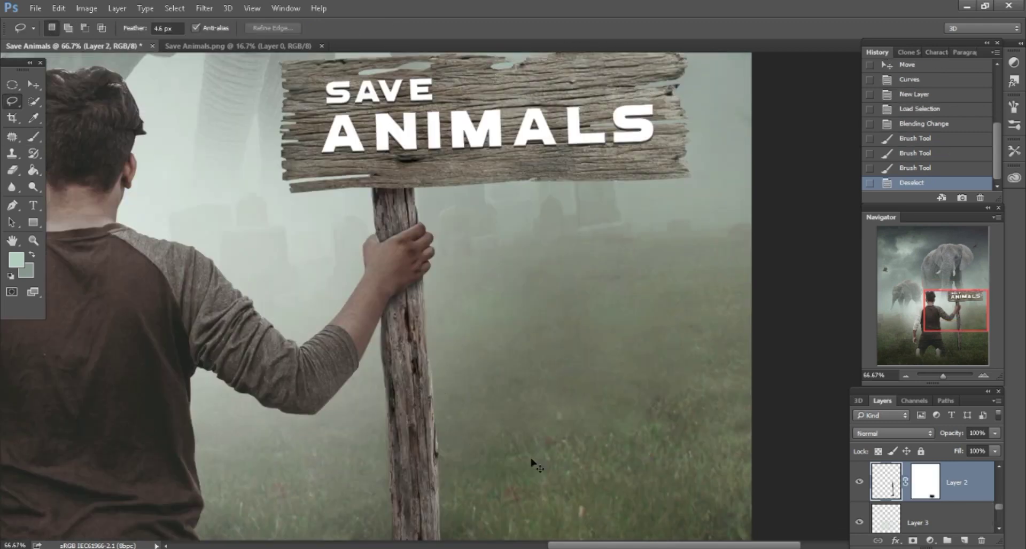
left_click(859, 483)
left_click(858, 483)
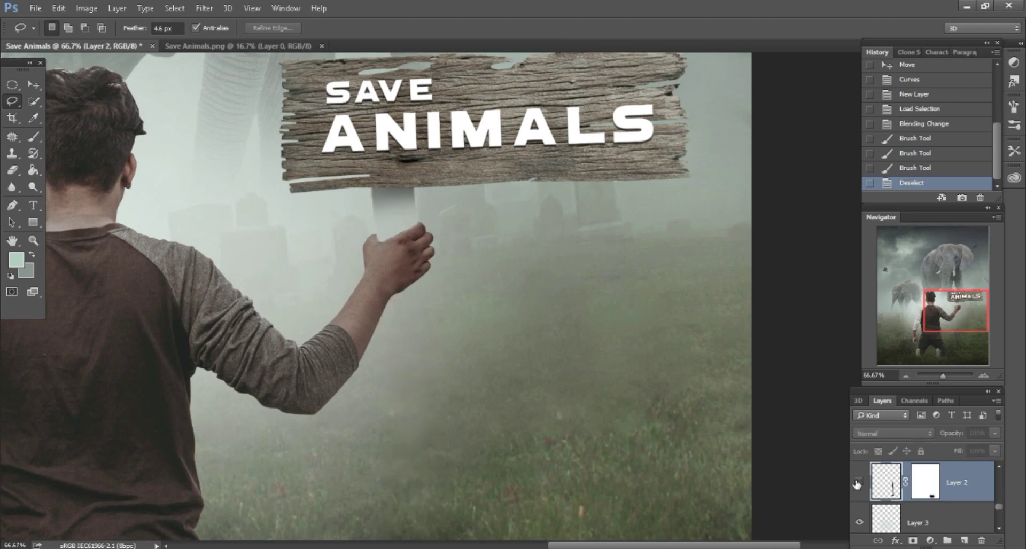
right_click(912, 484)
left_click(911, 386)
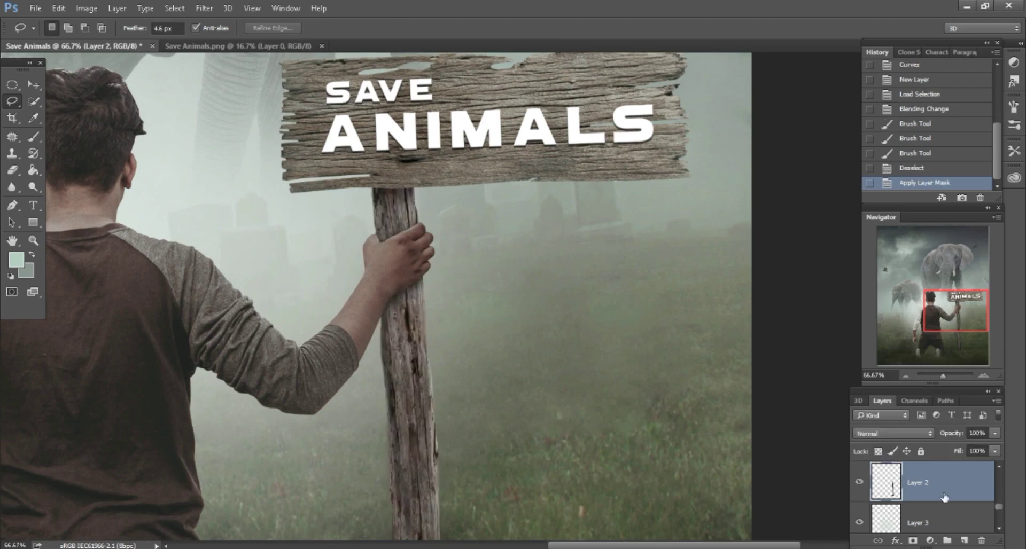
Brush soft haze over the pole on a Screen layer using the pole's selection, then deselect
left_click(891, 521, "ctrl")
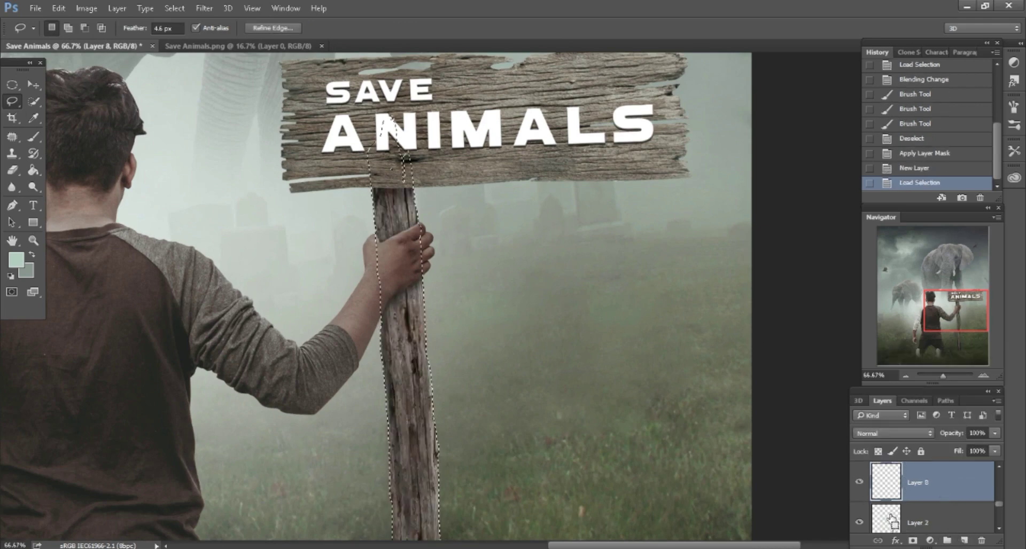
left_click(879, 437)
left_click(898, 270)
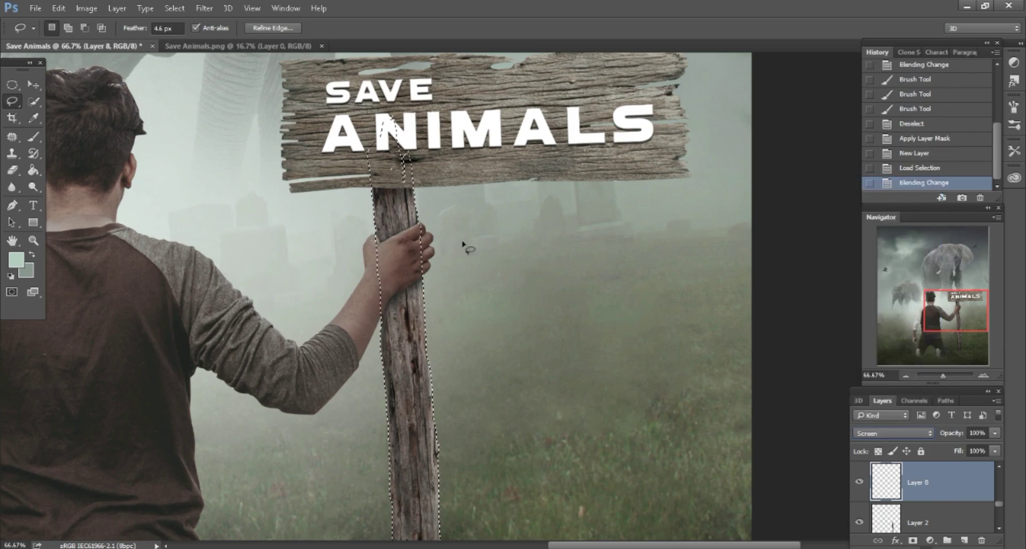
left_click(40, 140)
scroll(300, 219, "down", 2)
key("bracketright")
left_click_drag(396, 101, 350, 306)
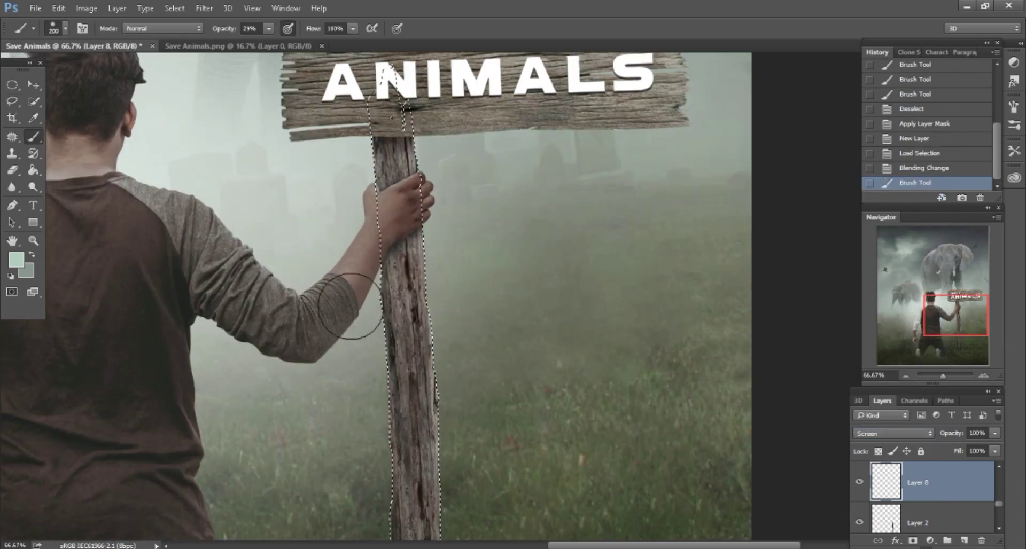
key("bracketright")
left_click_drag(349, 481, 486, 482)
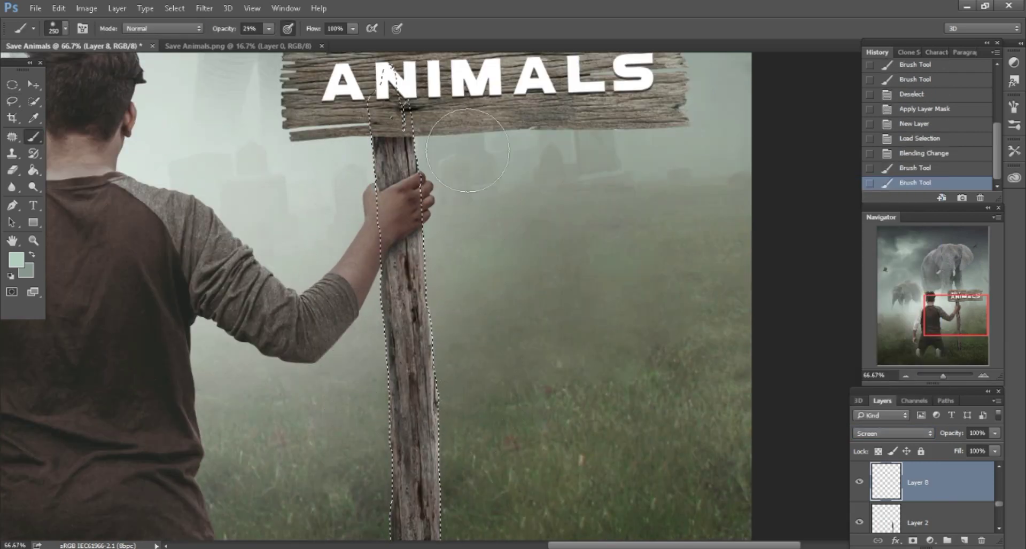
left_click_drag(467, 151, 540, 223)
scroll(556, 257, "down", 1)
left_click(11, 101)
key("ctrl+d")
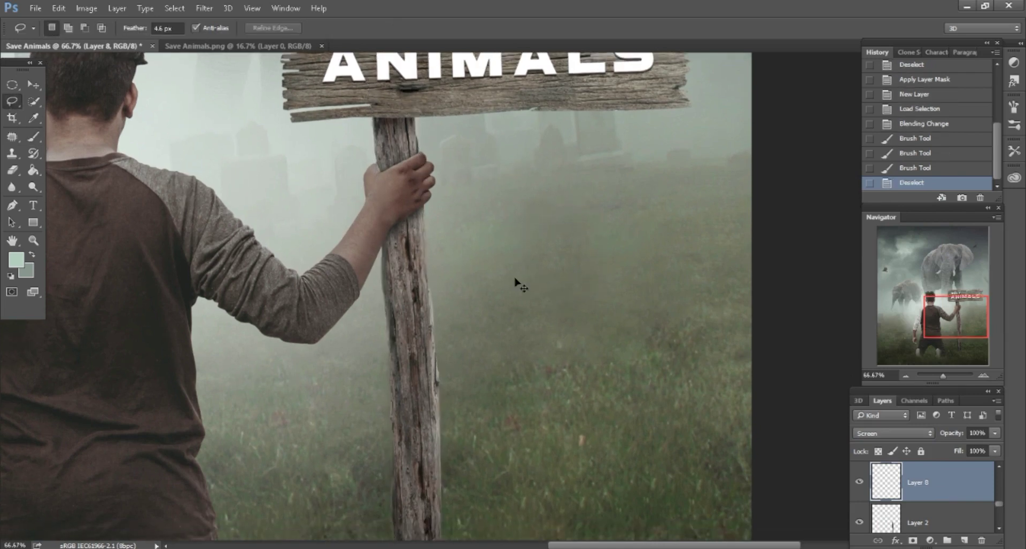
Add a new empty Layer 9 above the kneeling man's layer
key("ctrl+minus")
key("ctrl+minus")
scroll(931, 500, "down", 1)
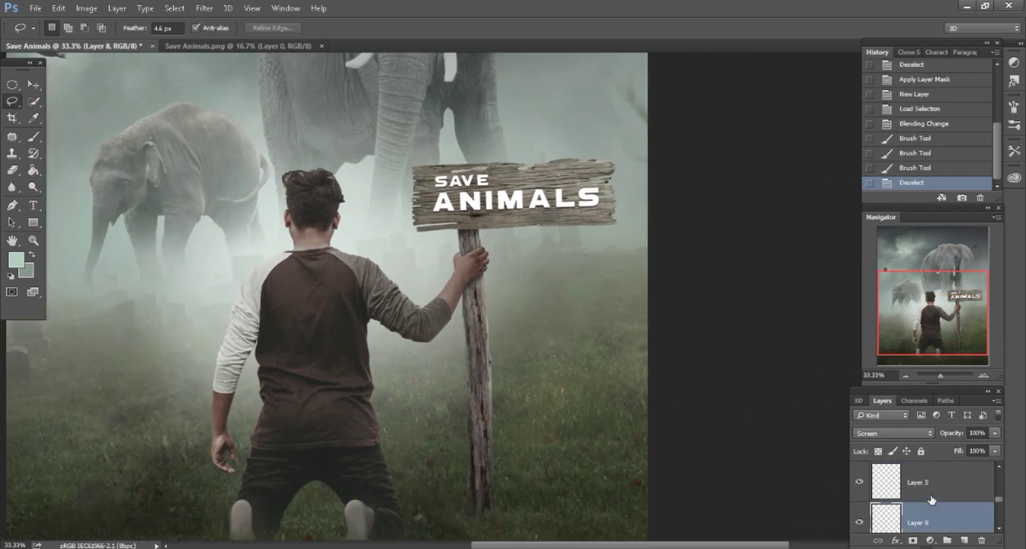
scroll(932, 500, "down", 1)
scroll(931, 499, "down", 2)
scroll(932, 500, "up", 2)
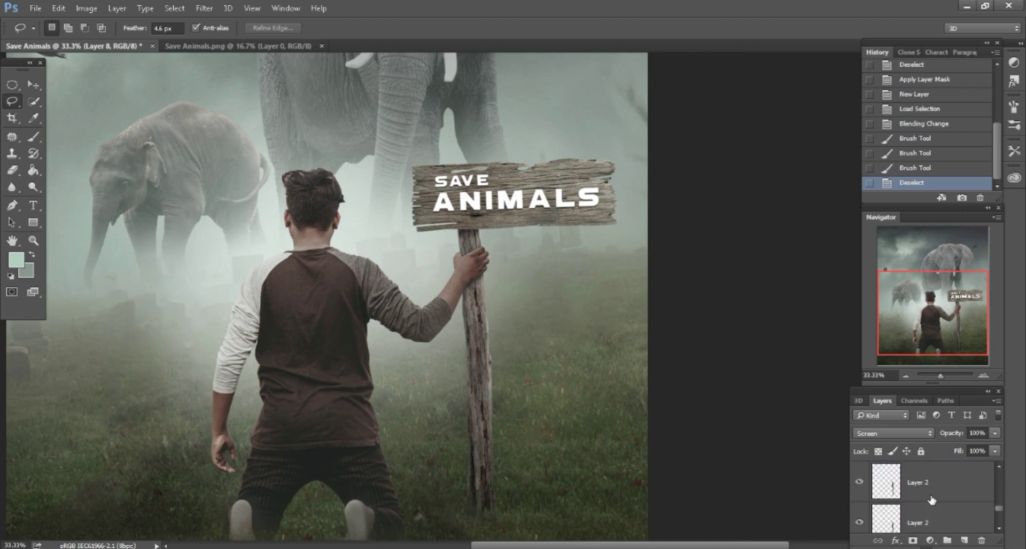
scroll(932, 499, "up", 1)
left_click(957, 487)
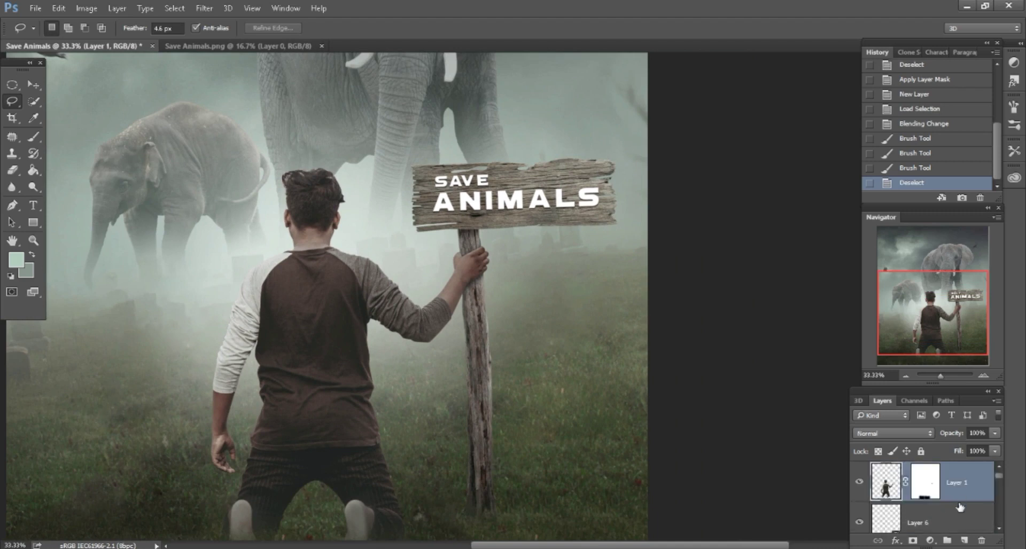
left_click(965, 540)
Set Layer 9 to Screen with the man's selection loaded and brush haze around his arm and side
left_click(884, 526, "ctrl")
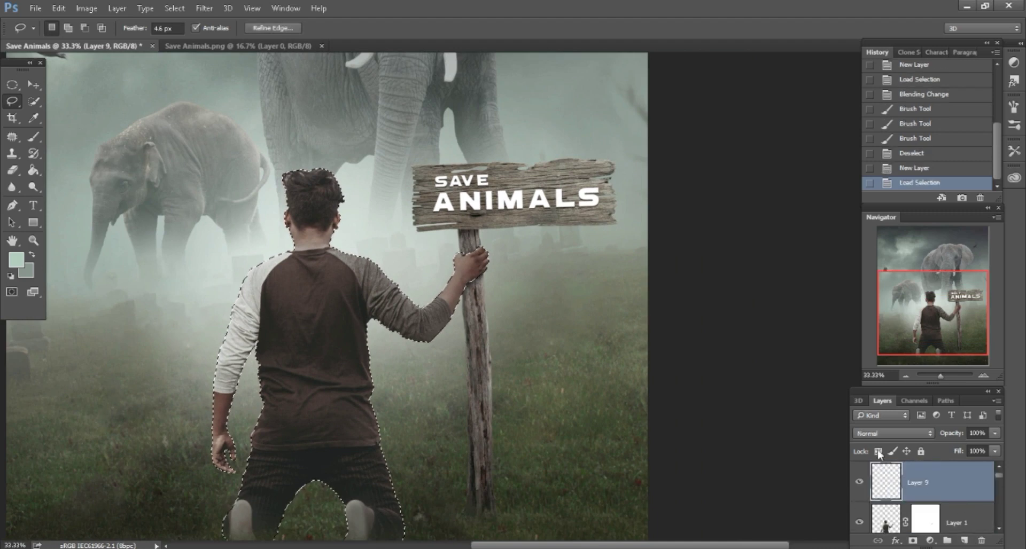
left_click(893, 433)
left_click(868, 261)
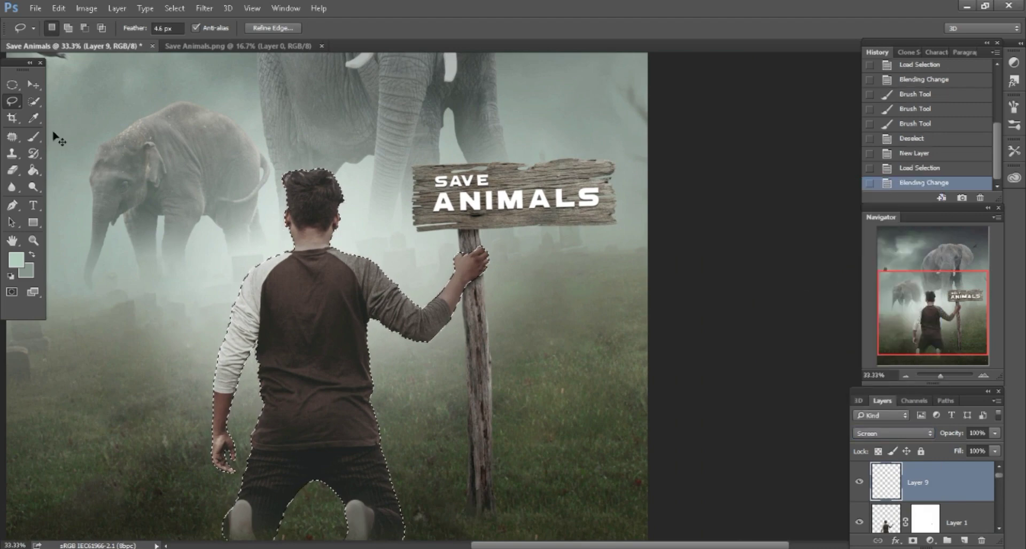
key("b")
key("ctrl+plus")
key("ctrl+plus")
key("bracketright")
key("bracketright")
mouse_move(310, 181)
left_mouse_down()
mouse_move(380, 190)
mouse_move(475, 272)
mouse_move(504, 229)
left_mouse_up()
key("bracketleft")
key("bracketleft")
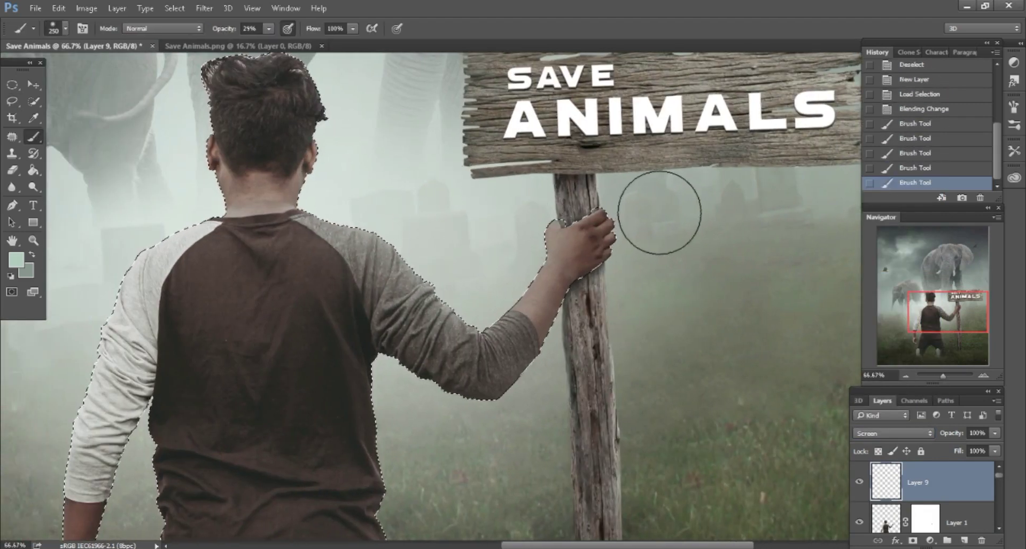
mouse_move(646, 229)
left_mouse_down()
mouse_move(538, 378)
mouse_move(463, 436)
left_mouse_up()
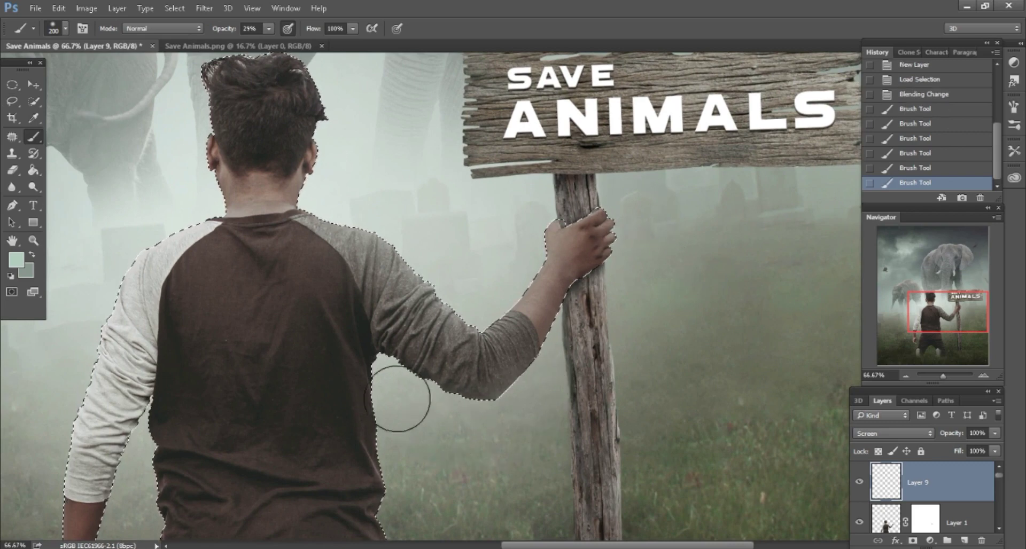
mouse_move(397, 398)
left_mouse_down()
mouse_move(406, 481)
mouse_move(591, 471)
left_mouse_up()
Adjust the brush between 500 and 125 while reviewing the man's haze, then deselect
key("bracketright")
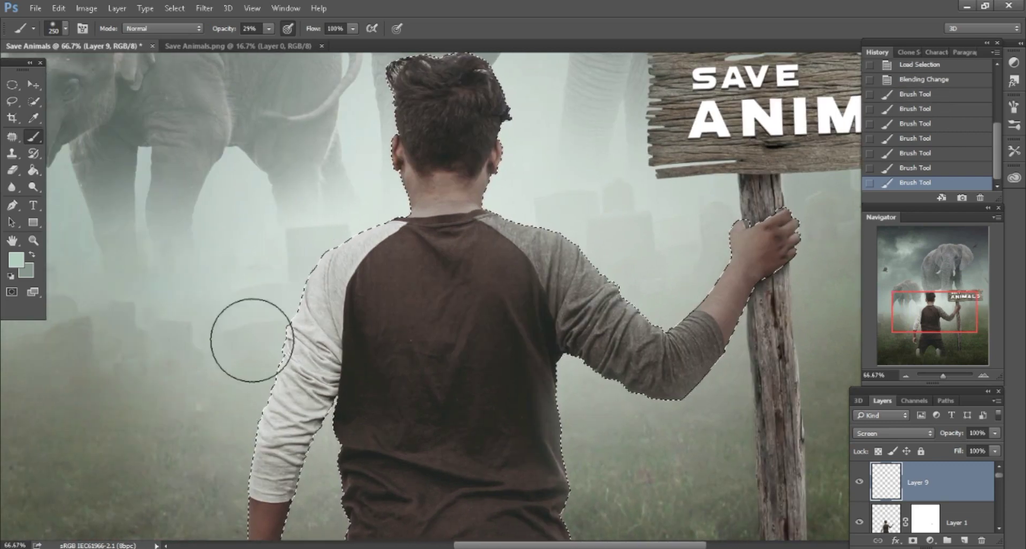
scroll(299, 278, "up", 1)
scroll(347, 161, "up", 3)
key("bracketright")
key("bracketright")
key("bracketright")
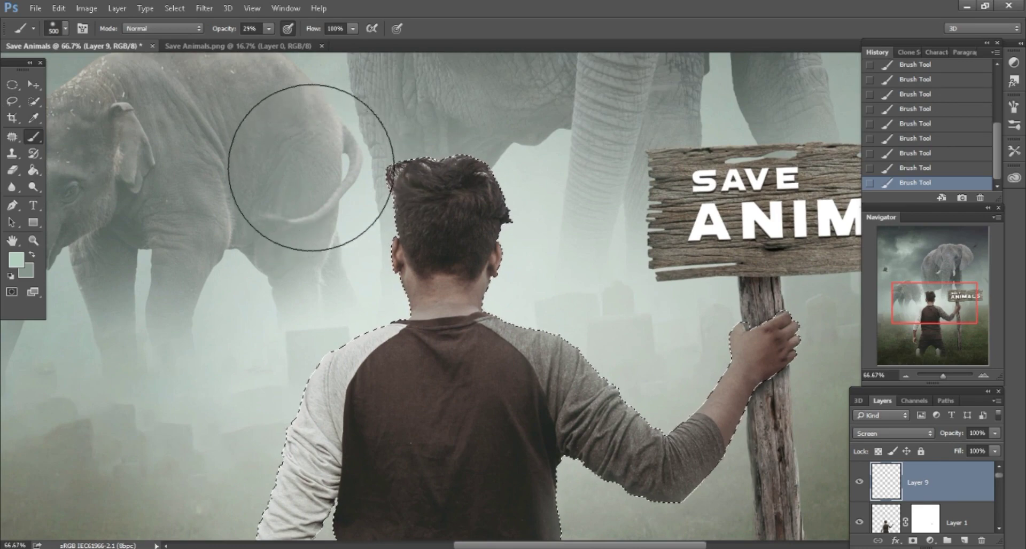
key("bracketleft")
scroll(493, 114, "up", 3)
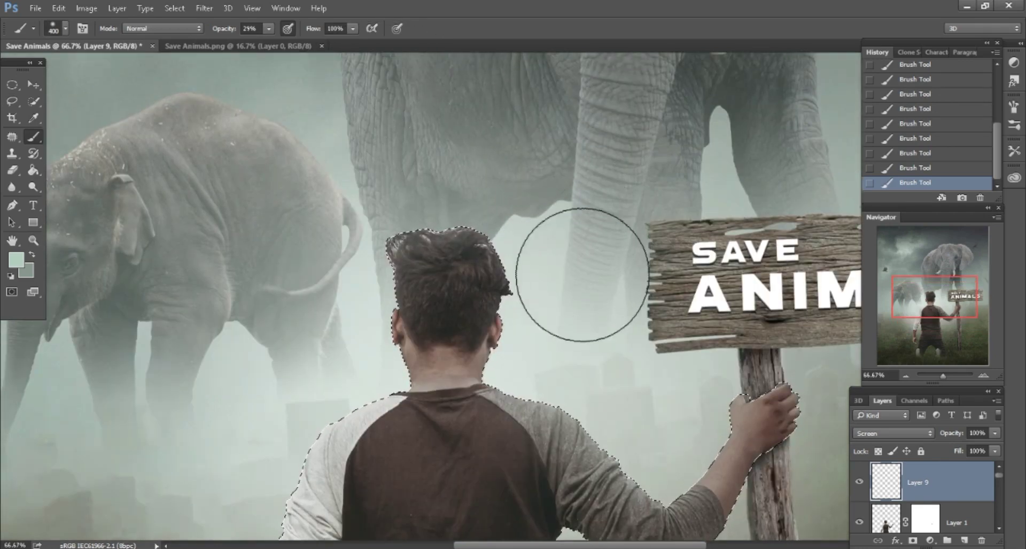
scroll(561, 313, "down", 5)
scroll(561, 314, "down", 7)
key("bracketleft")
key("bracketleft")
key("bracketleft")
scroll(241, 374, "down", 1)
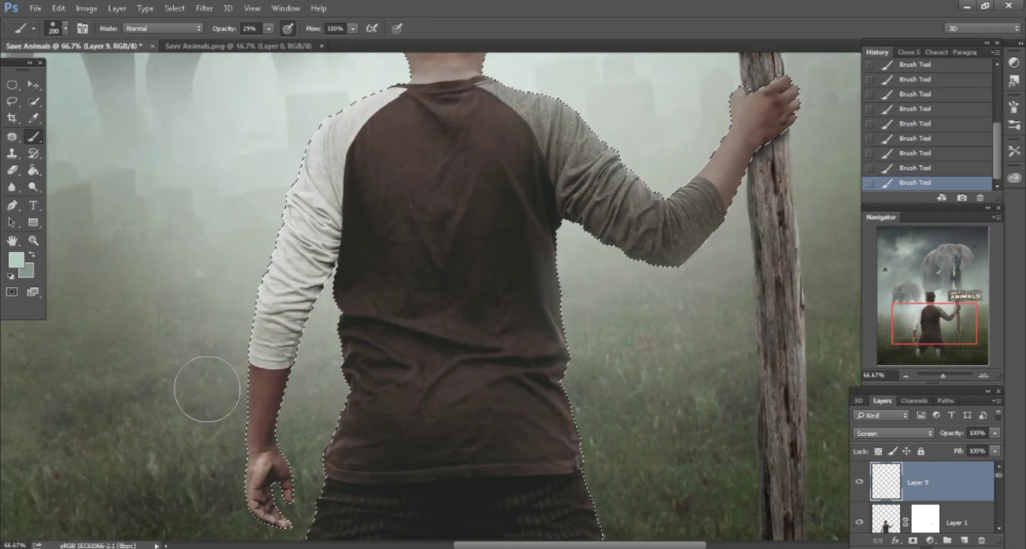
scroll(666, 332, "down", 1)
key("bracketleft")
key("bracketleft")
key("bracketleft")
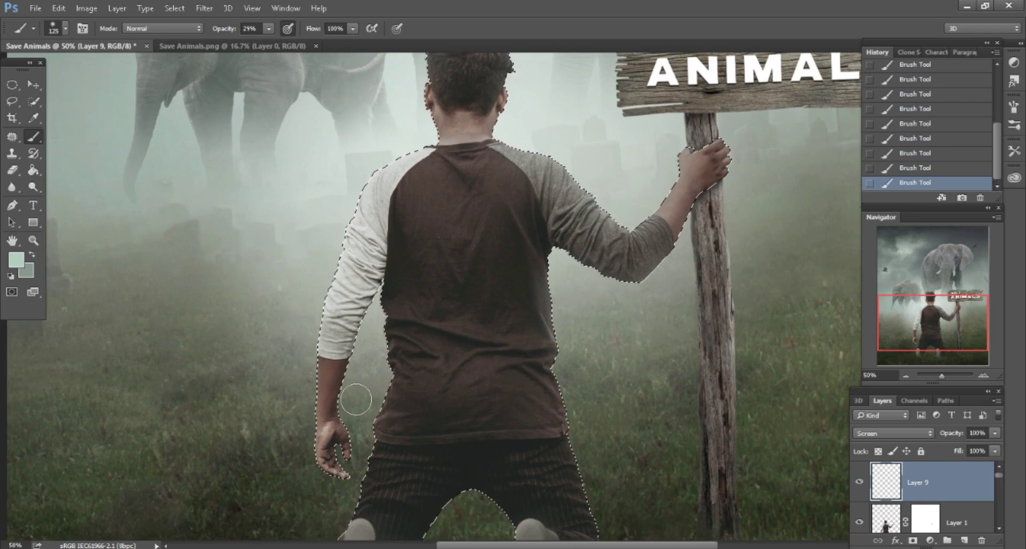
scroll(371, 319, "down", 1)
scroll(142, 197, "up", 1)
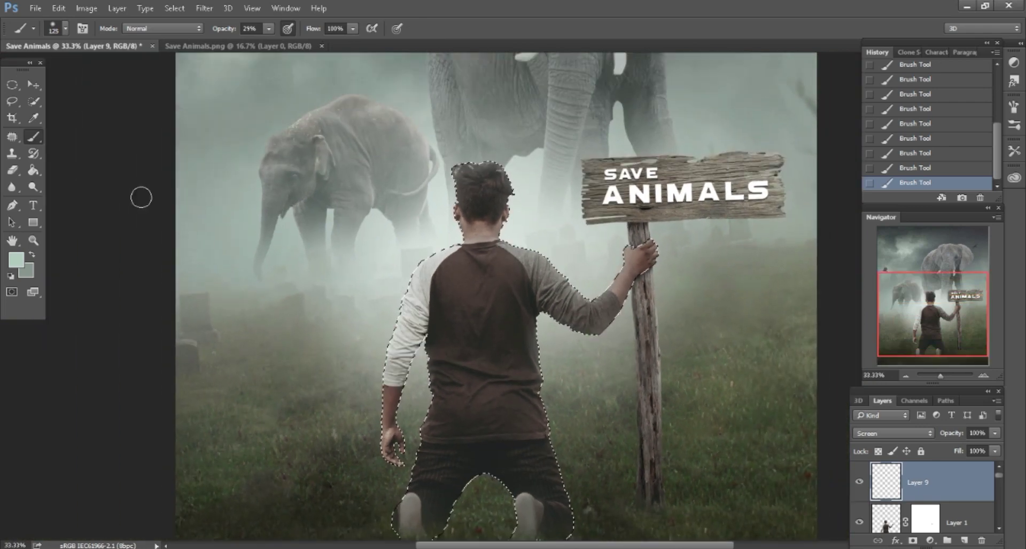
key("l")
key("ctrl+d")
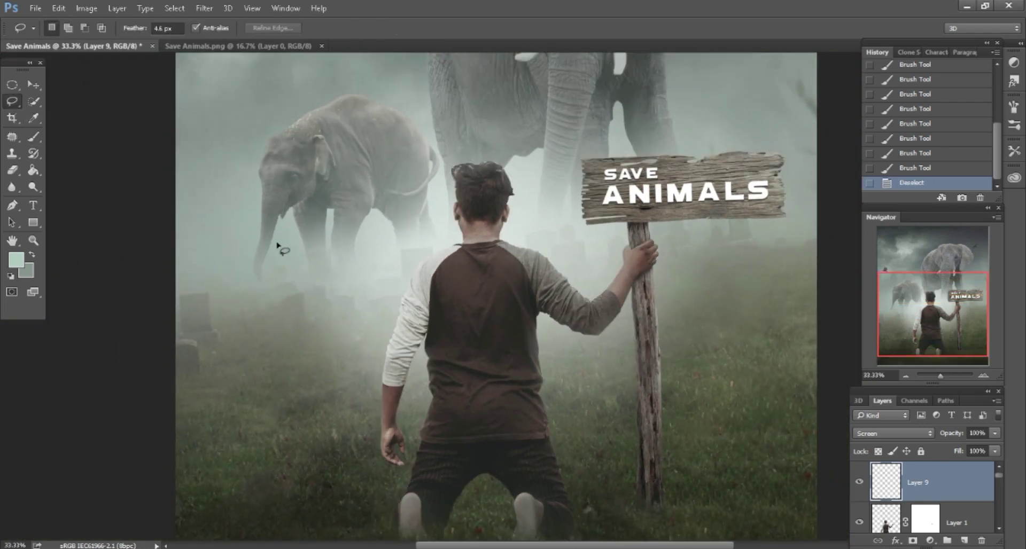
Zoom out from 1200% to fit the poster, then zoom to 100% on the wooden sign
scroll(278, 246, "down", 2)
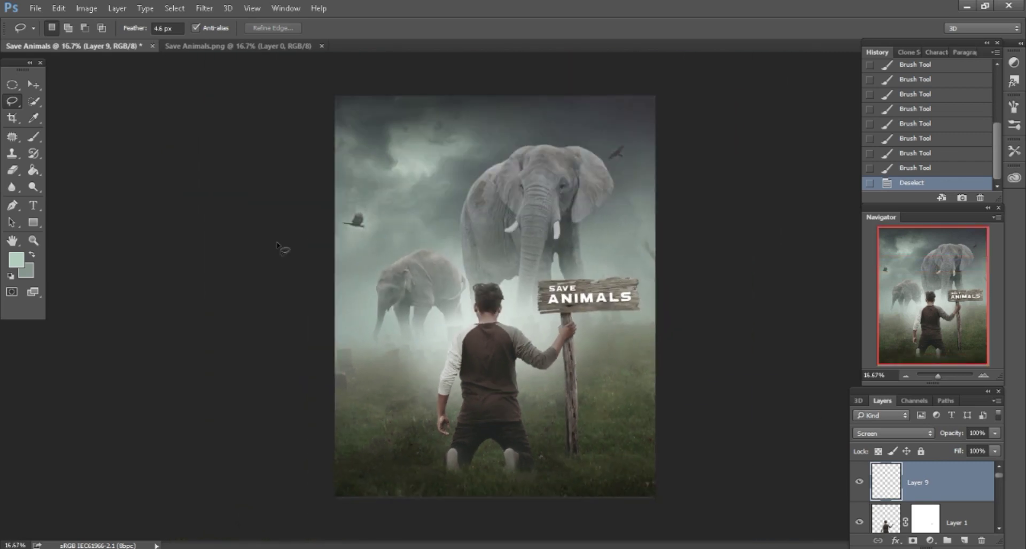
scroll(674, 290, "up", 2)
scroll(695, 305, "up", 2)
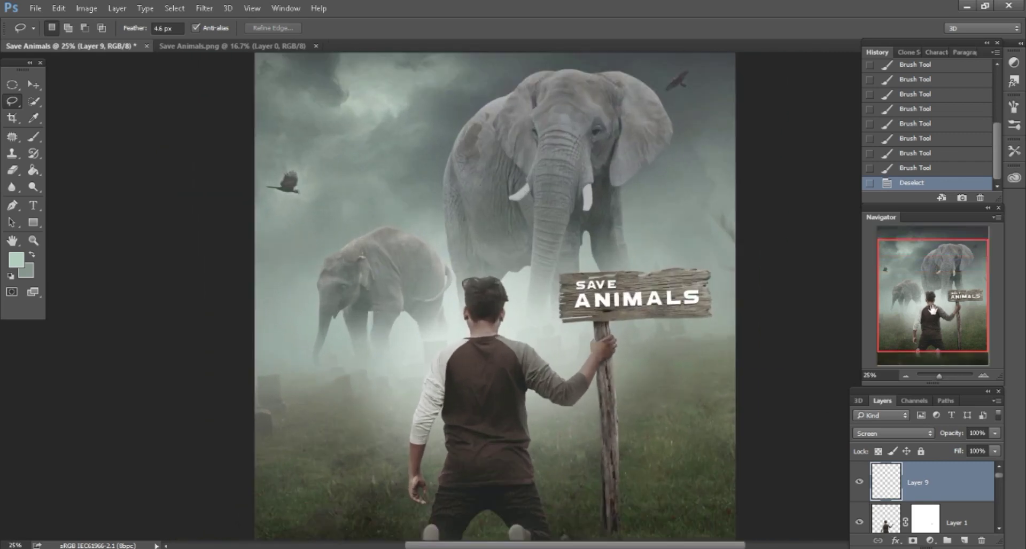
scroll(721, 324, "up", 12)
scroll(989, 311, "down", 5)
scroll(971, 310, "down", 5)
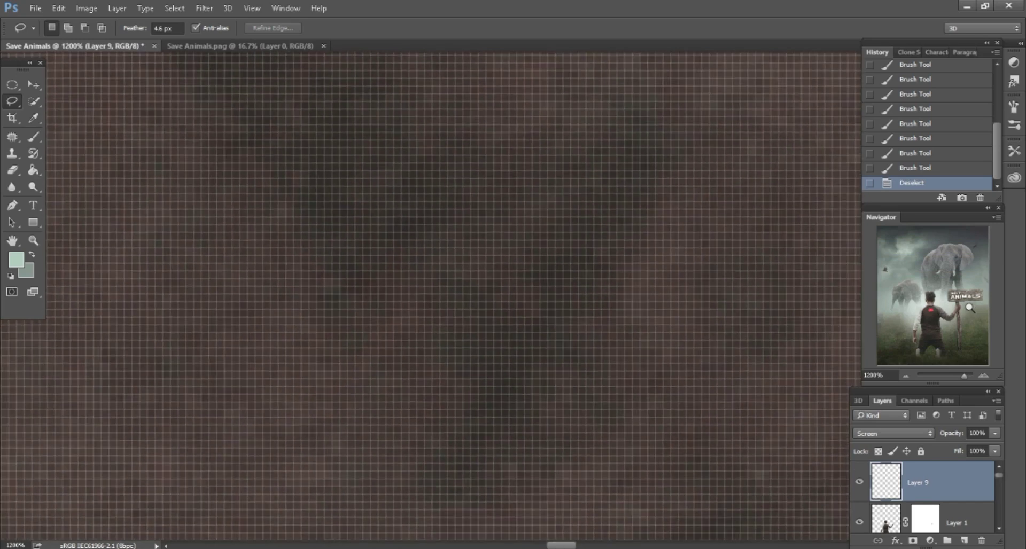
scroll(958, 306, "down", 5)
scroll(952, 307, "up", 1)
scroll(960, 302, "up", 2)
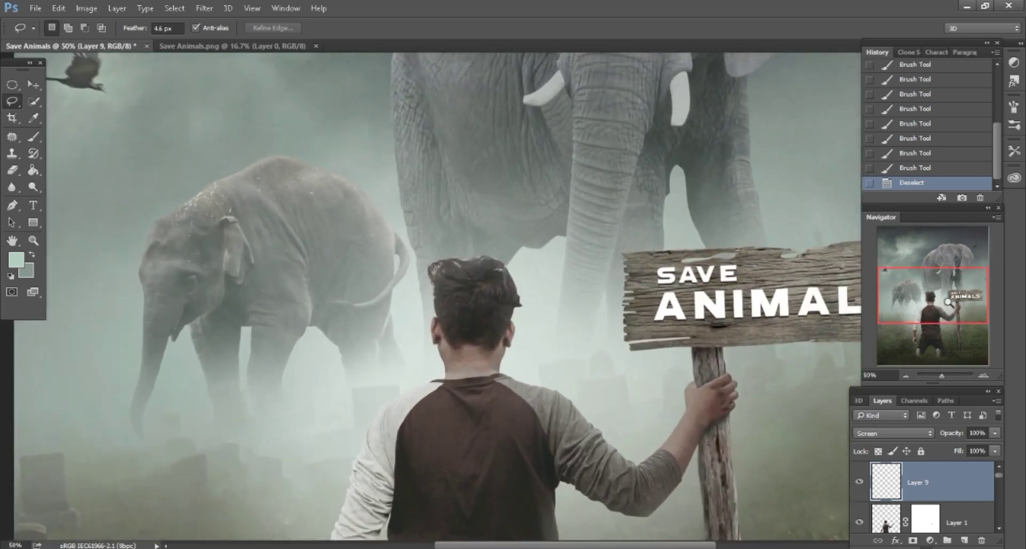
scroll(971, 296, "up", 1)
scroll(711, 313, "up", 1)
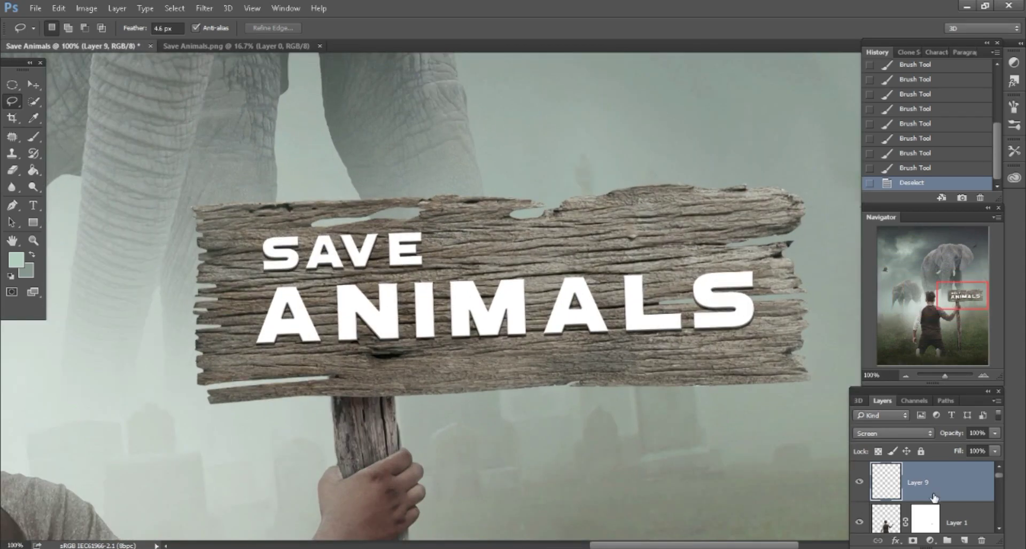
scroll(935, 497, "down", 2)
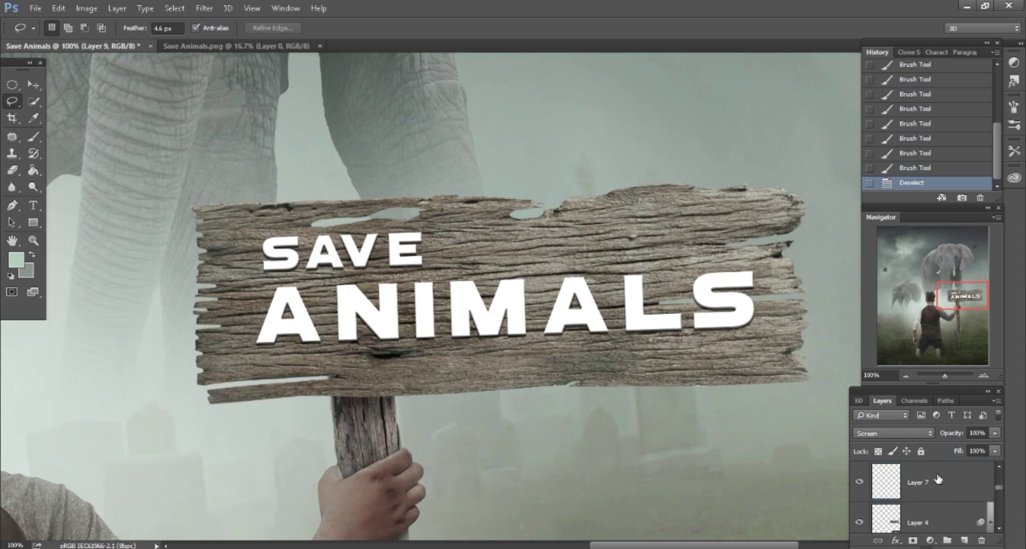
scroll(938, 481, "up", 1)
Shade the SAVE ANIMALS letters with black at 13% opacity on new Layer 10 using their selection
left_click(919, 484)
left_click(859, 483)
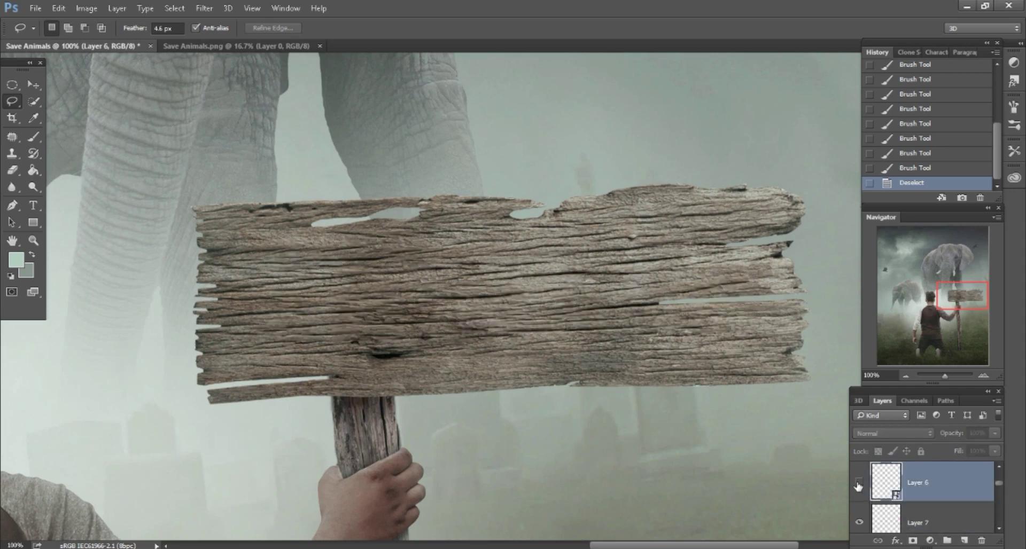
left_click(887, 519, "ctrl")
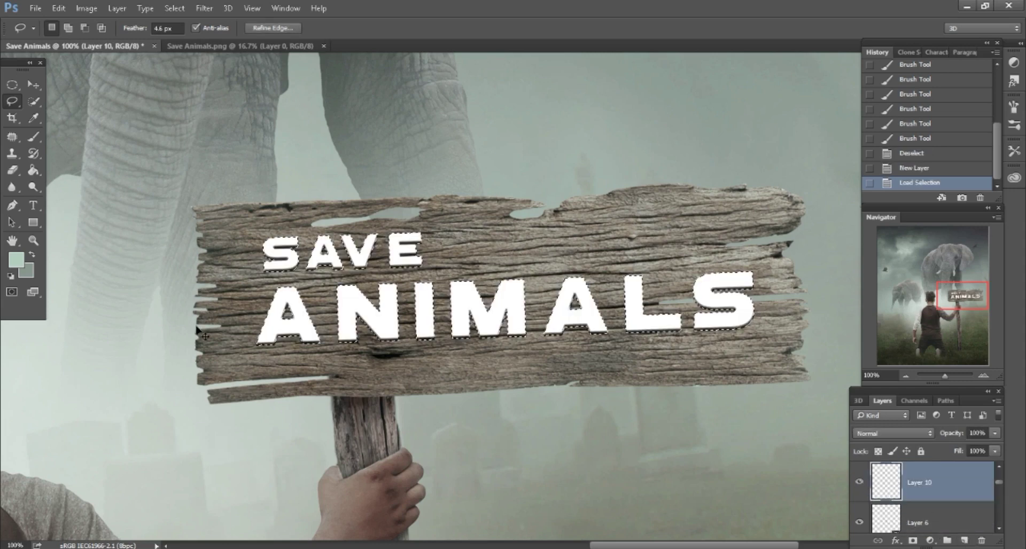
left_click(16, 260)
type("000000")
key("Return")
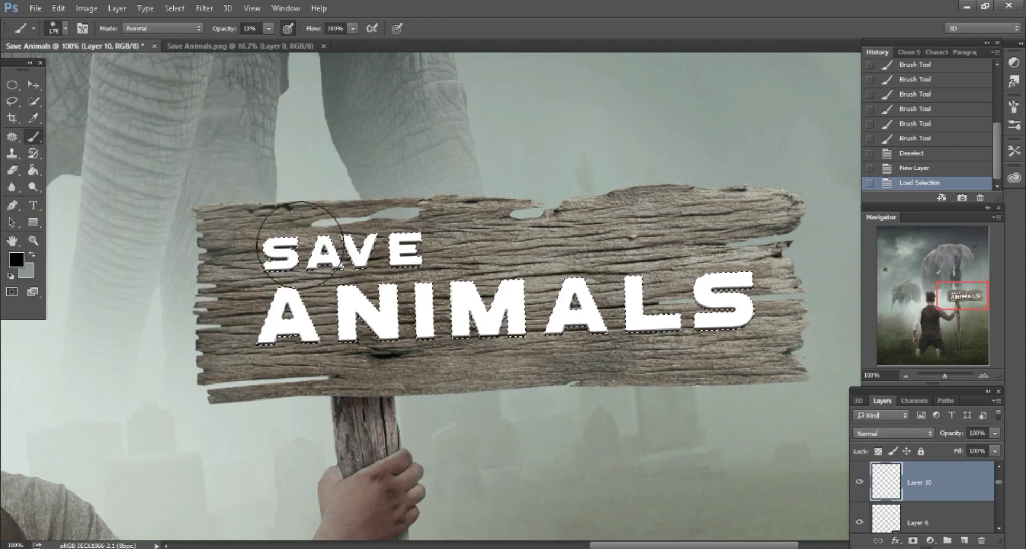
key("bracketright")
key("bracketright")
key("bracketright")
left_click_drag(267, 302, 755, 297)
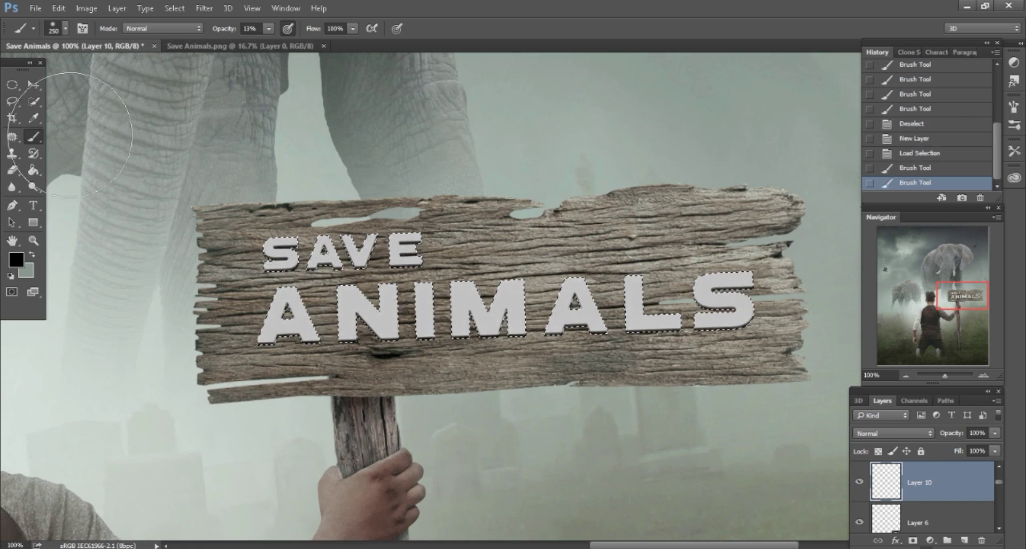
left_click(12, 101)
left_click(275, 163)
key("ctrl+0")
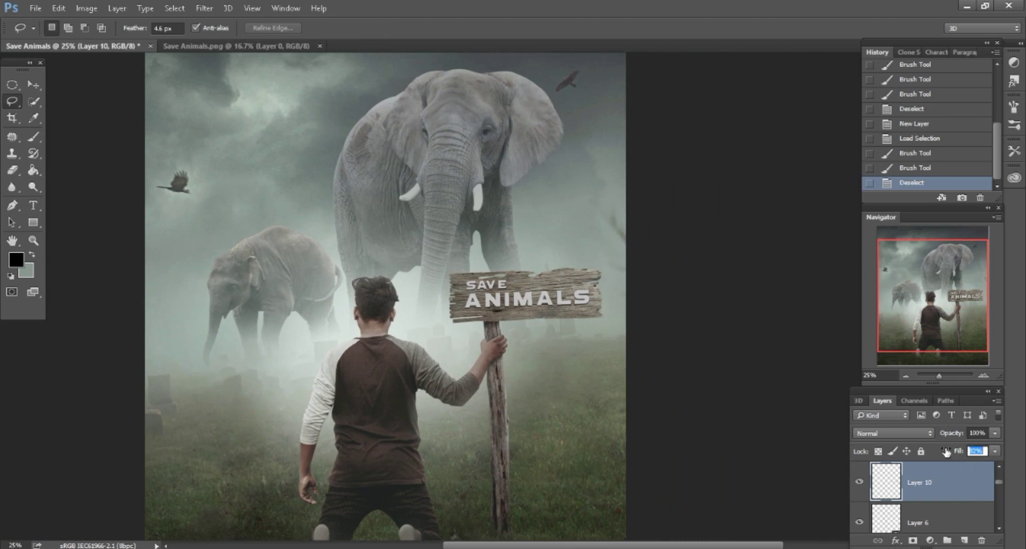
Set Layer 10 fill to 86% and merge all visible layers
key("Return")
key("ctrl+minus")
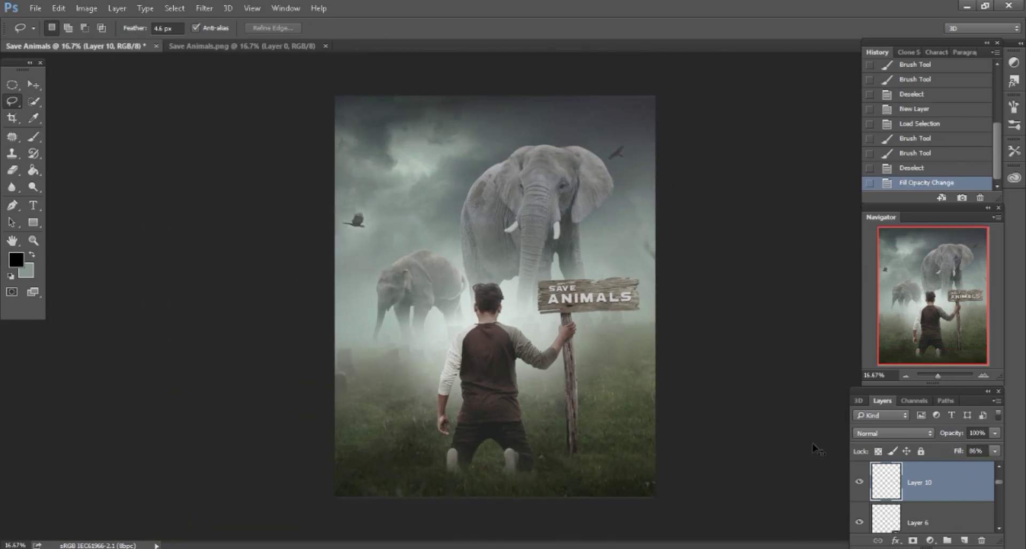
key("ctrl+minus")
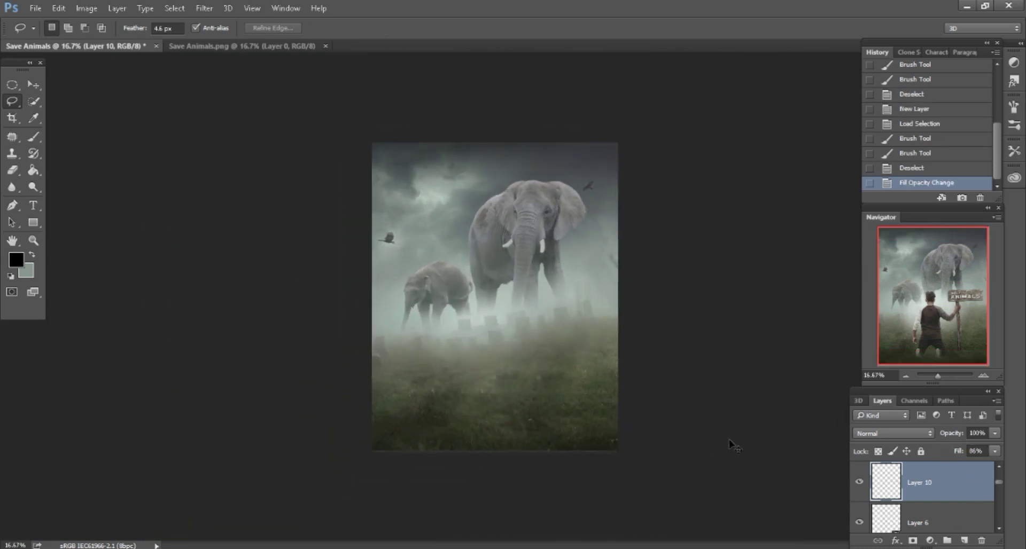
right_click(962, 489)
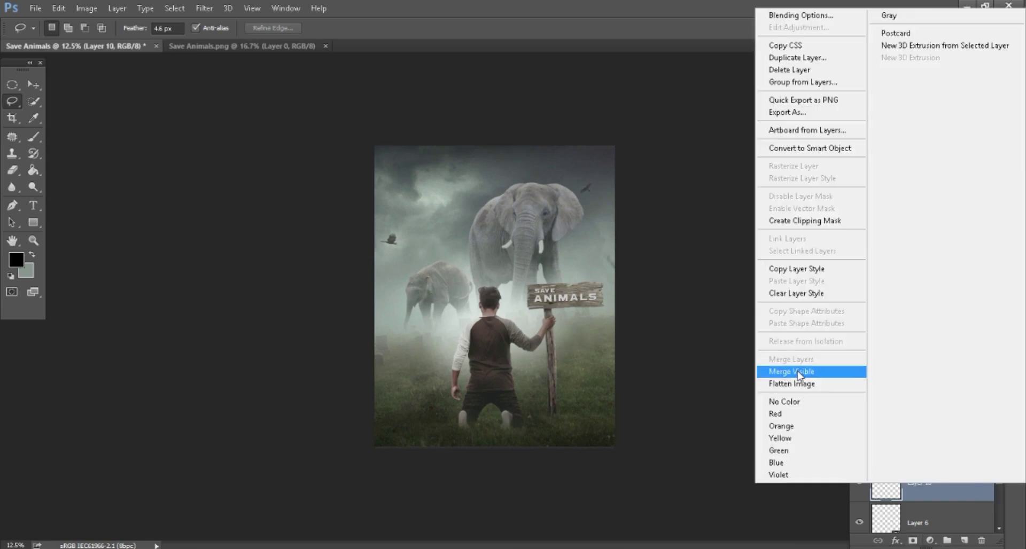
left_click(812, 433)
Duplicate the merged Background layer and close Save Animals.png
left_click_drag(956, 485, 965, 540)
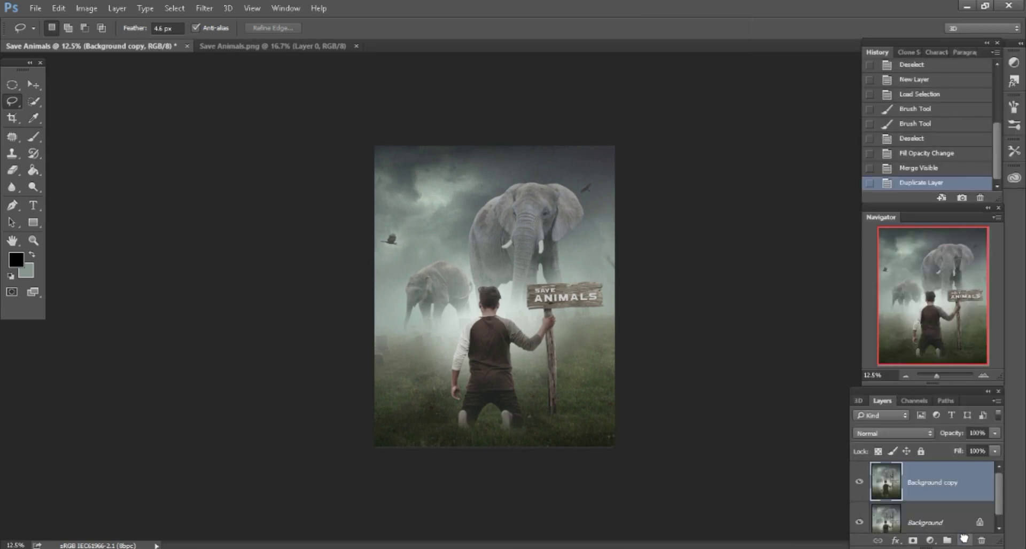
key("ctrl+plus")
left_click(229, 47)
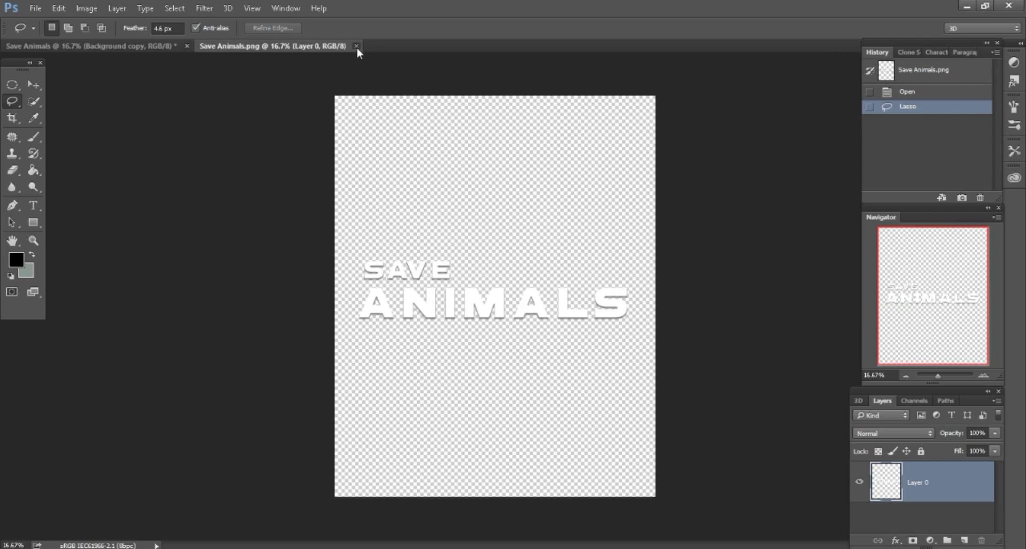
left_click(356, 46)
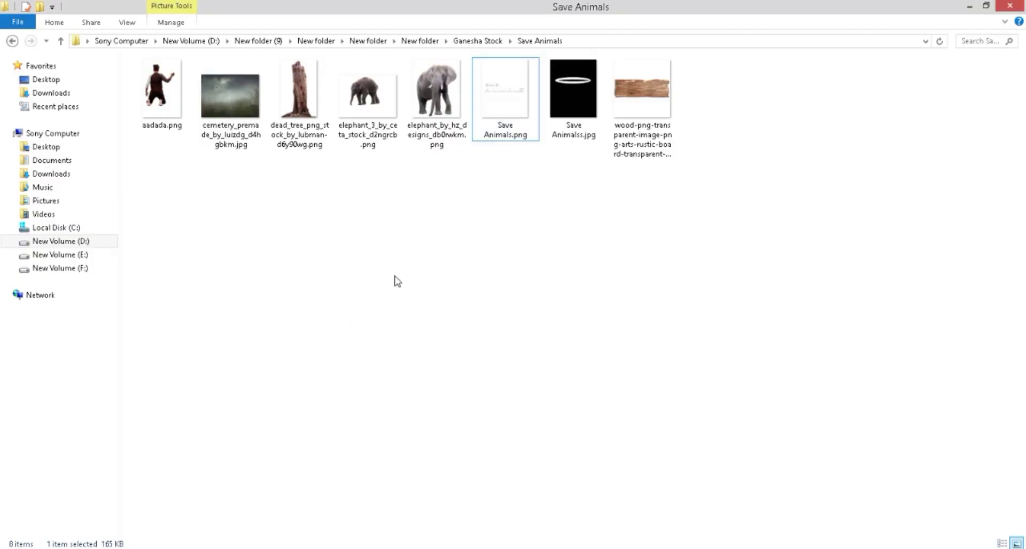
Bring the Save Animalss.jpg halo ring image into the Save Animals poster
mouse_move(582, 107)
left_mouse_down()
mouse_move(342, 547)
mouse_move(640, 43)
left_mouse_up()
left_click(33, 84)
mouse_move(488, 191)
left_mouse_down()
mouse_move(196, 61)
mouse_move(678, 235)
left_mouse_up()
key("ctrl+plus")
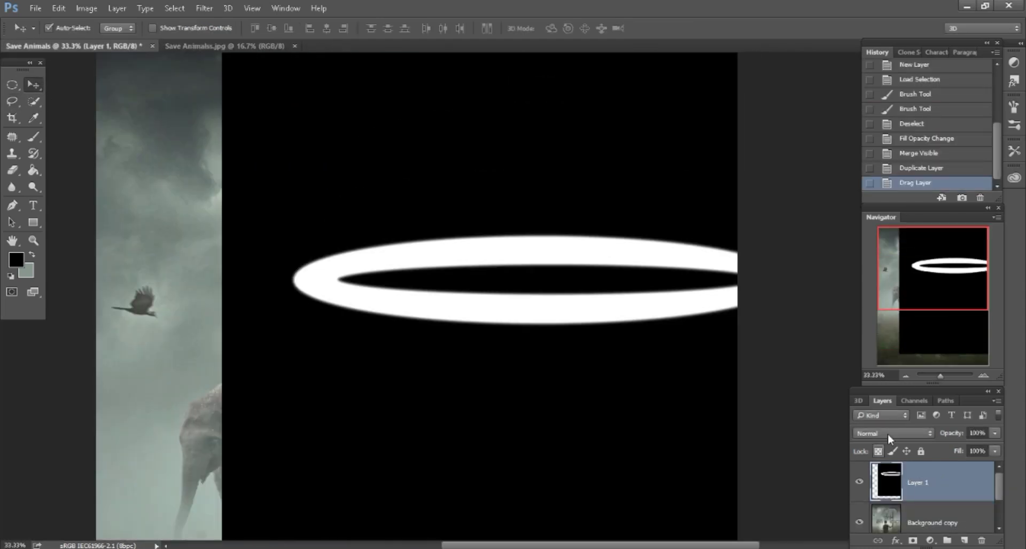
Set the halo layer to Lighten blending and convert it to a smart object
left_click(889, 436)
left_click(868, 262)
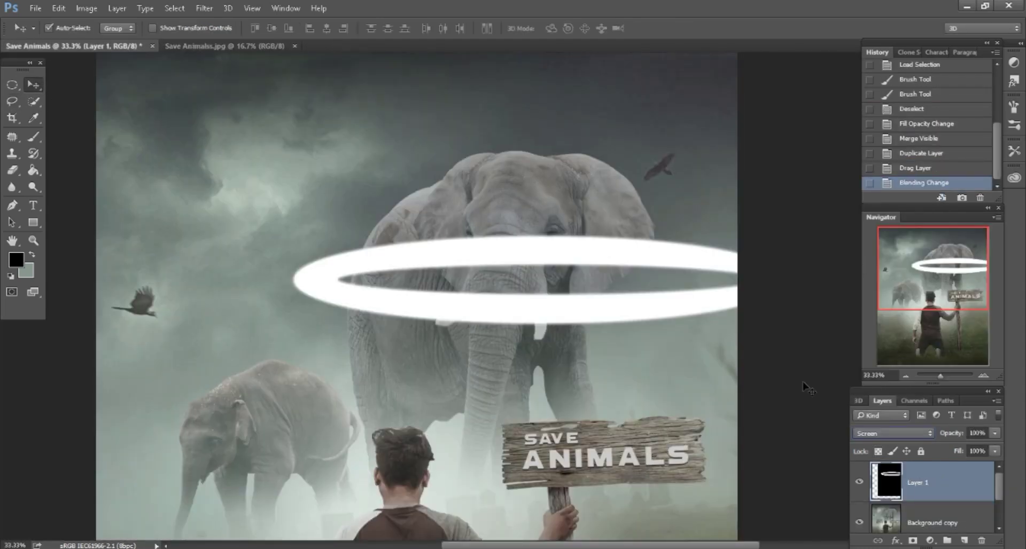
key("Up")
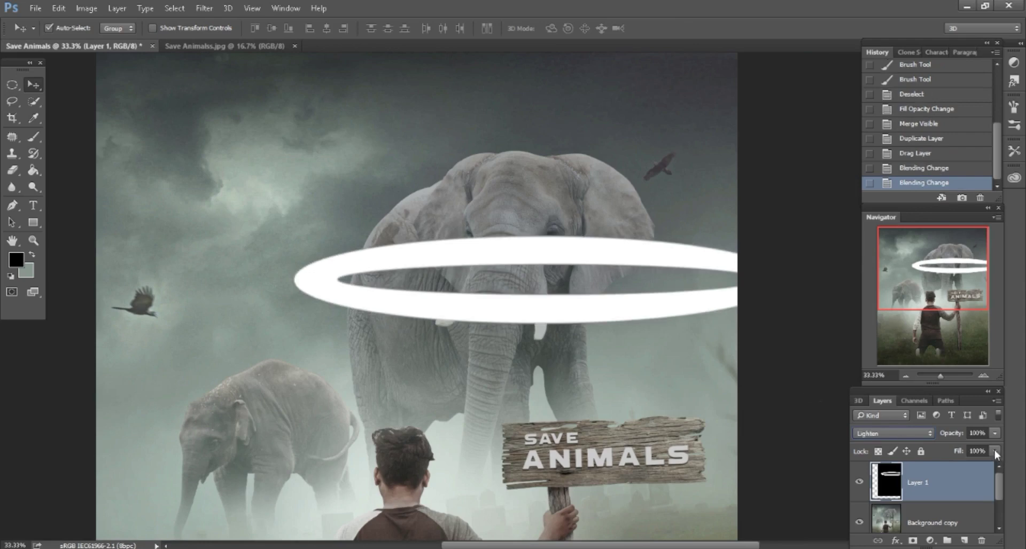
right_click(918, 466)
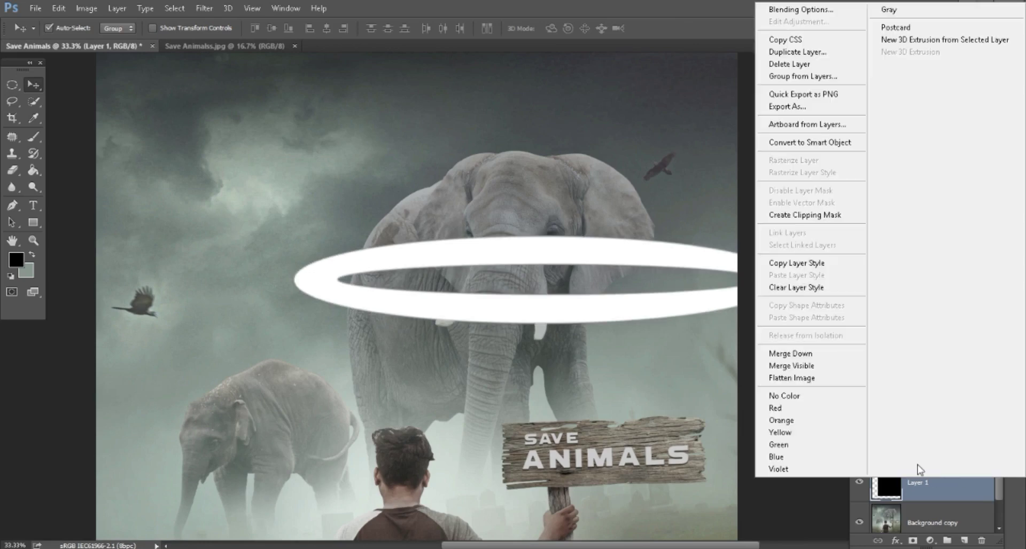
left_click(836, 143)
Free Transform the halo, scaling it proportionally to 36%
left_click(57, 13)
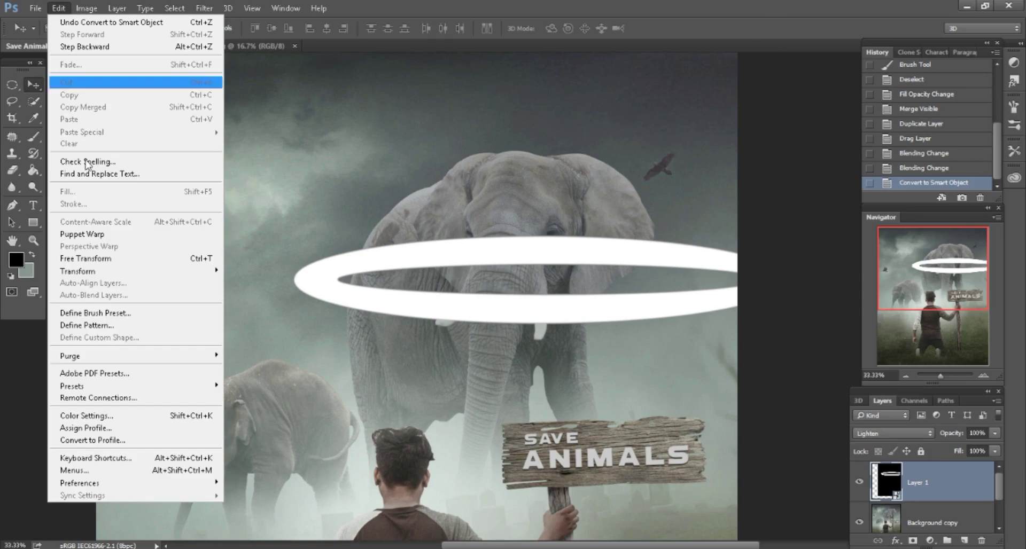
left_click(127, 259)
left_click(232, 28)
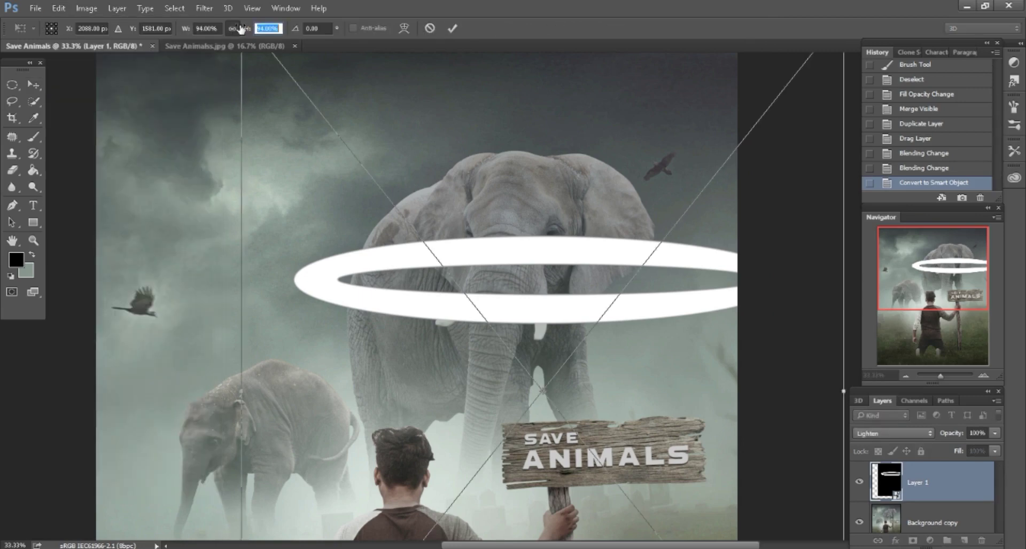
double_click(207, 28)
type("39")
key("Tab")
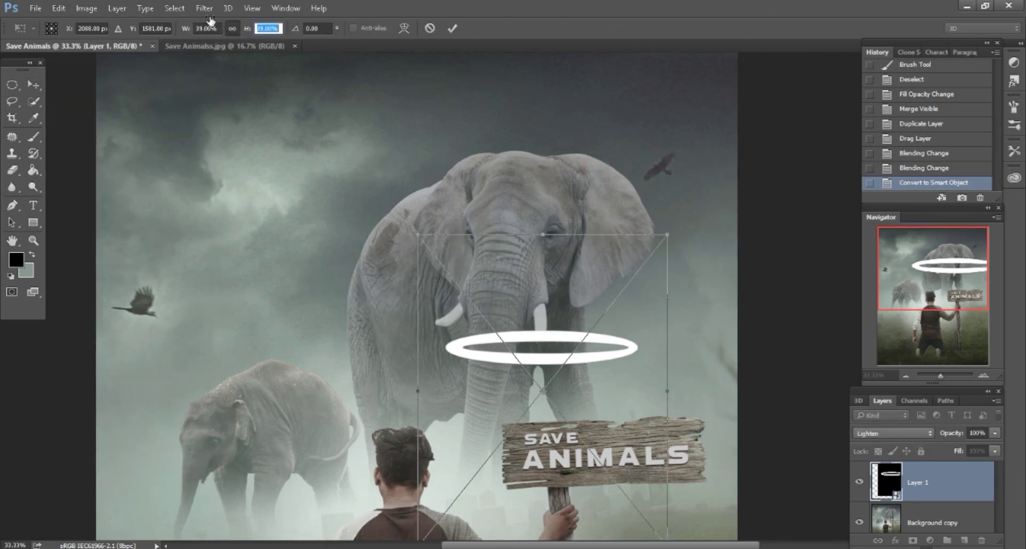
type("36")
key("Tab")
Move the halo above the large elephant's head, tilt and flatten it, and commit
mouse_move(555, 326)
left_mouse_down()
mouse_move(532, 89)
mouse_move(530, 99)
left_mouse_up()
scroll(702, 304, "up", 1)
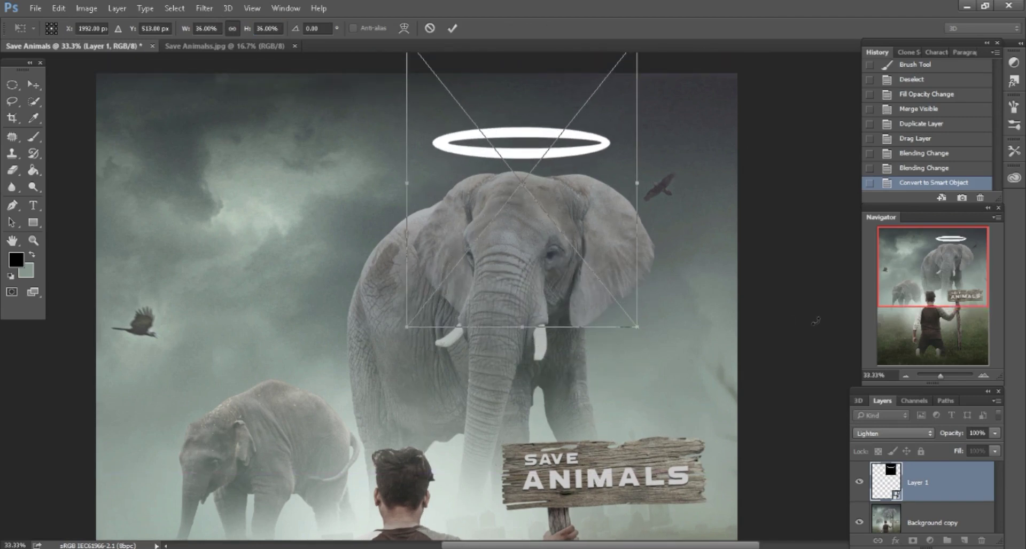
left_click_drag(816, 321, 813, 313)
scroll(562, 153, "up", 4)
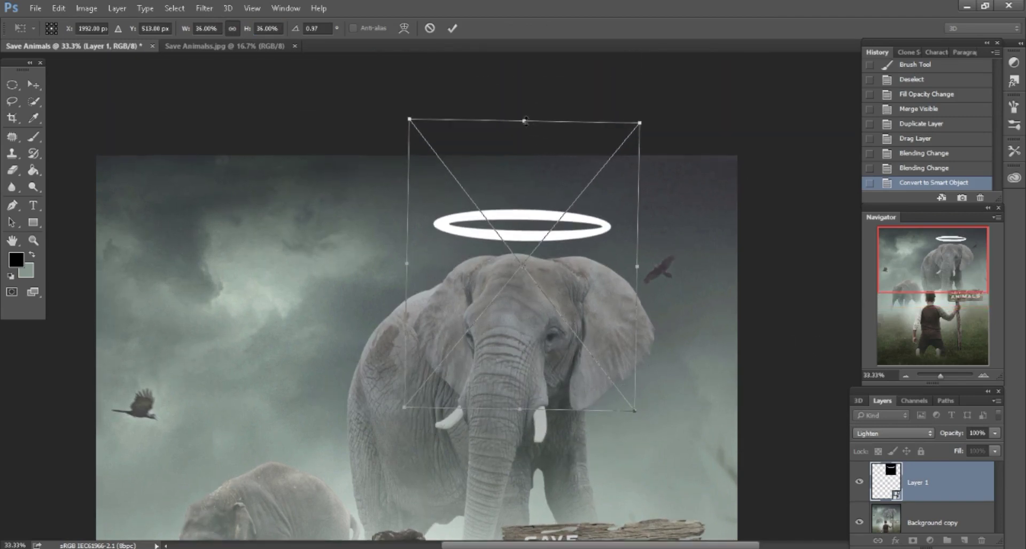
left_click_drag(525, 122, 524, 172)
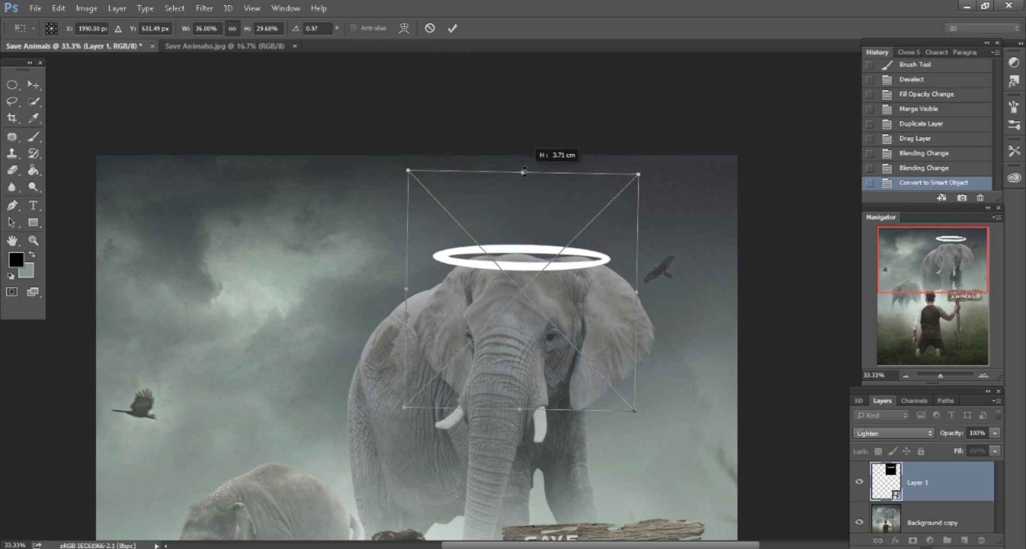
left_click(452, 31)
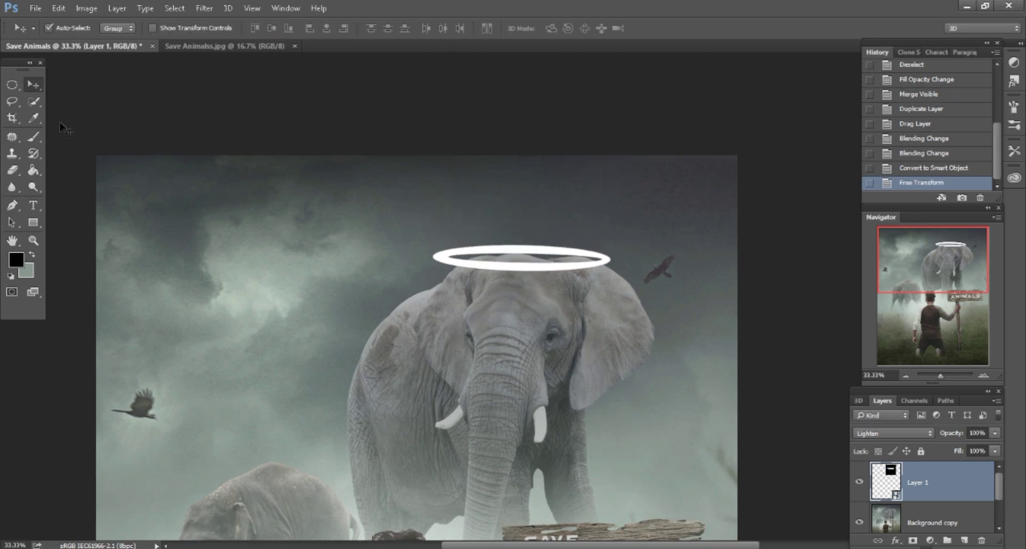
left_click_drag(802, 437, 804, 405)
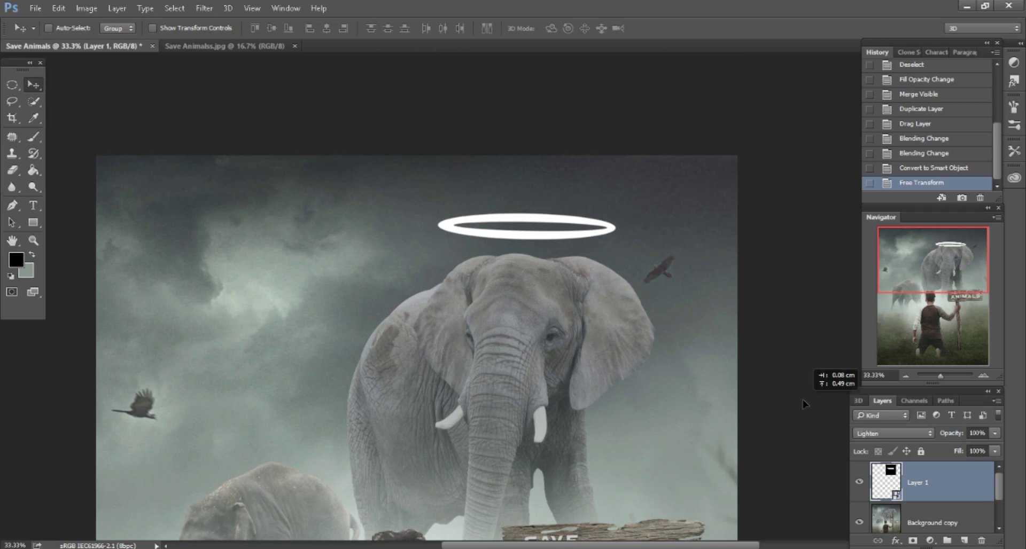
key("ctrl+minus")
key("ctrl+minus")
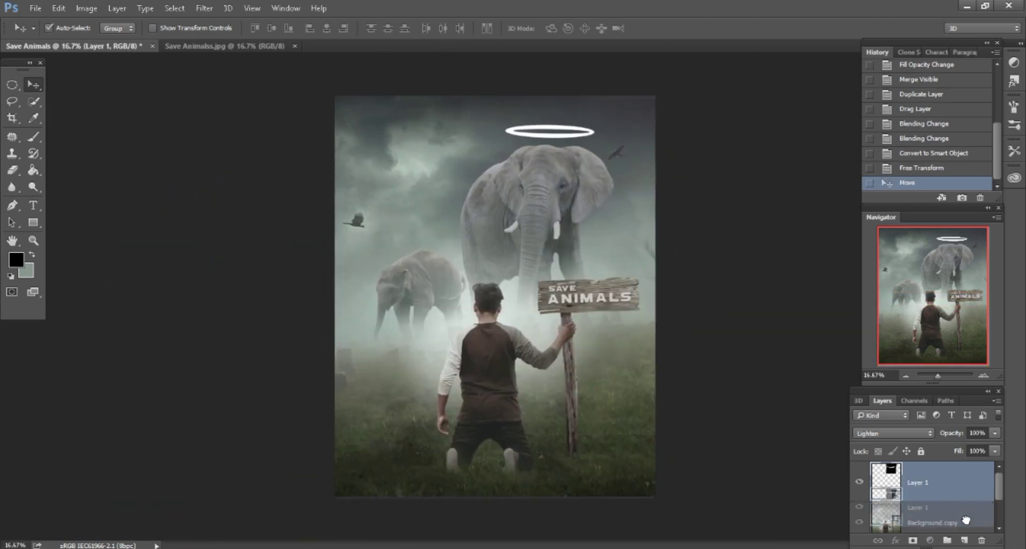
Duplicate the halo layer and move the copy over the small elephant
left_click_drag(919, 481, 964, 543)
left_click_drag(746, 250, 585, 362)
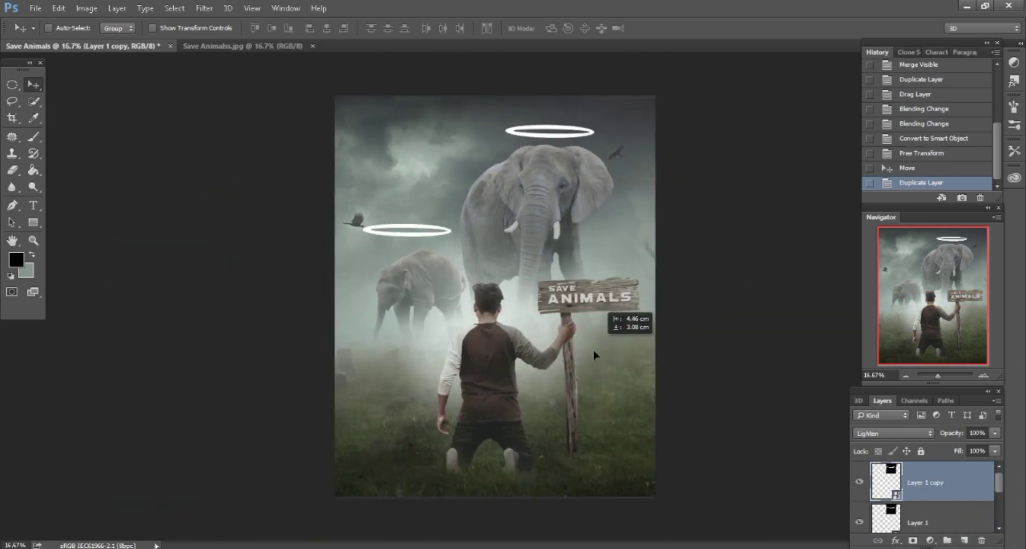
key("ctrl+plus")
key("ctrl+plus")
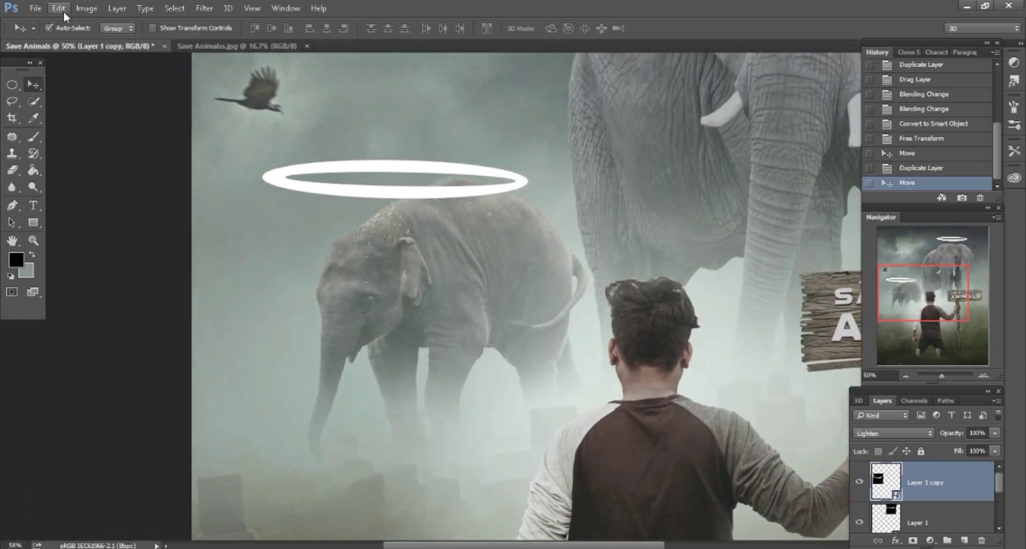
Scale the halo copy to about 17% with a slight tilt, above the small elephant's head
left_click(60, 10)
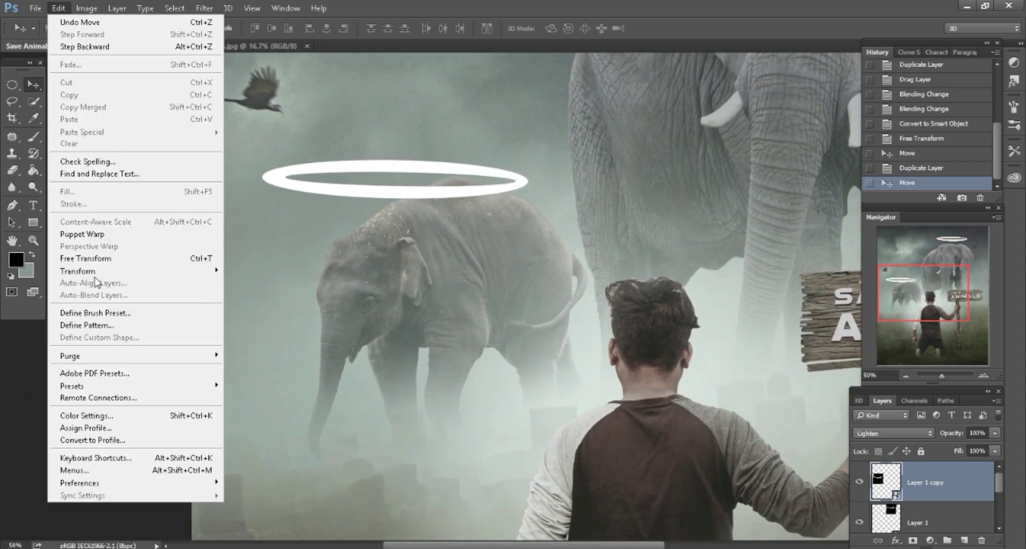
left_click(94, 263)
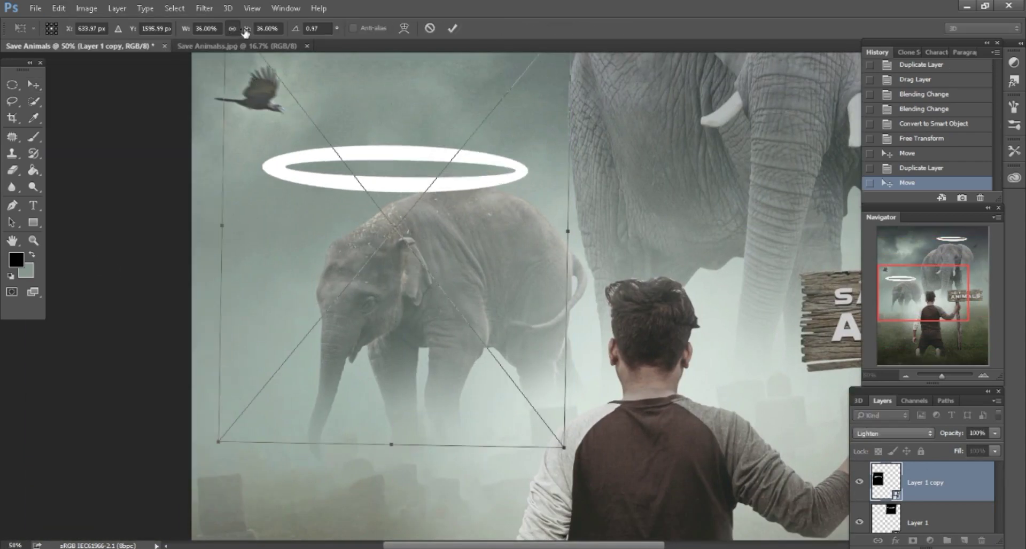
left_click(232, 28)
type("11")
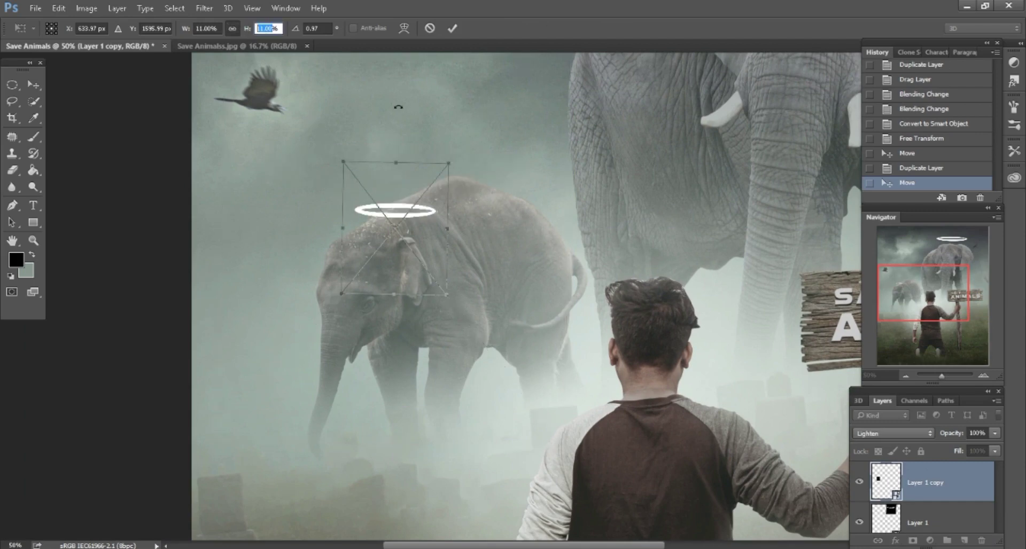
key("Up")
key("Up")
key("Up")
key("Up")
key("Up")
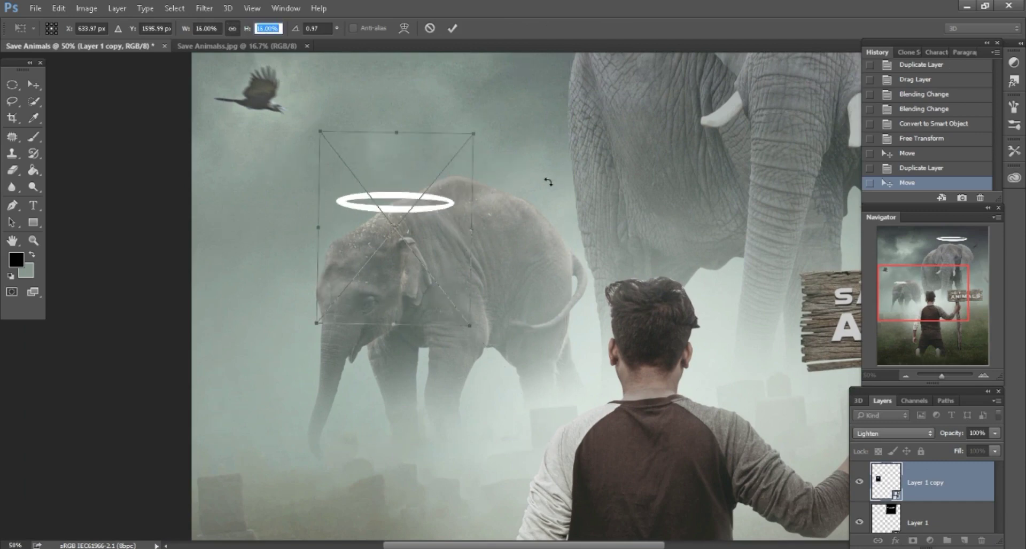
key("Up")
left_click_drag(548, 182, 555, 173)
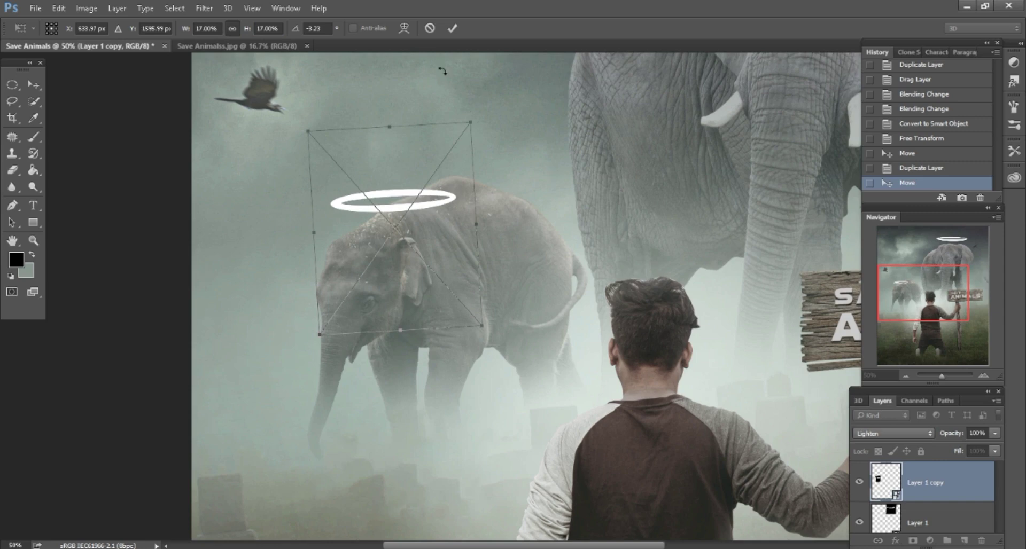
left_click(452, 30)
left_click_drag(568, 229, 527, 239)
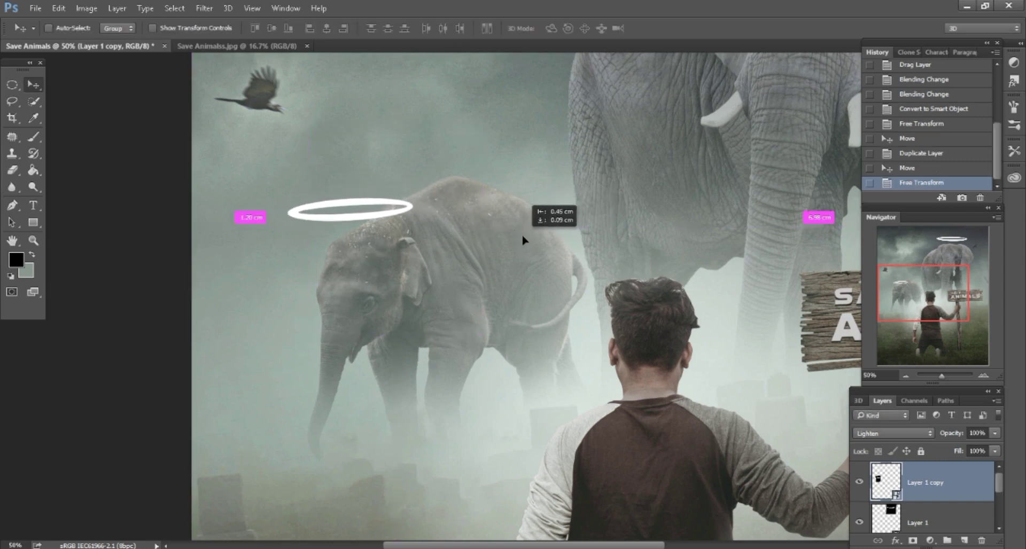
key("ctrl+minus")
scroll(735, 246, "up", 2)
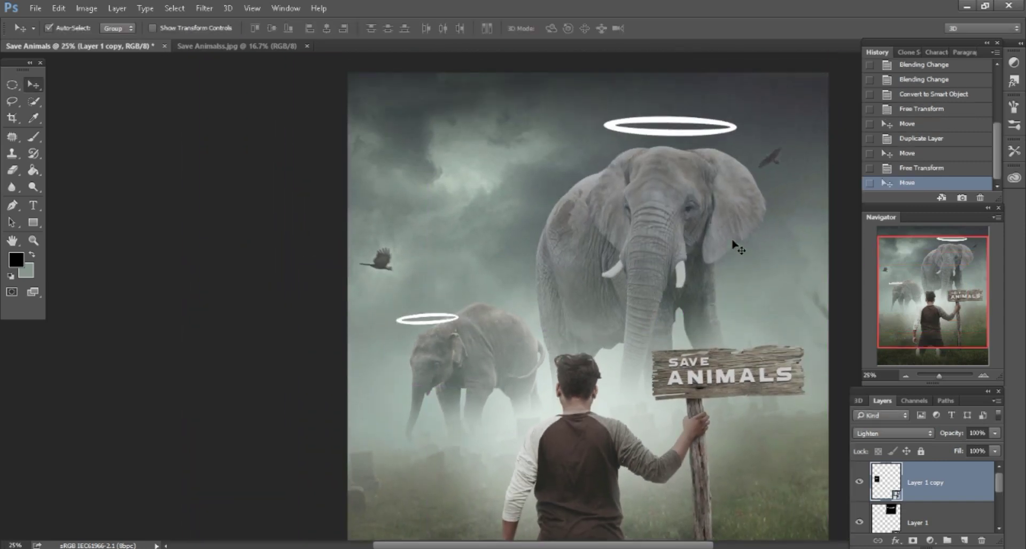
key("ctrl+plus")
Add a new Overlay-blended layer above the Background copy layer
scroll(948, 497, "down", 5)
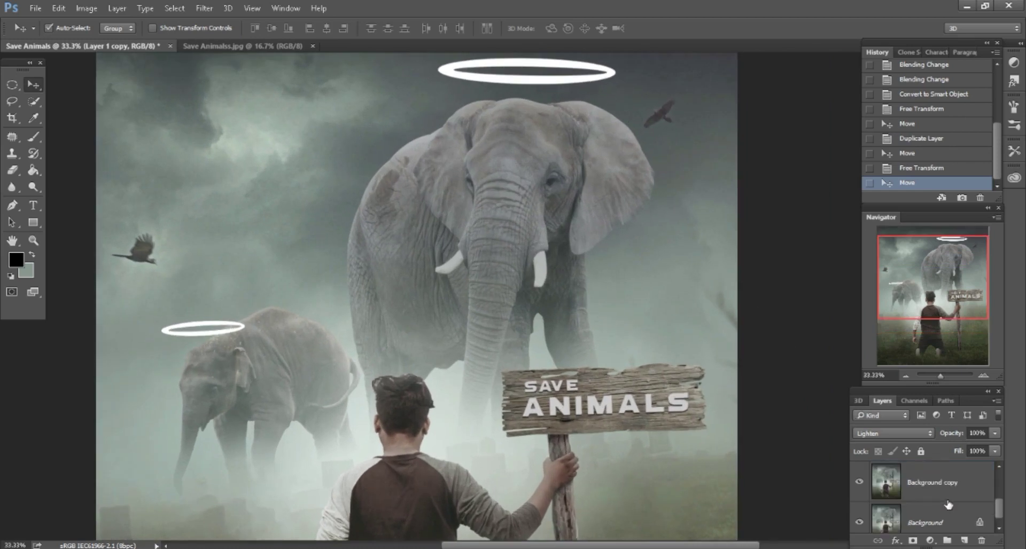
left_click(933, 483)
left_click(964, 541)
left_click(903, 434)
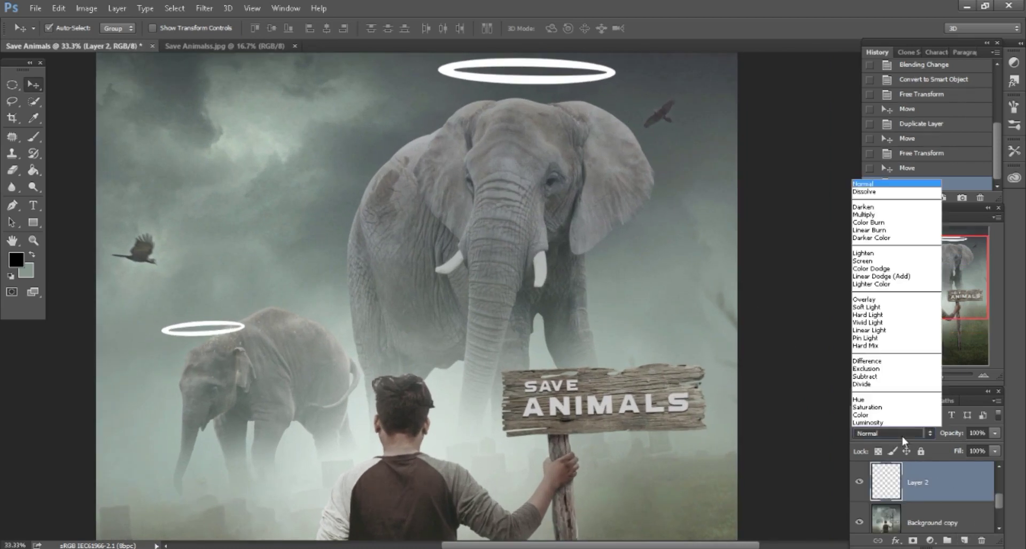
left_click(864, 300)
Choose white as the painting colour and a small soft brush
key("ctrl+plus")
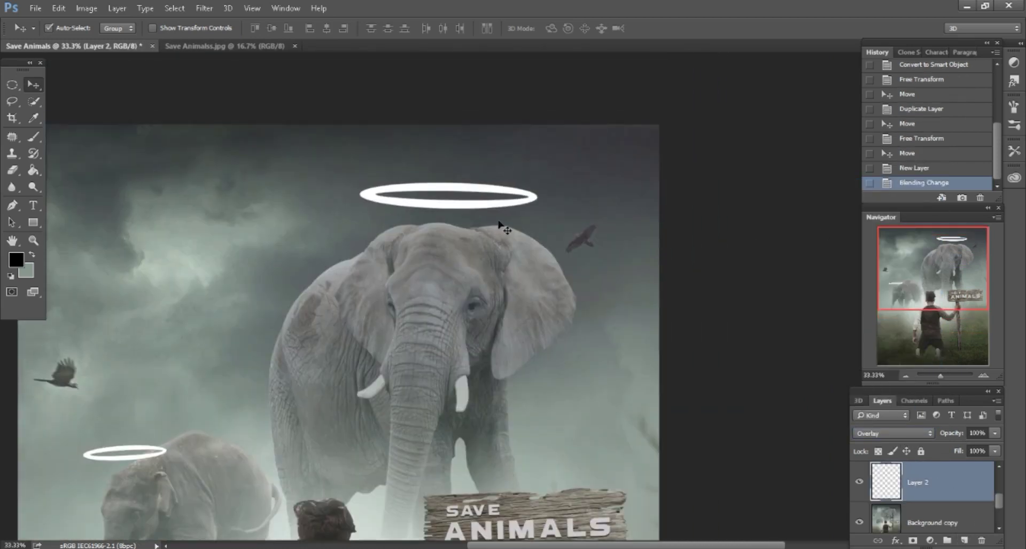
left_click(16, 259)
left_click(23, 141)
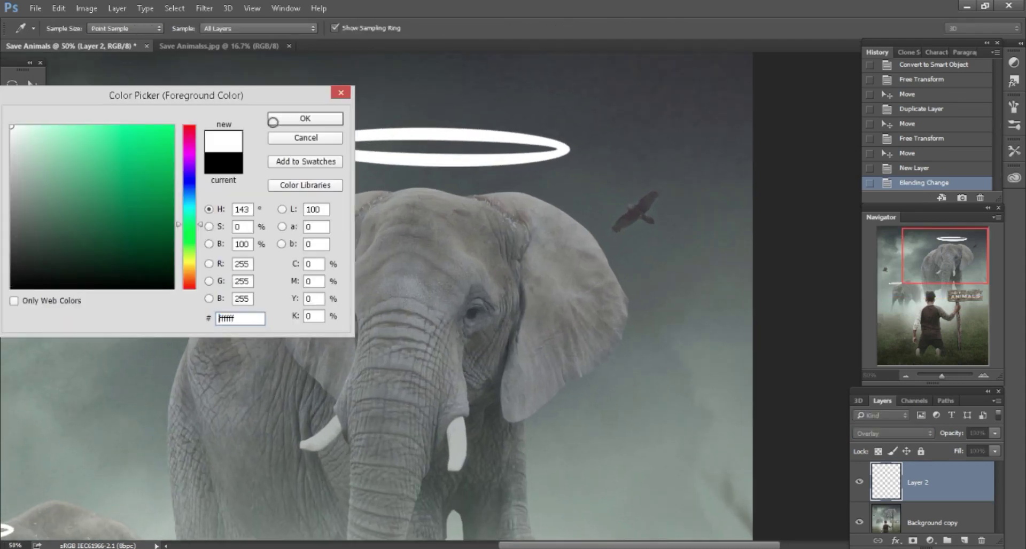
left_click(273, 121)
left_click(21, 137)
left_click(34, 140)
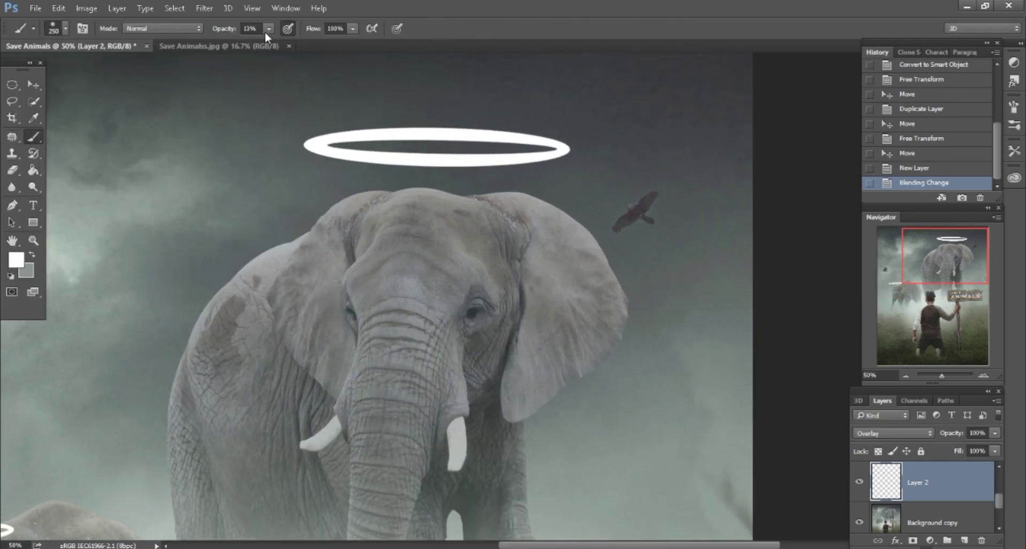
key("bracketleft")
key("bracketleft")
Paint soft white light over the large elephant's forehead and right ear
left_click_drag(422, 219, 366, 236)
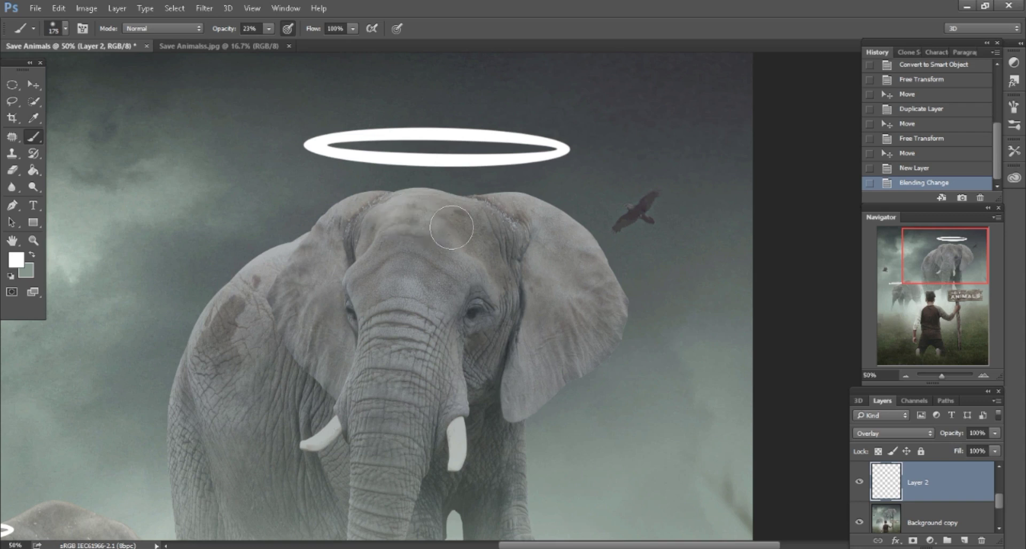
left_click_drag(300, 273, 347, 283)
left_click_drag(481, 218, 593, 278)
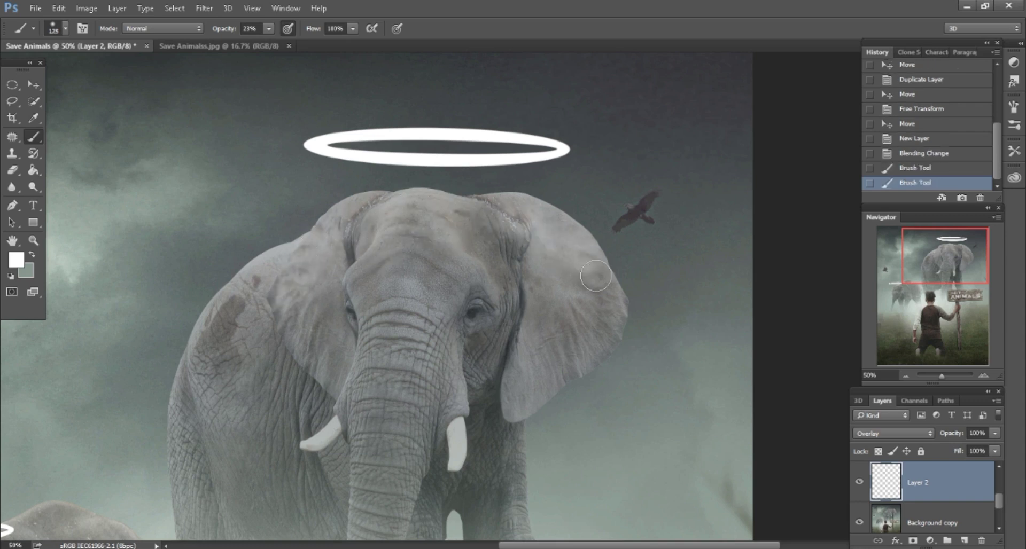
key("bracketleft")
left_click_drag(387, 238, 378, 243)
key("bracketleft")
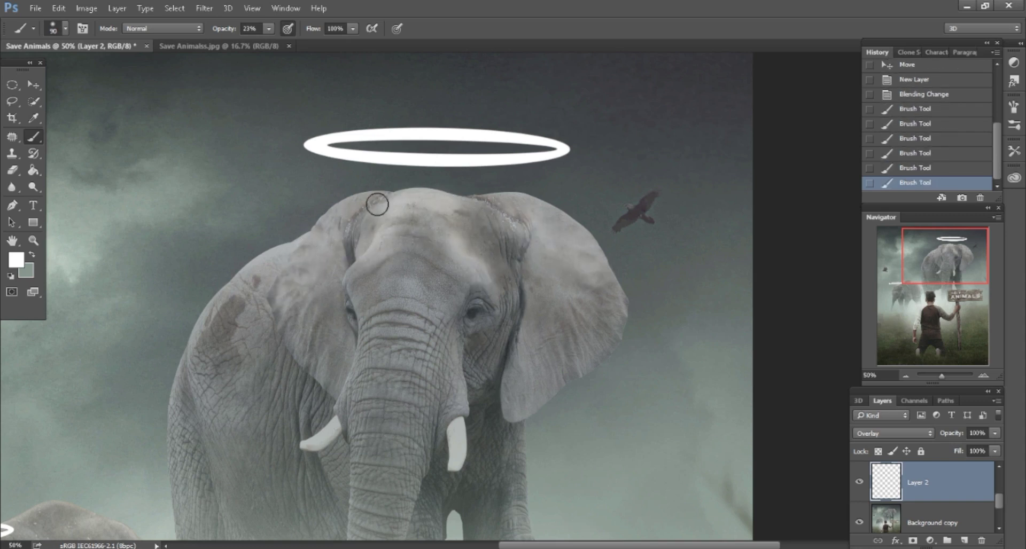
Review the whole composite, then merge all visible layers
left_click_drag(923, 245, 900, 271)
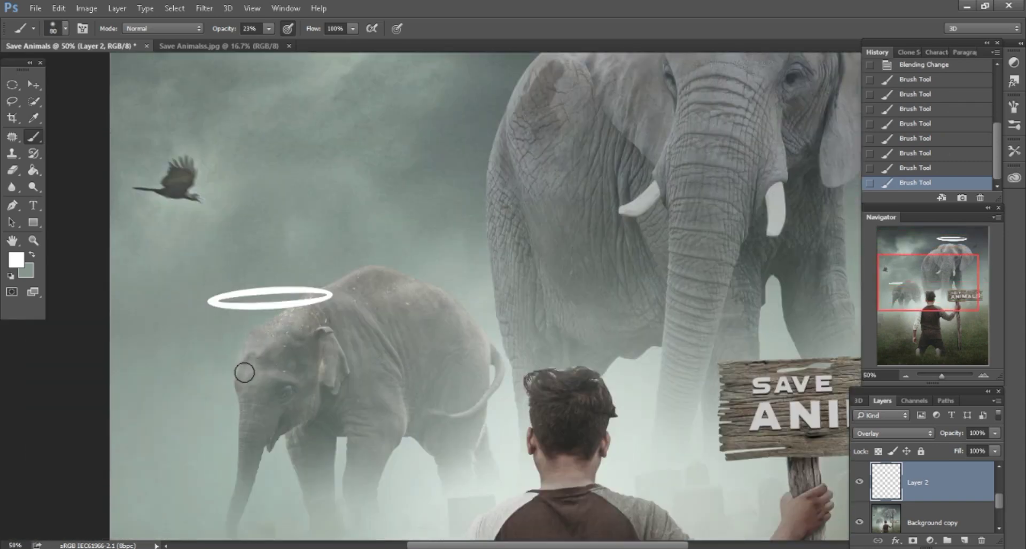
key("ctrl+minus")
key("ctrl+minus")
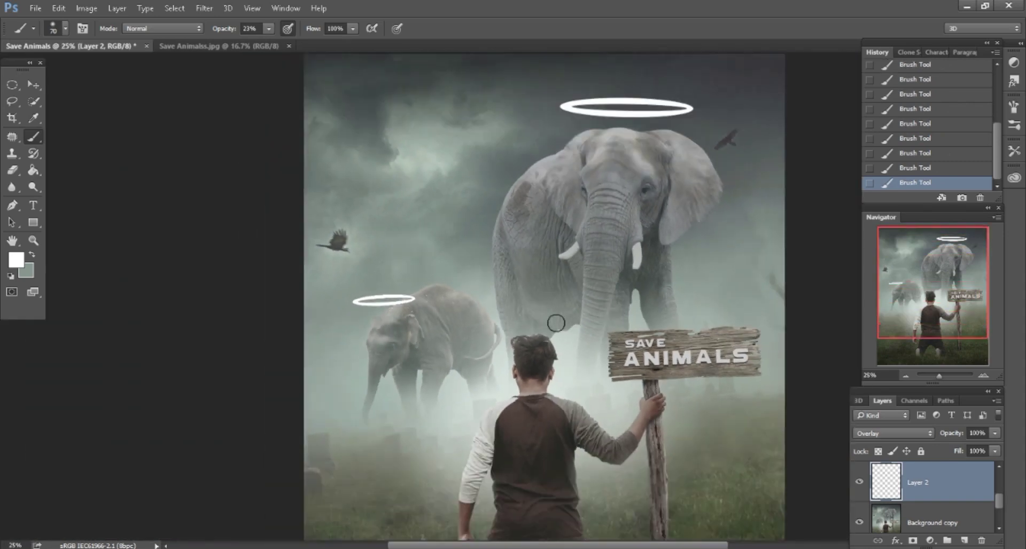
key("ctrl+minus")
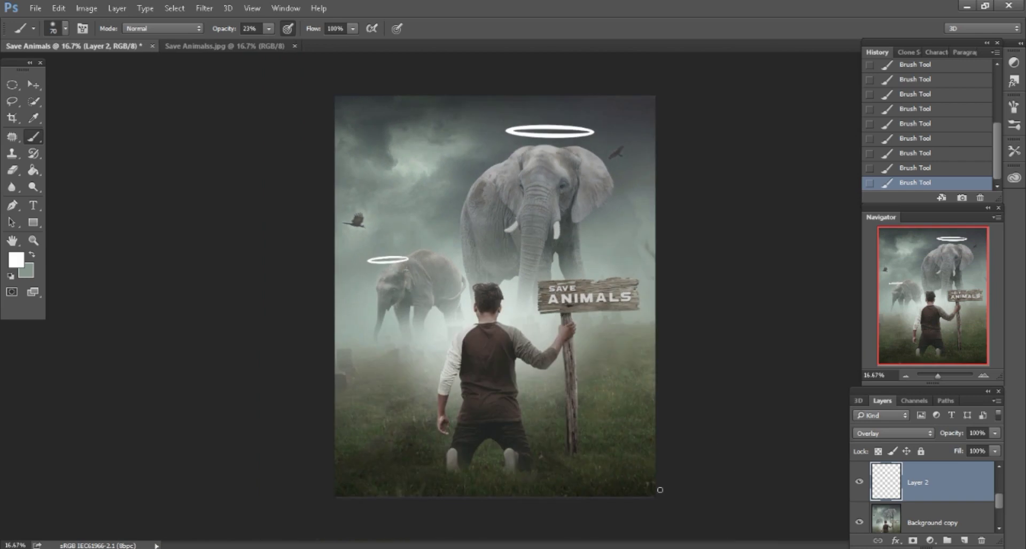
key("ctrl+plus")
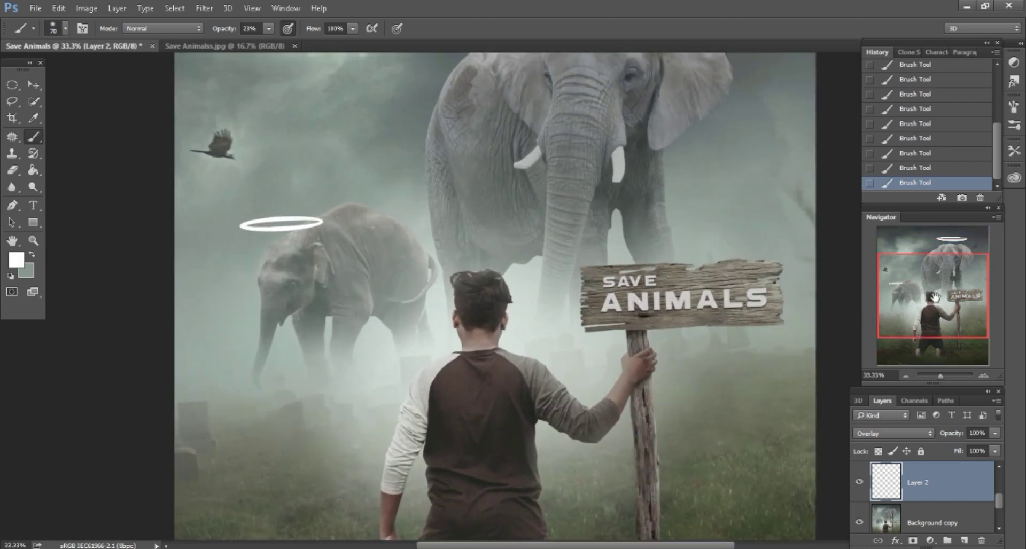
left_click_drag(935, 296, 935, 276)
right_click(947, 480)
left_click(733, 361)
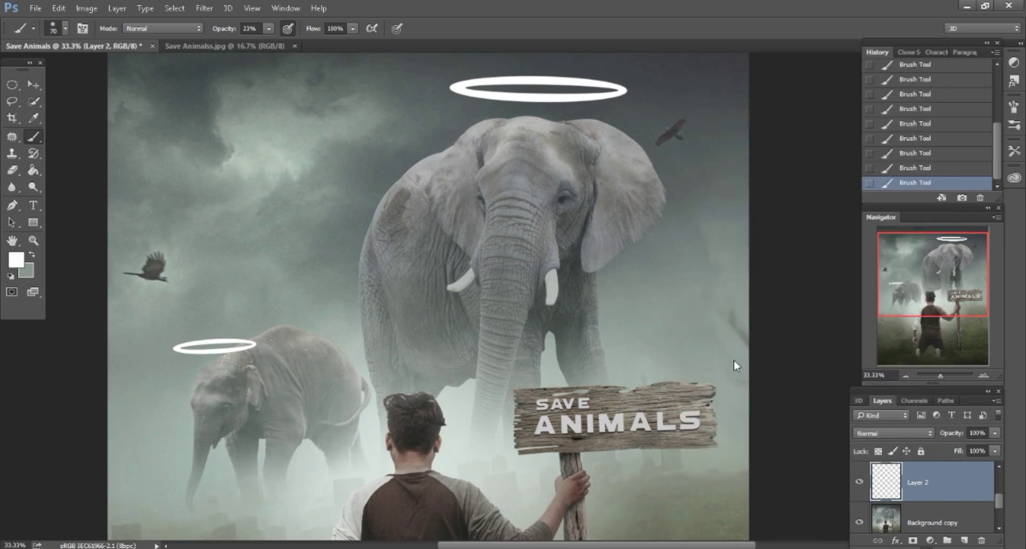
Apply a Brightness/Contrast boost of about 12 contrast to the merged image
key("ctrl+minus")
key("ctrl+minus")
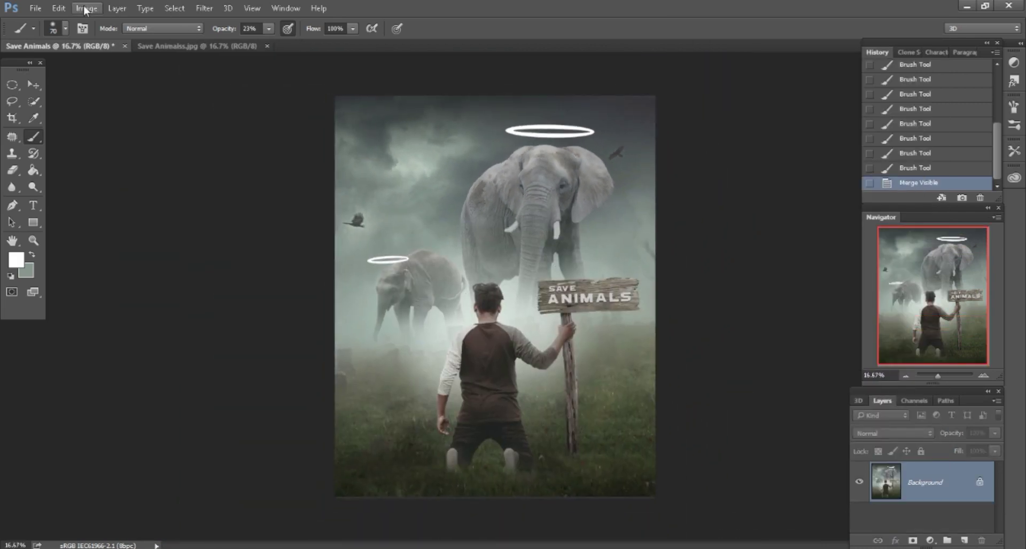
left_click(85, 9)
left_click(242, 34)
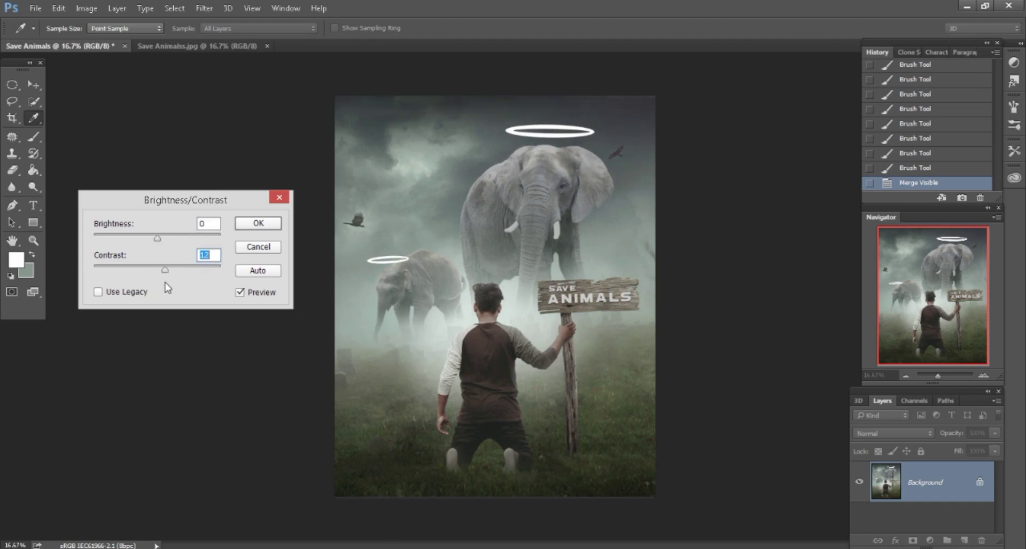
left_click(272, 224)
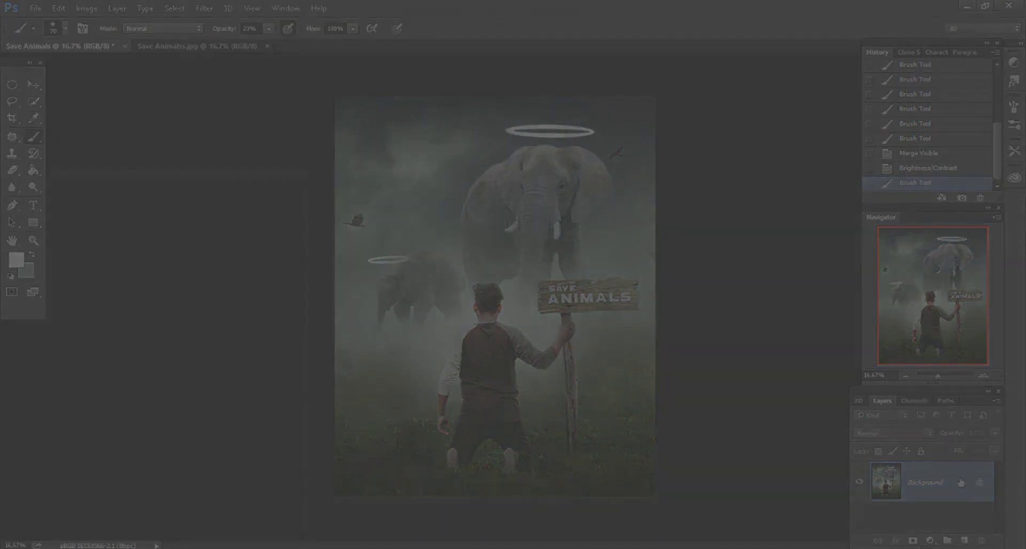